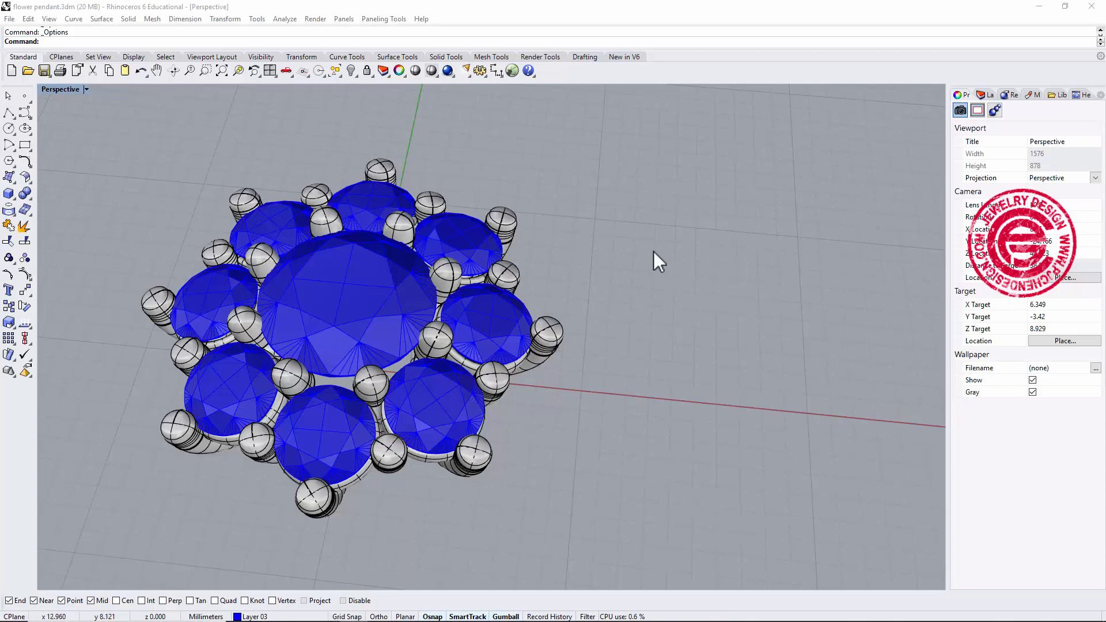
{"action": "mouse_move", "coordinate": [653, 253]}
{"action": "right_mouse_down"}
{"action": "mouse_move", "coordinate": [645, 275]}
{"action": "mouse_move", "coordinate": [684, 267]}
{"action": "mouse_move", "coordinate": [662, 256]}
{"action": "right_mouse_up"}
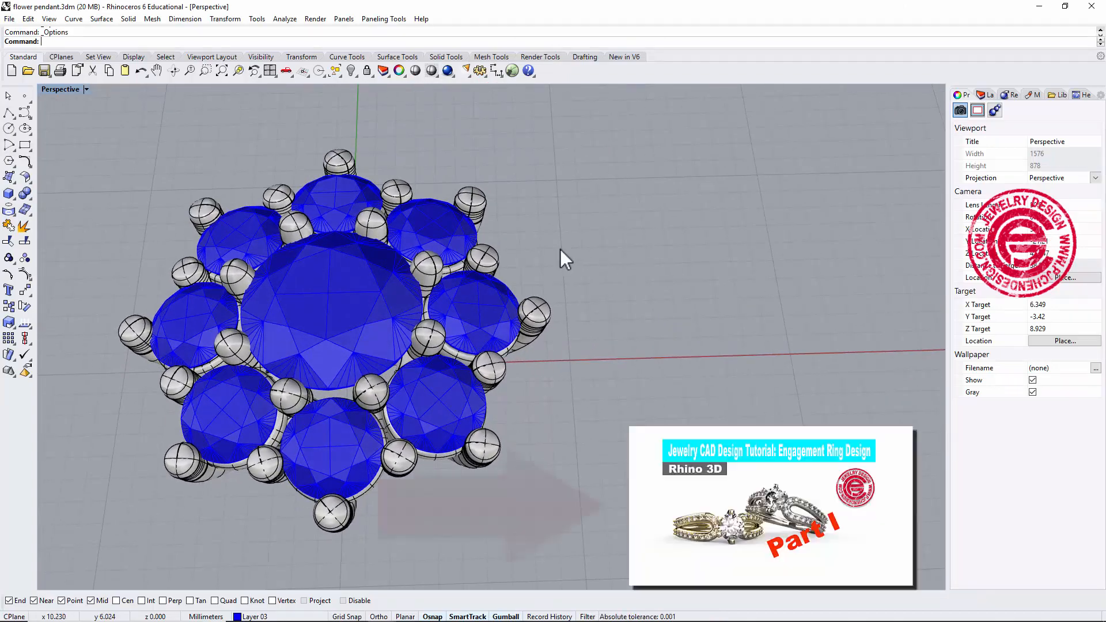
Orbit and zoom around the flower pendant model in the perspective view to examine its stones and prongs.
{"action": "scroll", "coordinate": [449, 217], "scroll_direction": "up", "scroll_amount": 3}
{"action": "left_click", "coordinate": [419, 194]}
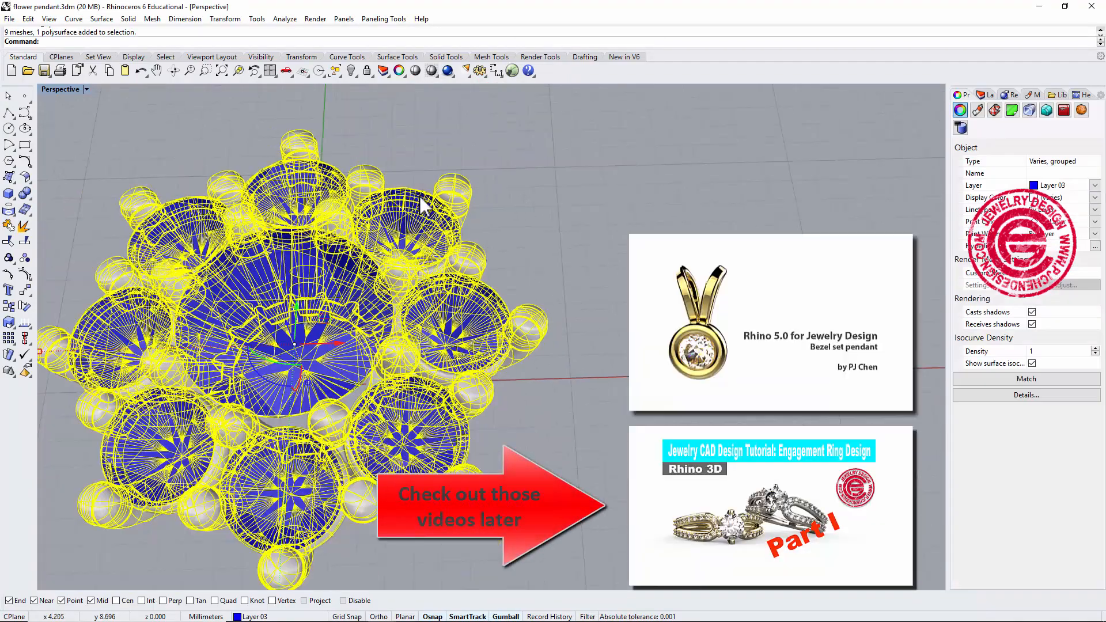
{"action": "scroll", "coordinate": [514, 204], "scroll_direction": "down", "scroll_amount": 2}
{"action": "right_click_drag", "start_coordinate": [536, 210], "coordinate": [530, 182], "text": "shift"}
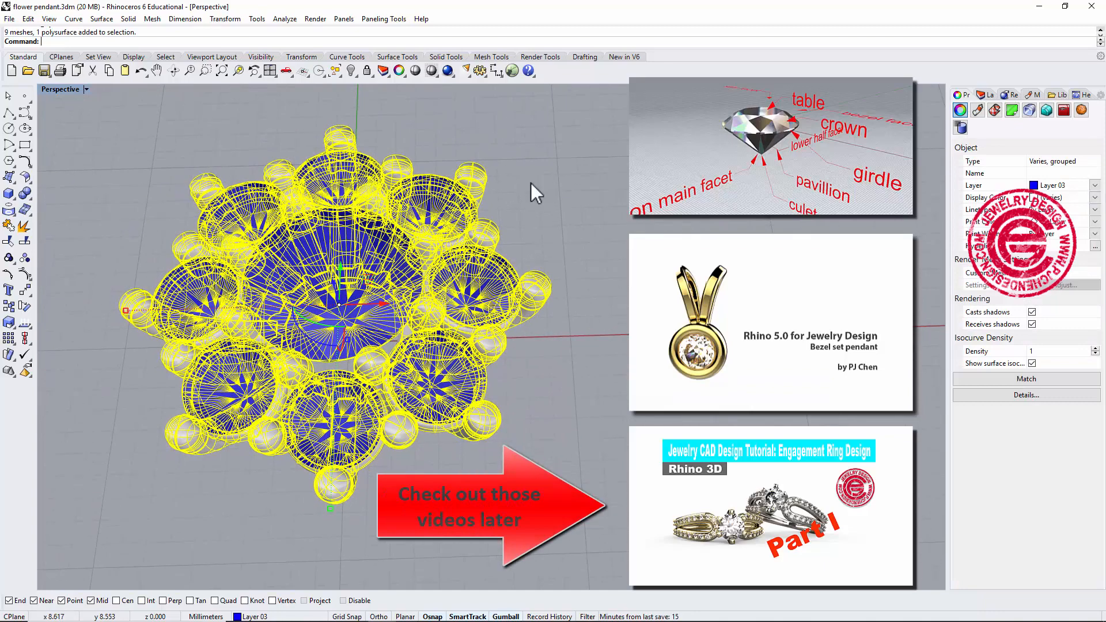
{"action": "scroll", "coordinate": [533, 180], "scroll_direction": "up", "scroll_amount": 2}
{"action": "left_click", "coordinate": [542, 175]}
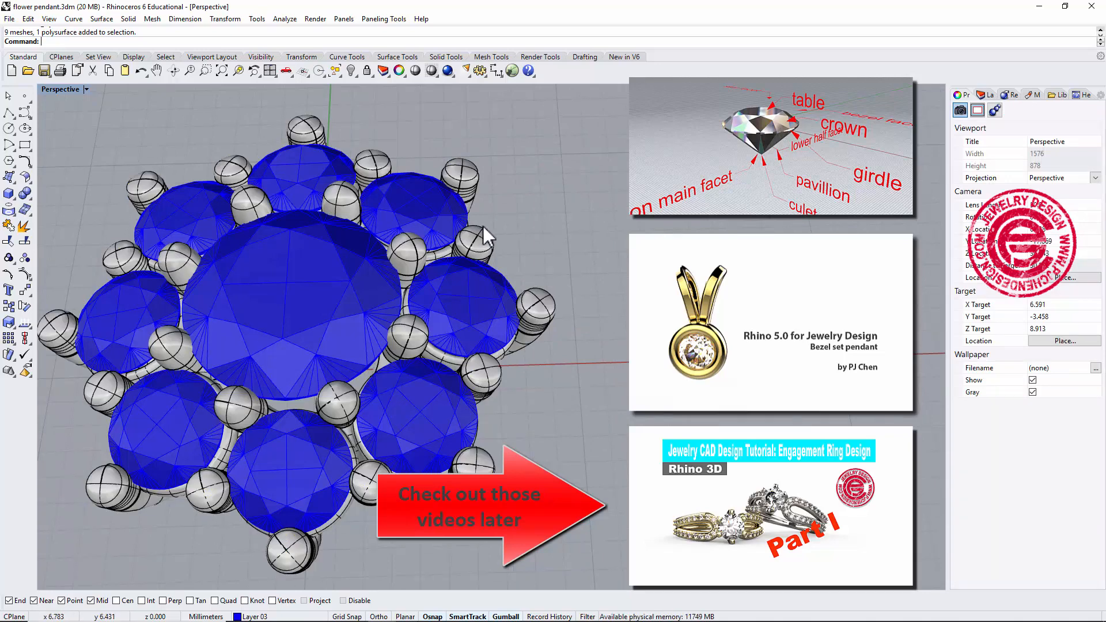
{"action": "right_click_drag", "start_coordinate": [528, 244], "coordinate": [615, 328]}
{"action": "scroll", "coordinate": [526, 230], "scroll_direction": "up", "scroll_amount": 2}
{"action": "scroll", "coordinate": [608, 265], "scroll_direction": "down", "scroll_amount": 4}
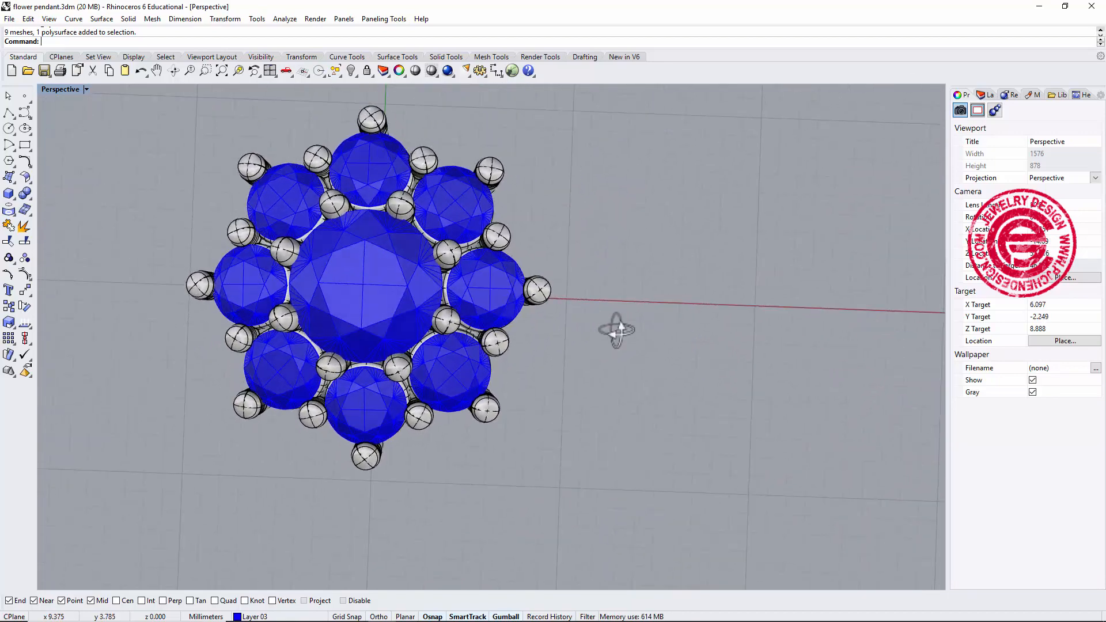
Draw a corner-to-corner rectangle in the Top view from the origin, about 11 mm per side.
{"action": "double_click", "coordinate": [59, 88]}
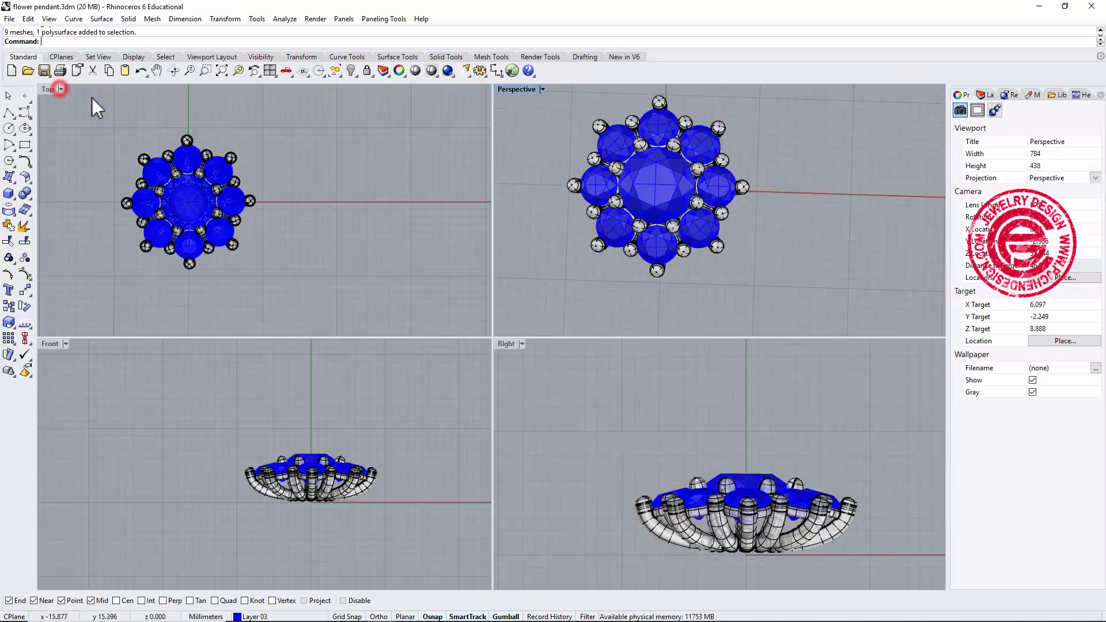
{"action": "double_click", "coordinate": [51, 91]}
{"action": "scroll", "coordinate": [399, 273], "scroll_direction": "up", "scroll_amount": 2}
{"action": "right_click_drag", "start_coordinate": [510, 292], "coordinate": [551, 266]}
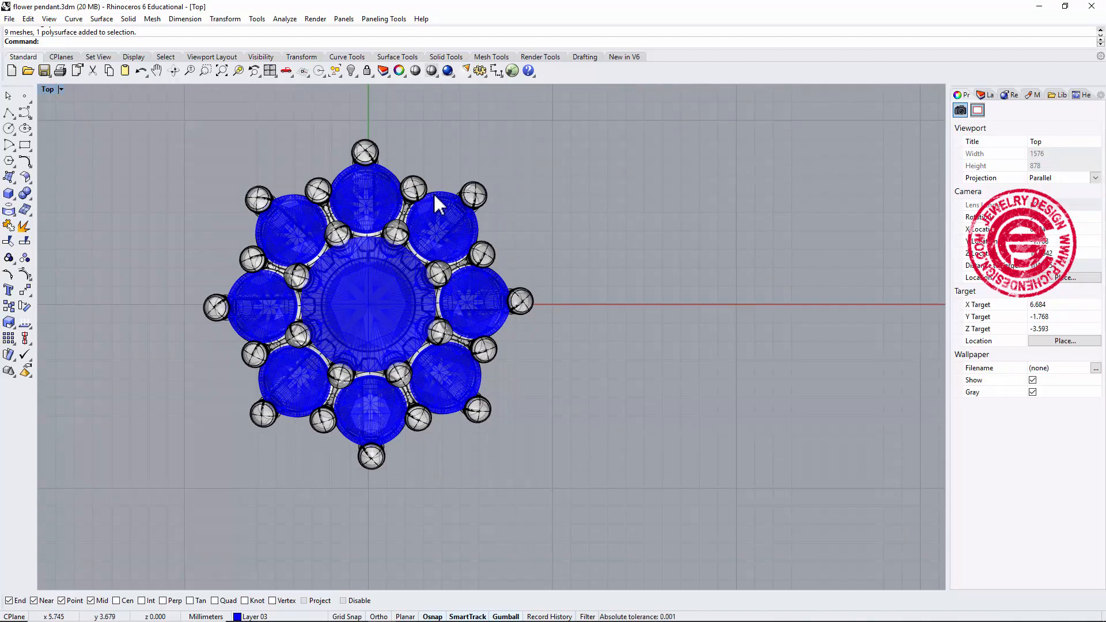
{"action": "right_click_drag", "start_coordinate": [483, 286], "coordinate": [553, 280]}
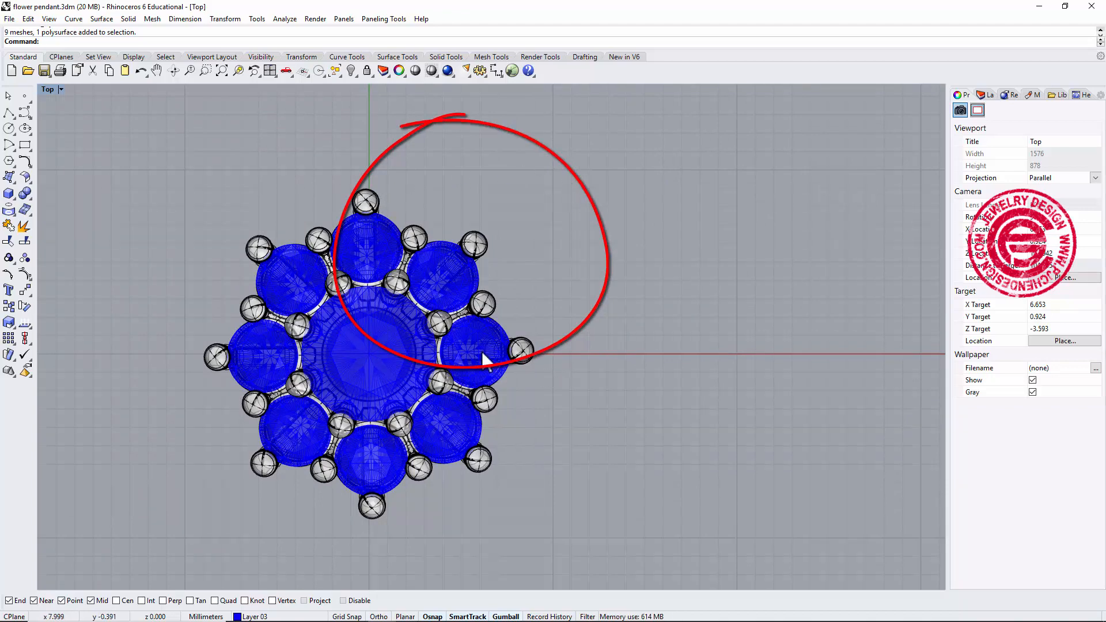
{"action": "left_click", "coordinate": [24, 144]}
{"action": "type", "text": "0"}
{"action": "key", "text": "Return"}
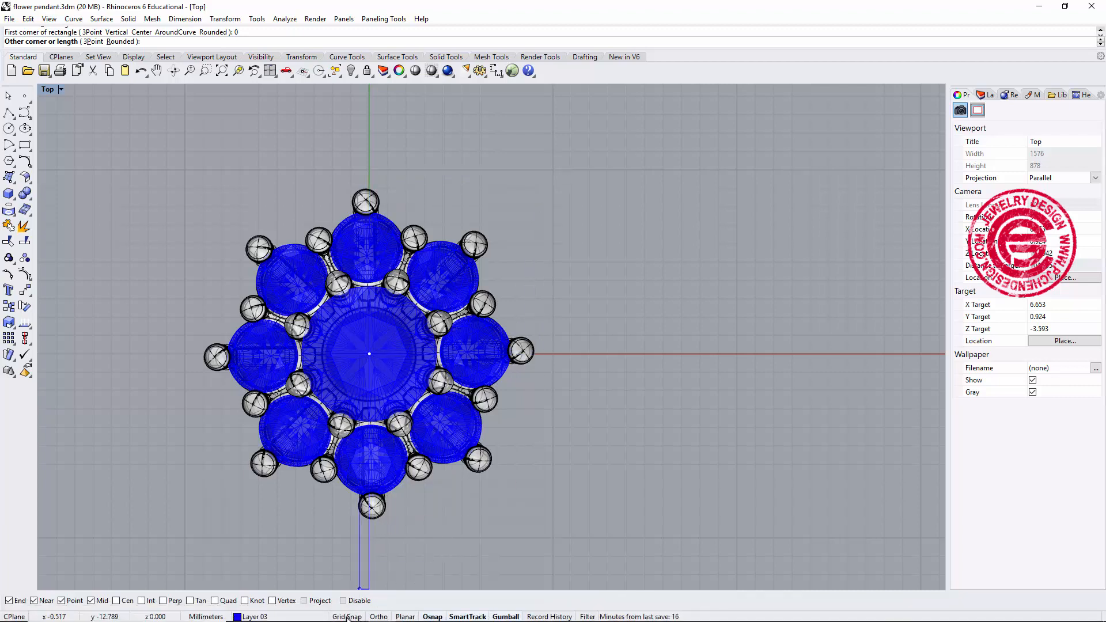
{"action": "left_click", "coordinate": [555, 171]}
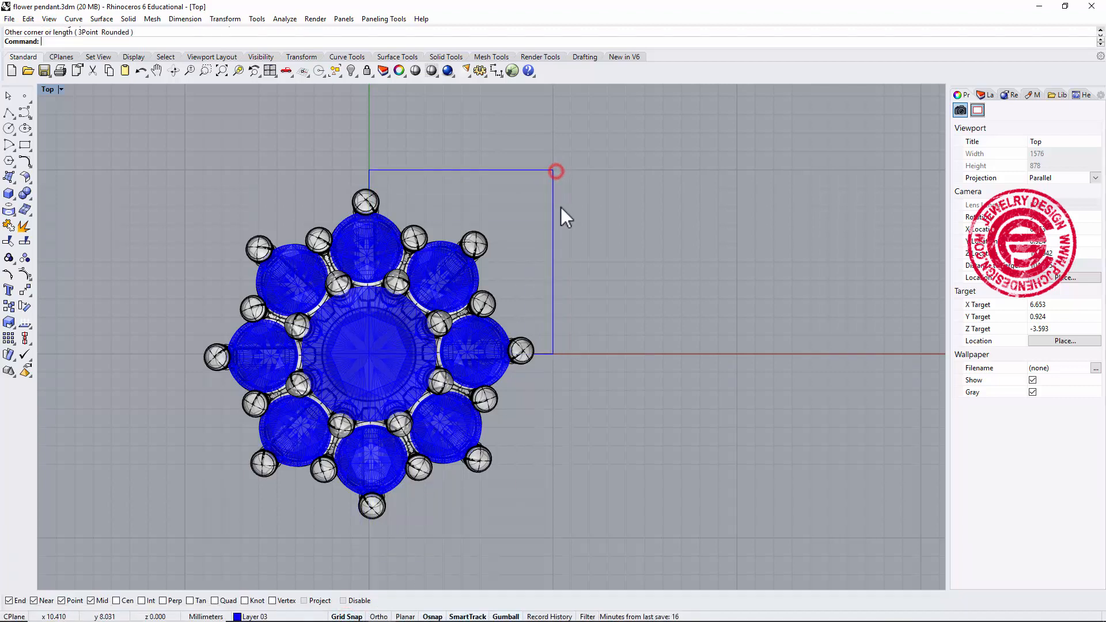
Move the rectangle onto Layer 04.
{"action": "left_click", "coordinate": [983, 94]}
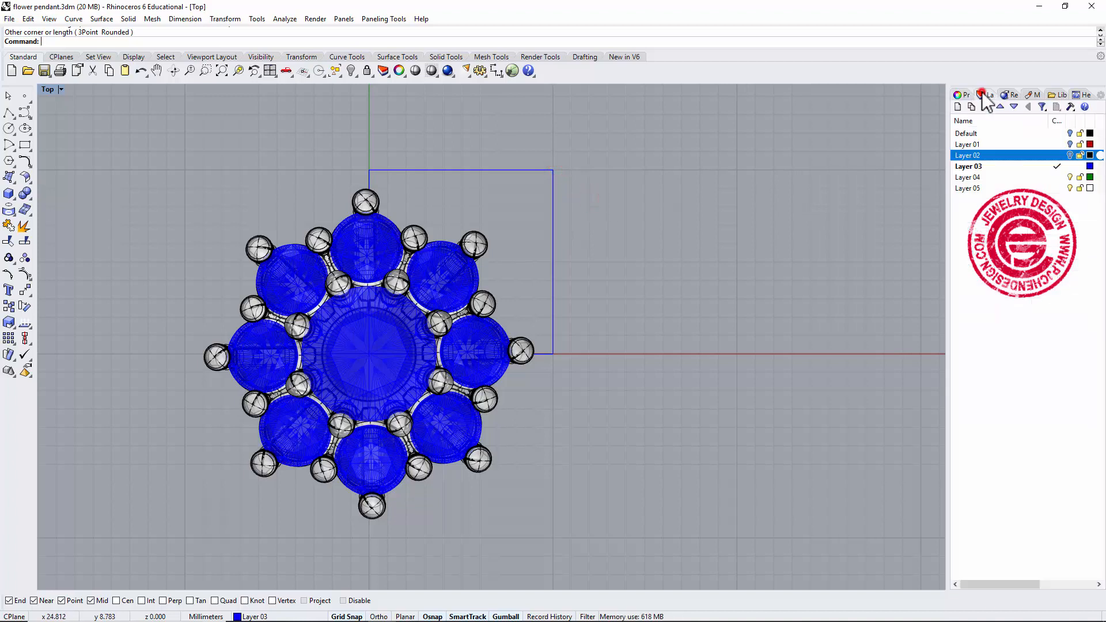
{"action": "left_click", "coordinate": [1031, 177]}
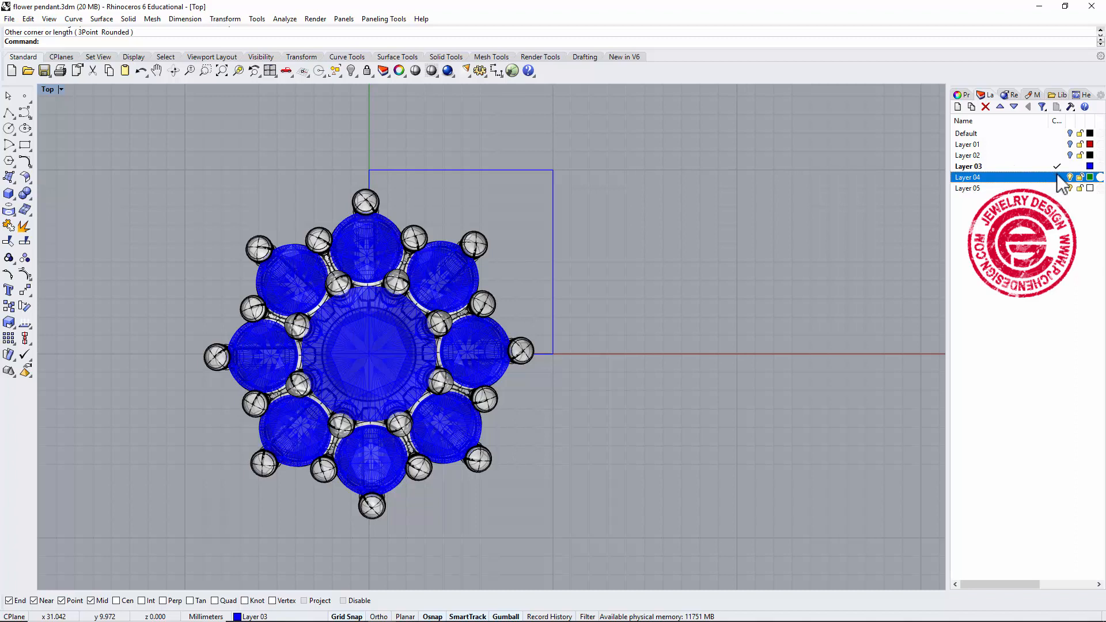
{"action": "left_click_drag", "start_coordinate": [644, 217], "coordinate": [537, 162]}
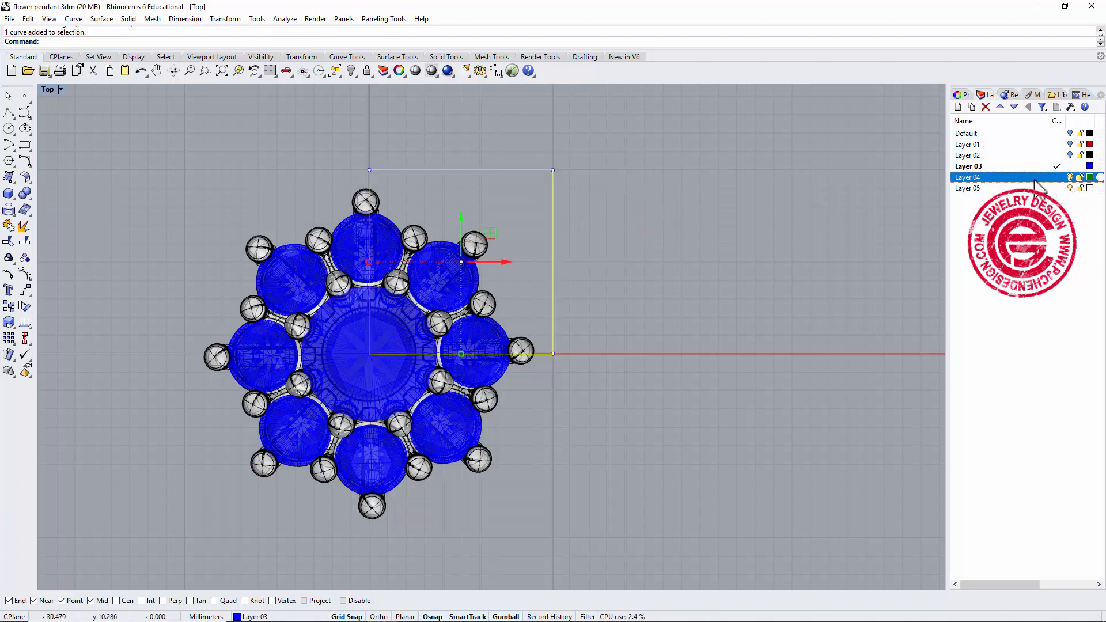
{"action": "right_click", "coordinate": [1035, 180]}
{"action": "left_click", "coordinate": [1069, 381]}
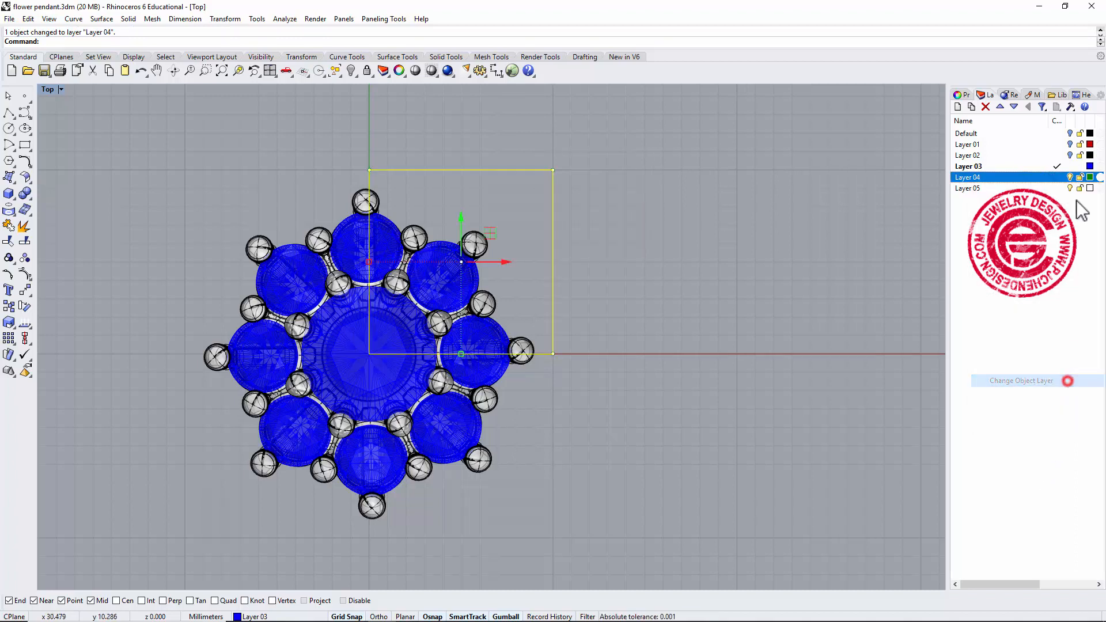
Make Layer 04 the current layer and hide Layer 03.
{"action": "left_click", "coordinate": [1057, 177]}
{"action": "left_click", "coordinate": [1070, 166]}
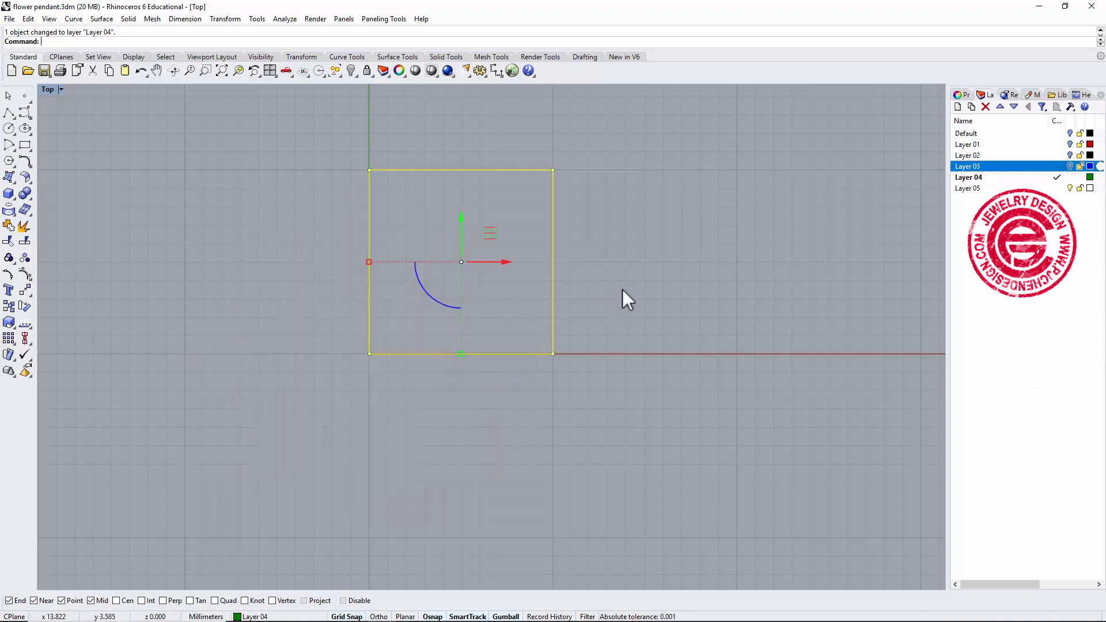
{"action": "left_click", "coordinate": [648, 273]}
{"action": "mouse_move", "coordinate": [506, 277]}
{"action": "right_mouse_down"}
{"action": "mouse_move", "coordinate": [531, 266]}
{"action": "mouse_move", "coordinate": [522, 281]}
{"action": "right_mouse_up"}
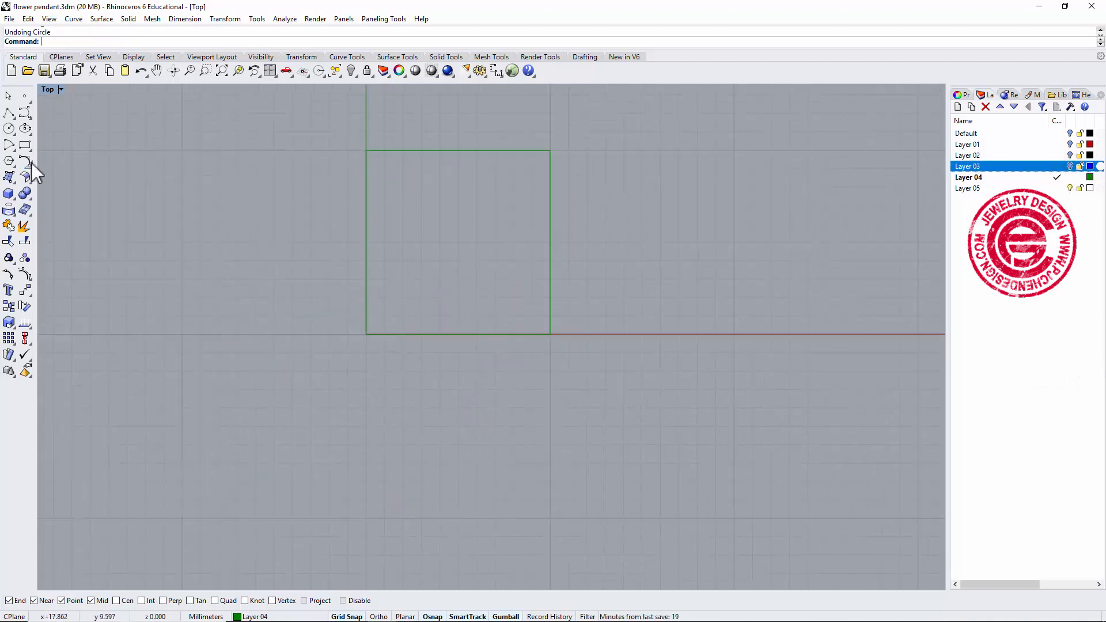
Fillet the rectangle's top-right corner with a 1.5 mm radius.
{"action": "left_click", "coordinate": [22, 162]}
{"action": "left_click", "coordinate": [23, 164]}
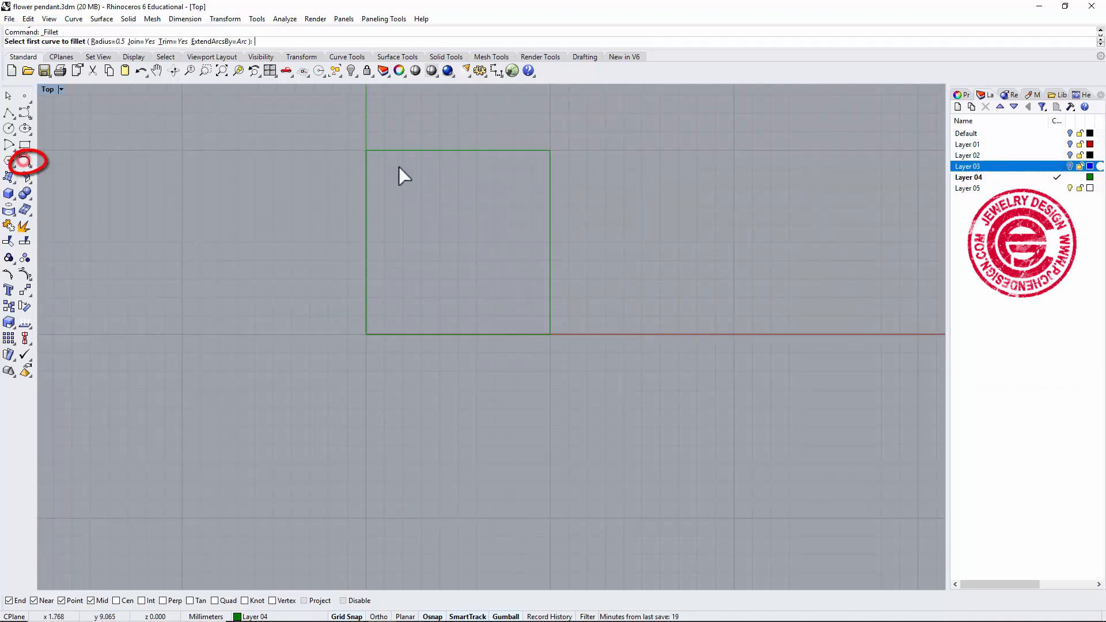
{"action": "right_click_drag", "start_coordinate": [497, 161], "coordinate": [467, 192]}
{"action": "scroll", "coordinate": [471, 191], "scroll_direction": "up", "scroll_amount": 4}
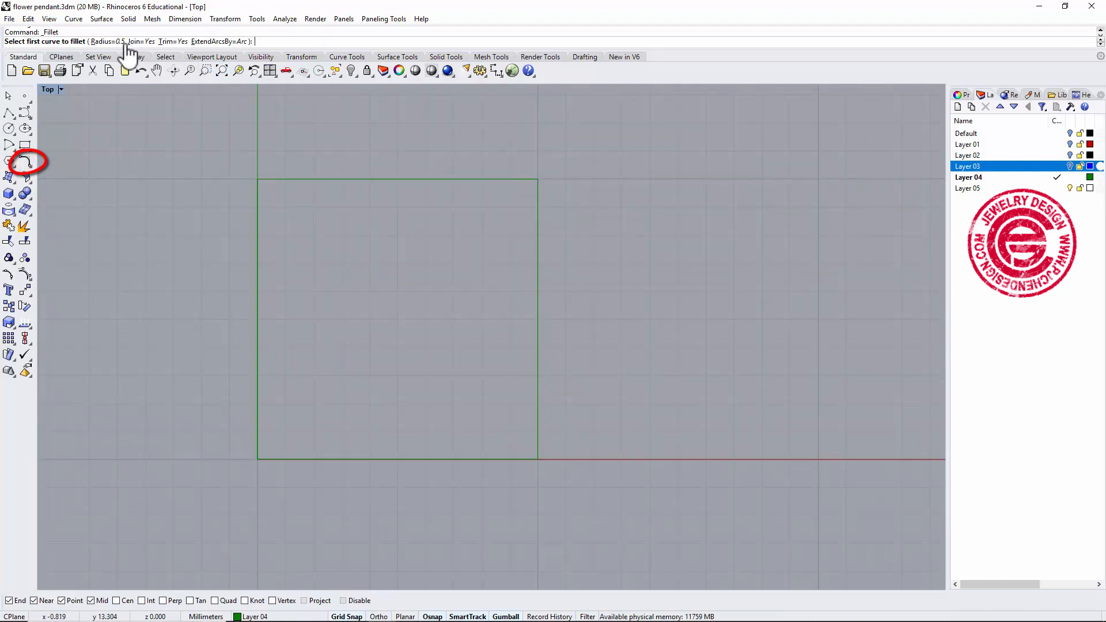
{"action": "left_click", "coordinate": [105, 40]}
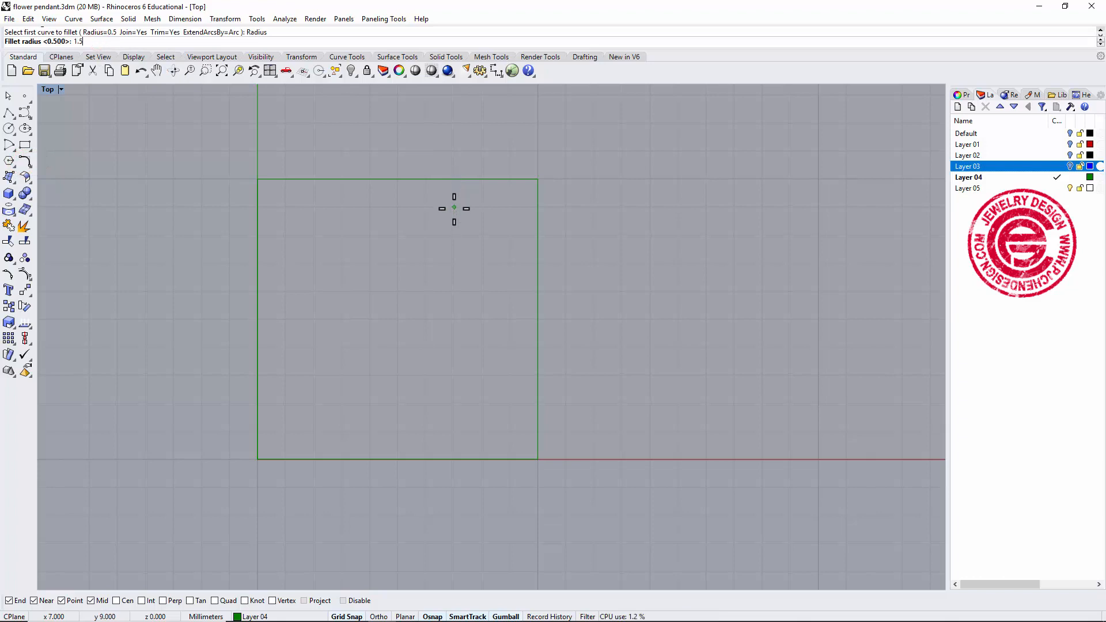
{"action": "type", "text": "1.5"}
{"action": "key", "text": "Return"}
{"action": "left_click", "coordinate": [518, 177]}
{"action": "left_click", "coordinate": [538, 210]}
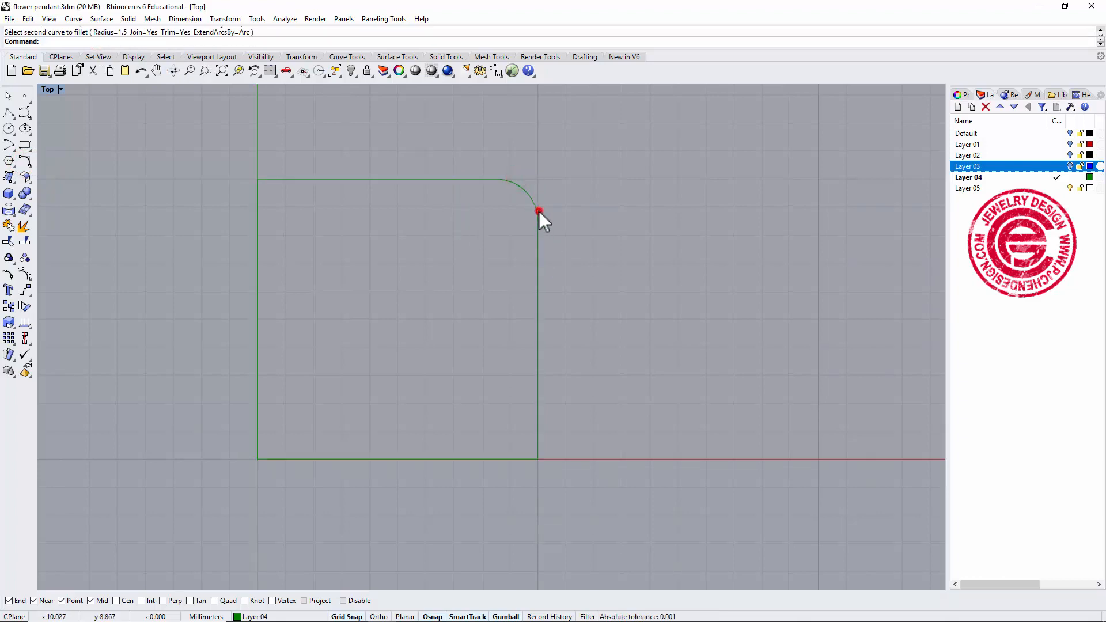
Fillet the rectangle's top-left corner with a 3 mm radius.
{"action": "scroll", "coordinate": [538, 202], "scroll_direction": "down", "scroll_amount": 3}
{"action": "right_click_drag", "start_coordinate": [537, 206], "coordinate": [509, 201]}
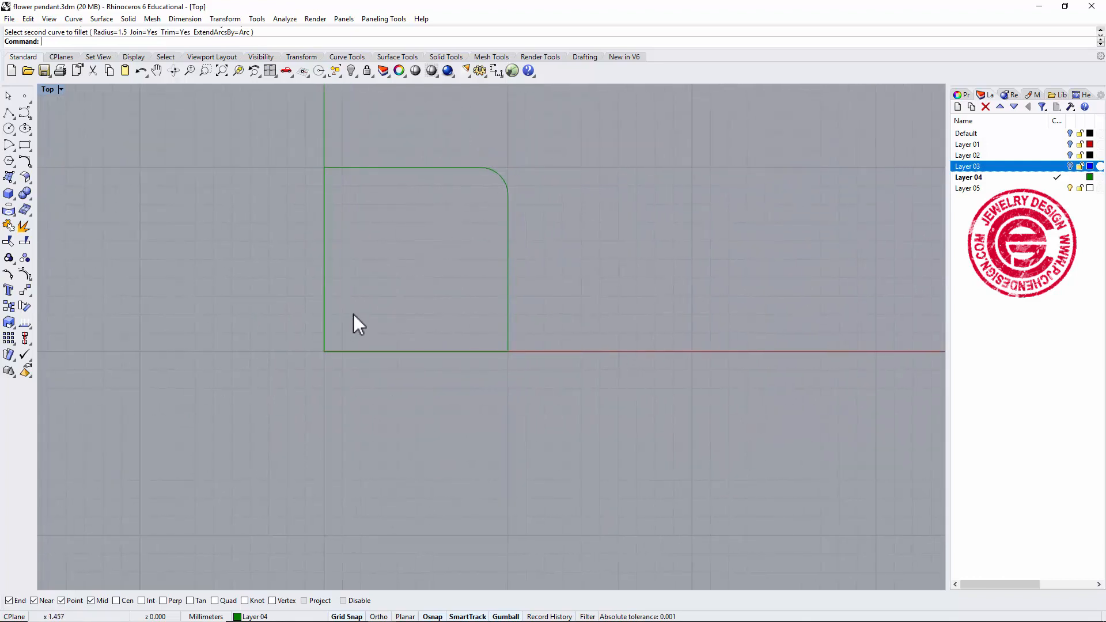
{"action": "right_click", "coordinate": [353, 313]}
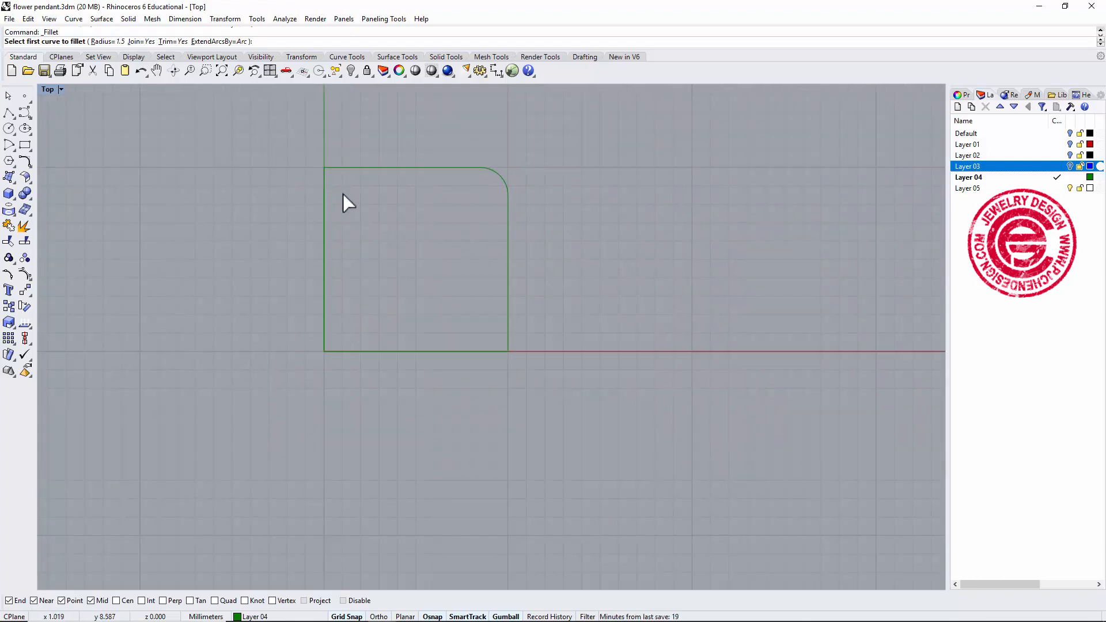
{"action": "type", "text": "3"}
{"action": "key", "text": "Return"}
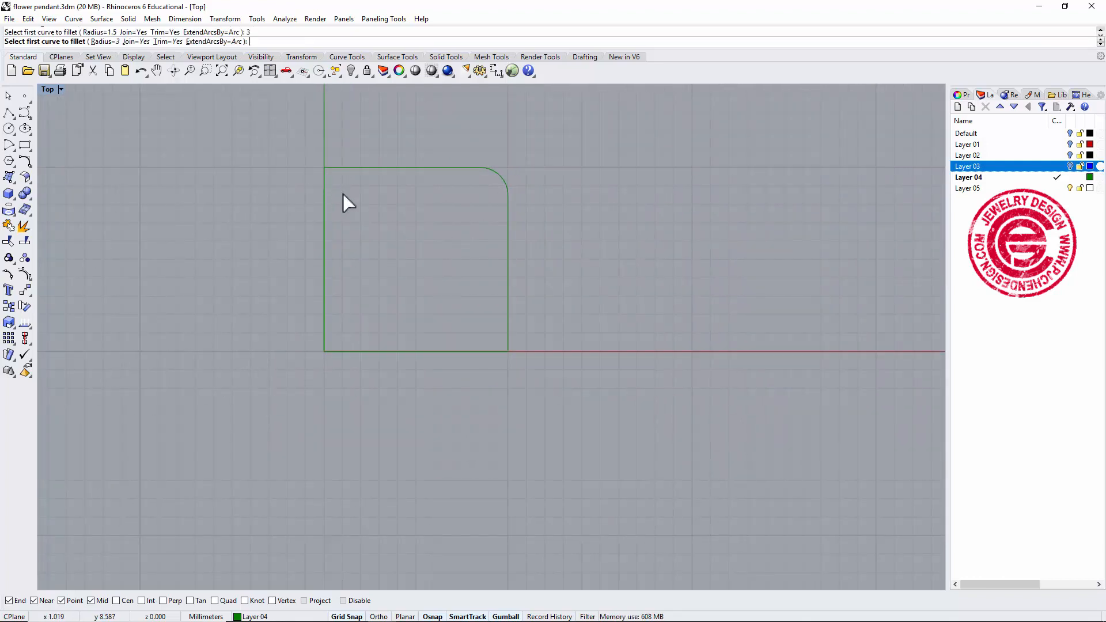
{"action": "key", "text": "Escape"}
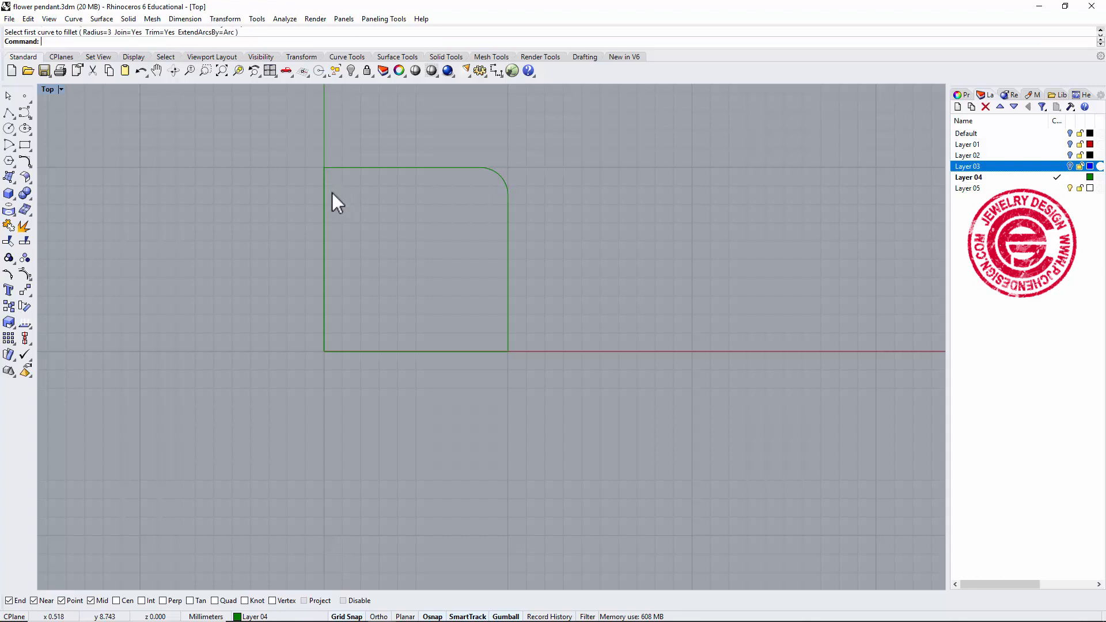
{"action": "left_click", "coordinate": [326, 200]}
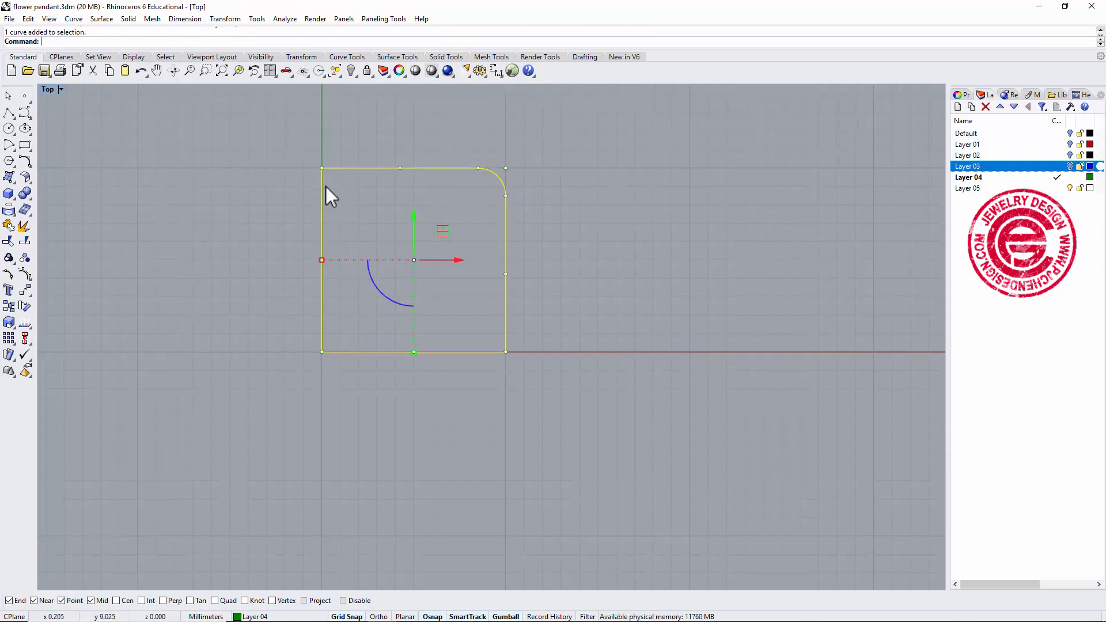
{"action": "right_click", "coordinate": [326, 185]}
{"action": "left_click", "coordinate": [323, 188]}
{"action": "left_click", "coordinate": [340, 168]}
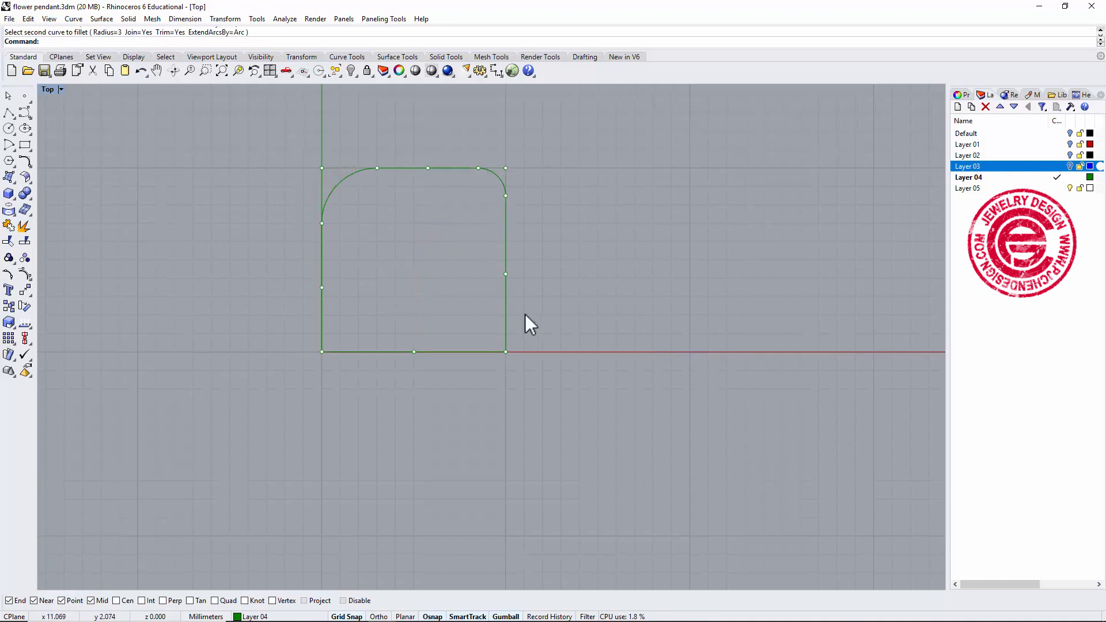
Fillet the rectangle's bottom-right corner with a 3 mm radius.
{"action": "right_click", "coordinate": [481, 333]}
{"action": "left_click", "coordinate": [495, 351]}
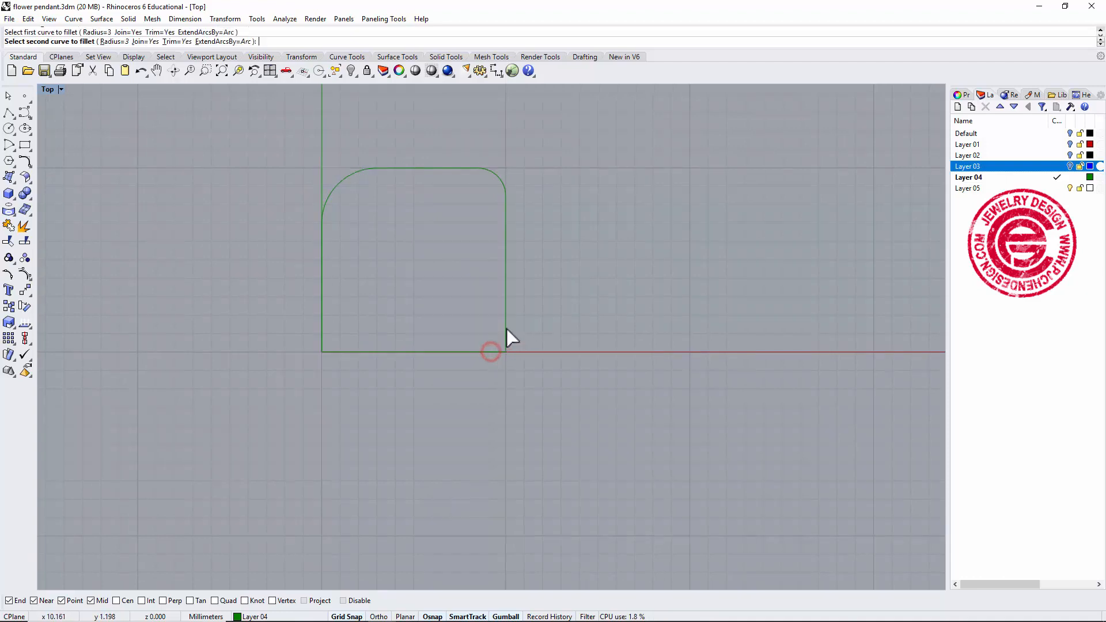
{"action": "left_click", "coordinate": [505, 328]}
{"action": "scroll", "coordinate": [472, 366], "scroll_direction": "down", "scroll_amount": 1}
{"action": "scroll", "coordinate": [372, 330], "scroll_direction": "up", "scroll_amount": 3}
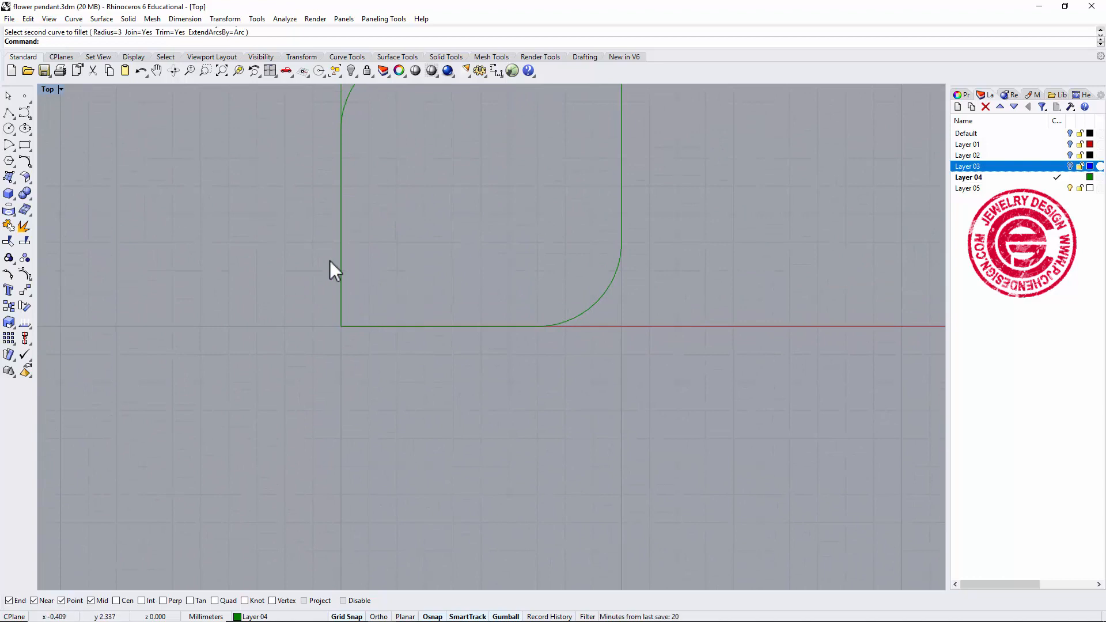
Fillet the rectangle's bottom-left corner with a 1.5 mm radius.
{"action": "right_click", "coordinate": [198, 218]}
{"action": "left_click", "coordinate": [99, 41]}
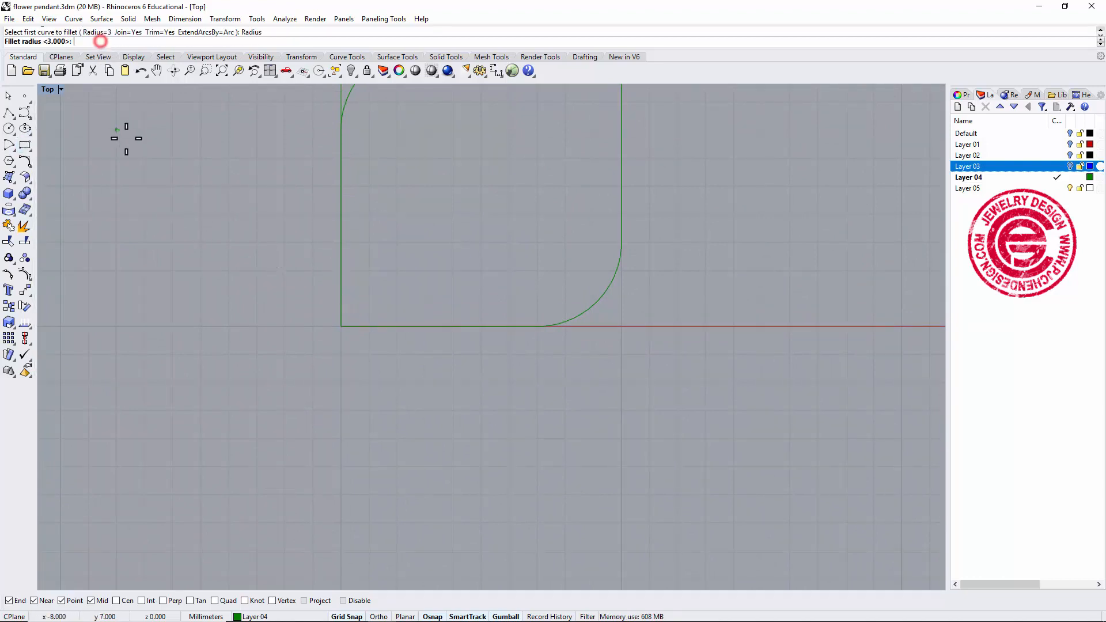
{"action": "type", "text": "1.5"}
{"action": "key", "text": "Return"}
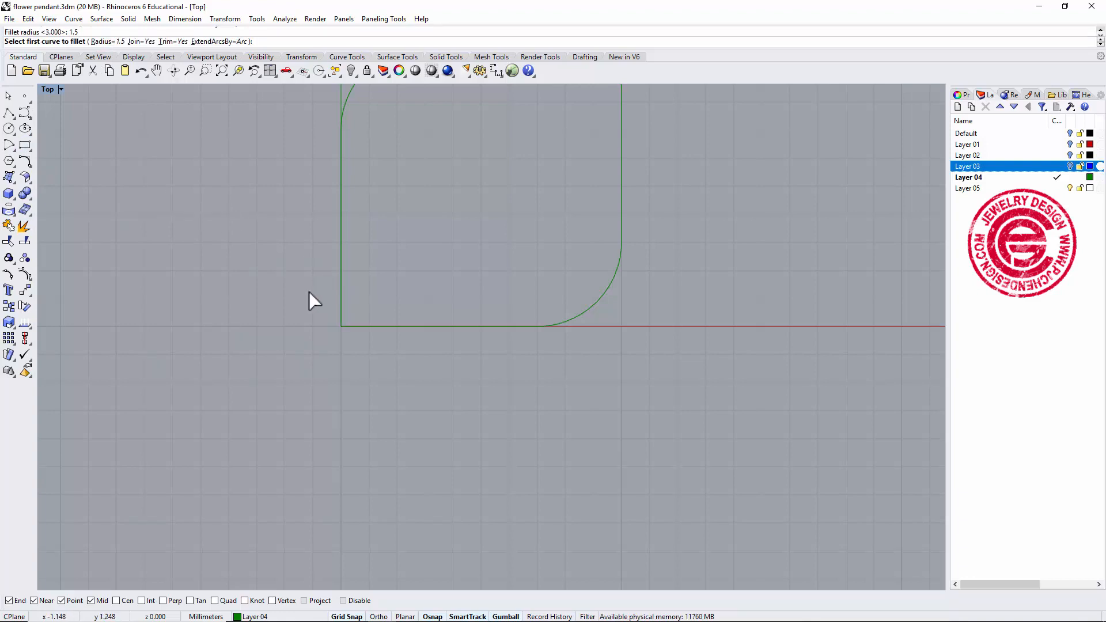
{"action": "left_click", "coordinate": [341, 288]}
{"action": "left_click", "coordinate": [351, 326]}
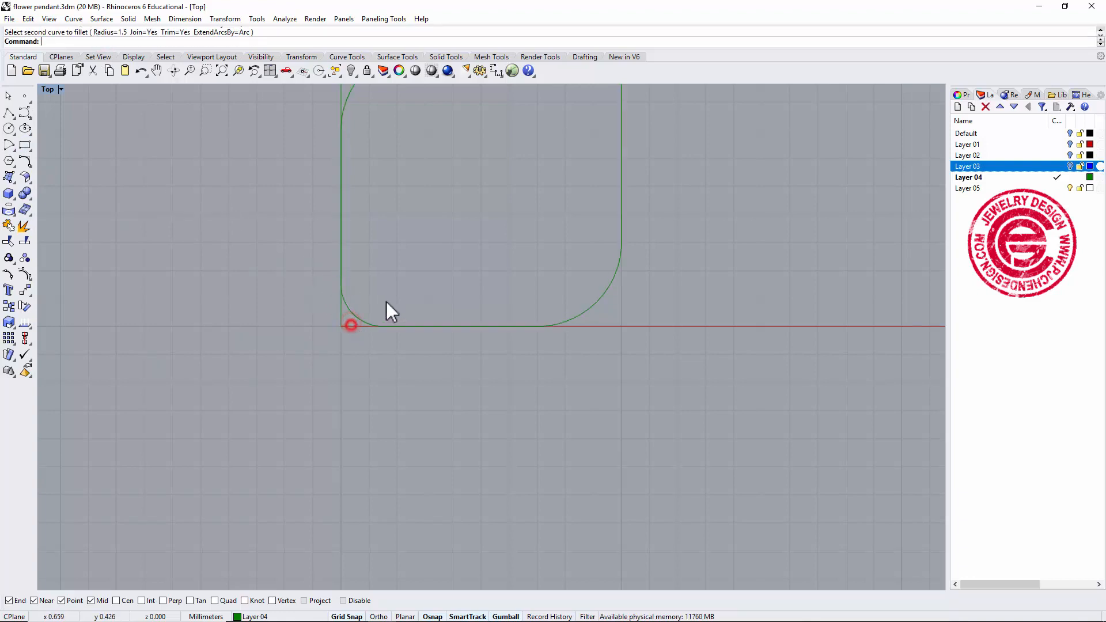
{"action": "scroll", "coordinate": [426, 277], "scroll_direction": "down", "scroll_amount": 5}
{"action": "scroll", "coordinate": [461, 248], "scroll_direction": "down", "scroll_amount": 3}
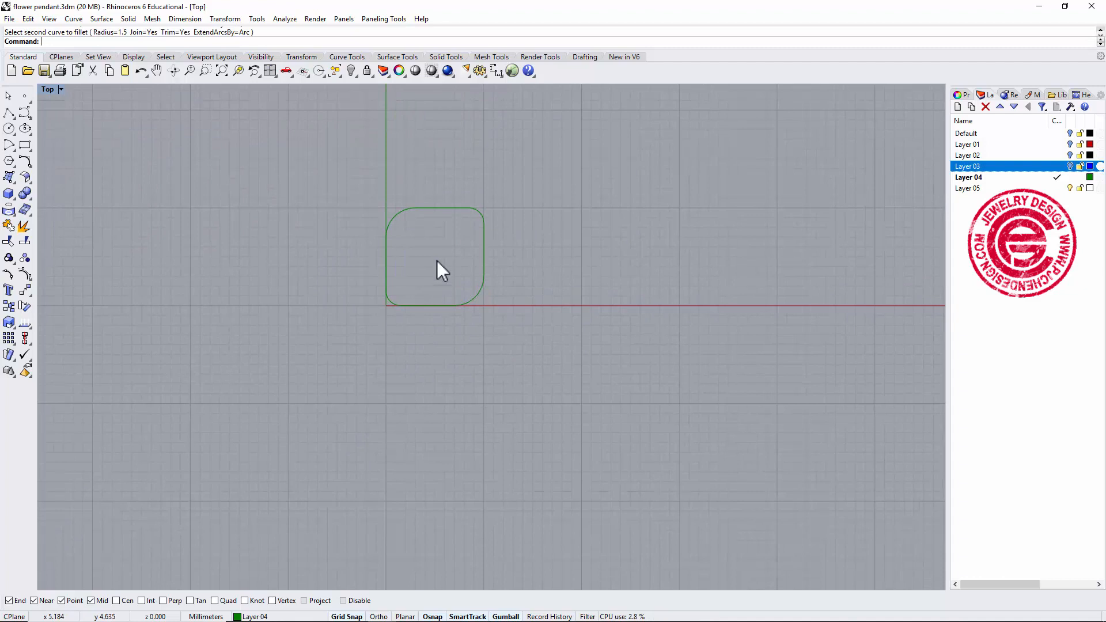
{"action": "scroll", "coordinate": [395, 308], "scroll_direction": "up", "scroll_amount": 3}
{"action": "right_click_drag", "start_coordinate": [432, 271], "coordinate": [412, 295]}
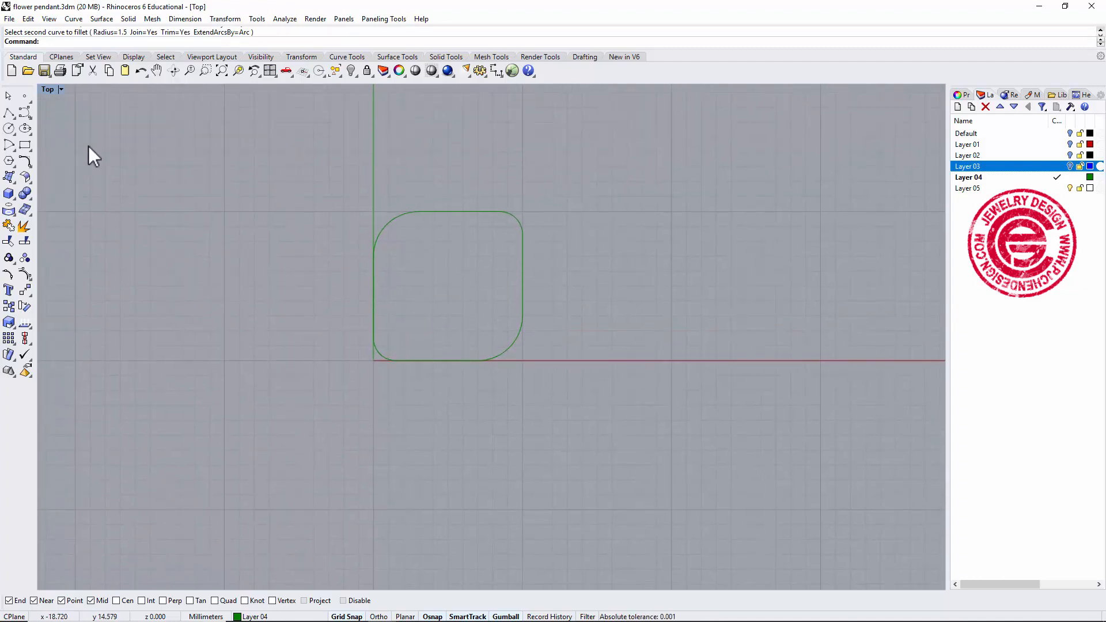
Draw a vertical polyline from the origin about 13 mm up the y-axis and select it.
{"action": "left_click", "coordinate": [9, 113]}
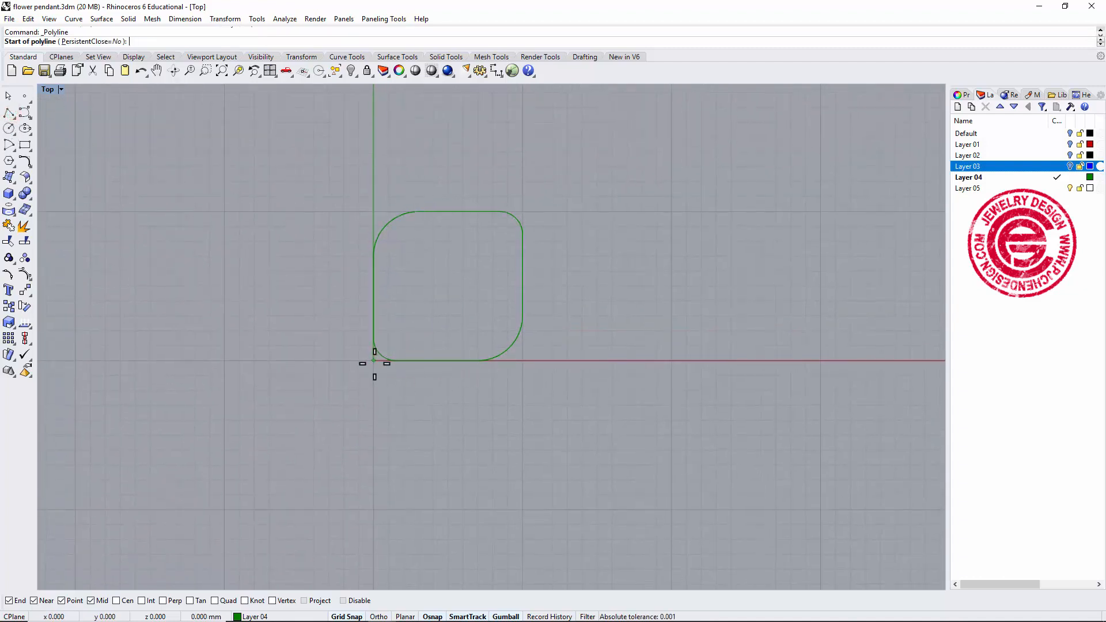
{"action": "type", "text": "0"}
{"action": "key", "text": "Return"}
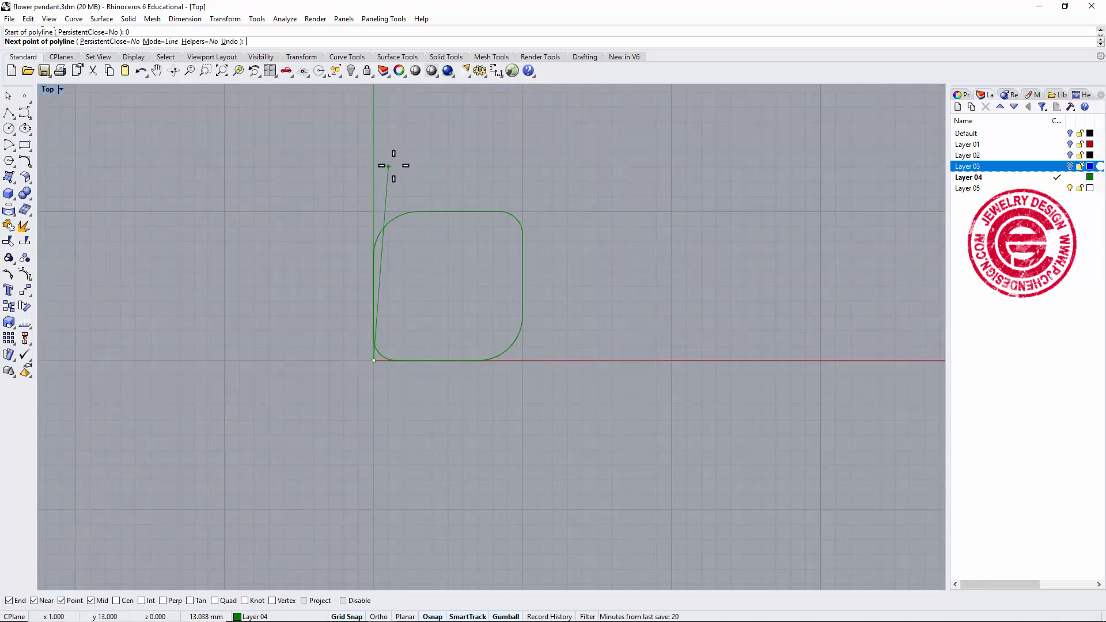
{"action": "left_click", "coordinate": [367, 136]}
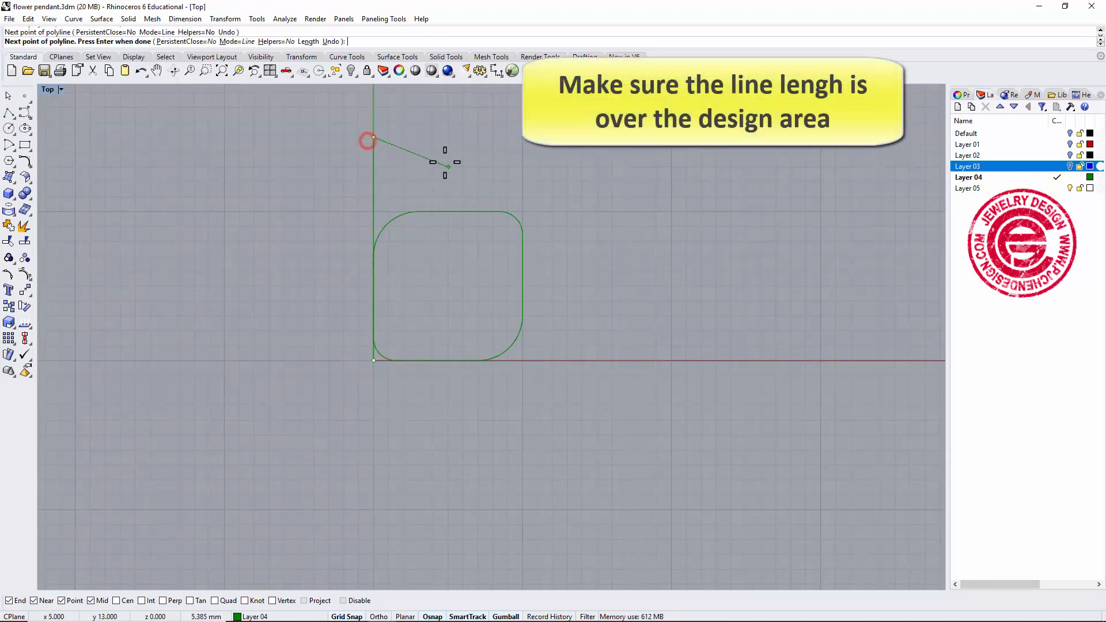
{"action": "key", "text": "Return"}
{"action": "left_click", "coordinate": [373, 178]}
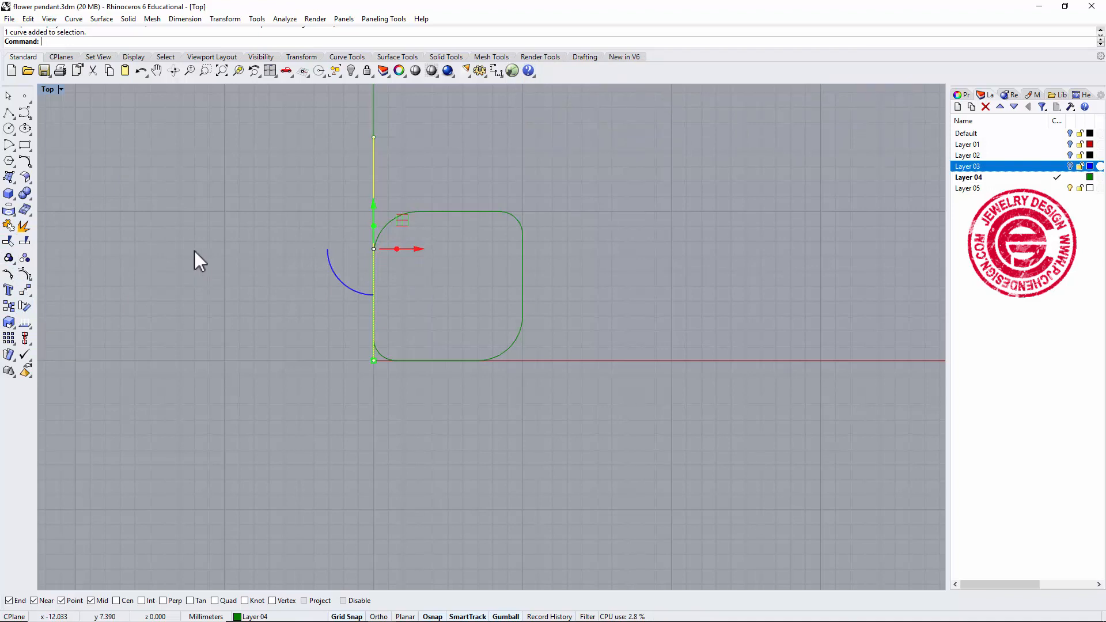
Polar-array the line around the origin into 6 items over a 90 degree angle.
{"action": "type", "text": "ar"}
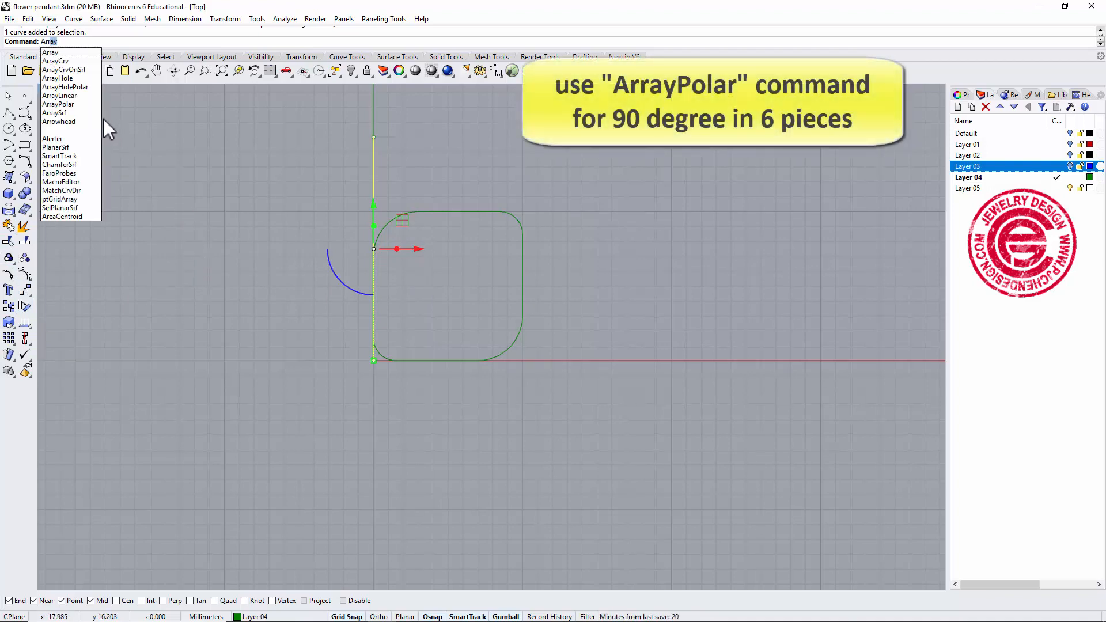
{"action": "left_click", "coordinate": [92, 104]}
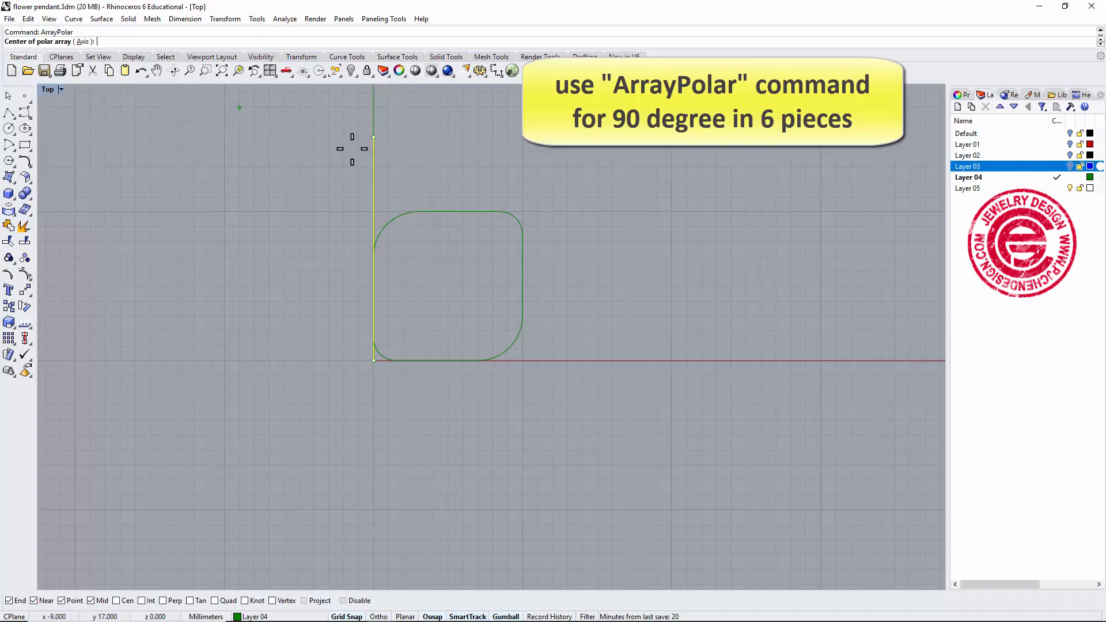
{"action": "left_click", "coordinate": [373, 363]}
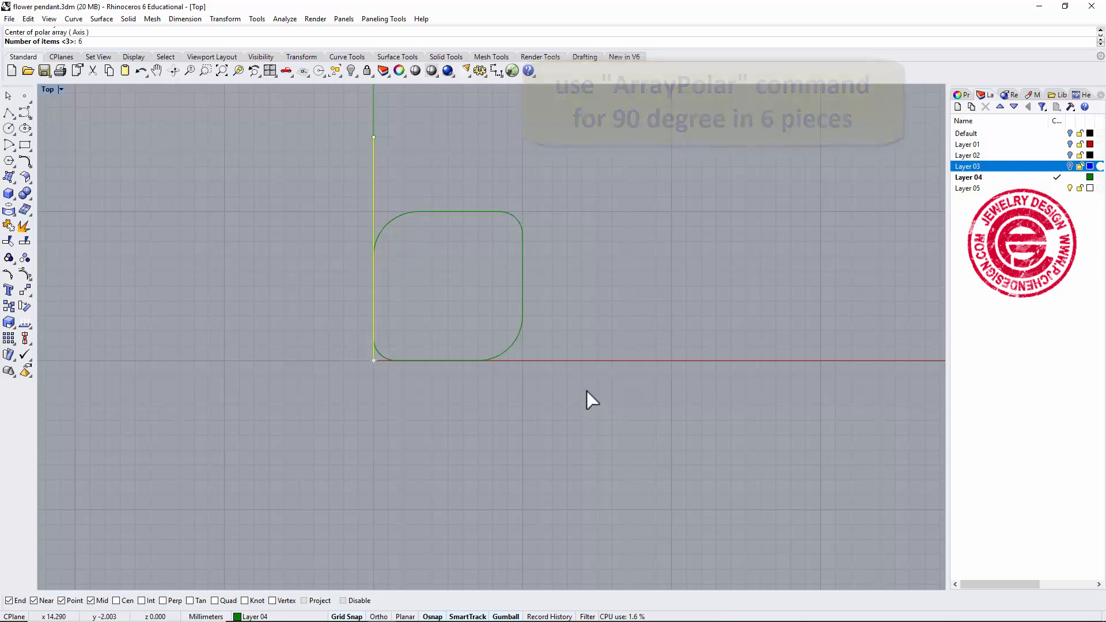
{"action": "type", "text": "6"}
{"action": "key", "text": "Return"}
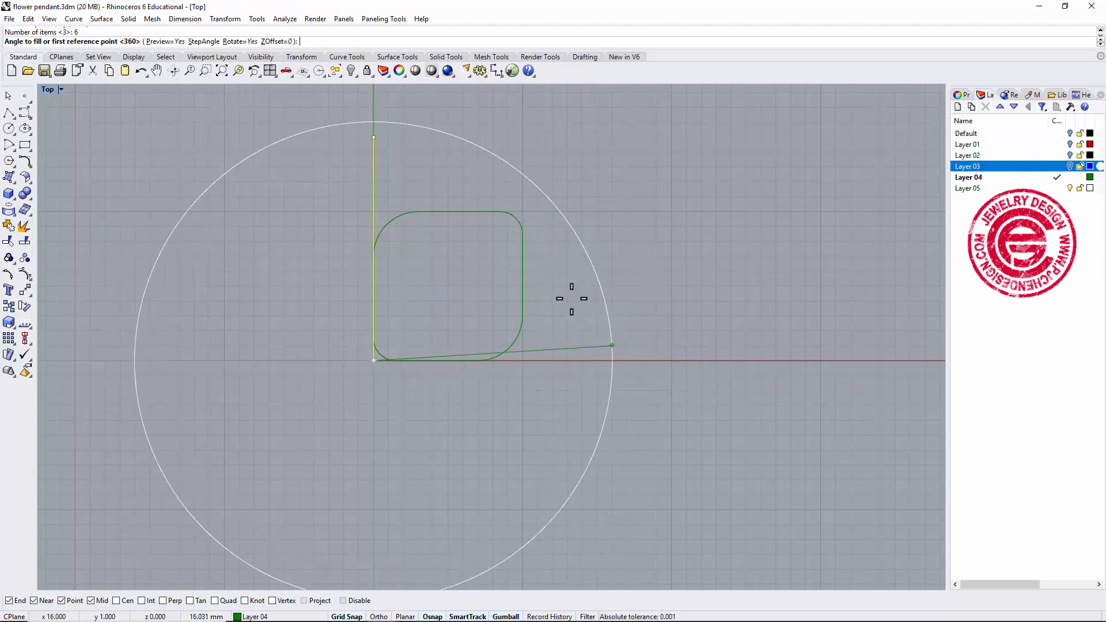
{"action": "left_click", "coordinate": [373, 123]}
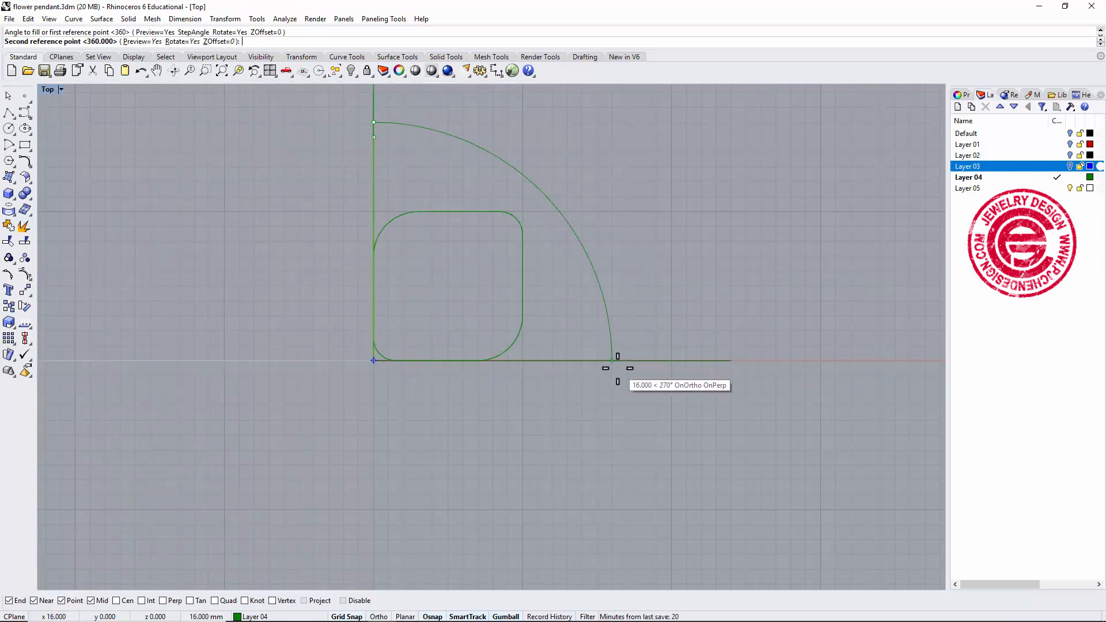
{"action": "left_click", "coordinate": [619, 363]}
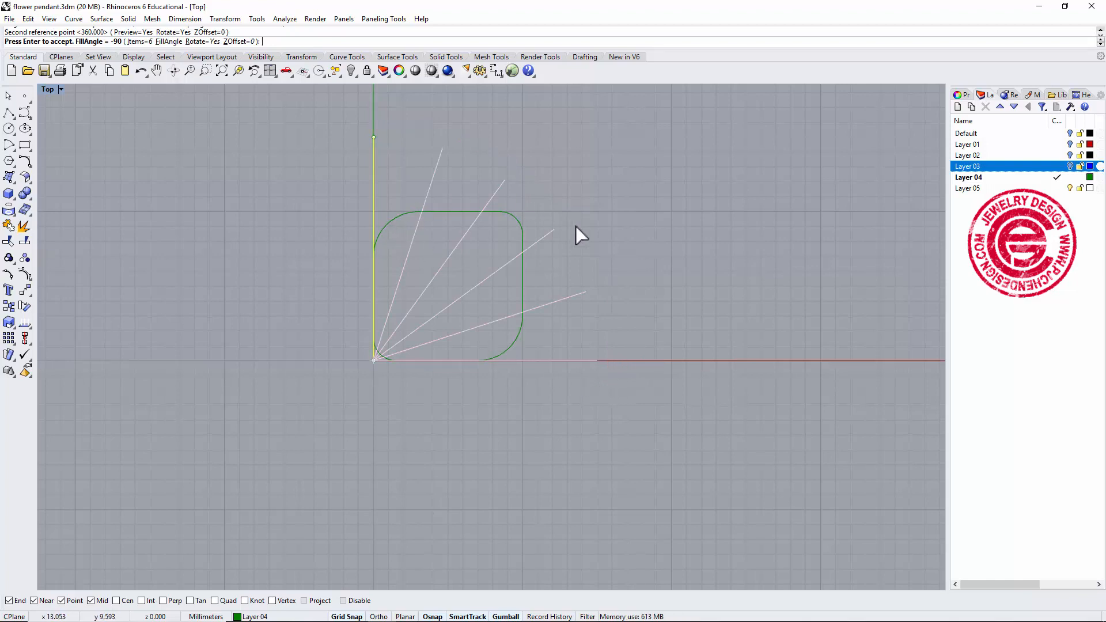
{"action": "right_click", "coordinate": [593, 384]}
Select all six radial lines and rebuild them with point count 5 and degree 3.
{"action": "left_click", "coordinate": [657, 305]}
{"action": "right_click_drag", "start_coordinate": [586, 322], "coordinate": [614, 309]}
{"action": "left_click", "coordinate": [599, 285]}
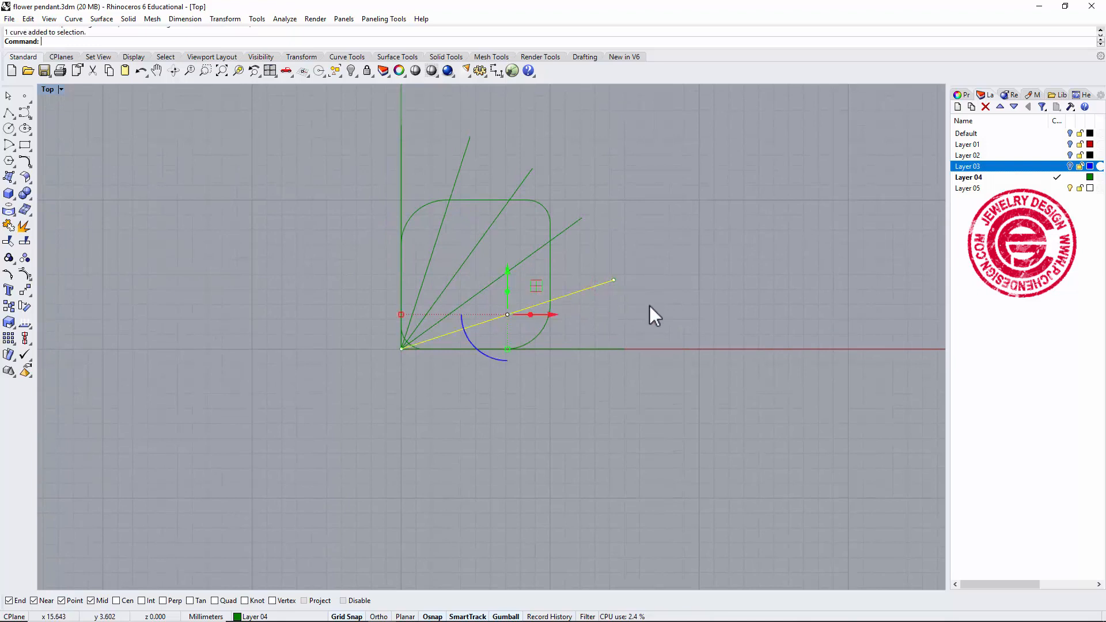
{"action": "left_click_drag", "start_coordinate": [614, 395], "coordinate": [575, 250]}
{"action": "left_click", "coordinate": [578, 220], "text": "shift"}
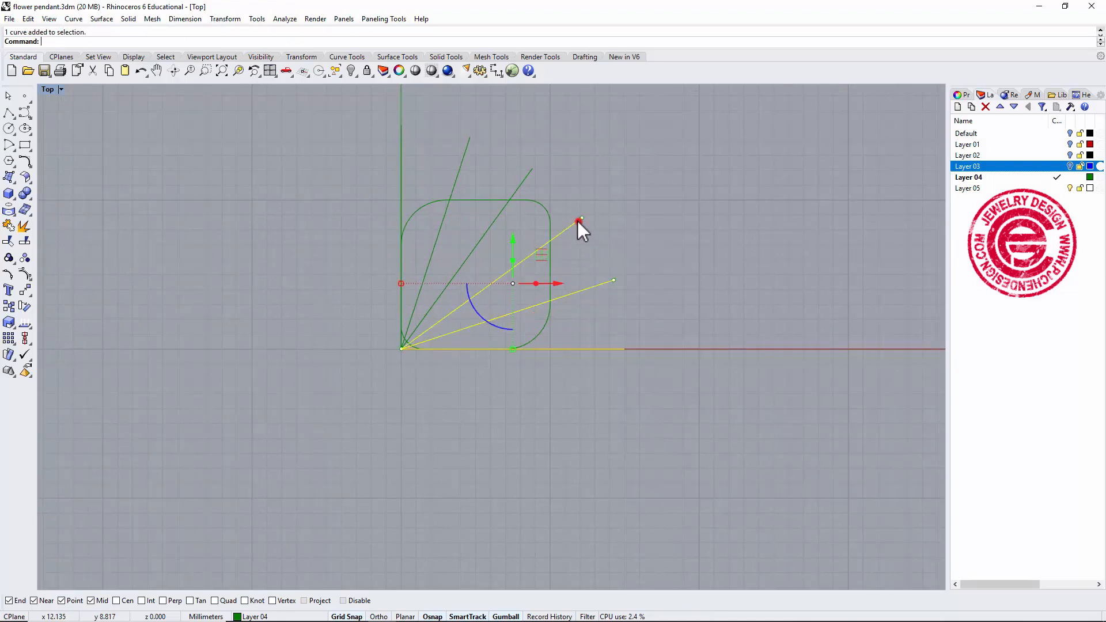
{"action": "left_click", "coordinate": [525, 180], "text": "shift"}
{"action": "left_click", "coordinate": [461, 158], "text": "shift"}
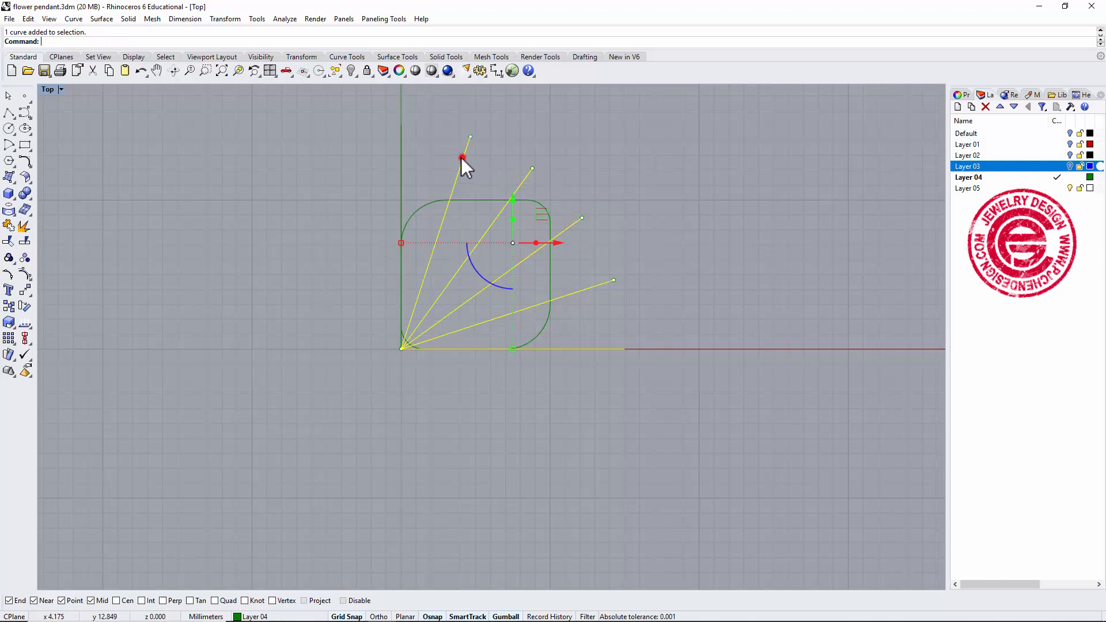
{"action": "left_click", "coordinate": [400, 166], "text": "shift"}
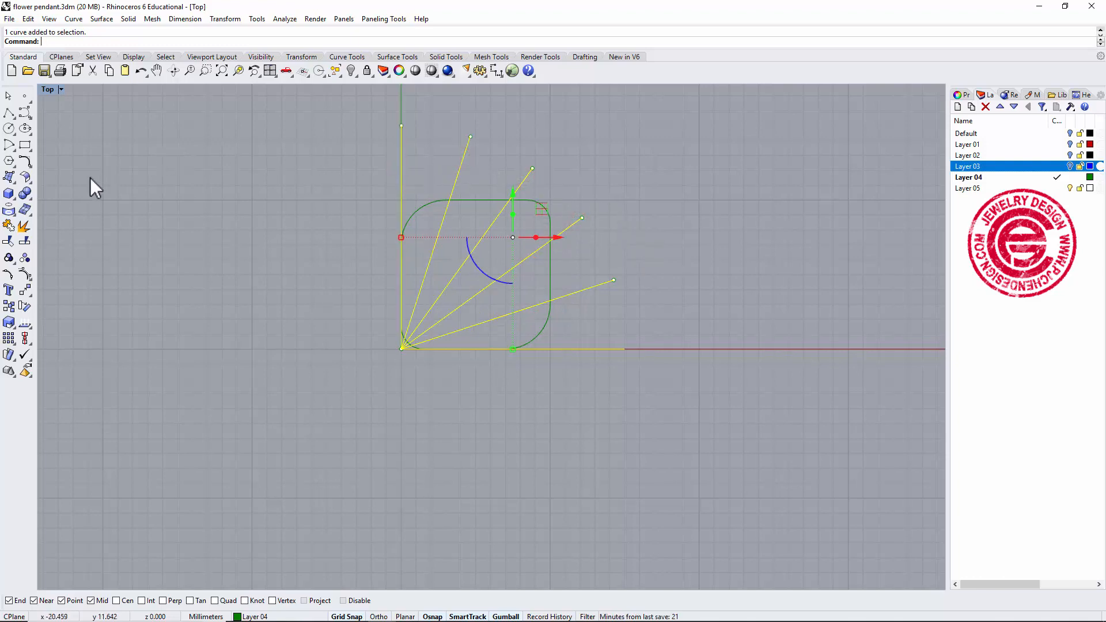
{"action": "type", "text": "rebuild"}
{"action": "key", "text": "Return"}
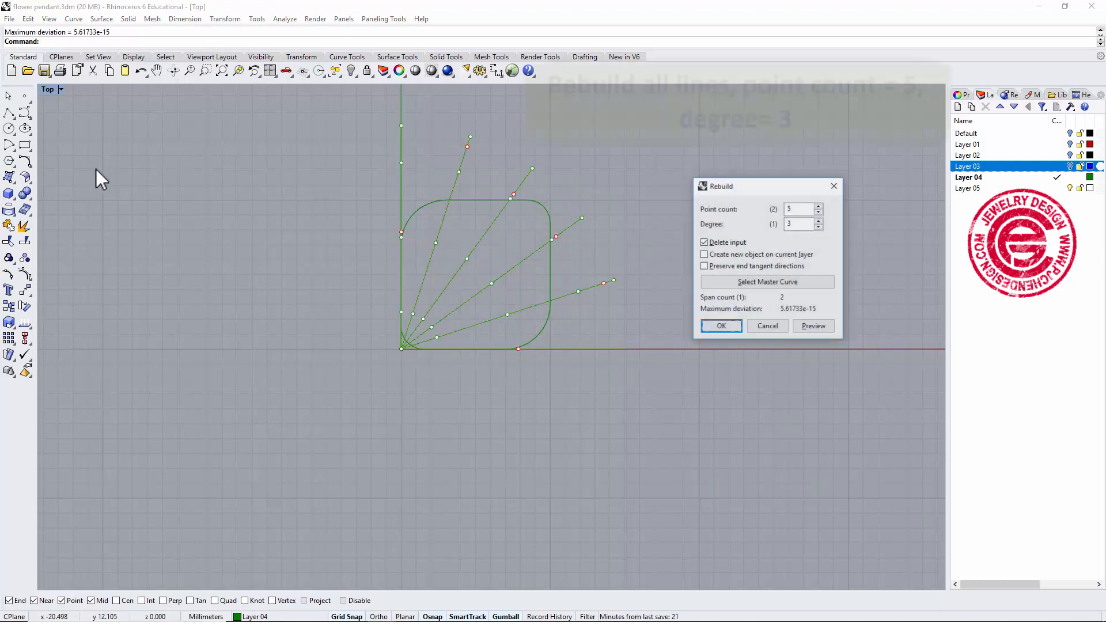
{"action": "left_click_drag", "start_coordinate": [746, 186], "coordinate": [677, 146]}
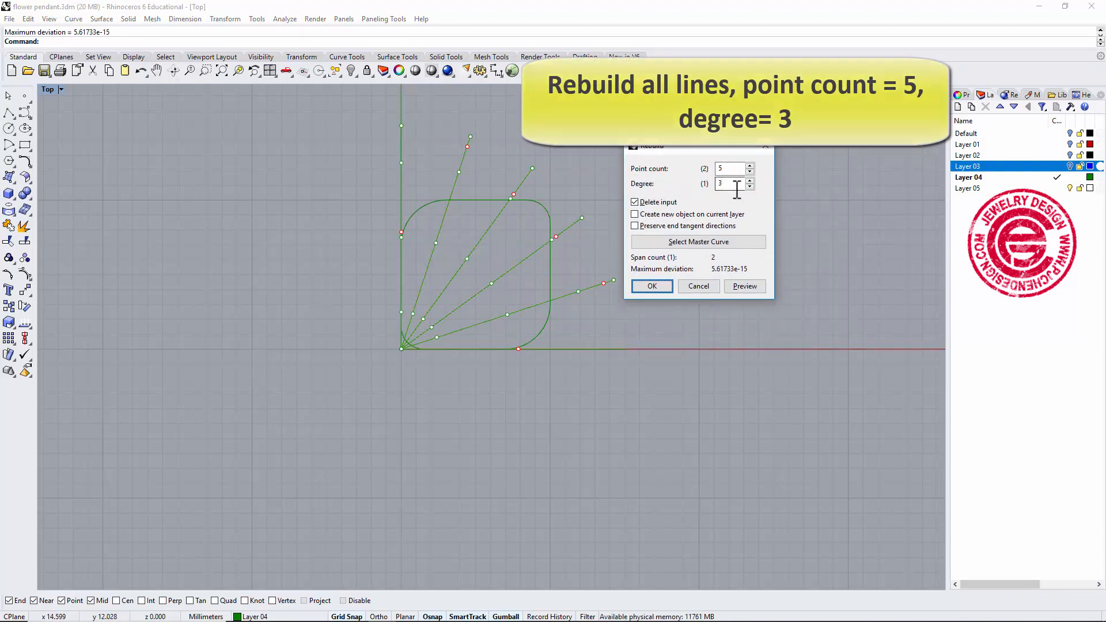
{"action": "left_click", "coordinate": [658, 282]}
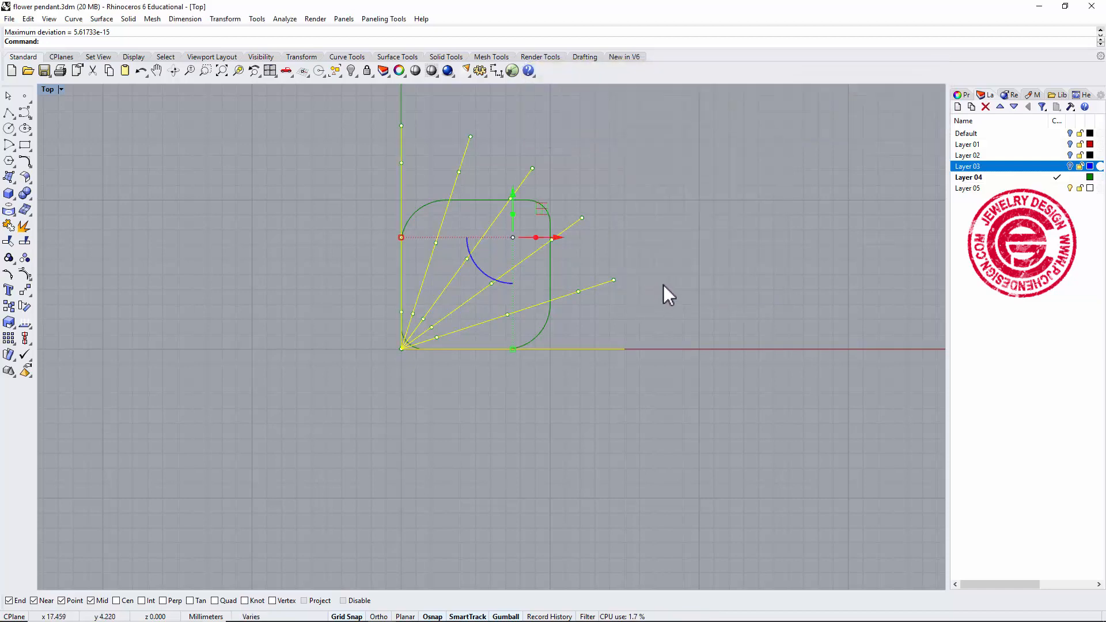
Select all the radial curves and turn on their control points.
{"action": "left_click", "coordinate": [685, 261]}
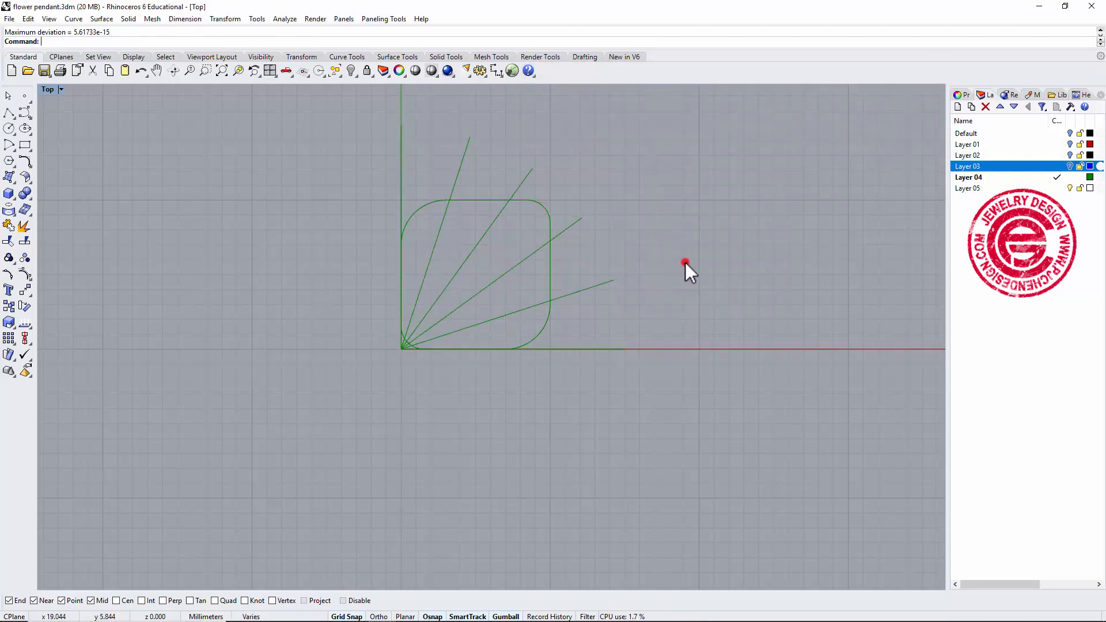
{"action": "left_click", "coordinate": [596, 286]}
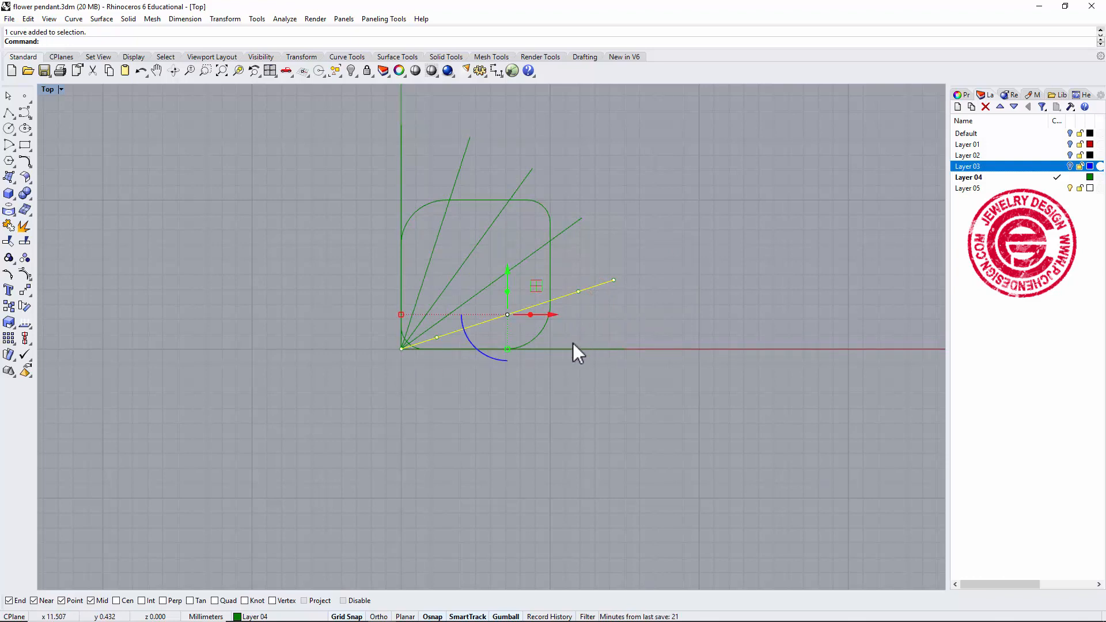
{"action": "left_click", "coordinate": [609, 349]}
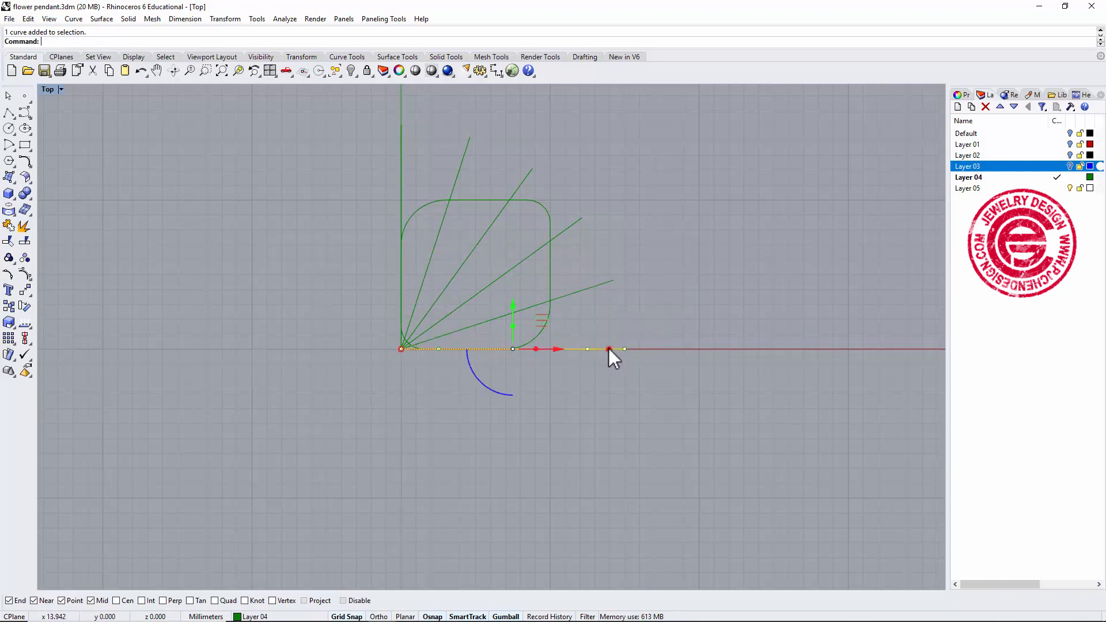
{"action": "scroll", "coordinate": [585, 354], "scroll_direction": "up", "scroll_amount": 3}
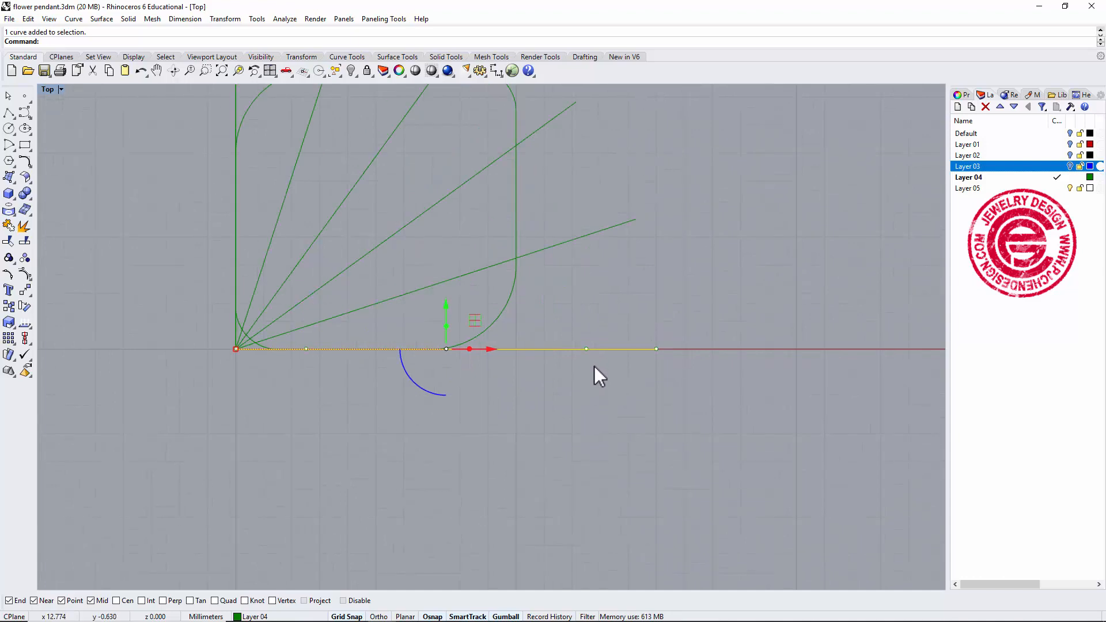
{"action": "left_click_drag", "start_coordinate": [600, 365], "coordinate": [575, 325]}
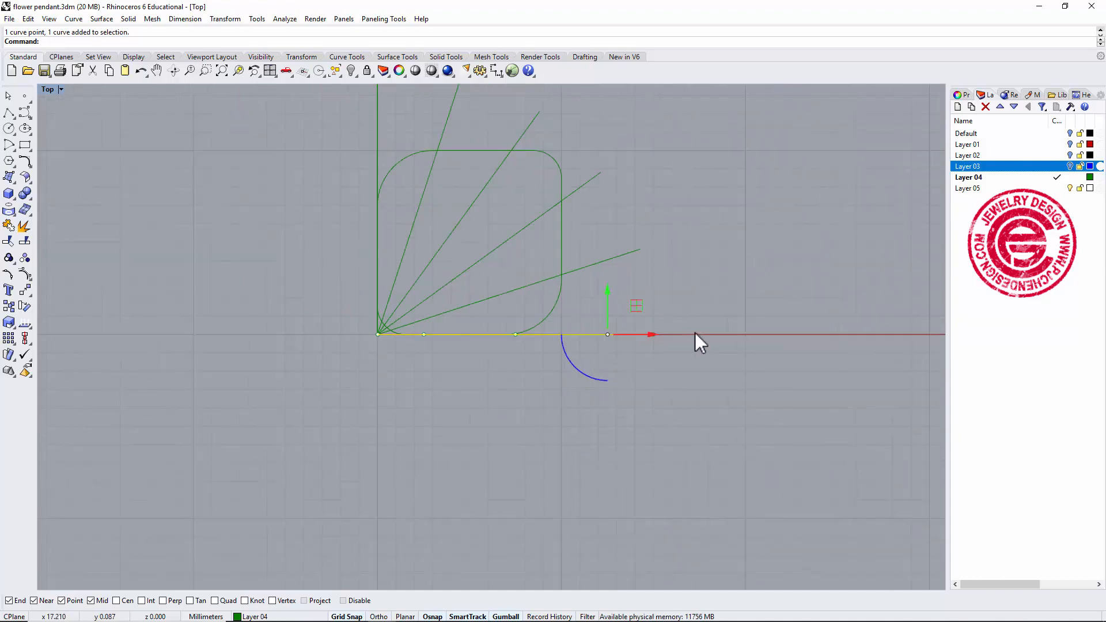
{"action": "scroll", "coordinate": [694, 333], "scroll_direction": "down", "scroll_amount": 4}
{"action": "left_click_drag", "start_coordinate": [372, 129], "coordinate": [662, 343]}
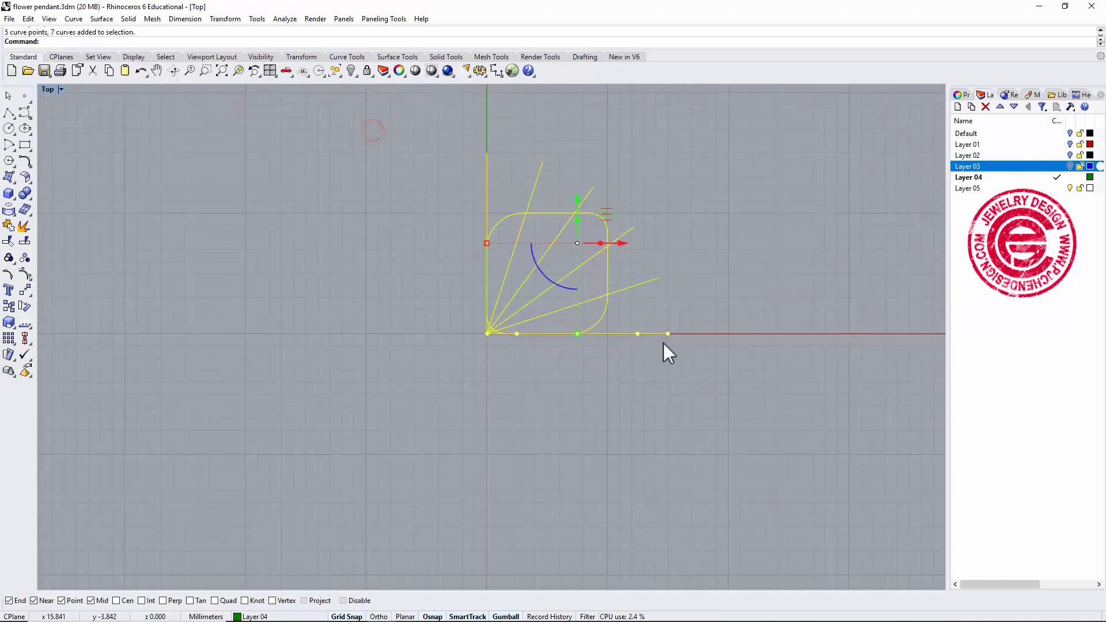
{"action": "left_click", "coordinate": [608, 237], "text": "ctrl"}
{"action": "scroll", "coordinate": [646, 290], "scroll_direction": "up", "scroll_amount": 2}
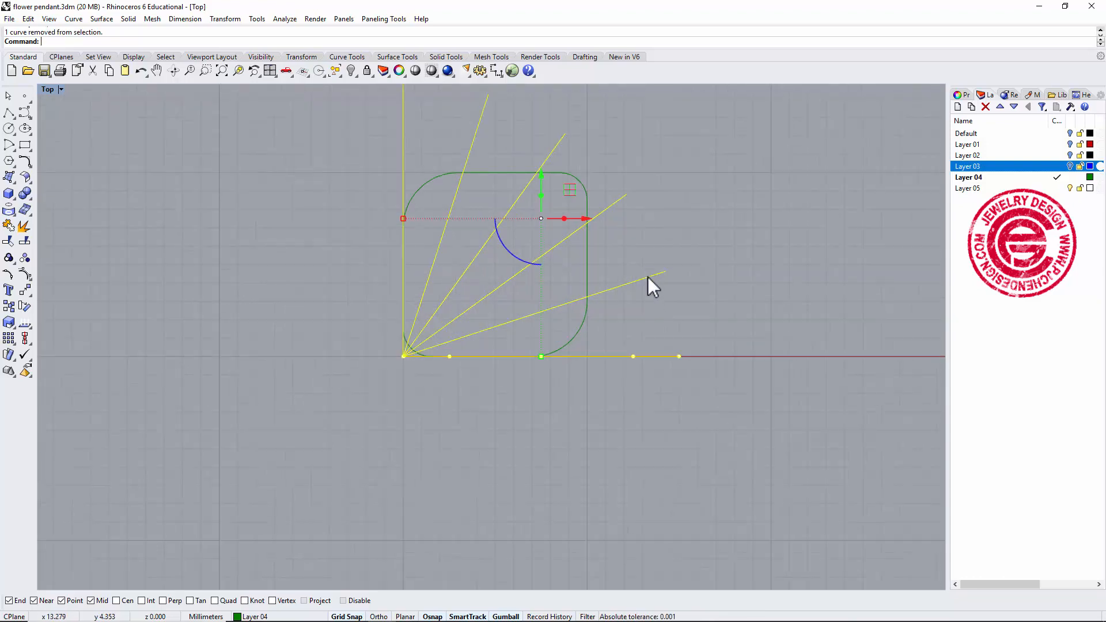
{"action": "left_click", "coordinate": [26, 275]}
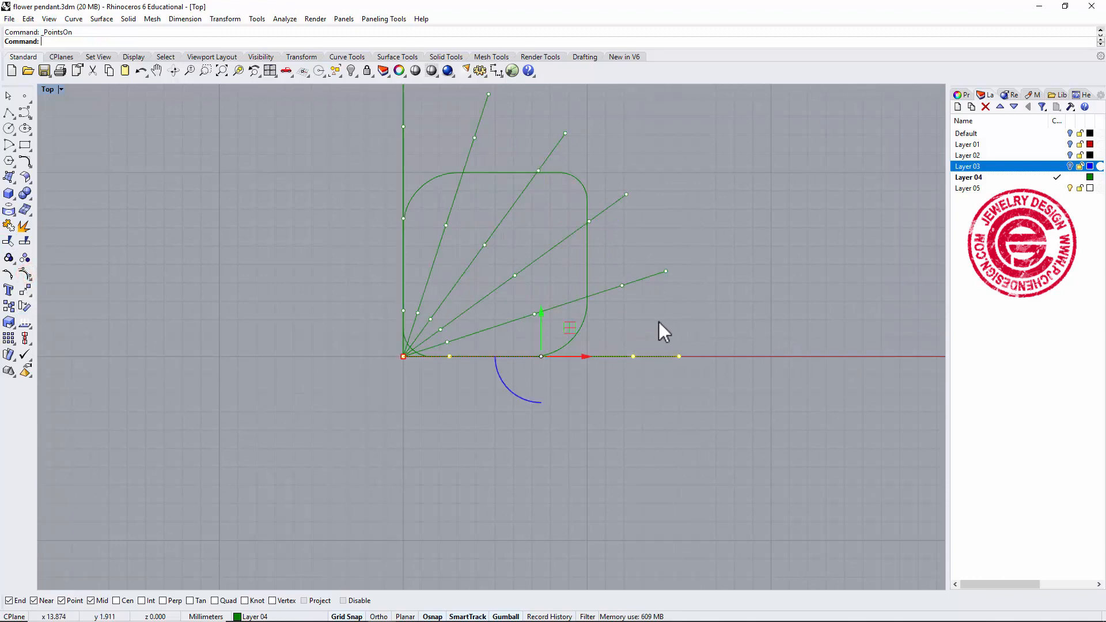
Select a middle control point on every other line and lift them slightly with the gumball in the Perspective view.
{"action": "left_click", "coordinate": [658, 321]}
{"action": "left_click", "coordinate": [633, 356]}
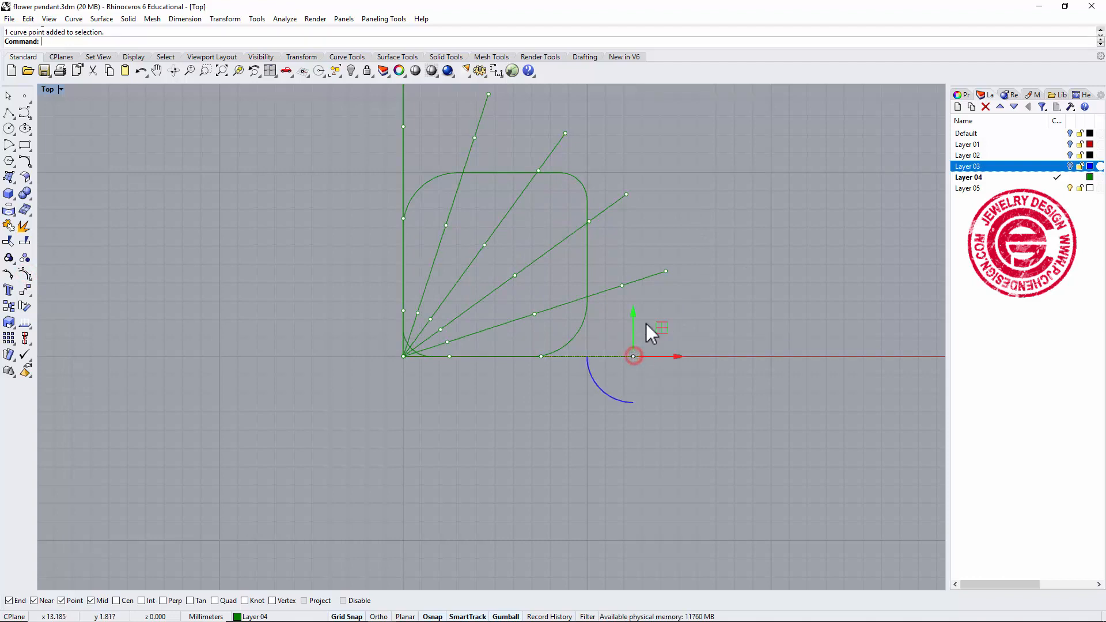
{"action": "left_click", "coordinate": [588, 222], "text": "shift"}
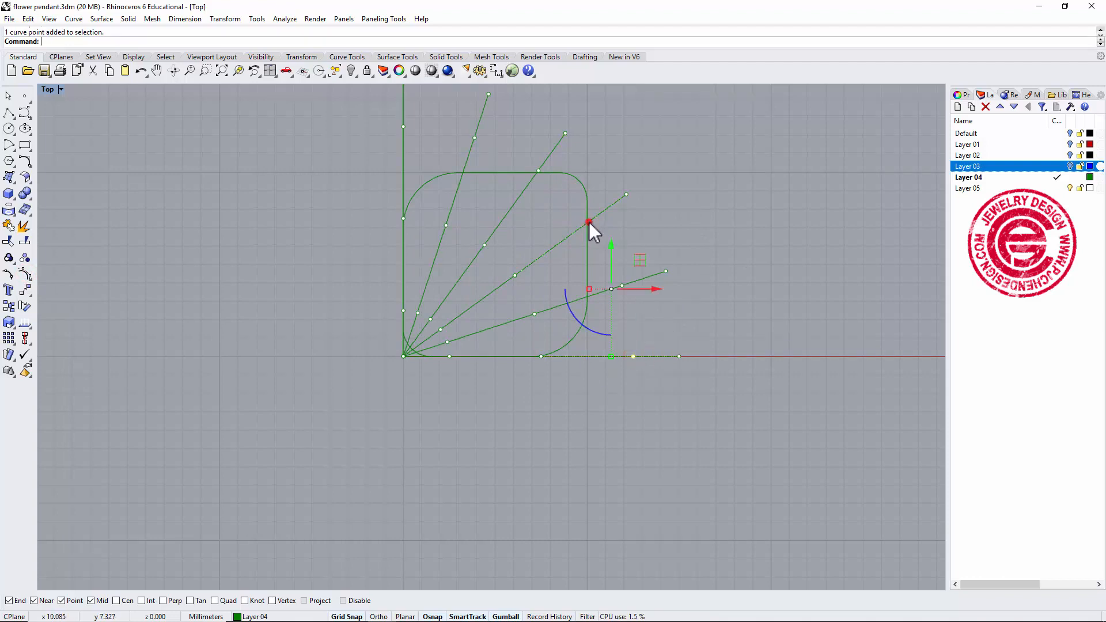
{"action": "left_click", "coordinate": [474, 138], "text": "shift"}
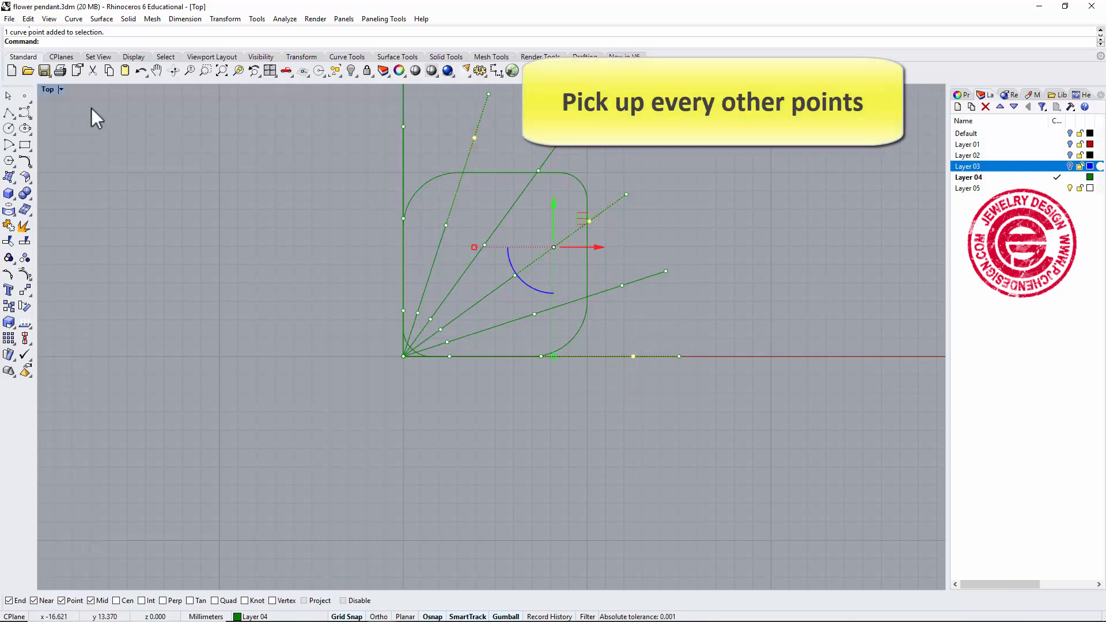
{"action": "double_click", "coordinate": [46, 88]}
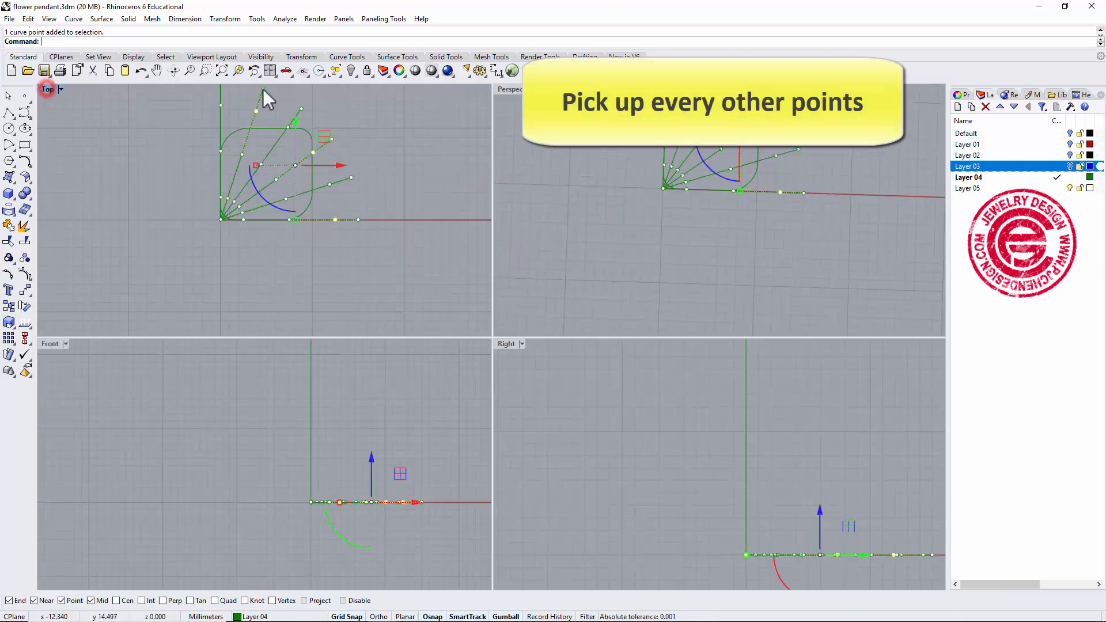
{"action": "double_click", "coordinate": [517, 90]}
{"action": "right_click_drag", "start_coordinate": [758, 240], "coordinate": [494, 360]}
{"action": "left_click_drag", "start_coordinate": [457, 421], "coordinate": [457, 412]}
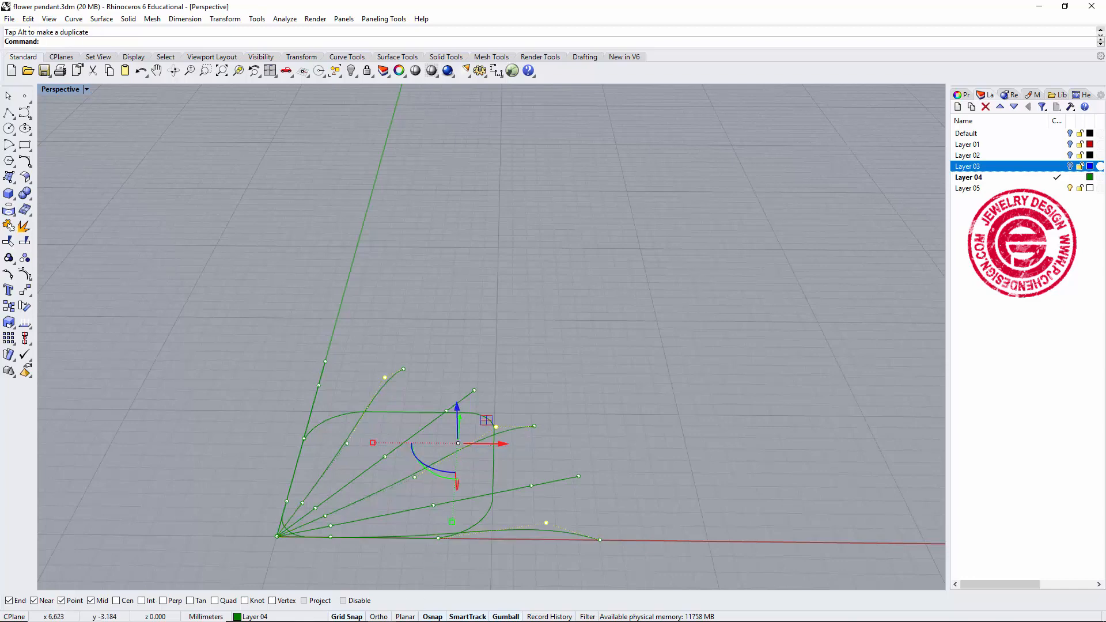
Turn off Grid Snap, select middle control points on the remaining lines, and move them slightly downward.
{"action": "left_click", "coordinate": [352, 618]}
{"action": "right_click_drag", "start_coordinate": [609, 414], "coordinate": [664, 311], "text": "shift"}
{"action": "scroll", "coordinate": [524, 327], "scroll_direction": "up", "scroll_amount": 4}
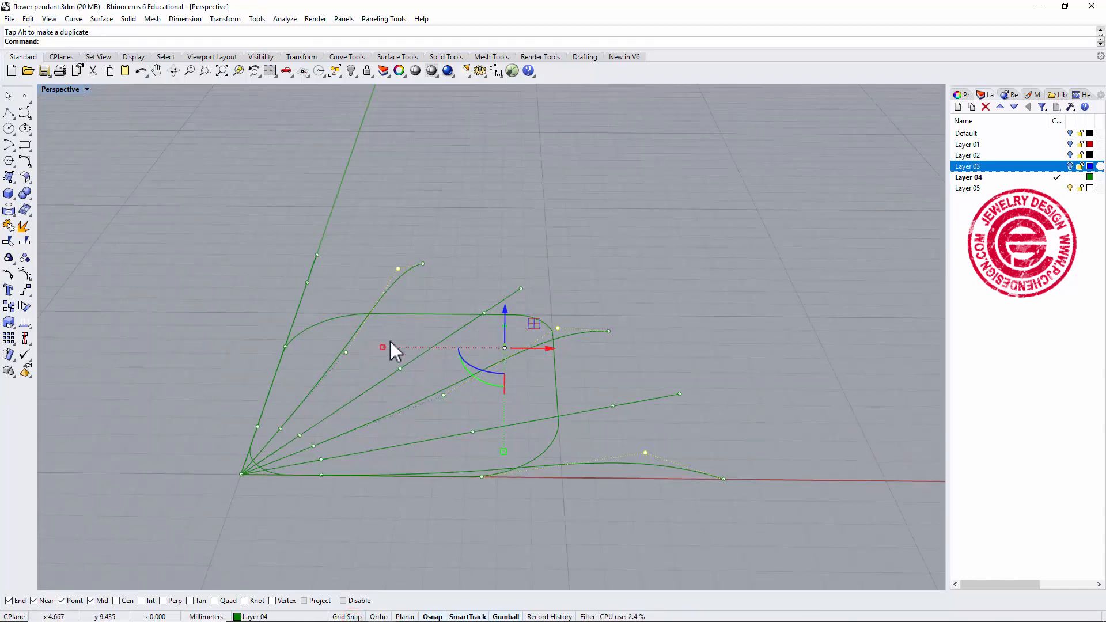
{"action": "left_click", "coordinate": [346, 352]}
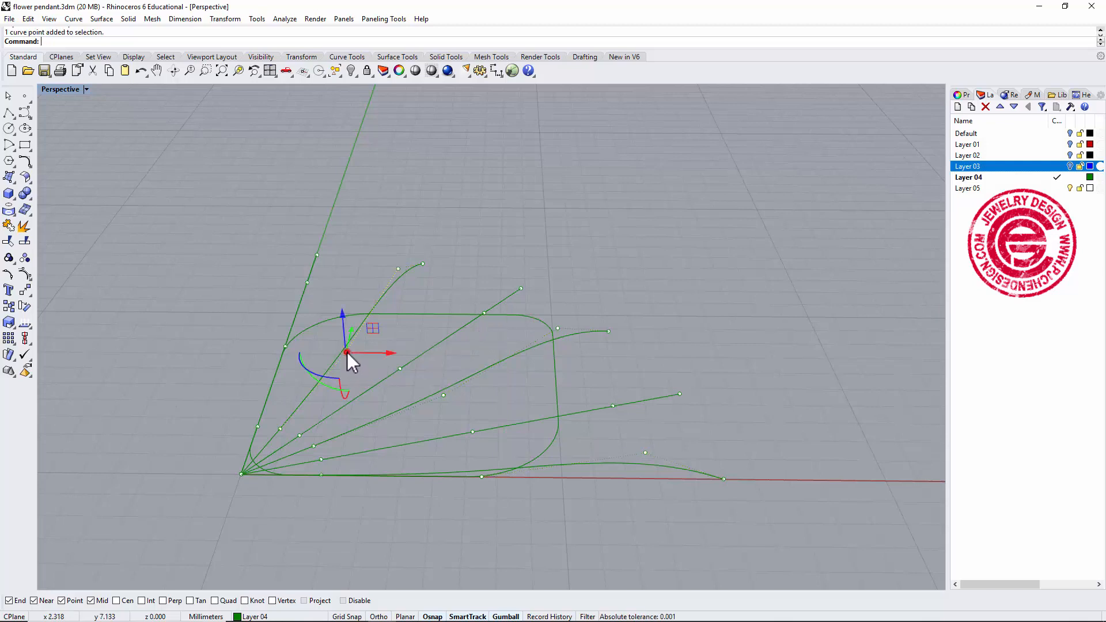
{"action": "left_click", "coordinate": [443, 396], "text": "shift"}
{"action": "left_click", "coordinate": [482, 477], "text": "shift"}
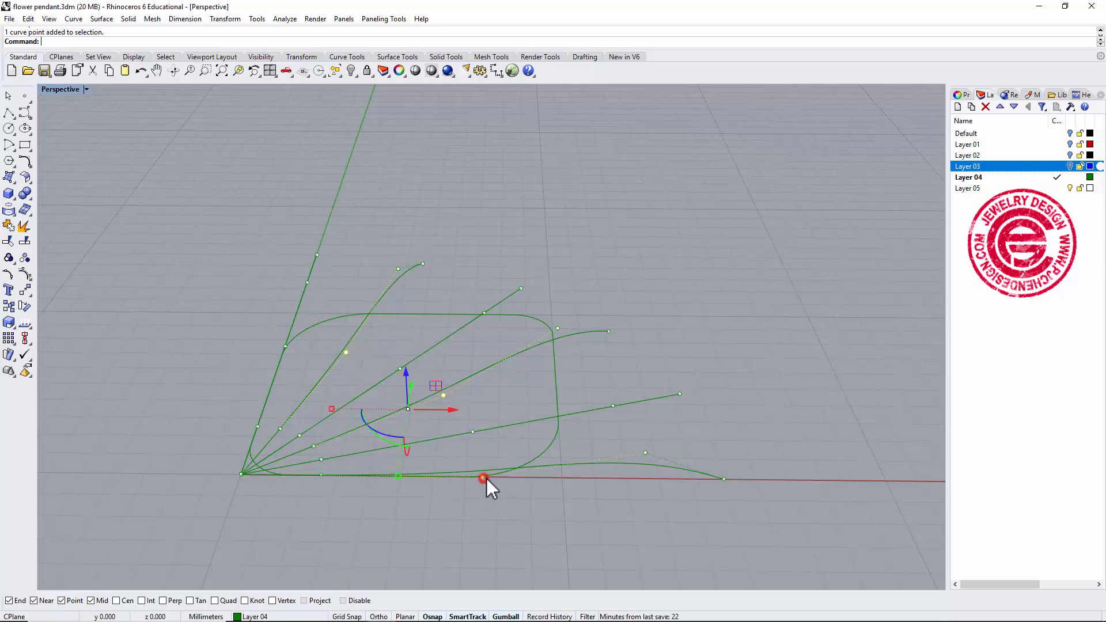
{"action": "left_click_drag", "start_coordinate": [406, 369], "coordinate": [403, 385]}
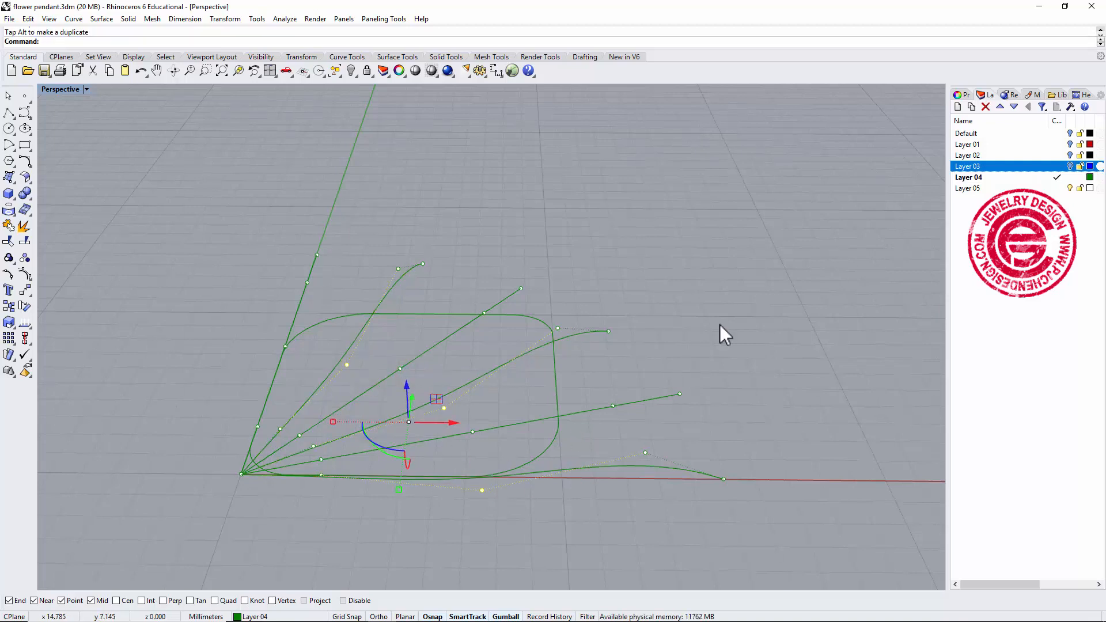
Select three of the radial lines and turn on their control points.
{"action": "left_click", "coordinate": [733, 313]}
{"action": "left_click", "coordinate": [618, 406]}
{"action": "left_click", "coordinate": [508, 296], "text": "shift"}
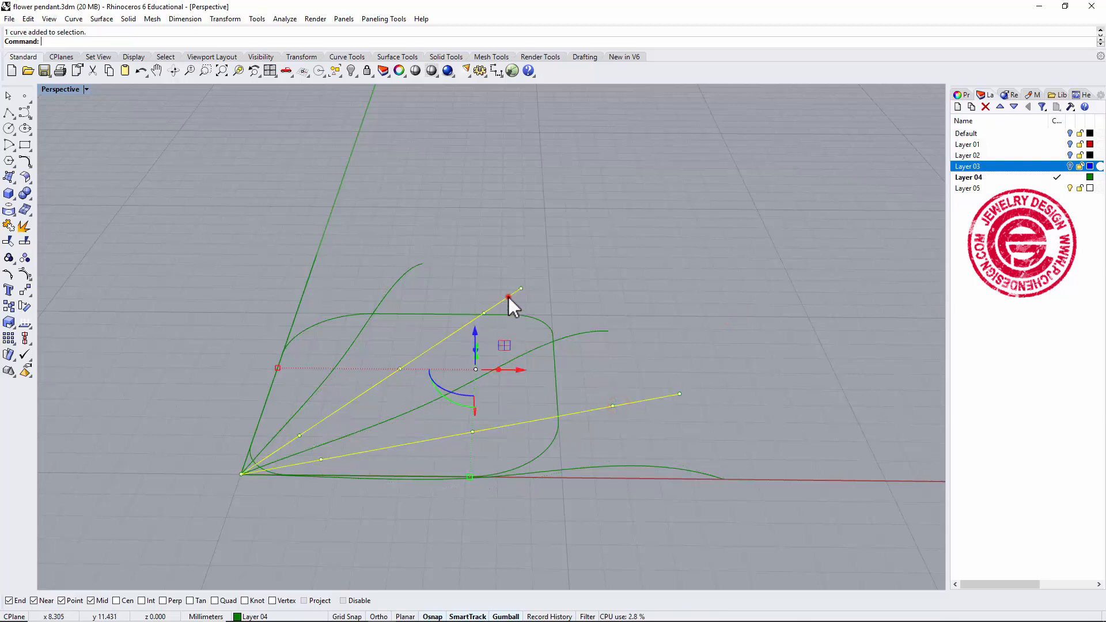
{"action": "left_click", "coordinate": [306, 284], "text": "shift"}
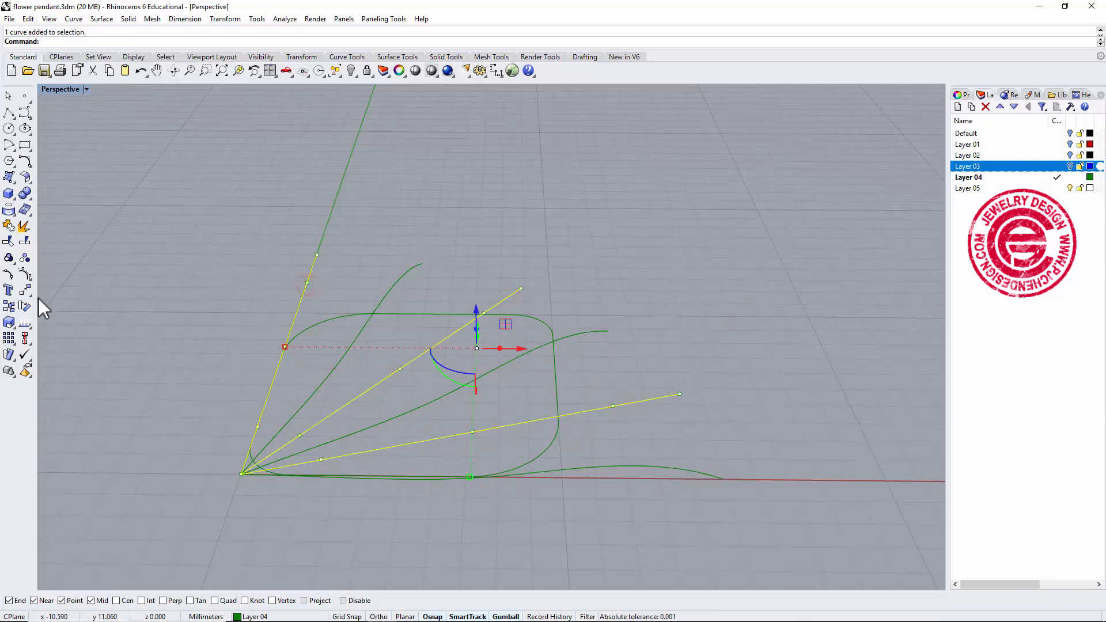
{"action": "left_click", "coordinate": [25, 273]}
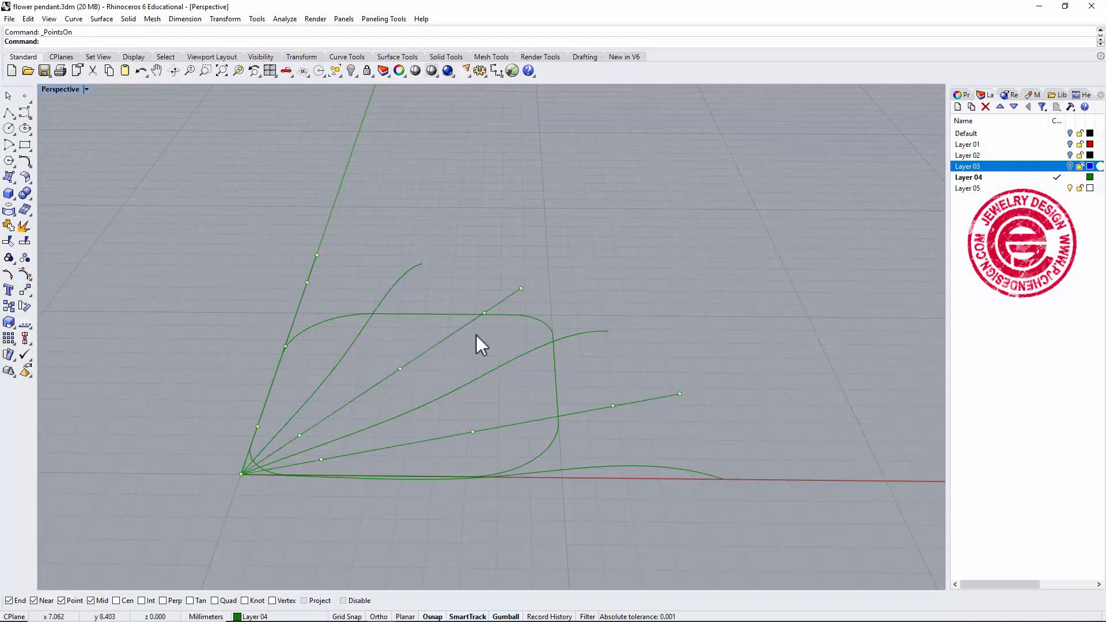
Select the middle control point on each of the three lines and move them slightly downward with the gumball.
{"action": "left_click", "coordinate": [612, 406]}
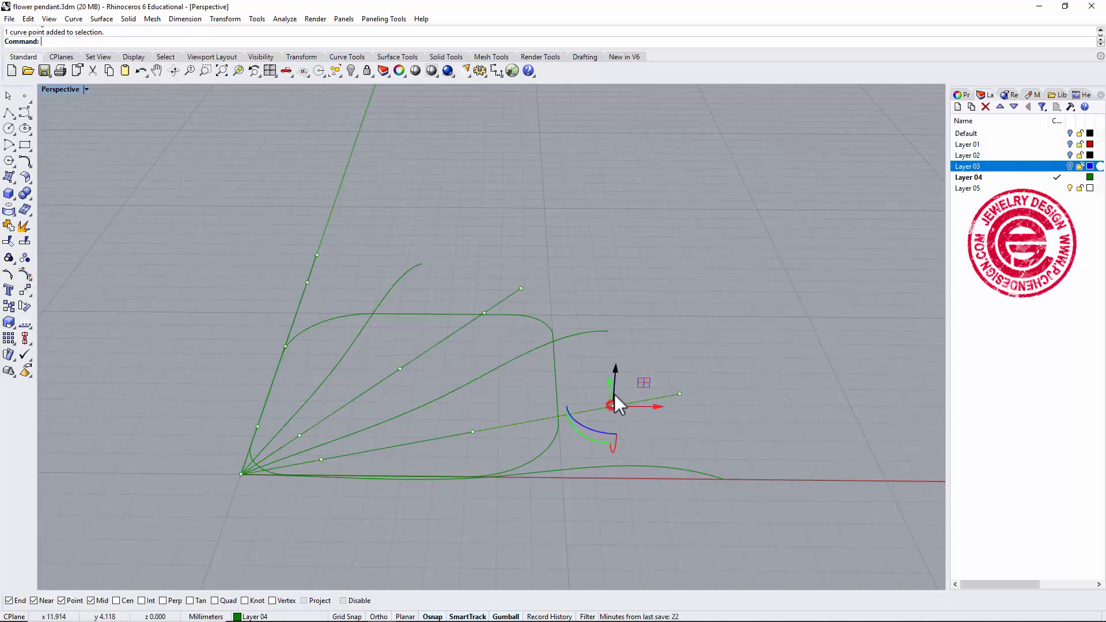
{"action": "left_click", "coordinate": [486, 311], "text": "shift"}
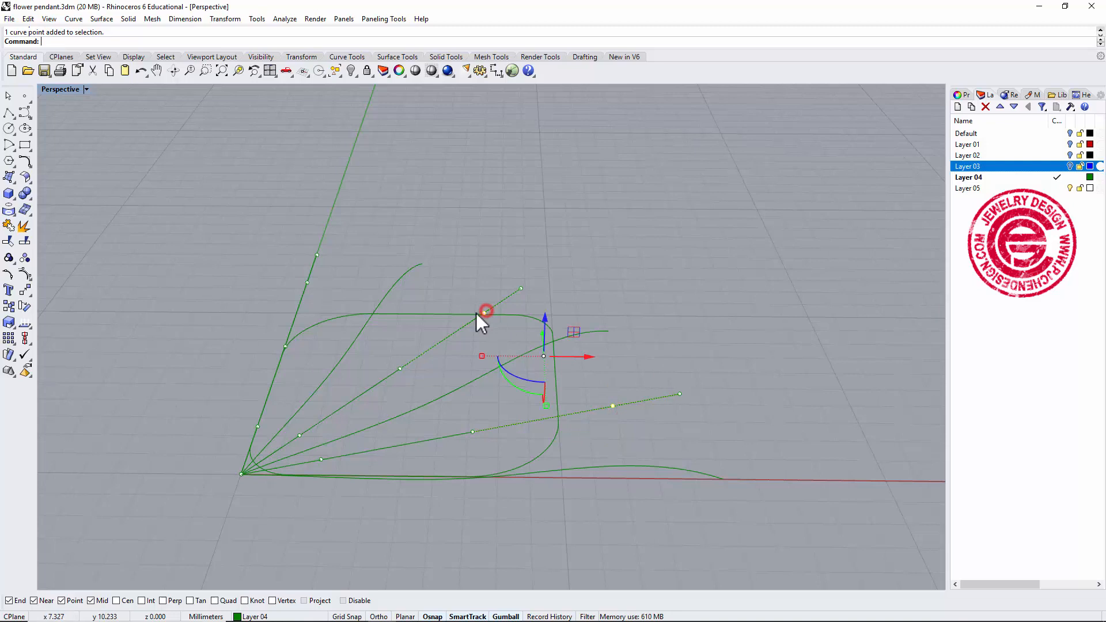
{"action": "left_click", "coordinate": [306, 282], "text": "shift"}
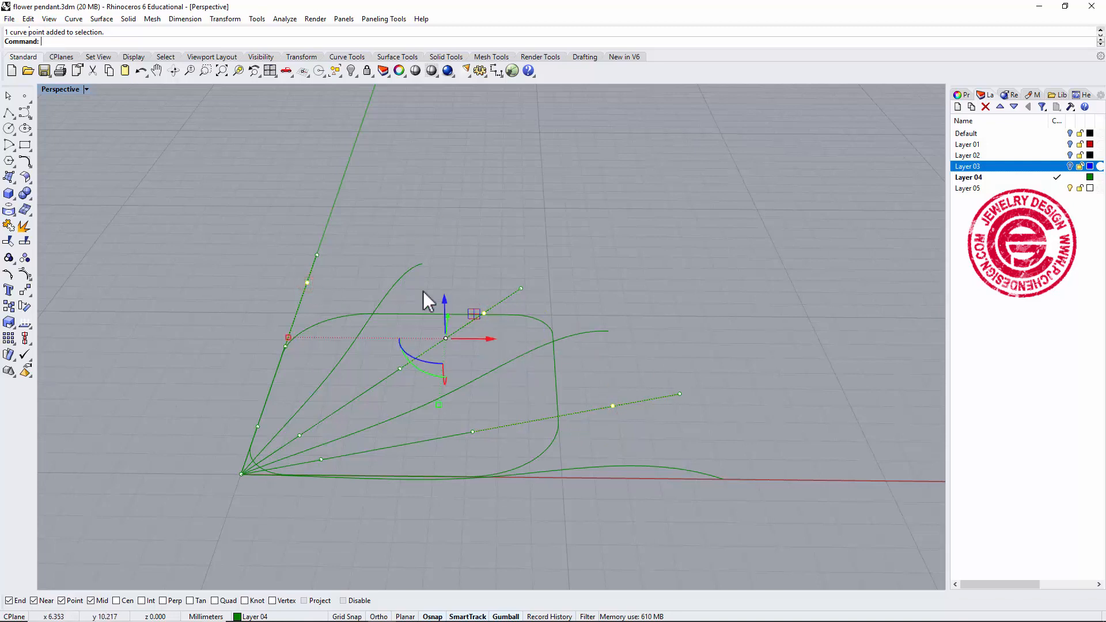
{"action": "left_click_drag", "start_coordinate": [444, 298], "coordinate": [444, 317]}
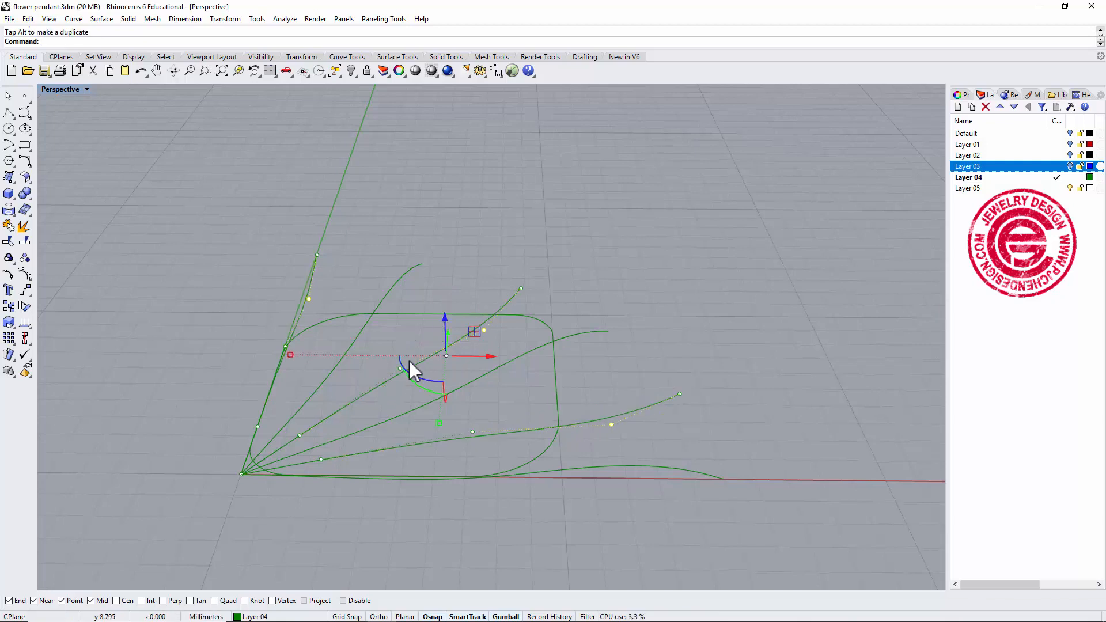
Select middle control points on the other three lines and lift them slightly with the gumball.
{"action": "left_click", "coordinate": [472, 432]}
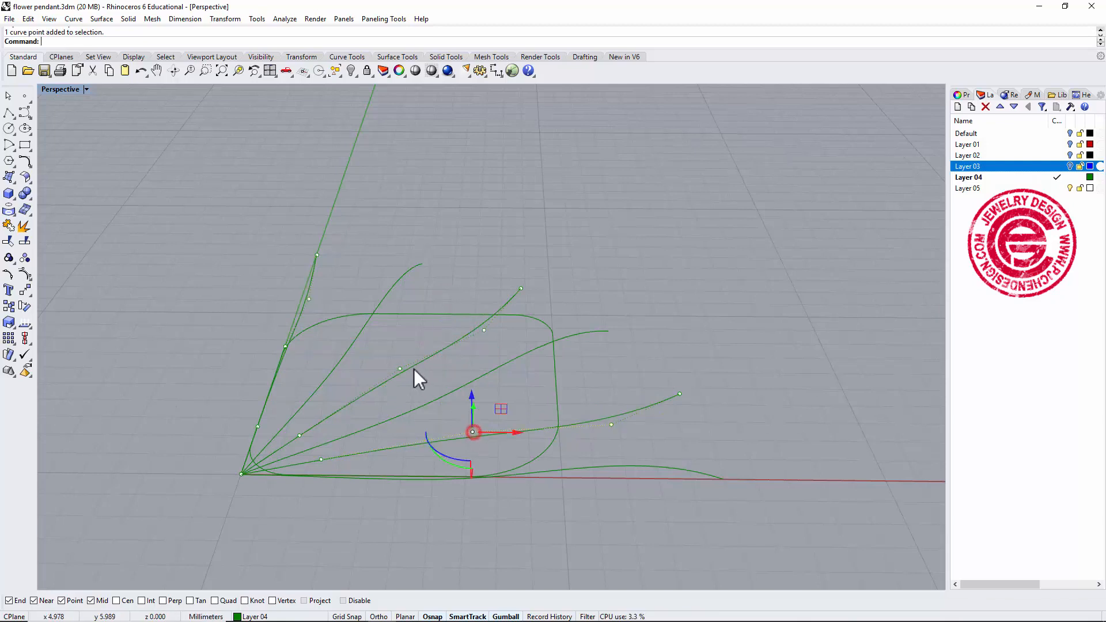
{"action": "left_click", "coordinate": [400, 368], "text": "shift"}
{"action": "left_click", "coordinate": [285, 346], "text": "shift"}
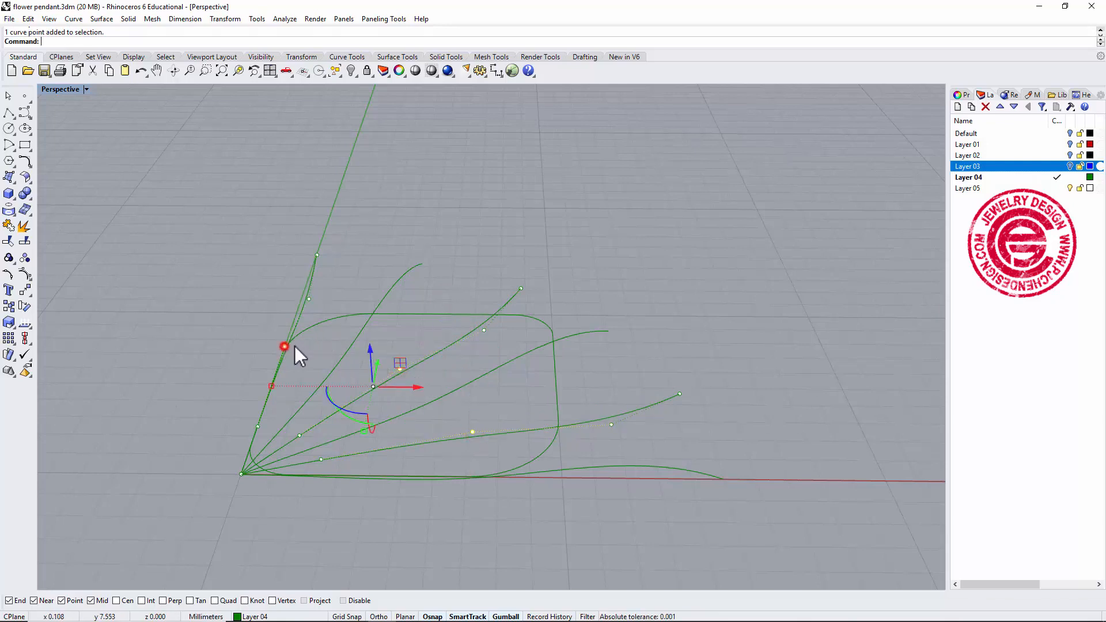
{"action": "left_click_drag", "start_coordinate": [371, 347], "coordinate": [371, 333]}
Loft all the radial curves into a surface with Normal style and no simplification.
{"action": "left_click", "coordinate": [691, 302]}
{"action": "right_click_drag", "start_coordinate": [691, 303], "coordinate": [703, 476]}
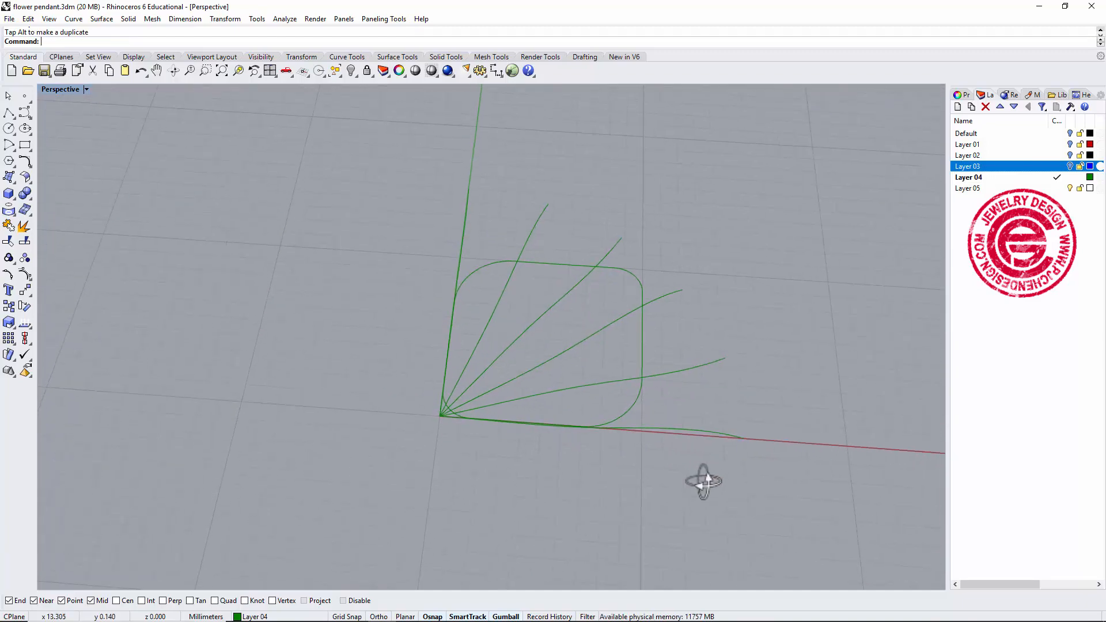
{"action": "right_click_drag", "start_coordinate": [678, 430], "coordinate": [656, 426]}
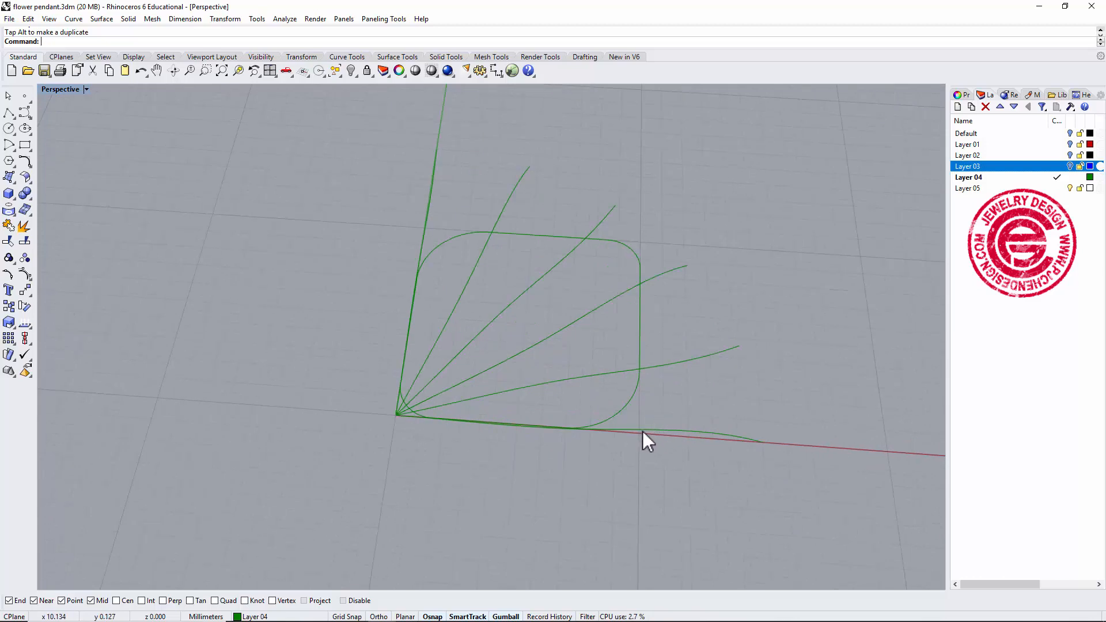
{"action": "left_click", "coordinate": [16, 198]}
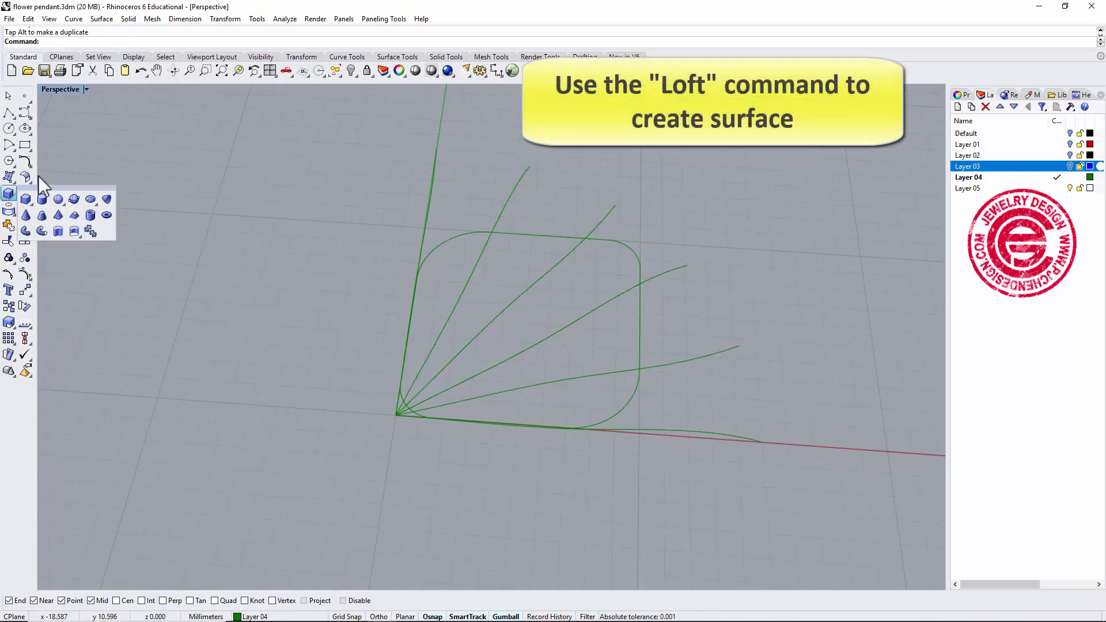
{"action": "left_click", "coordinate": [9, 176]}
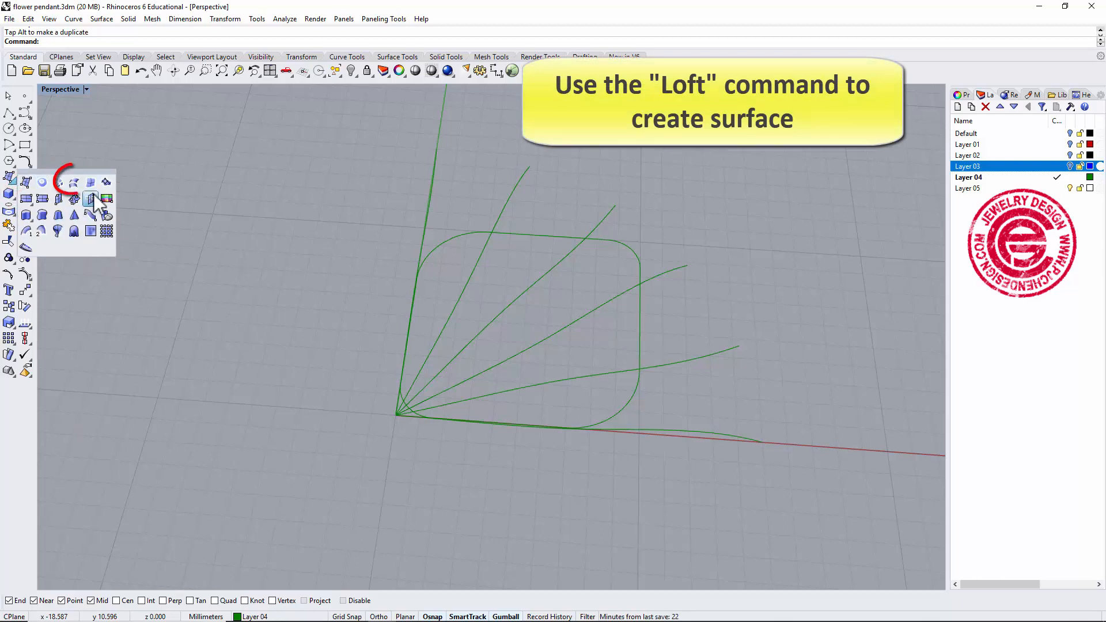
{"action": "left_click", "coordinate": [74, 183]}
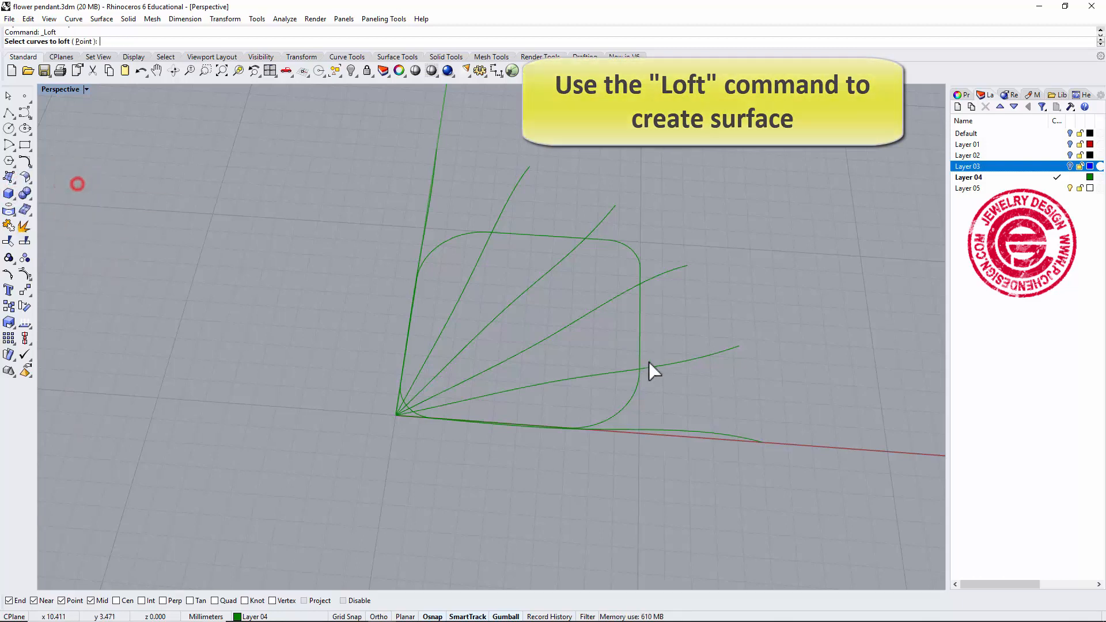
{"action": "left_click", "coordinate": [668, 429]}
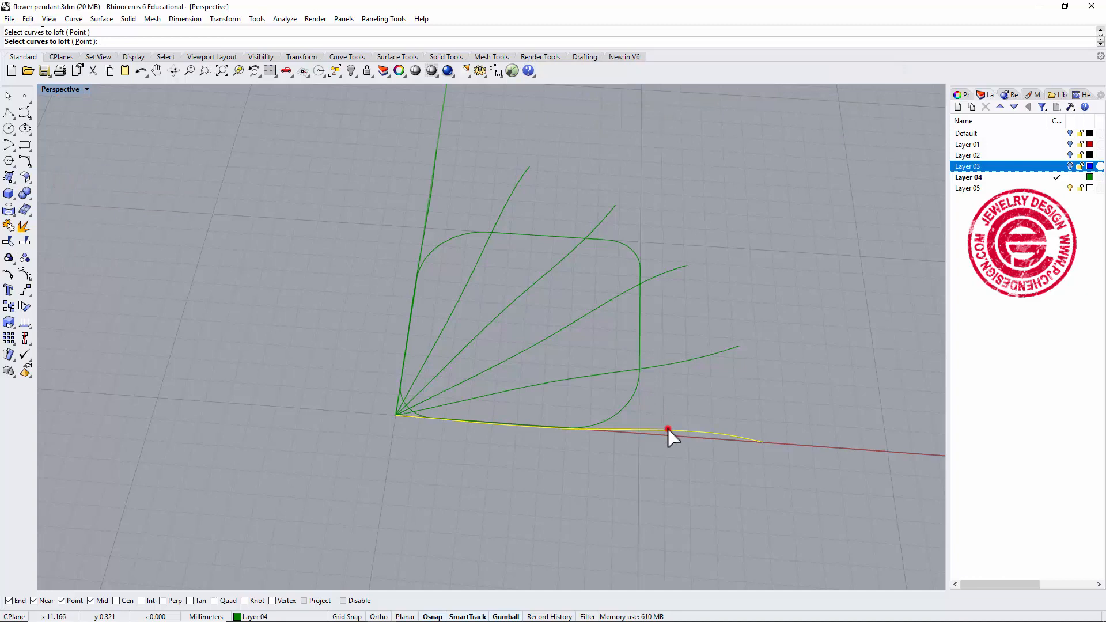
{"action": "left_click", "coordinate": [669, 367]}
{"action": "left_click", "coordinate": [615, 288]}
{"action": "left_click", "coordinate": [567, 258]}
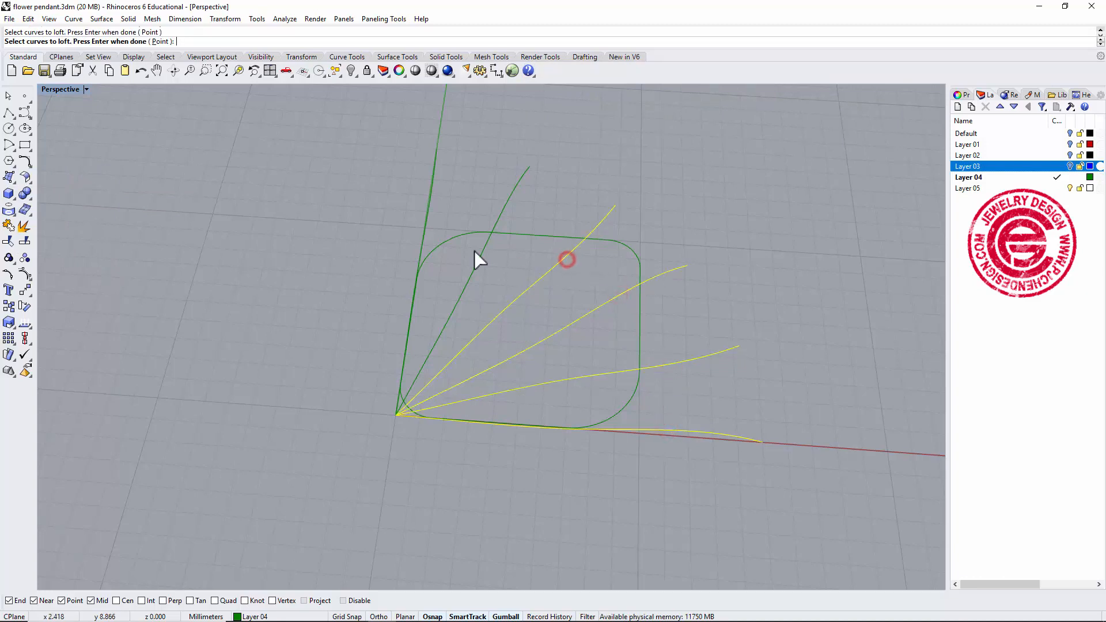
{"action": "left_click", "coordinate": [482, 254]}
{"action": "left_click", "coordinate": [428, 208]}
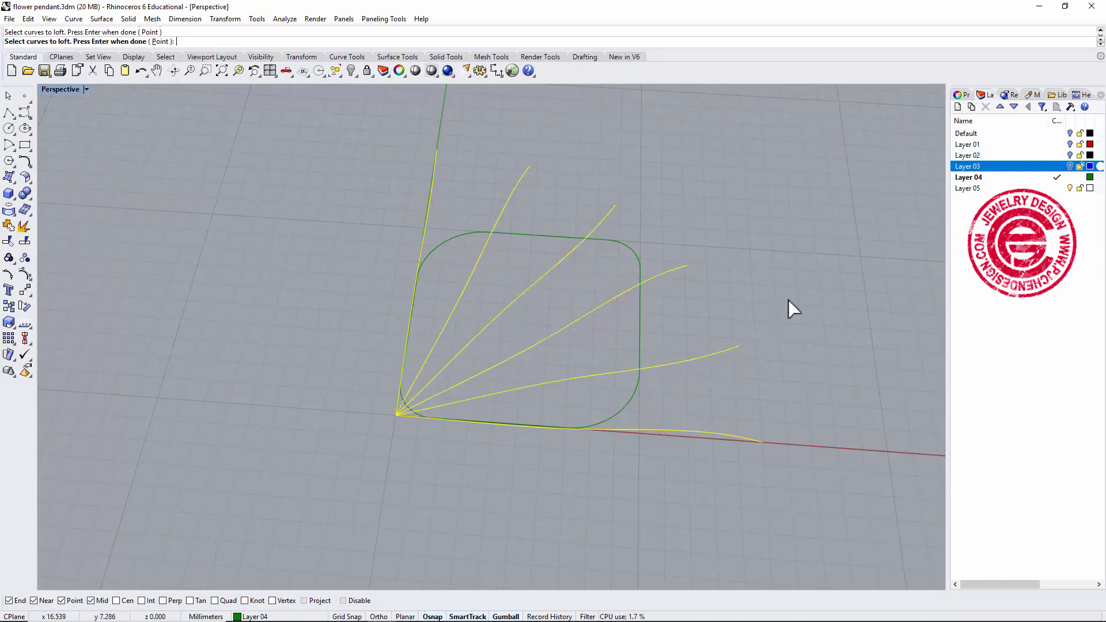
{"action": "key", "text": "Return"}
{"action": "right_click_drag", "start_coordinate": [812, 373], "coordinate": [644, 306]}
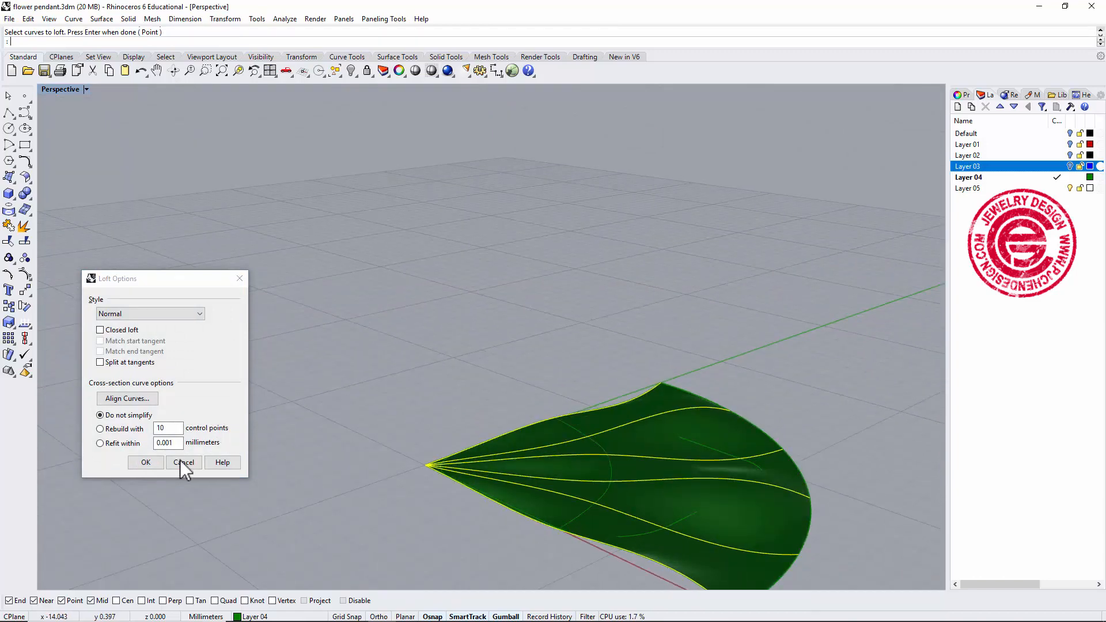
{"action": "left_click", "coordinate": [147, 461]}
{"action": "right_click_drag", "start_coordinate": [509, 414], "coordinate": [582, 432]}
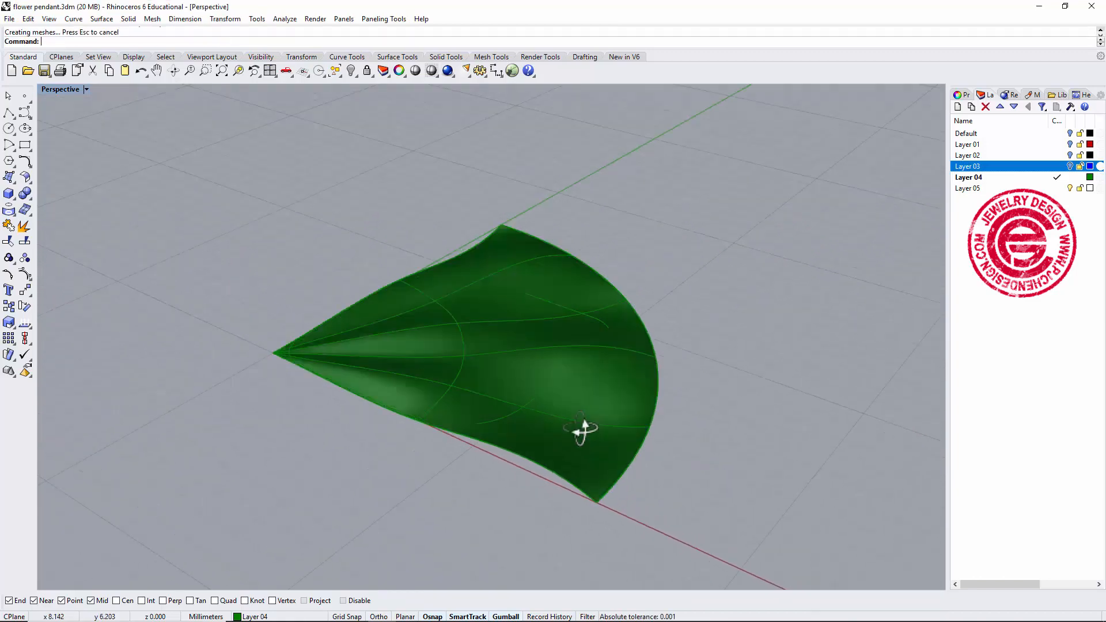
Undo the loft and turn on Record History.
{"action": "scroll", "coordinate": [576, 403], "scroll_direction": "up", "scroll_amount": 5}
{"action": "right_click_drag", "start_coordinate": [560, 370], "coordinate": [594, 337]}
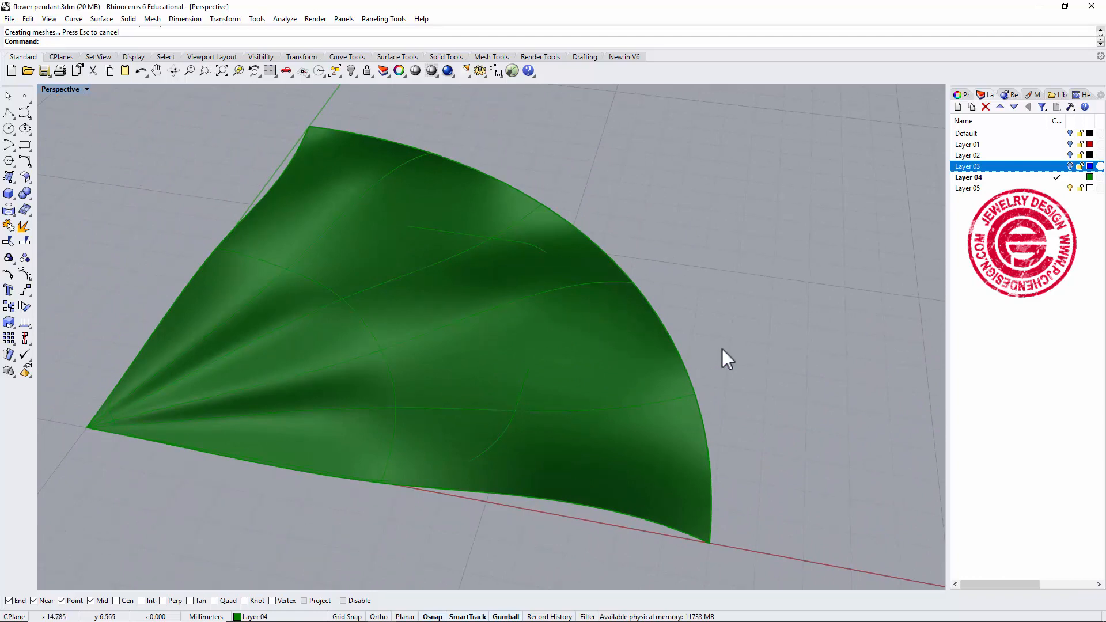
{"action": "key", "text": "ctrl+z"}
{"action": "mouse_move", "coordinate": [716, 355]}
{"action": "right_mouse_down"}
{"action": "mouse_move", "coordinate": [686, 358]}
{"action": "mouse_move", "coordinate": [704, 348]}
{"action": "right_mouse_up"}
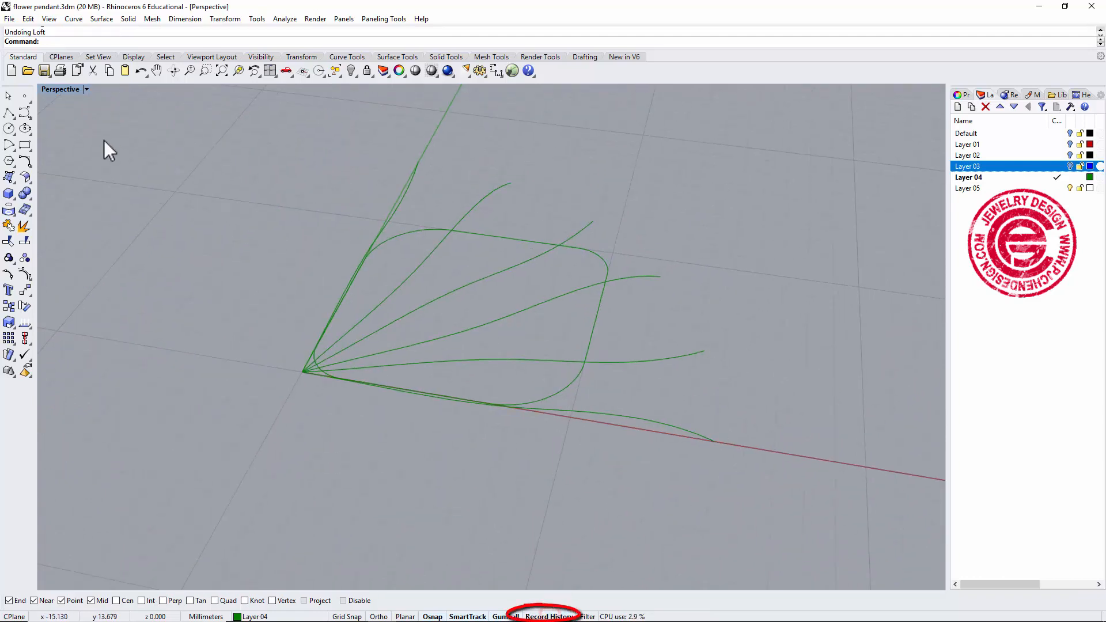
Loft the six radial curves in order into a Normal-style surface.
{"action": "left_click", "coordinate": [12, 179]}
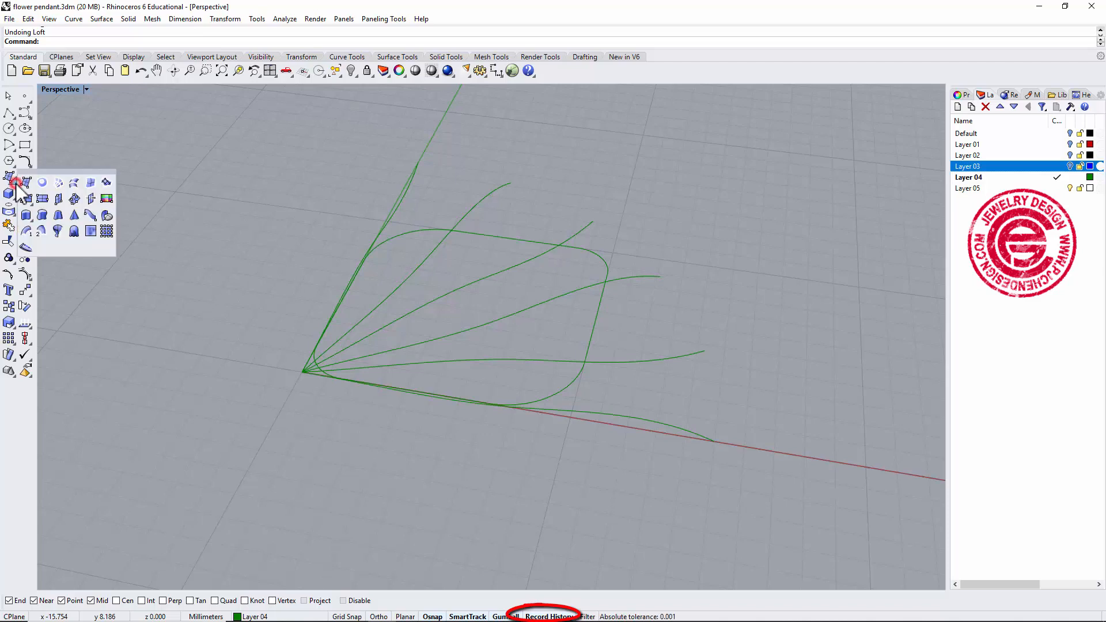
{"action": "left_click", "coordinate": [73, 183]}
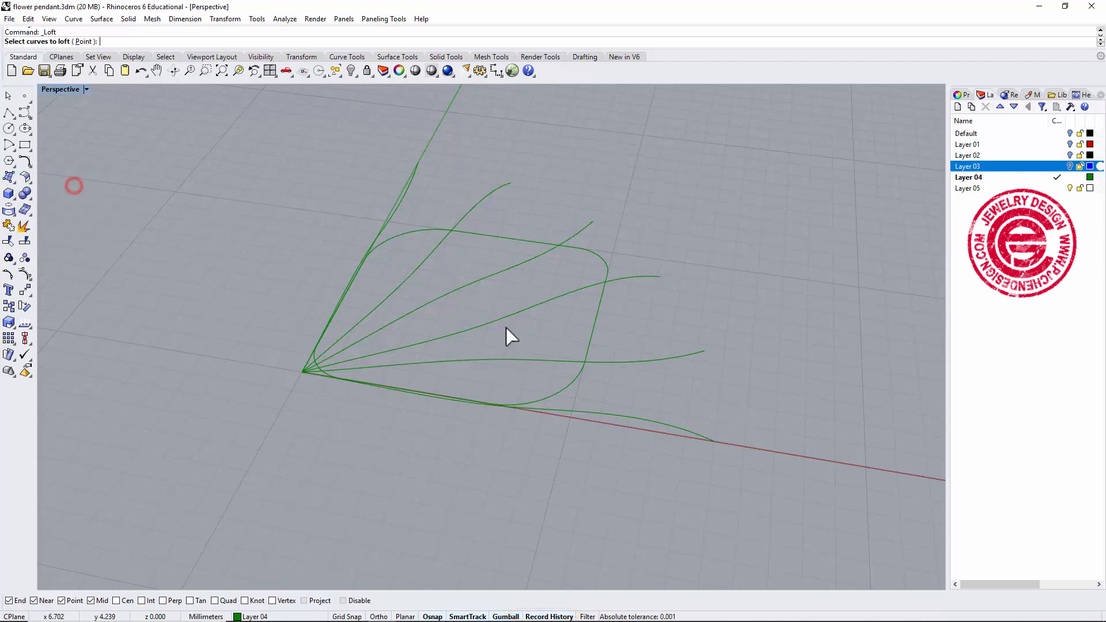
{"action": "left_click", "coordinate": [580, 410]}
{"action": "left_click", "coordinate": [600, 360]}
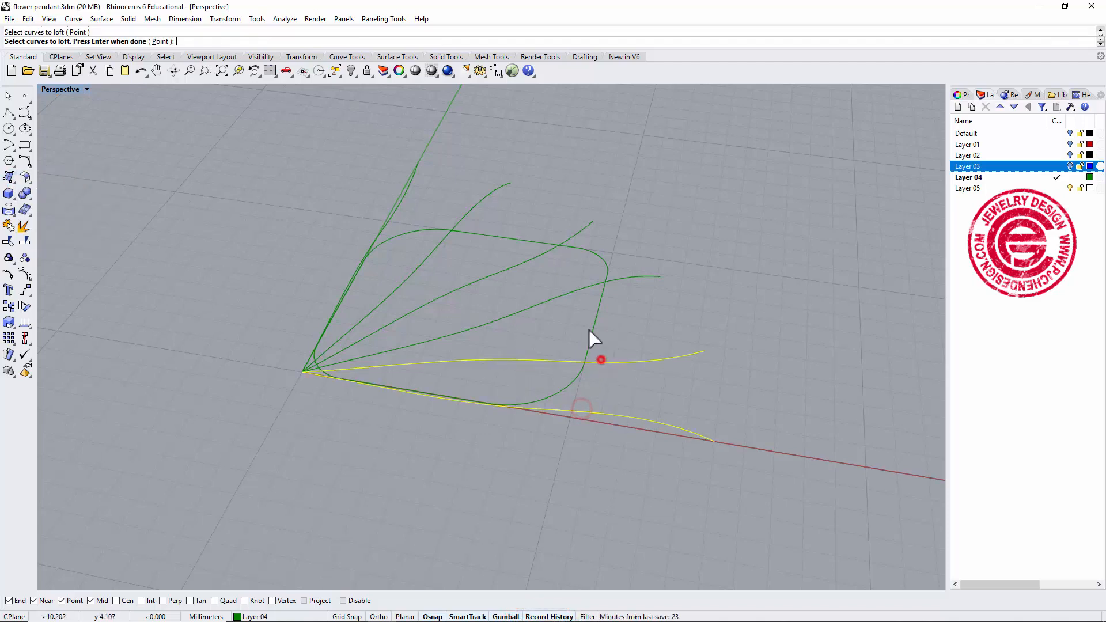
{"action": "left_click", "coordinate": [546, 300]}
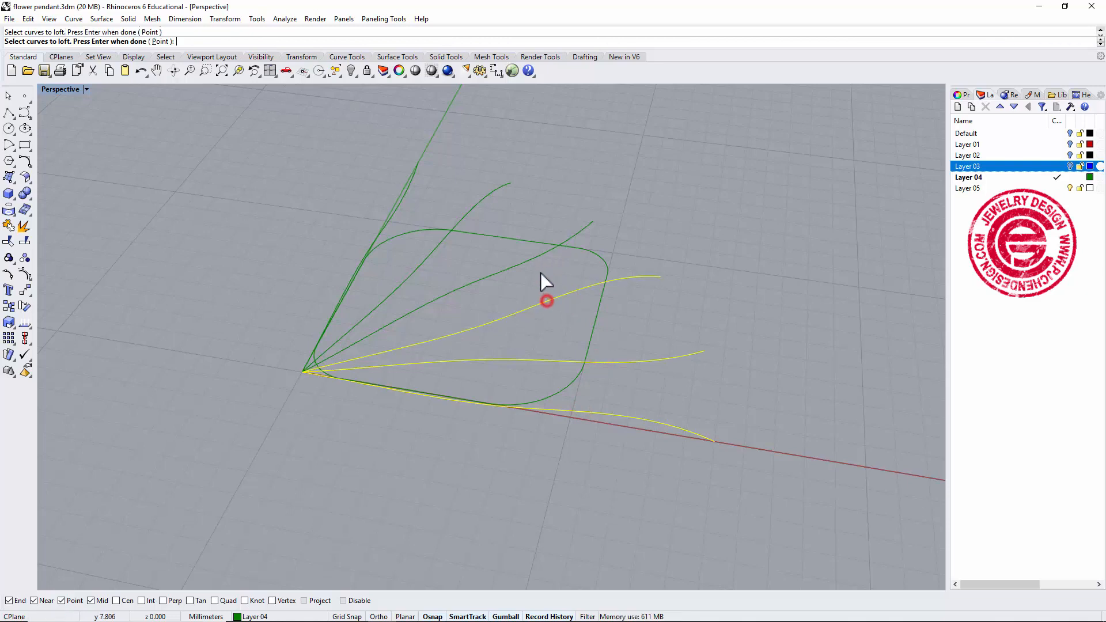
{"action": "left_click", "coordinate": [538, 253]}
{"action": "left_click", "coordinate": [441, 241]}
{"action": "left_click", "coordinate": [390, 212]}
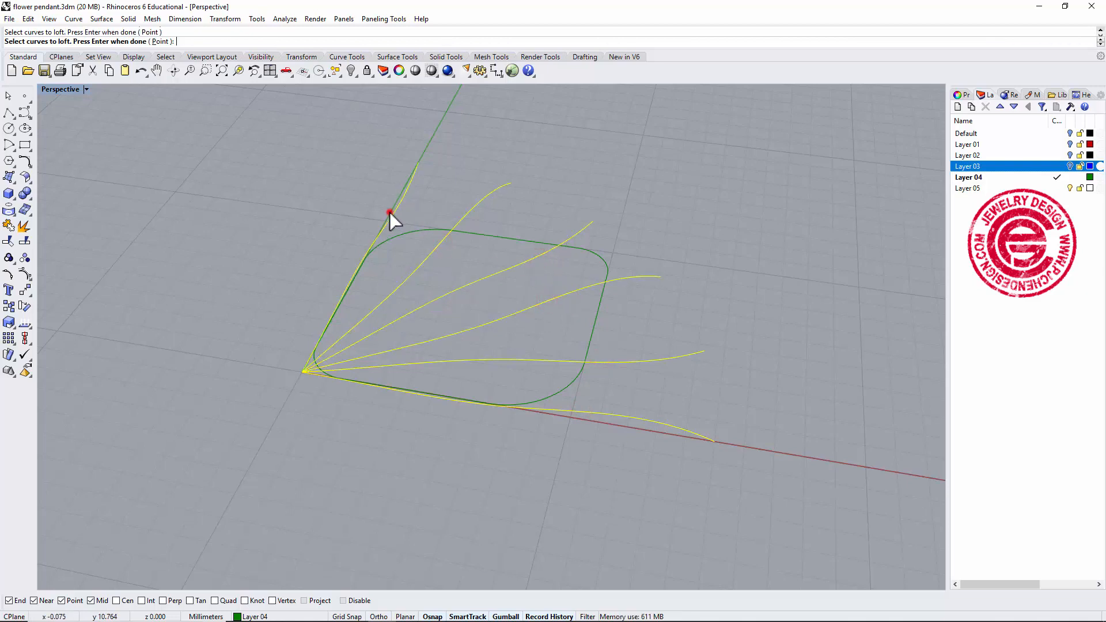
{"action": "key", "text": "Return"}
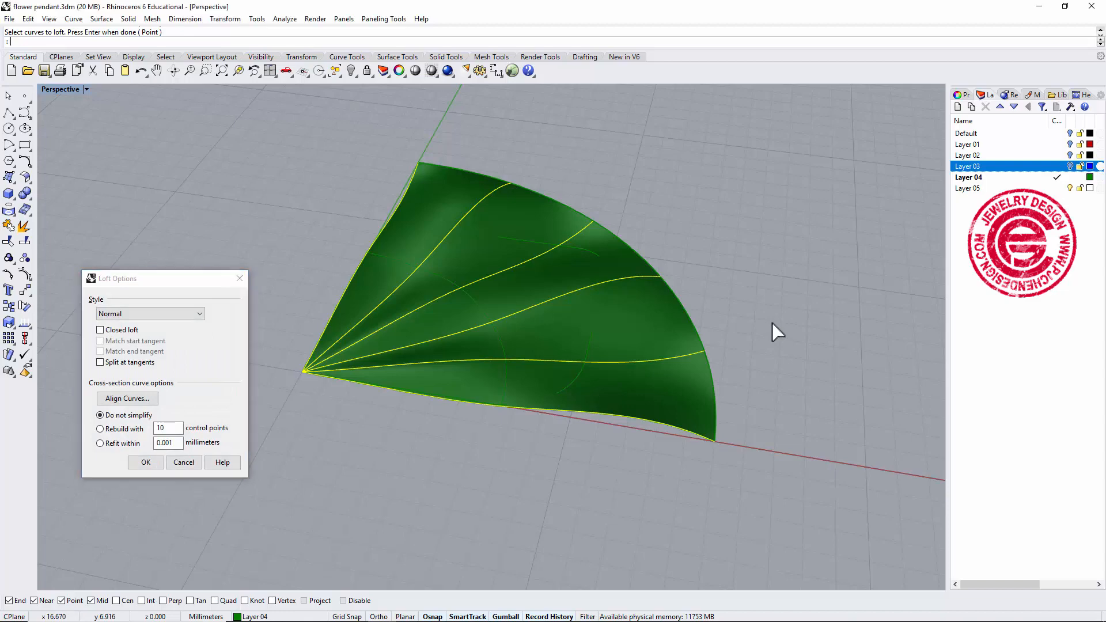
{"action": "key", "text": "Return"}
Select one radial curve beneath the surface, turn on its points, and lift its middle control point slightly.
{"action": "left_click", "coordinate": [675, 362]}
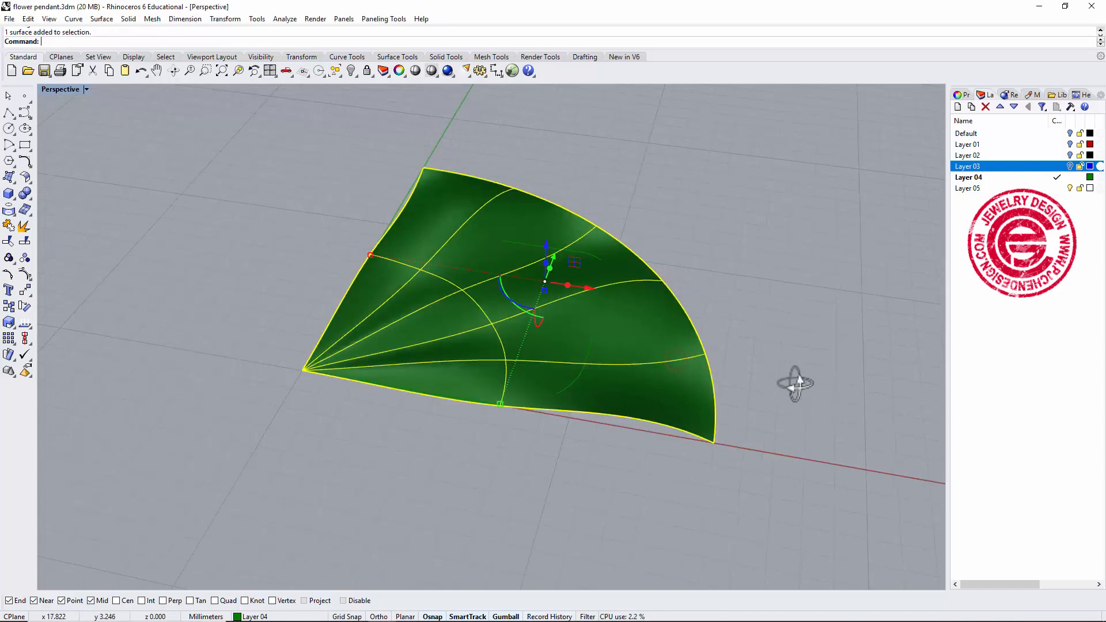
{"action": "right_click_drag", "start_coordinate": [794, 378], "coordinate": [669, 351]}
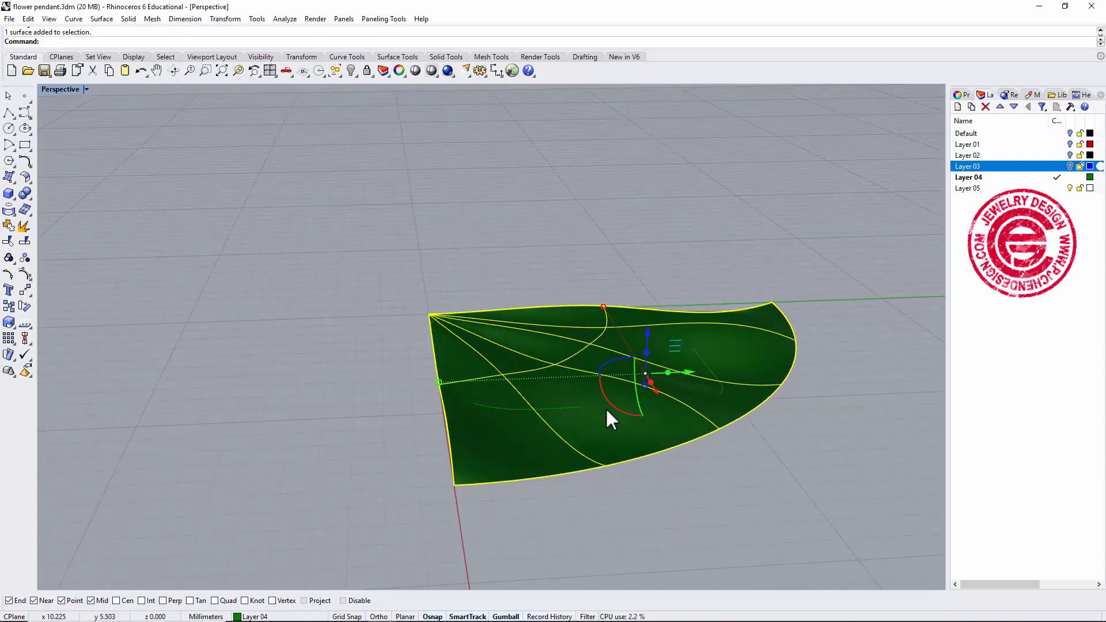
{"action": "left_click", "coordinate": [564, 439]}
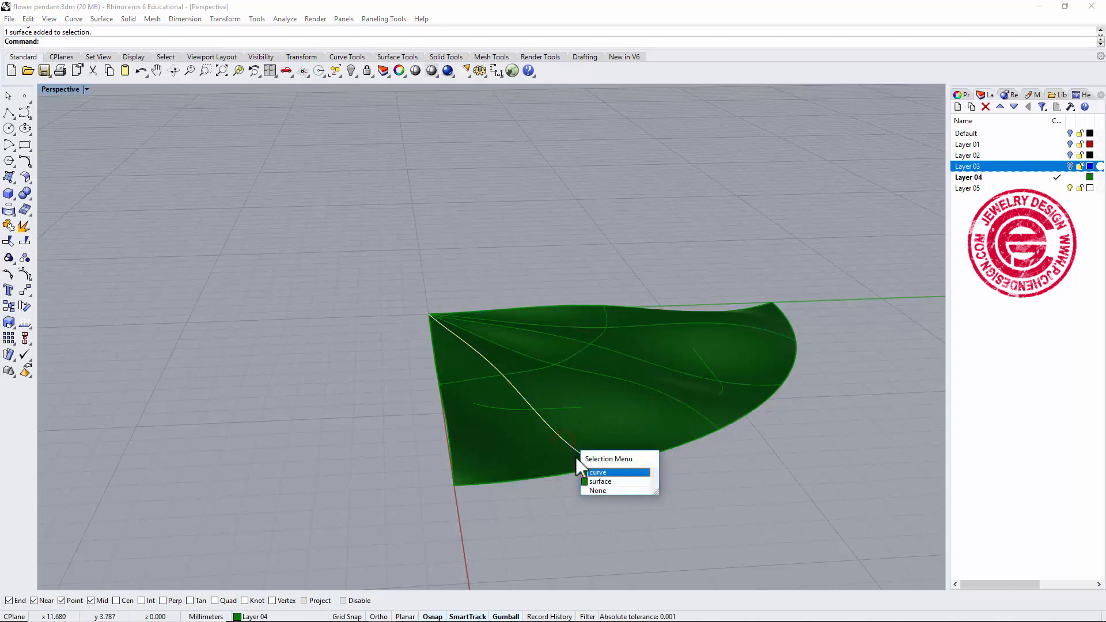
{"action": "left_click", "coordinate": [590, 472]}
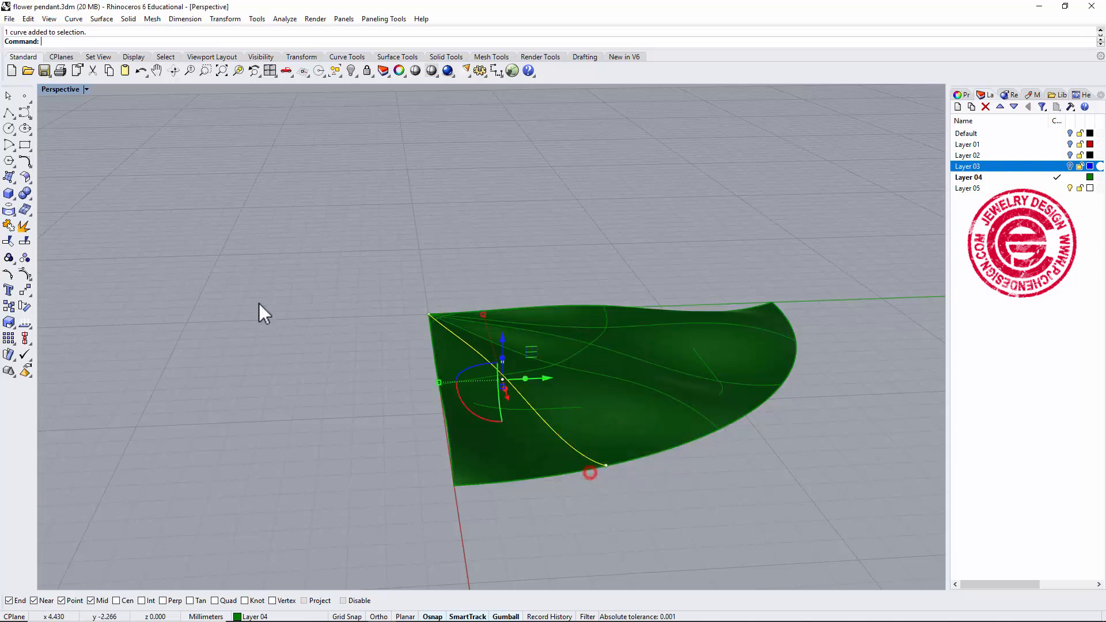
{"action": "left_click", "coordinate": [25, 275]}
{"action": "left_click", "coordinate": [501, 361]}
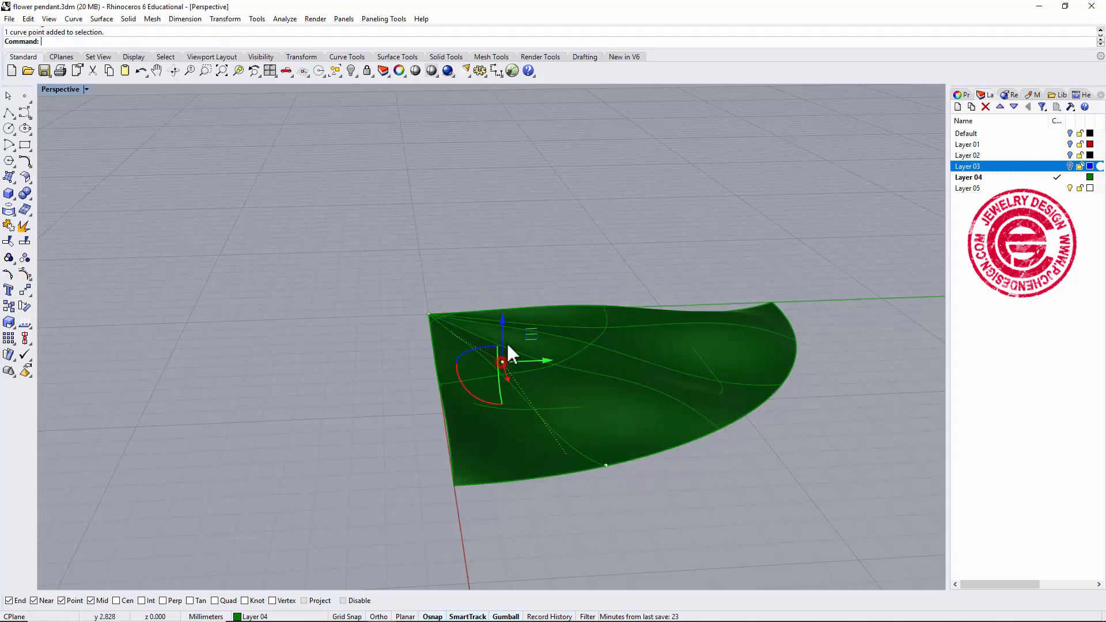
{"action": "left_click_drag", "start_coordinate": [501, 320], "coordinate": [502, 306]}
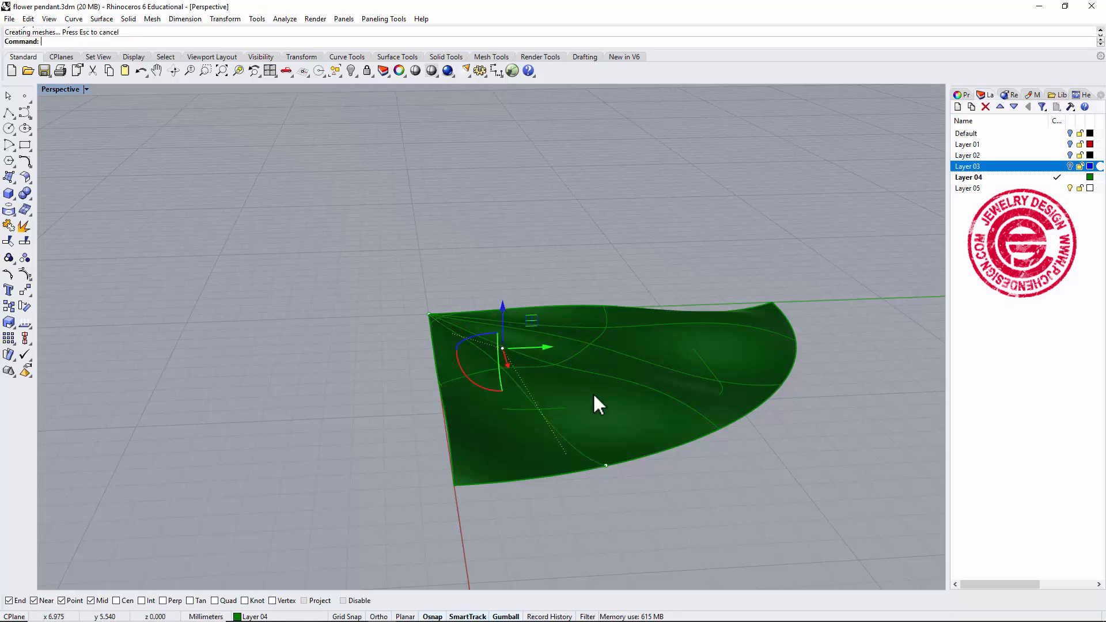
Orbit and zoom around the lofted surface to inspect its updated shape.
{"action": "left_click", "coordinate": [571, 533]}
{"action": "right_click_drag", "start_coordinate": [571, 533], "coordinate": [552, 483]}
{"action": "scroll", "coordinate": [512, 385], "scroll_direction": "up", "scroll_amount": 6}
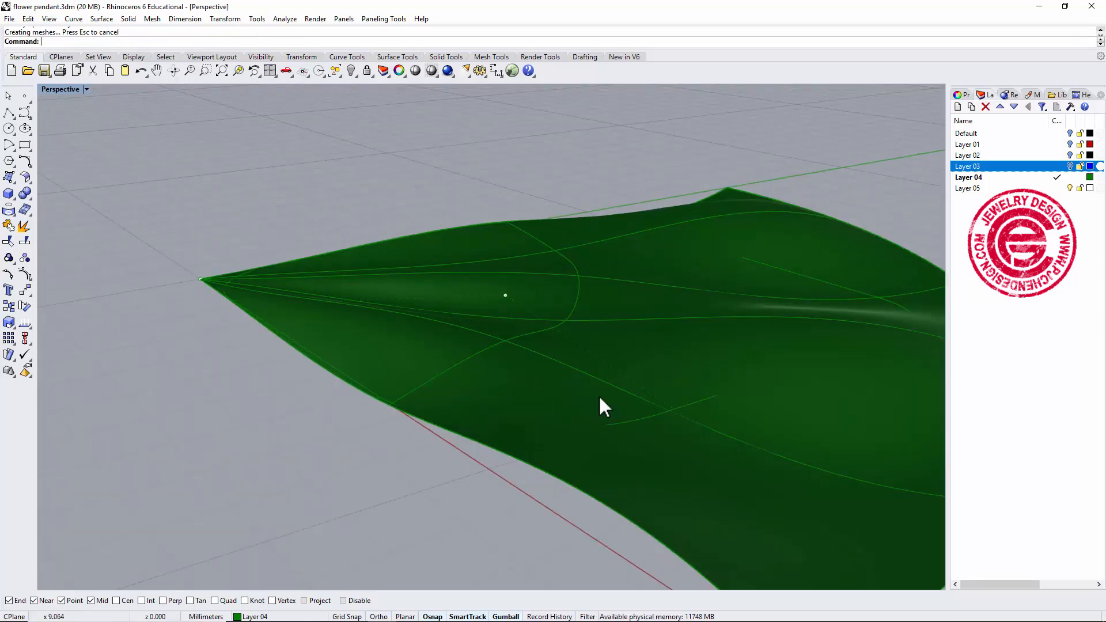
{"action": "scroll", "coordinate": [641, 399], "scroll_direction": "down", "scroll_amount": 3}
{"action": "right_click_drag", "start_coordinate": [655, 395], "coordinate": [769, 447], "text": "shift"}
{"action": "scroll", "coordinate": [598, 368], "scroll_direction": "down", "scroll_amount": 3}
{"action": "left_click", "coordinate": [609, 219]}
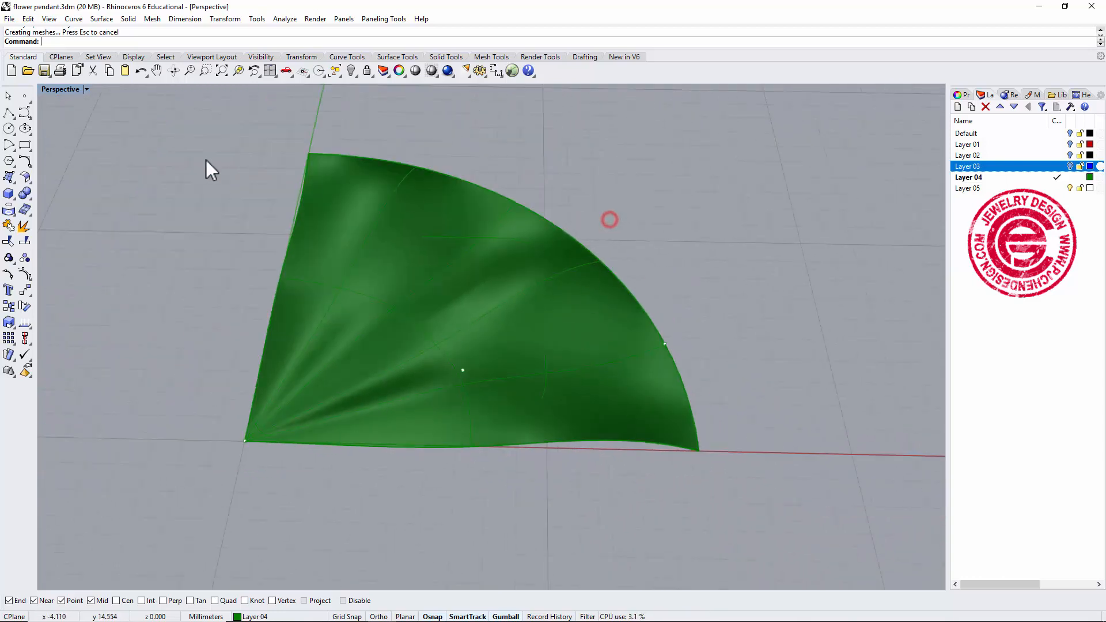
Trim the lofted petal surface with the rounded-rectangle curve, keeping the part inside it.
{"action": "double_click", "coordinate": [67, 90]}
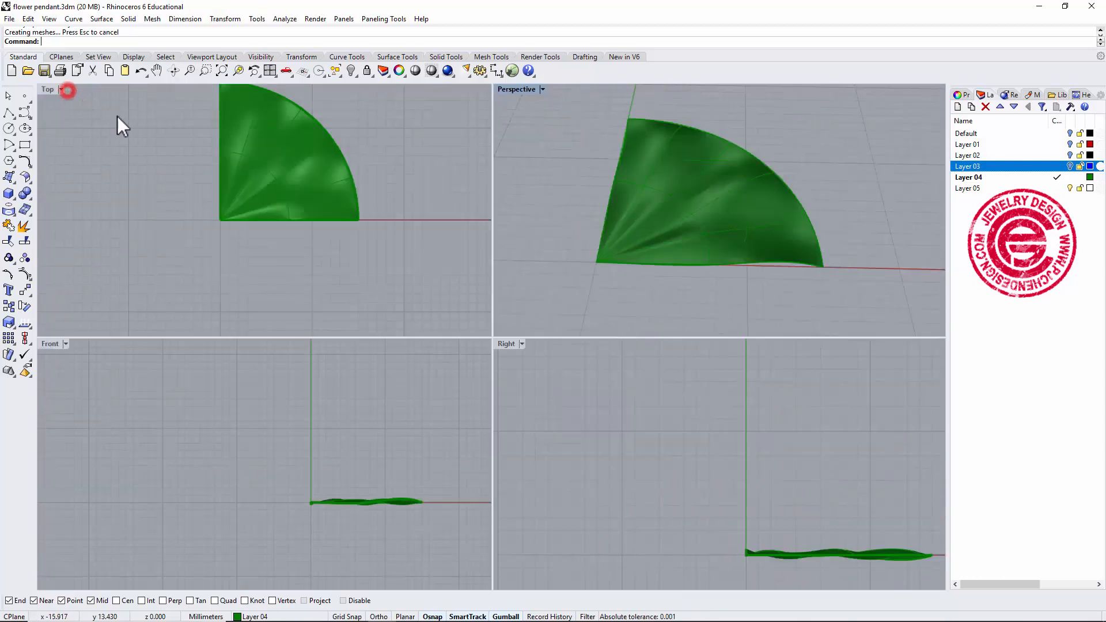
{"action": "double_click", "coordinate": [48, 90]}
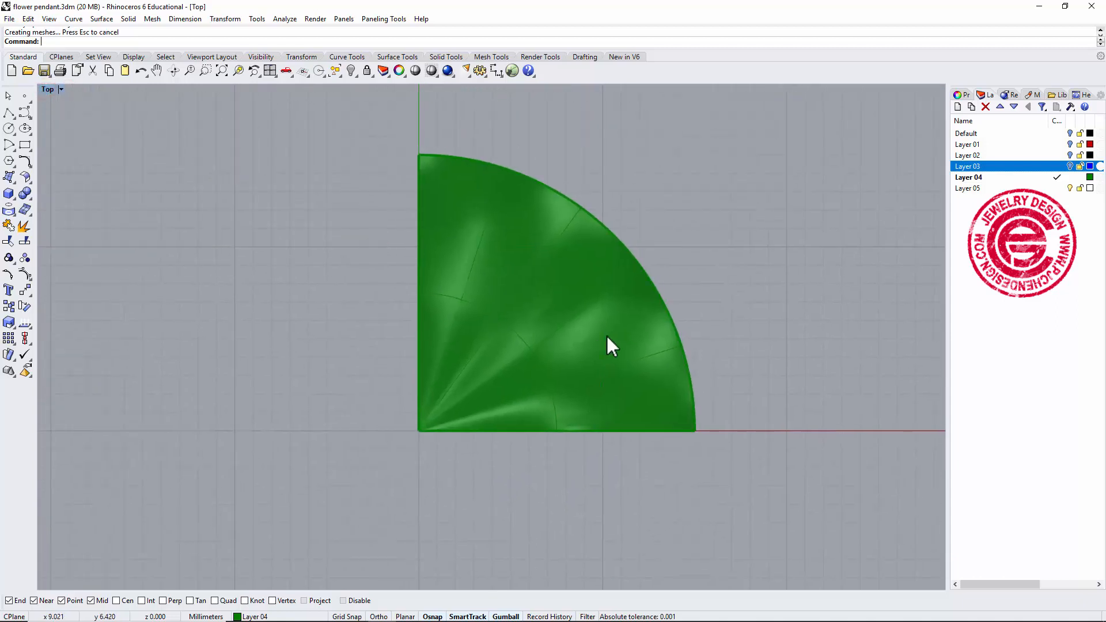
{"action": "left_click", "coordinate": [632, 327]}
{"action": "left_click", "coordinate": [603, 321]}
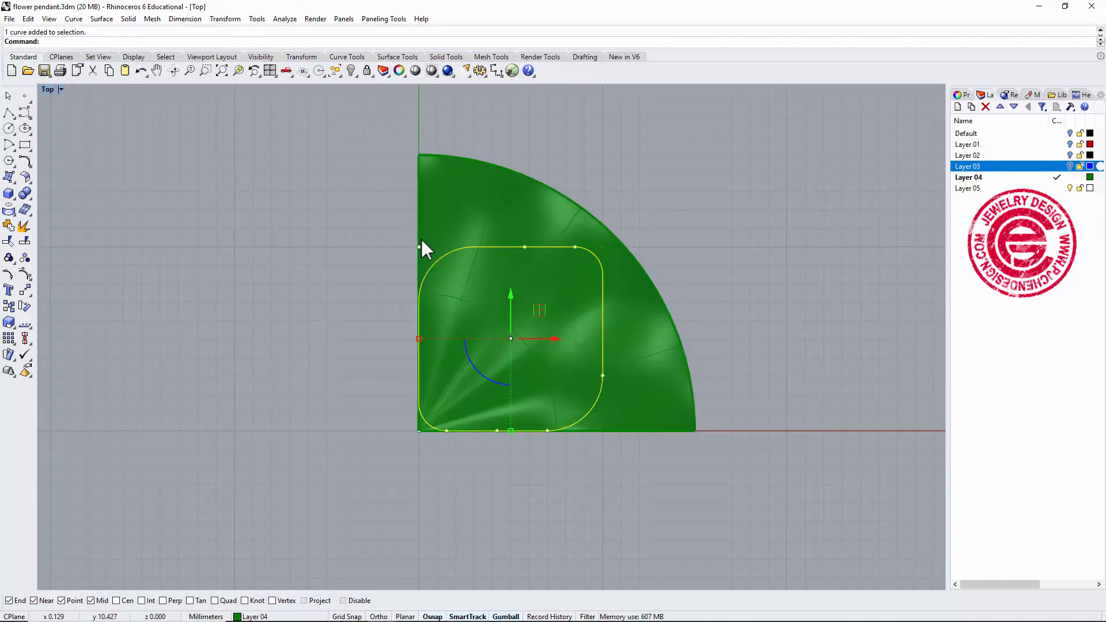
{"action": "left_click", "coordinate": [8, 242]}
{"action": "left_click", "coordinate": [530, 210]}
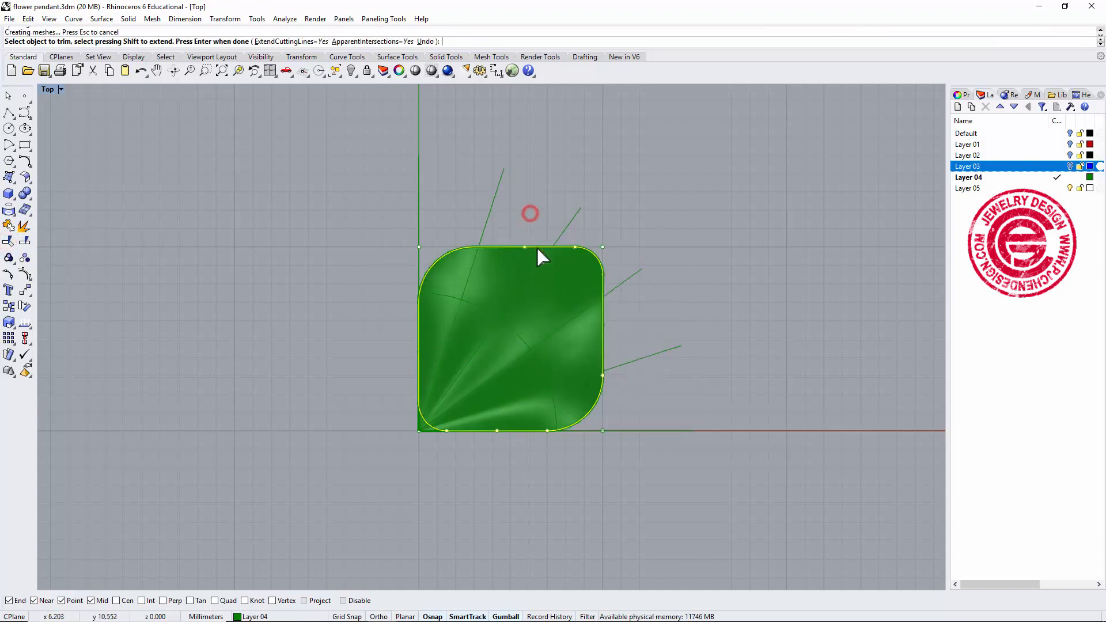
{"action": "scroll", "coordinate": [414, 429], "scroll_direction": "up", "scroll_amount": 6}
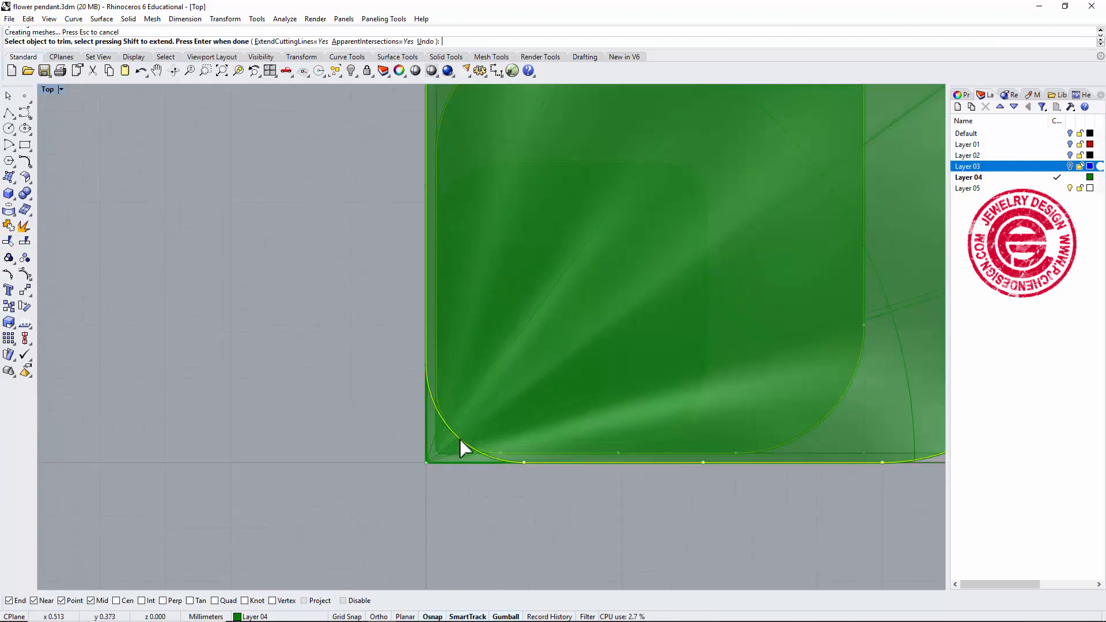
{"action": "left_click", "coordinate": [452, 451]}
{"action": "left_click", "coordinate": [490, 492]}
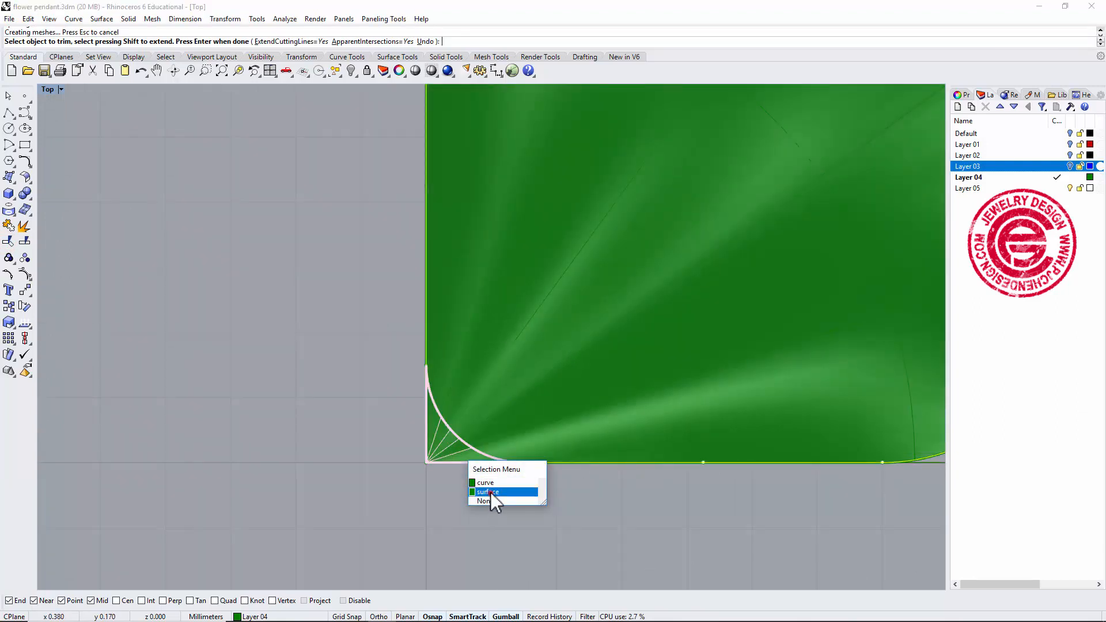
{"action": "scroll", "coordinate": [533, 367], "scroll_direction": "down", "scroll_amount": 6}
{"action": "right_click", "coordinate": [767, 267]}
{"action": "right_click_drag", "start_coordinate": [720, 390], "coordinate": [695, 439]}
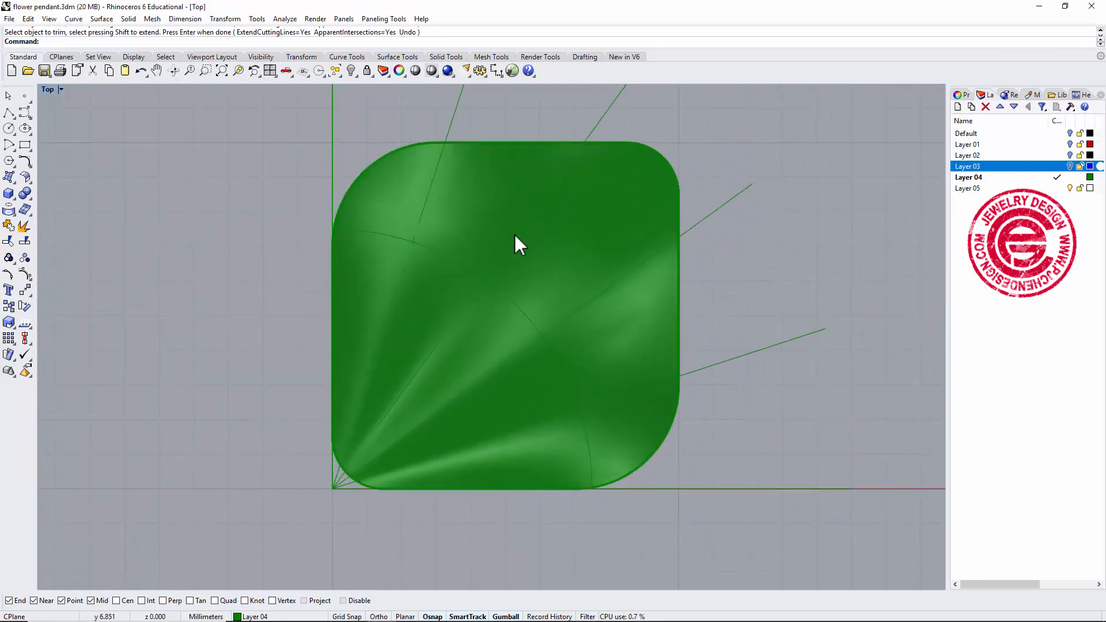
Create UV curves from the trimmed petal surface and move the flattened outline beside it.
{"action": "left_click", "coordinate": [517, 230]}
{"action": "left_click", "coordinate": [541, 247]}
{"action": "left_click", "coordinate": [407, 255]}
{"action": "left_click", "coordinate": [437, 225]}
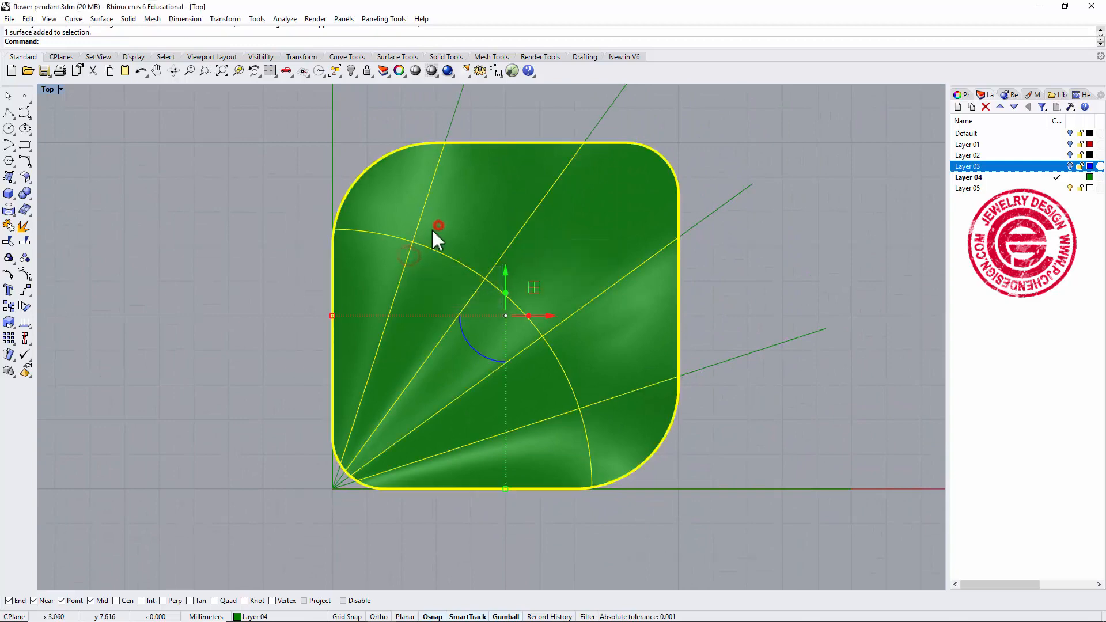
{"action": "double_click", "coordinate": [46, 90]}
{"action": "right_click_drag", "start_coordinate": [609, 247], "coordinate": [765, 271]}
{"action": "scroll", "coordinate": [356, 276], "scroll_direction": "down", "scroll_amount": 6}
{"action": "right_click_drag", "start_coordinate": [354, 276], "coordinate": [223, 270]}
{"action": "scroll", "coordinate": [222, 267], "scroll_direction": "up", "scroll_amount": 2}
{"action": "left_click", "coordinate": [286, 222]}
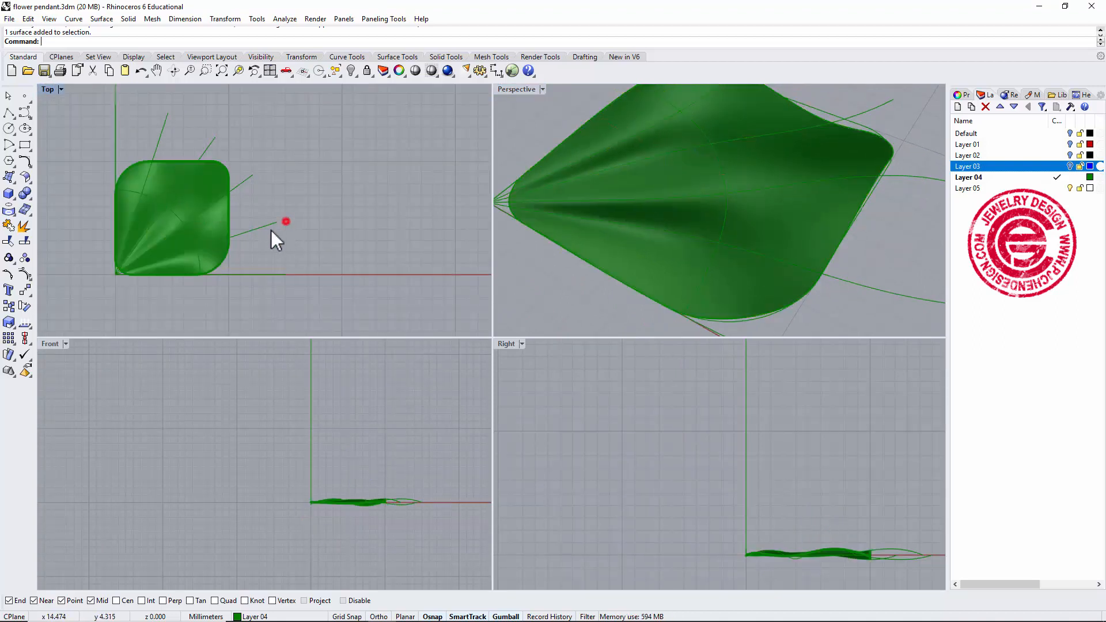
{"action": "left_click", "coordinate": [207, 223]}
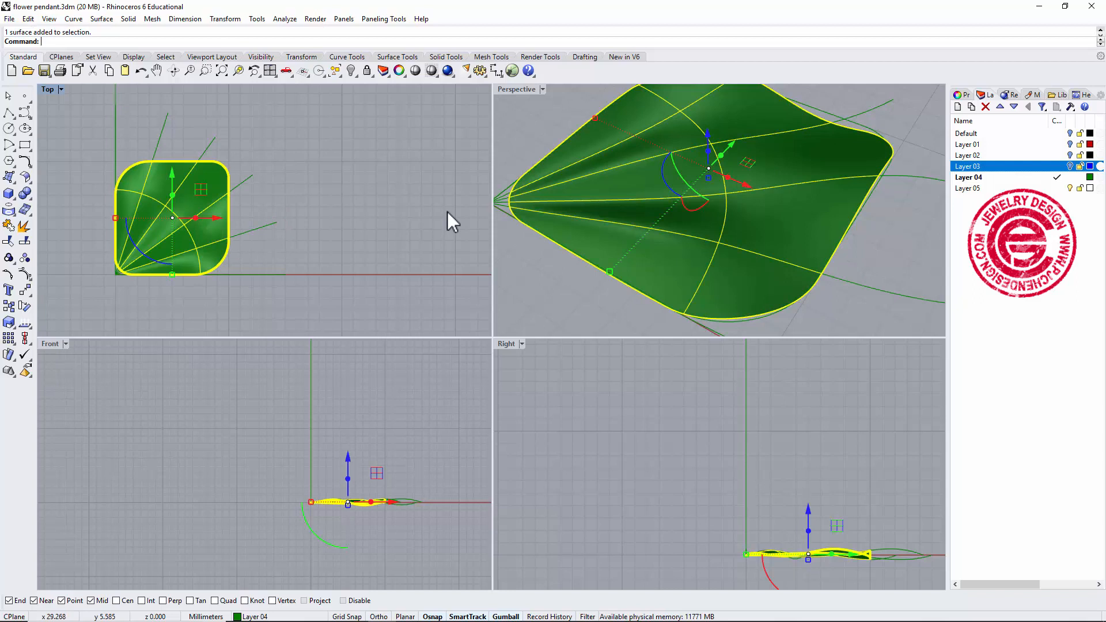
{"action": "left_click", "coordinate": [74, 19]}
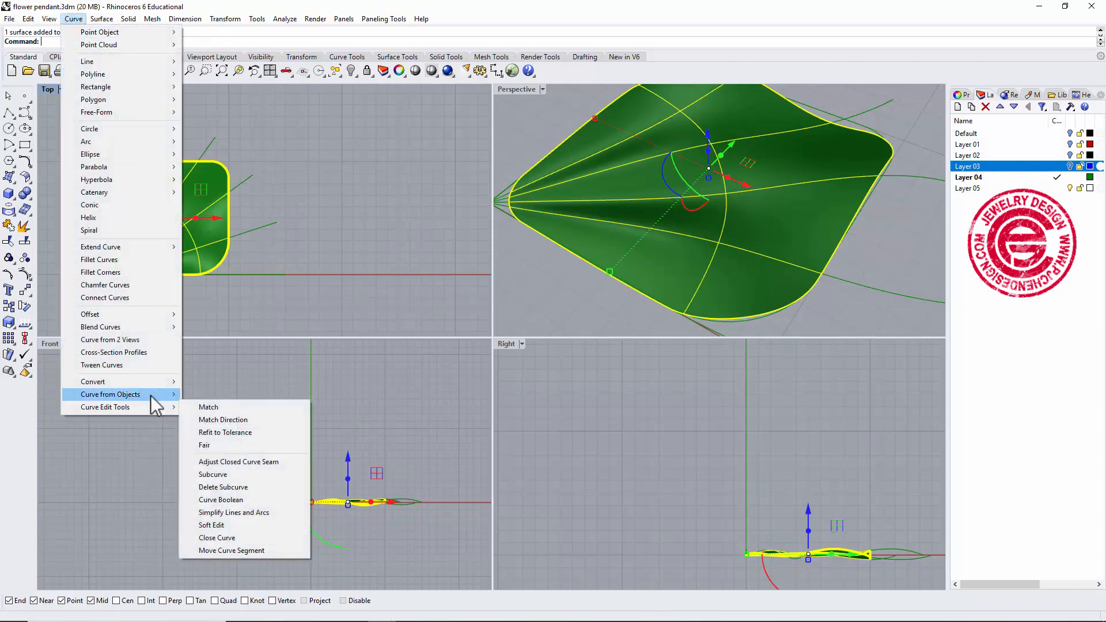
{"action": "mouse_move", "coordinate": [151, 394]}
{"action": "left_click", "coordinate": [238, 381]}
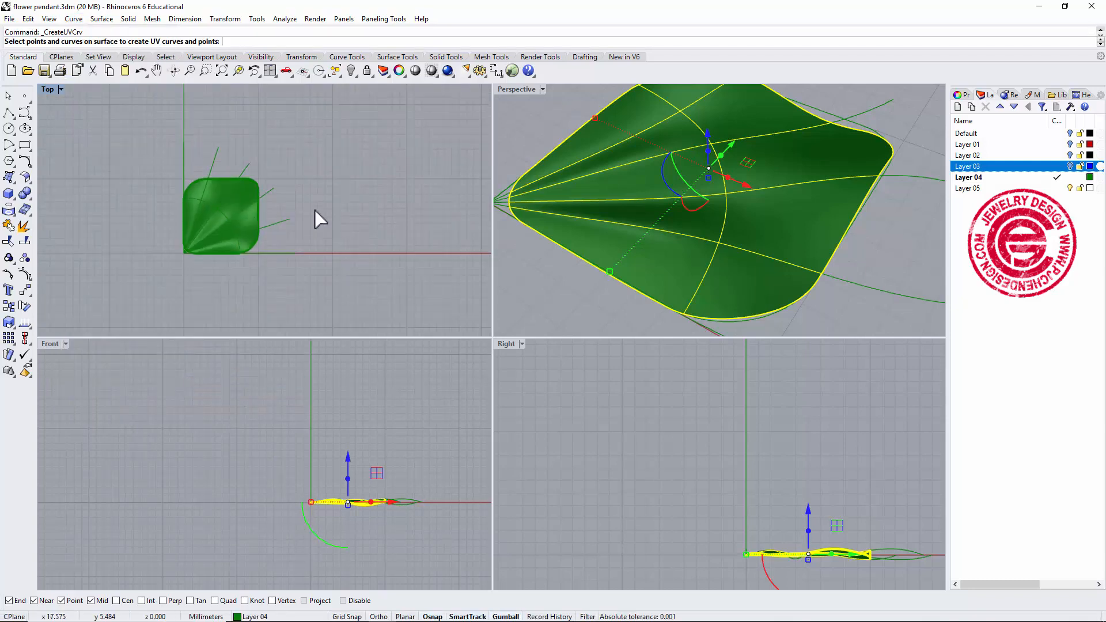
{"action": "left_click_drag", "start_coordinate": [206, 198], "coordinate": [290, 174]}
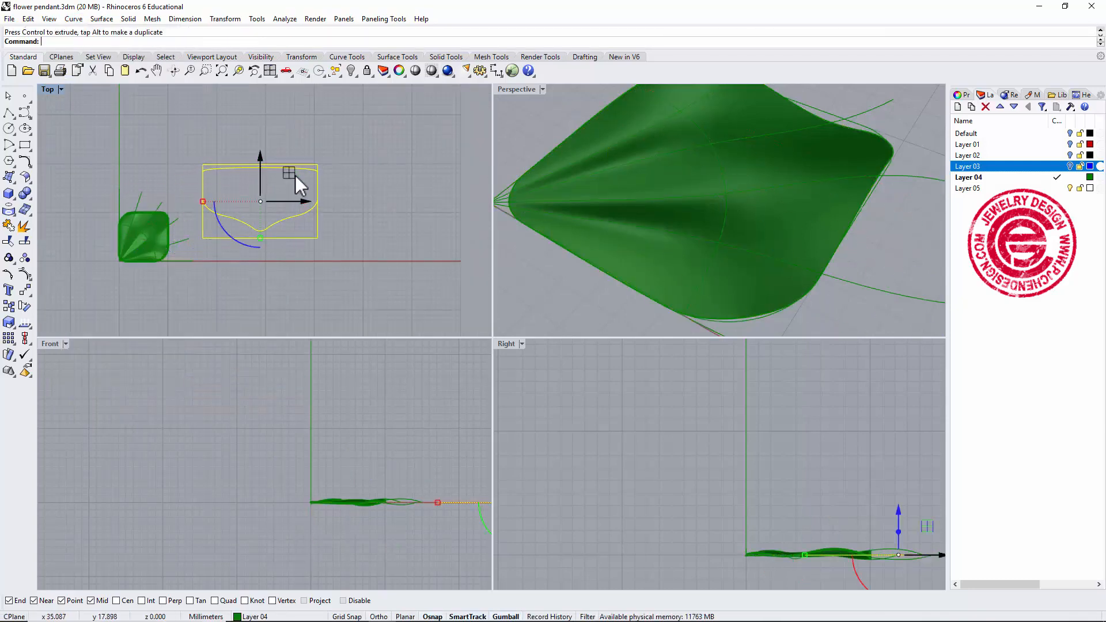
{"action": "left_click", "coordinate": [361, 200]}
{"action": "scroll", "coordinate": [299, 218], "scroll_direction": "up", "scroll_amount": 2}
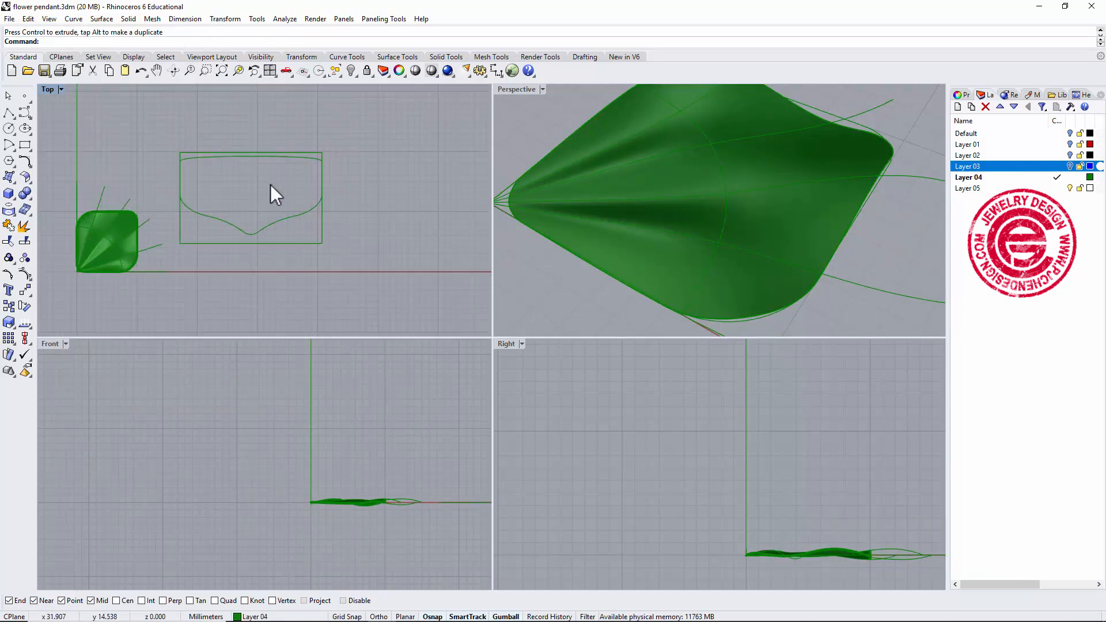
{"action": "right_click_drag", "start_coordinate": [326, 203], "coordinate": [344, 212]}
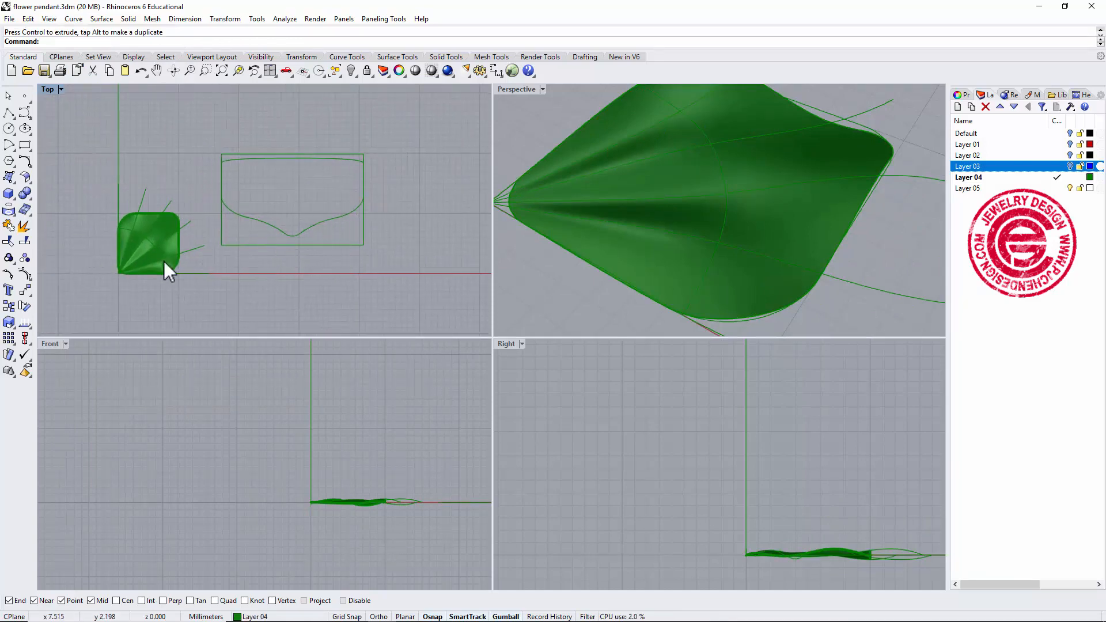
Offset the flattened outline curve inward by 1.2 mm to form a border.
{"action": "left_click", "coordinate": [180, 249]}
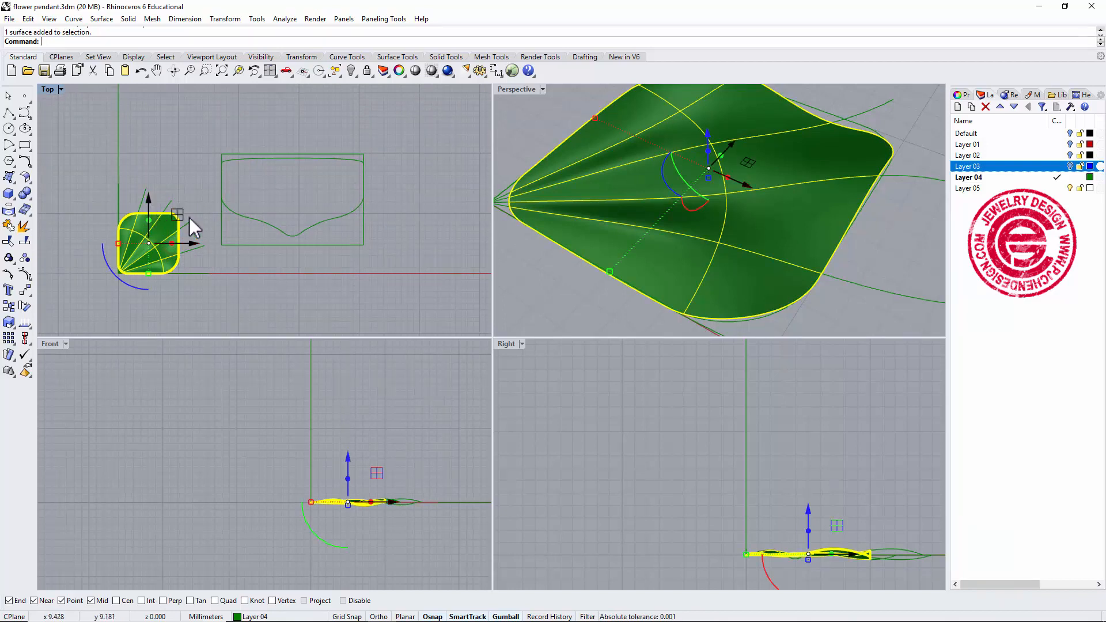
{"action": "left_click", "coordinate": [349, 160]}
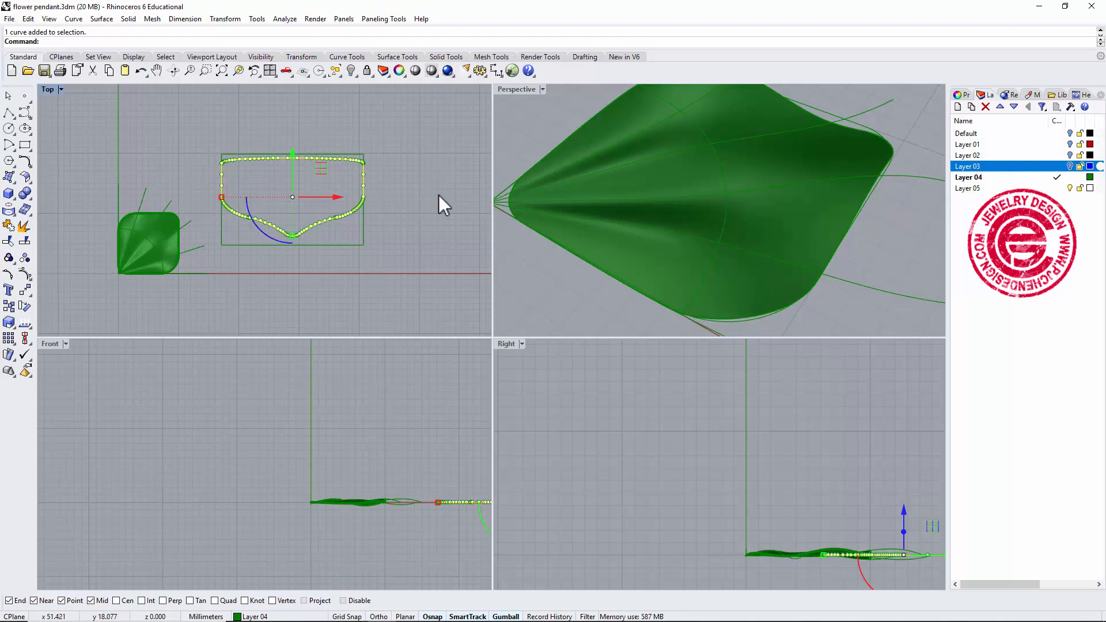
{"action": "left_click", "coordinate": [406, 207]}
{"action": "scroll", "coordinate": [330, 209], "scroll_direction": "up", "scroll_amount": 4}
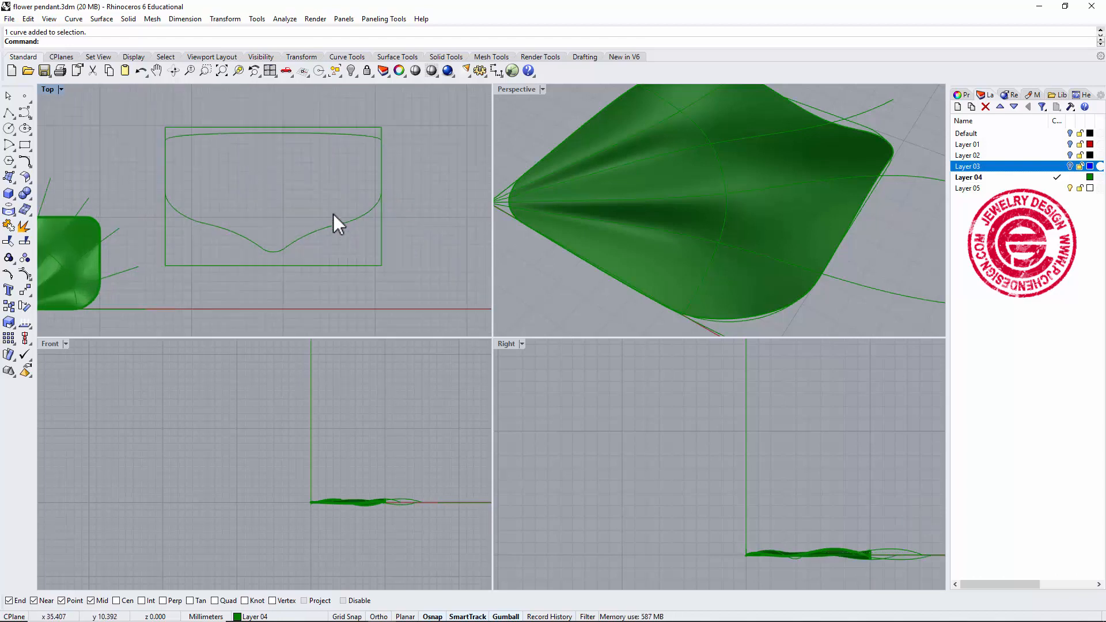
{"action": "scroll", "coordinate": [333, 213], "scroll_direction": "down", "scroll_amount": 2}
{"action": "mouse_move", "coordinate": [363, 236]}
{"action": "right_mouse_down"}
{"action": "mouse_move", "coordinate": [390, 229]}
{"action": "mouse_move", "coordinate": [354, 233]}
{"action": "right_mouse_up"}
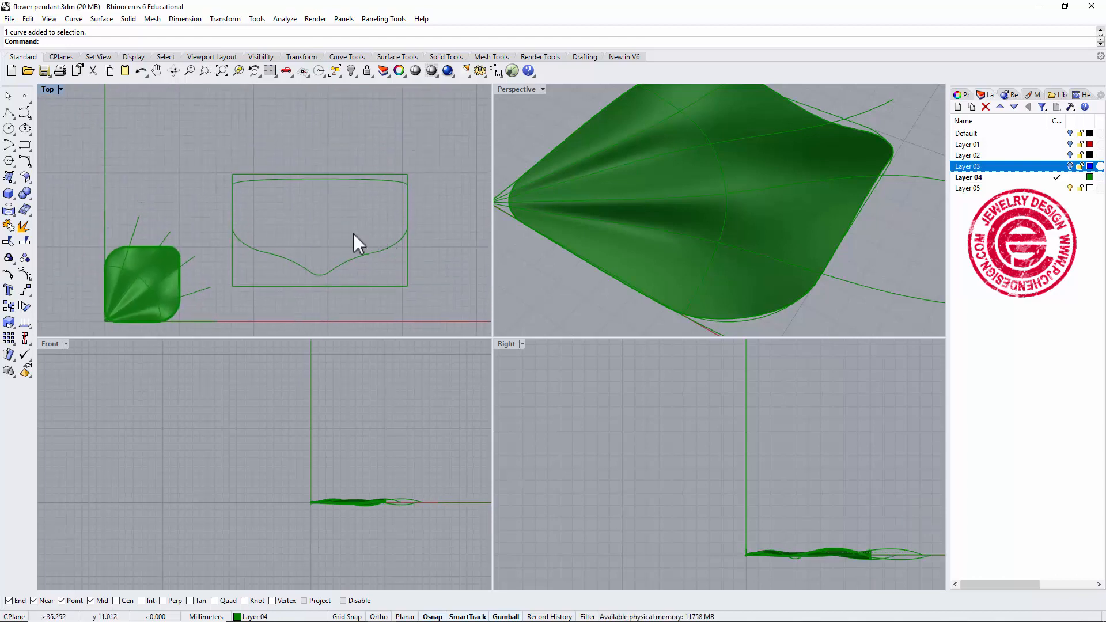
{"action": "double_click", "coordinate": [49, 90]}
{"action": "right_click_drag", "start_coordinate": [486, 301], "coordinate": [328, 247]}
{"action": "right_click_drag", "start_coordinate": [443, 270], "coordinate": [445, 292]}
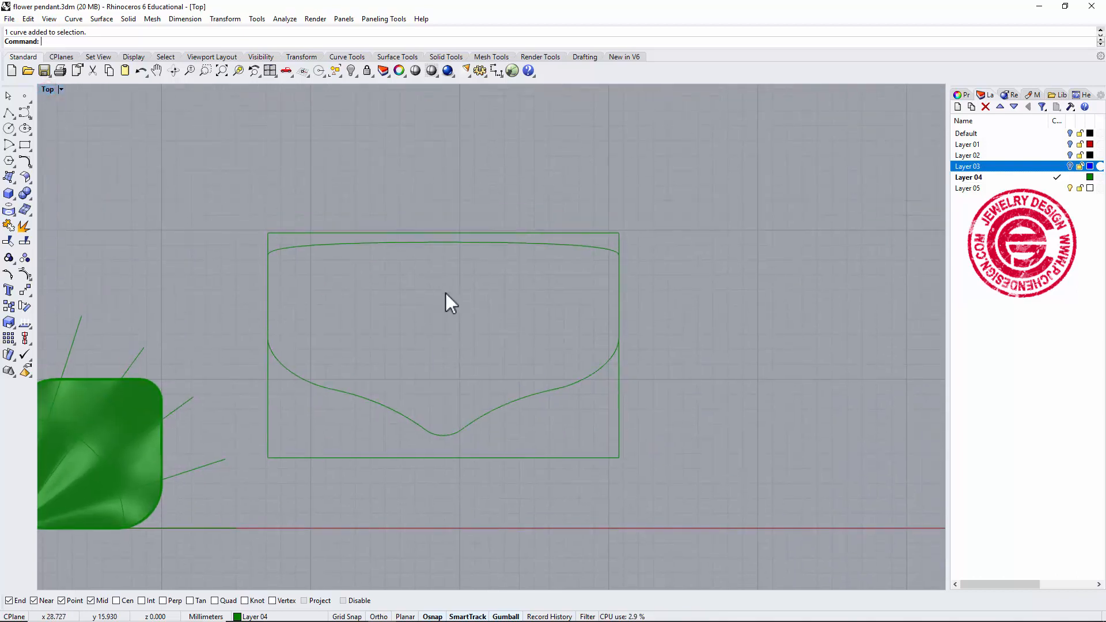
{"action": "scroll", "coordinate": [457, 321], "scroll_direction": "up", "scroll_amount": 2}
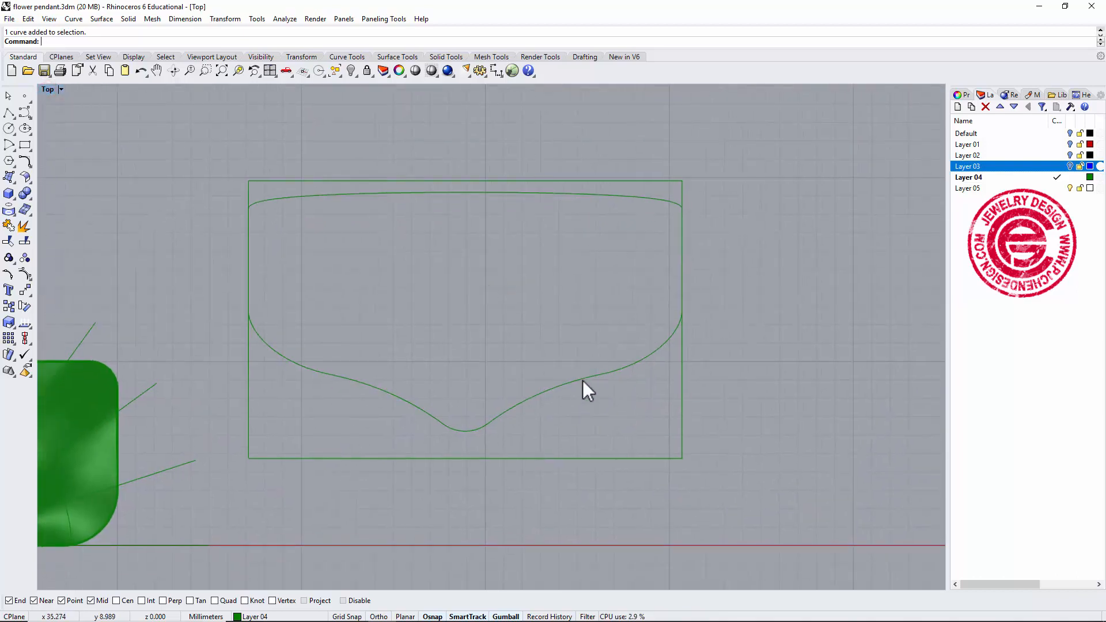
{"action": "left_click", "coordinate": [582, 380]}
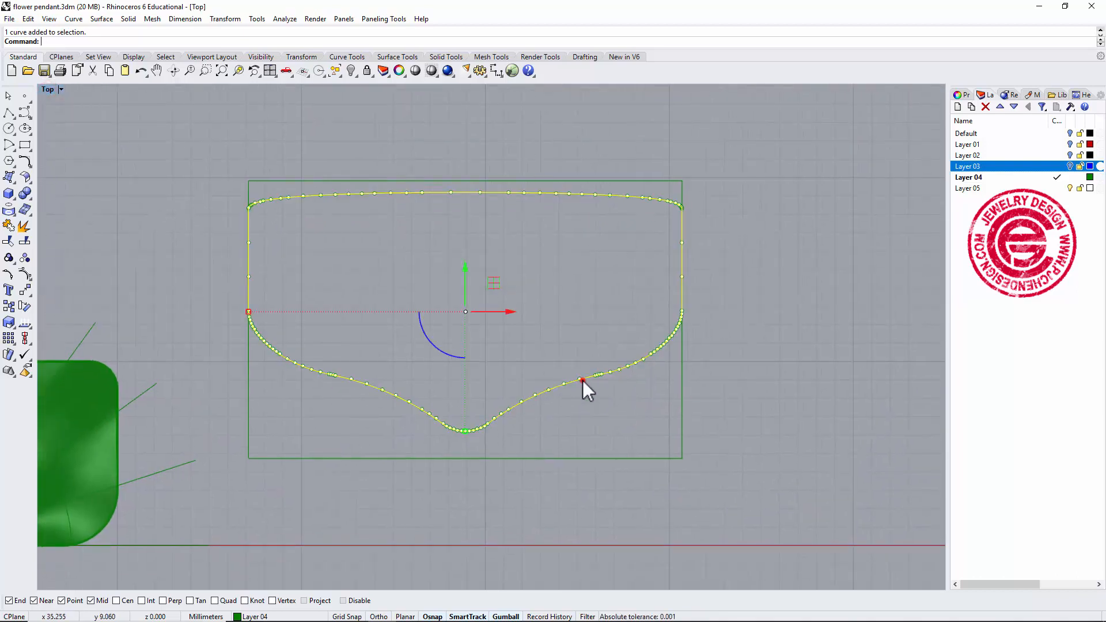
{"action": "left_click", "coordinate": [27, 163]}
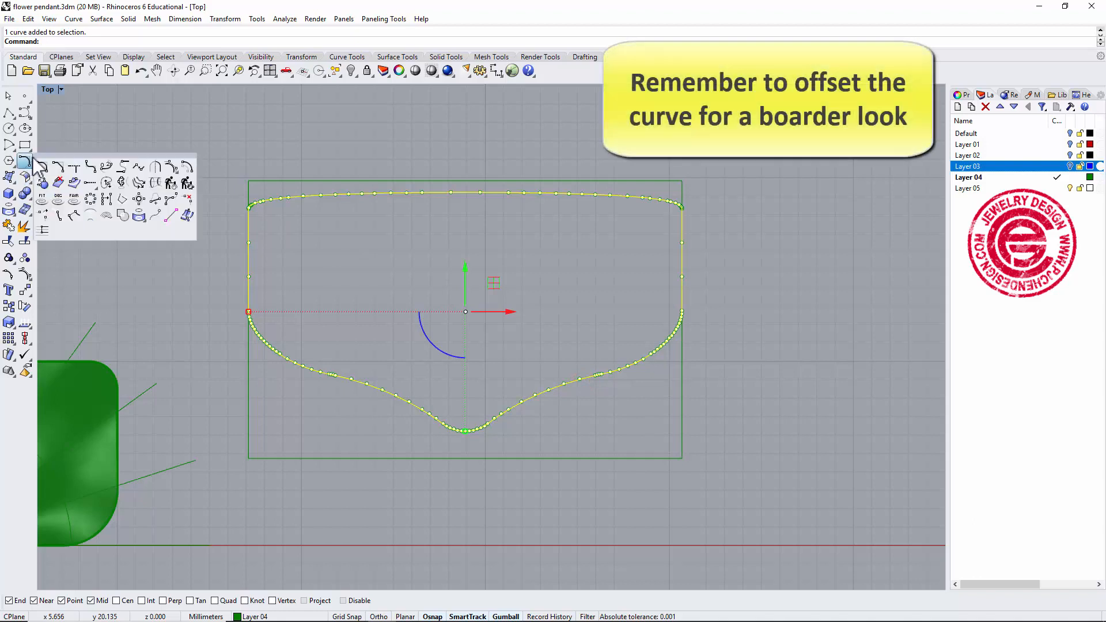
{"action": "left_click", "coordinate": [187, 183]}
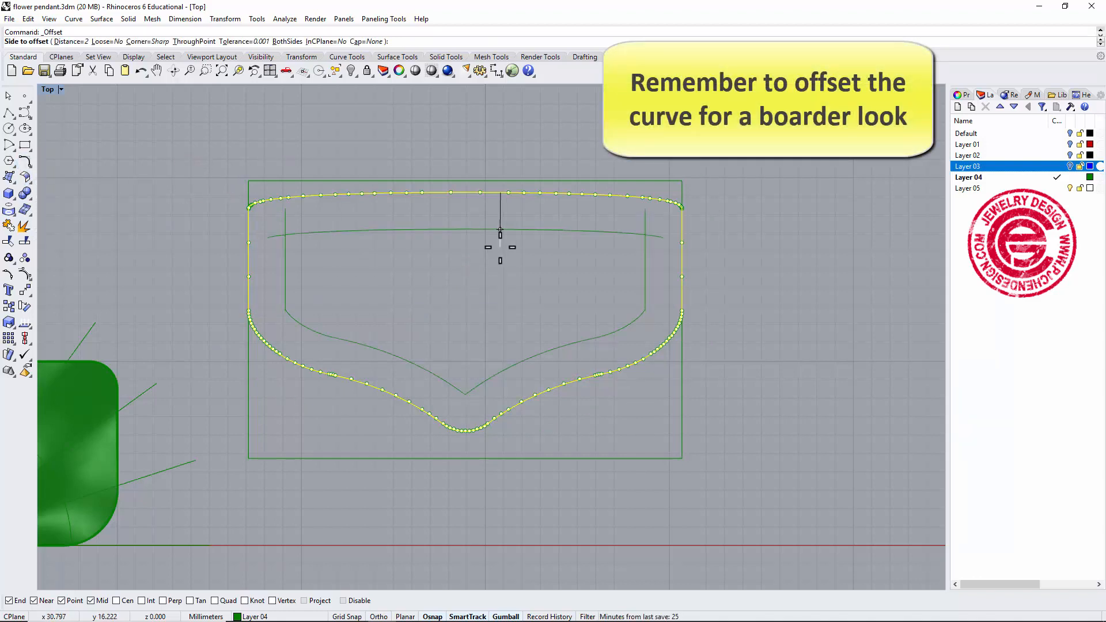
{"action": "type", "text": "1."}
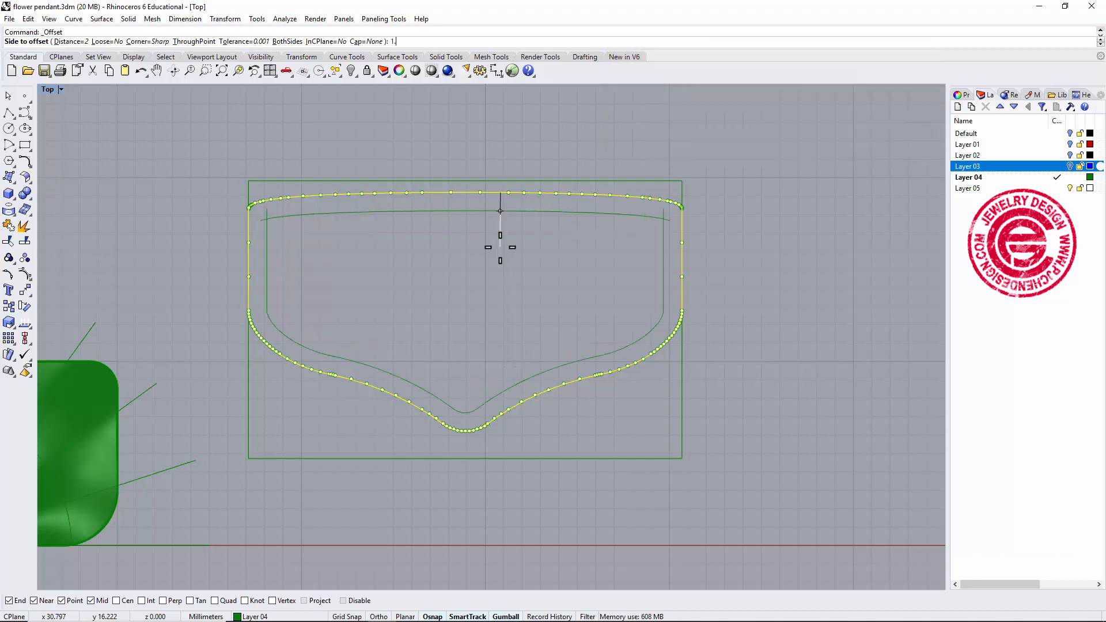
{"action": "type", "text": "2"}
{"action": "key", "text": "Return"}
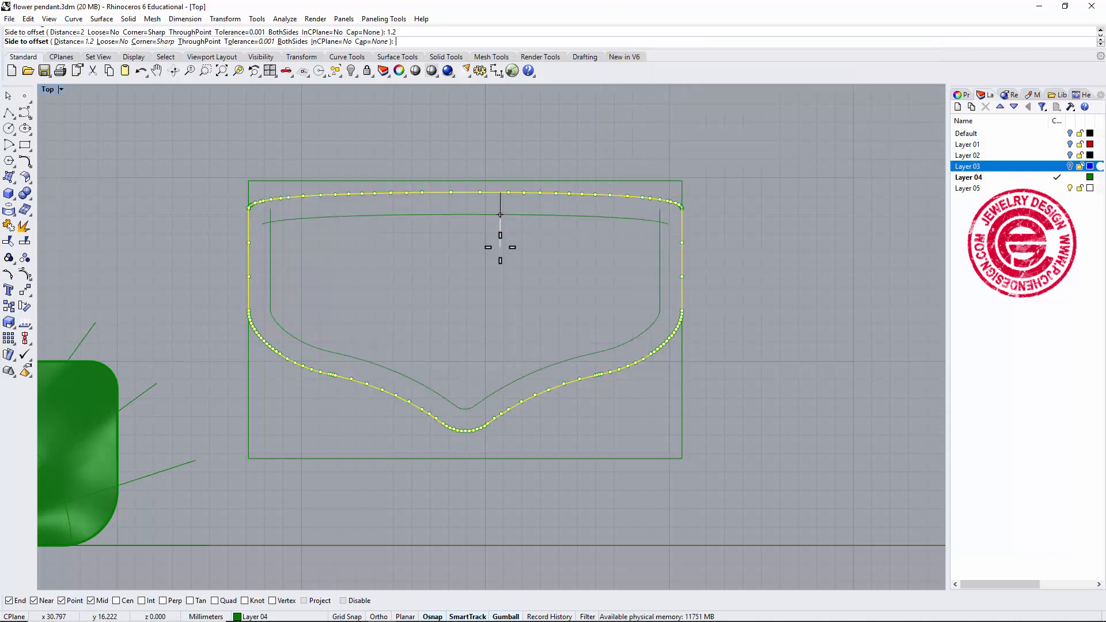
{"action": "left_click", "coordinate": [500, 247]}
{"action": "left_click", "coordinate": [739, 237]}
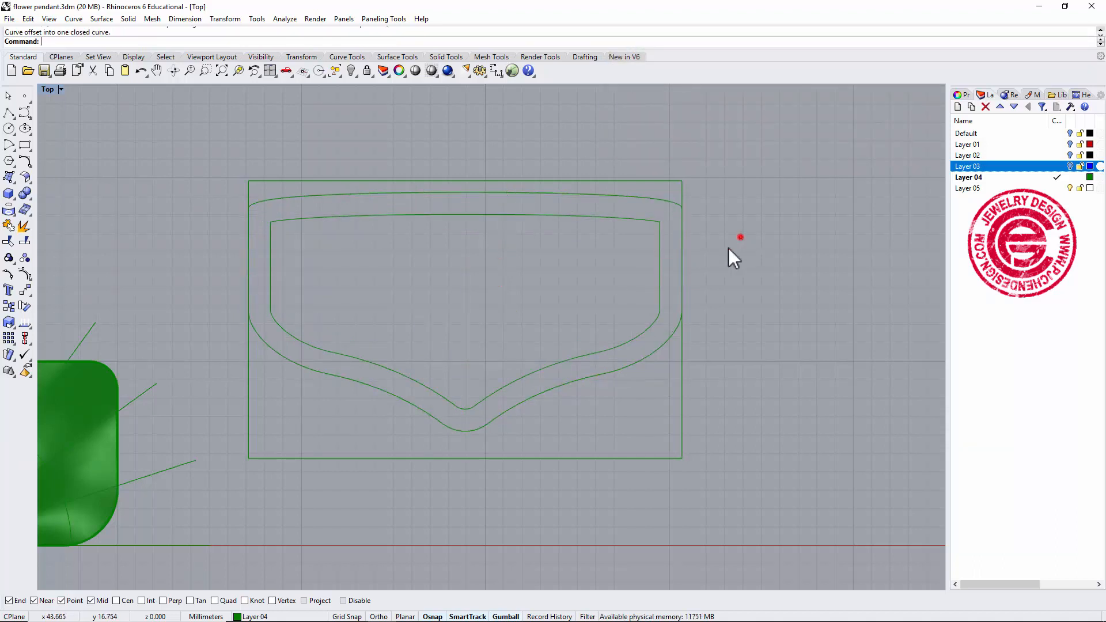
Draw a freeform curve sweeping up from the lower left through the outline's upper edge.
{"action": "right_click_drag", "start_coordinate": [482, 342], "coordinate": [501, 316]}
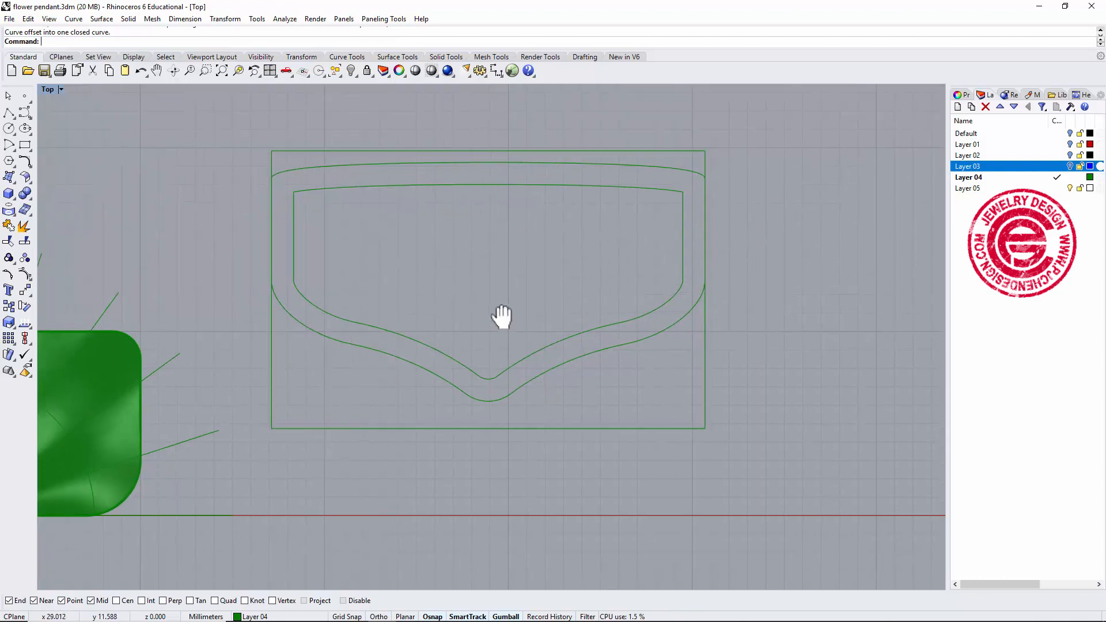
{"action": "left_click", "coordinate": [24, 113]}
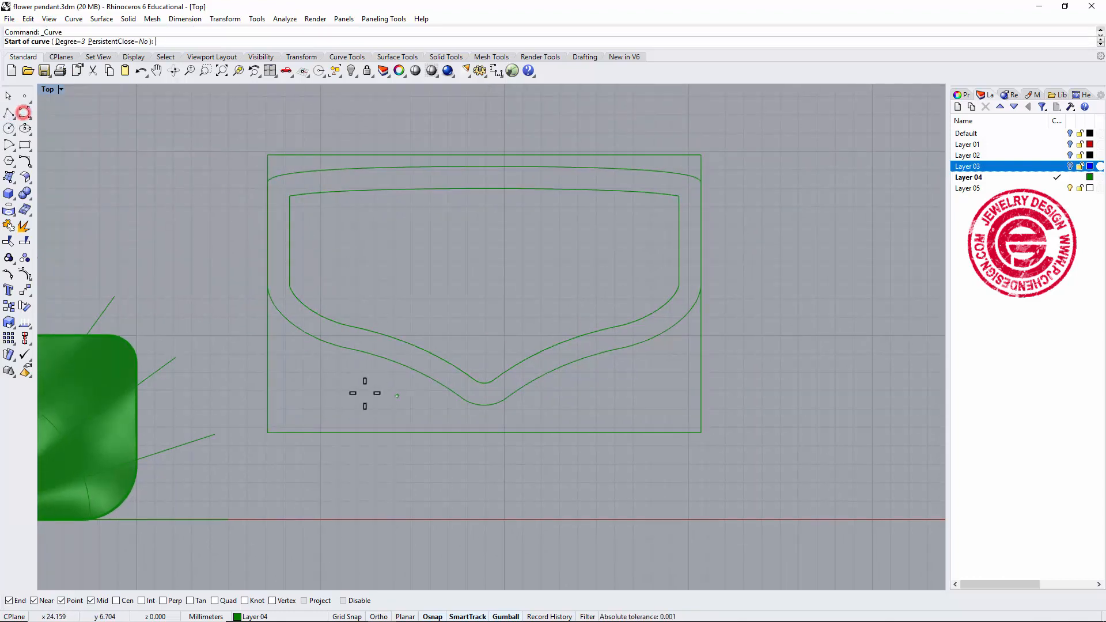
{"action": "left_click", "coordinate": [322, 386]}
{"action": "left_click", "coordinate": [435, 305]}
{"action": "left_click", "coordinate": [447, 236]}
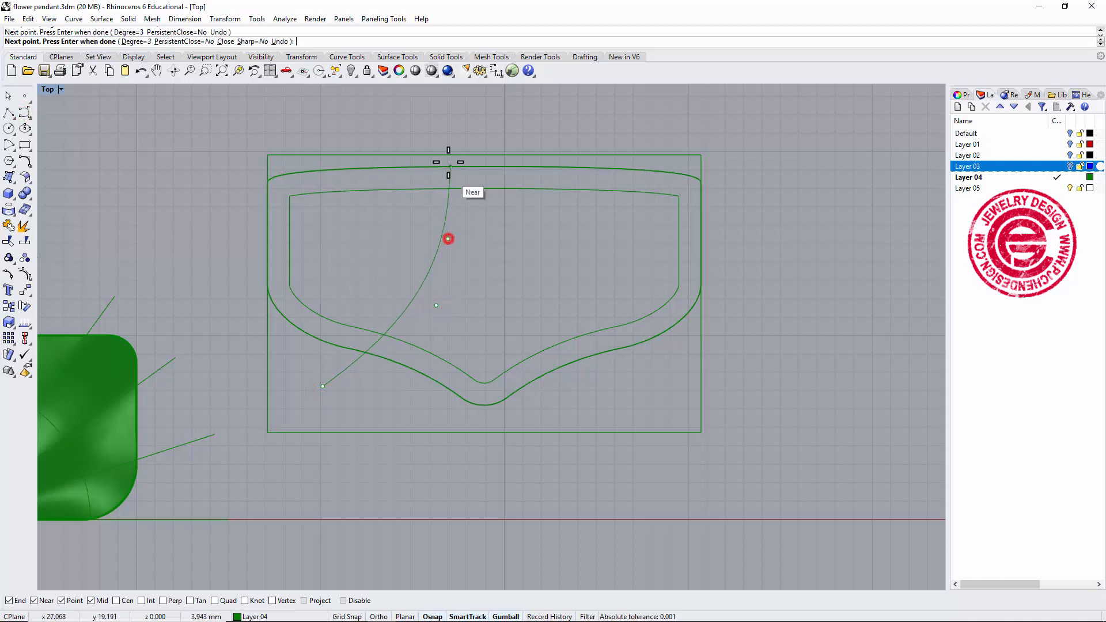
{"action": "left_click", "coordinate": [440, 128]}
{"action": "key", "text": "Return"}
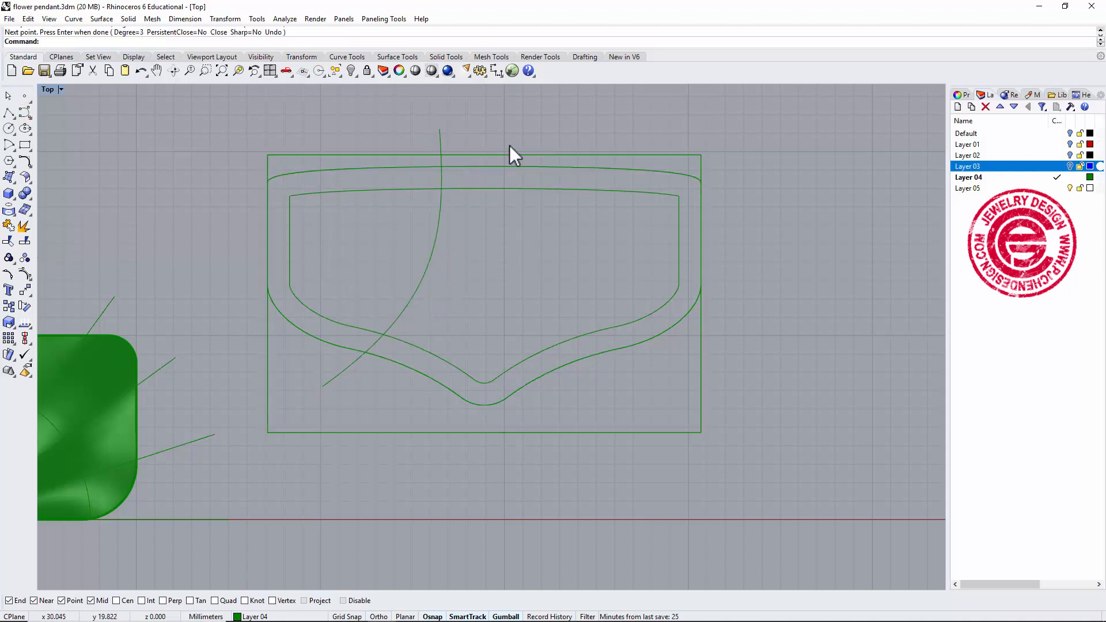
Draw a second freeform curve from above the outline down across its right side.
{"action": "key", "text": "Return"}
{"action": "left_click", "coordinate": [514, 120]}
{"action": "left_click", "coordinate": [525, 253]}
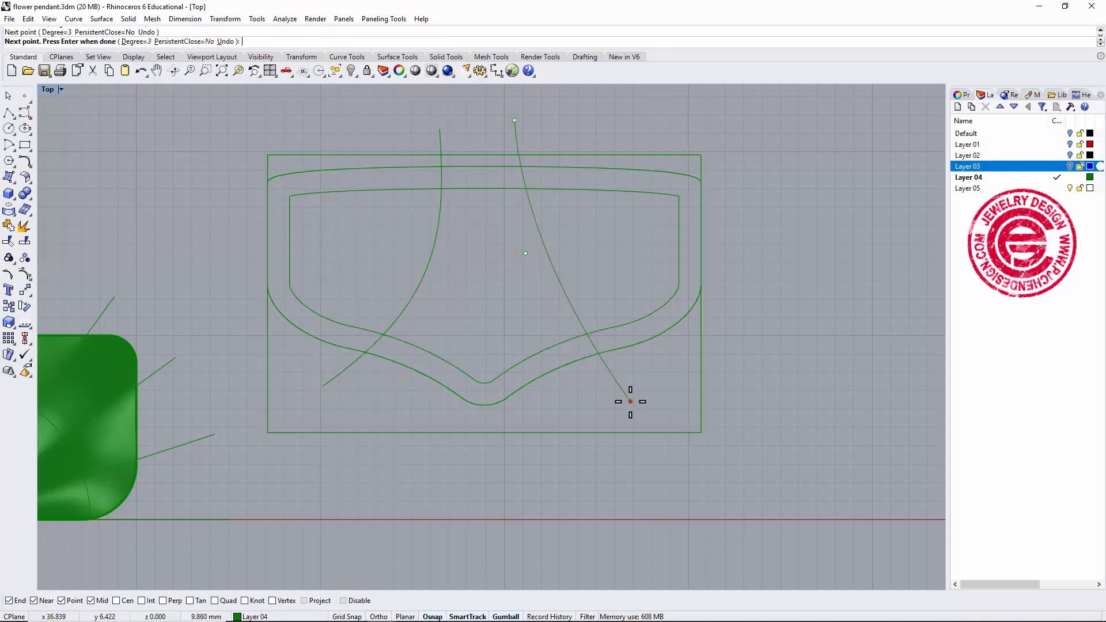
{"action": "left_click", "coordinate": [630, 401]}
{"action": "key", "text": "Return"}
Draw a third arcing curve across the middle of the inner border.
{"action": "key", "text": "Return"}
{"action": "left_click", "coordinate": [370, 269]}
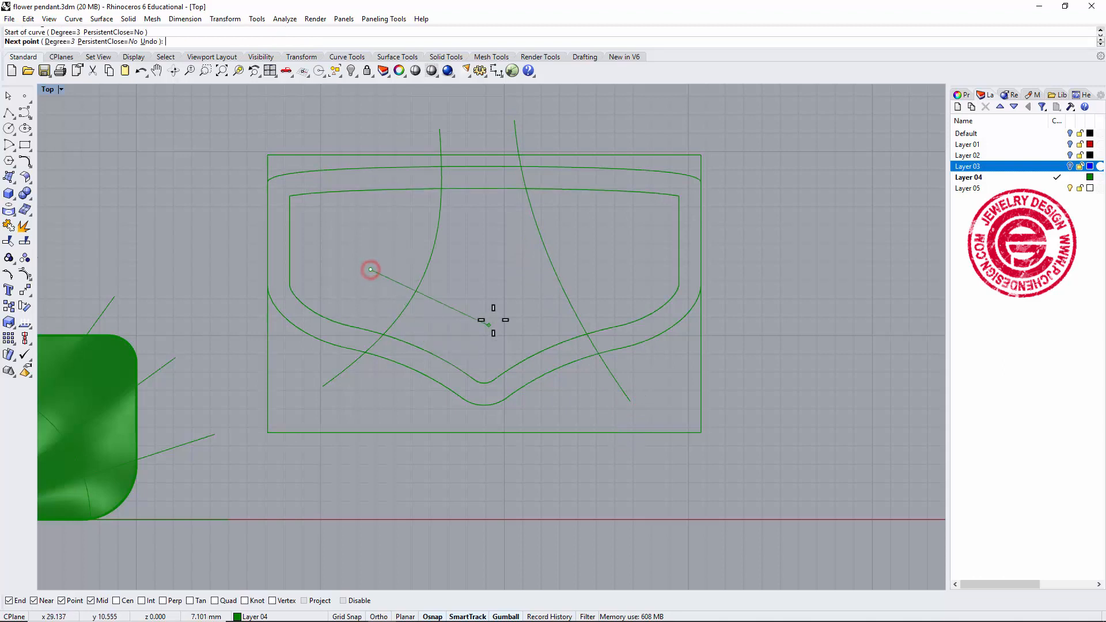
{"action": "left_click", "coordinate": [491, 321]}
{"action": "left_click", "coordinate": [588, 224]}
{"action": "key", "text": "Return"}
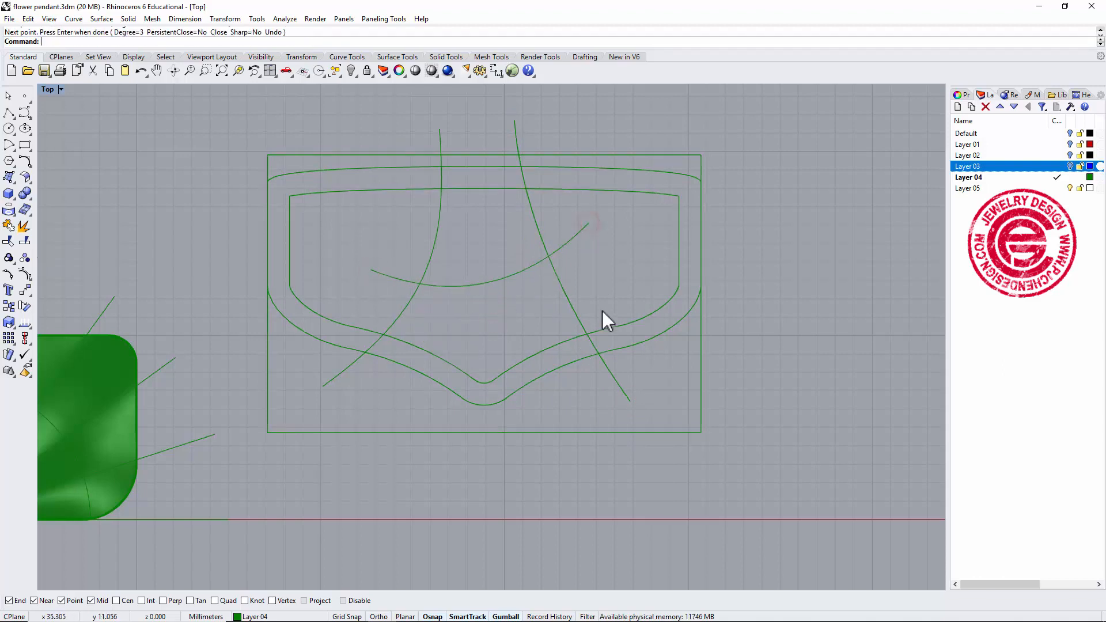
{"action": "scroll", "coordinate": [602, 309], "scroll_direction": "down", "scroll_amount": 1}
{"action": "scroll", "coordinate": [566, 293], "scroll_direction": "up", "scroll_amount": 3}
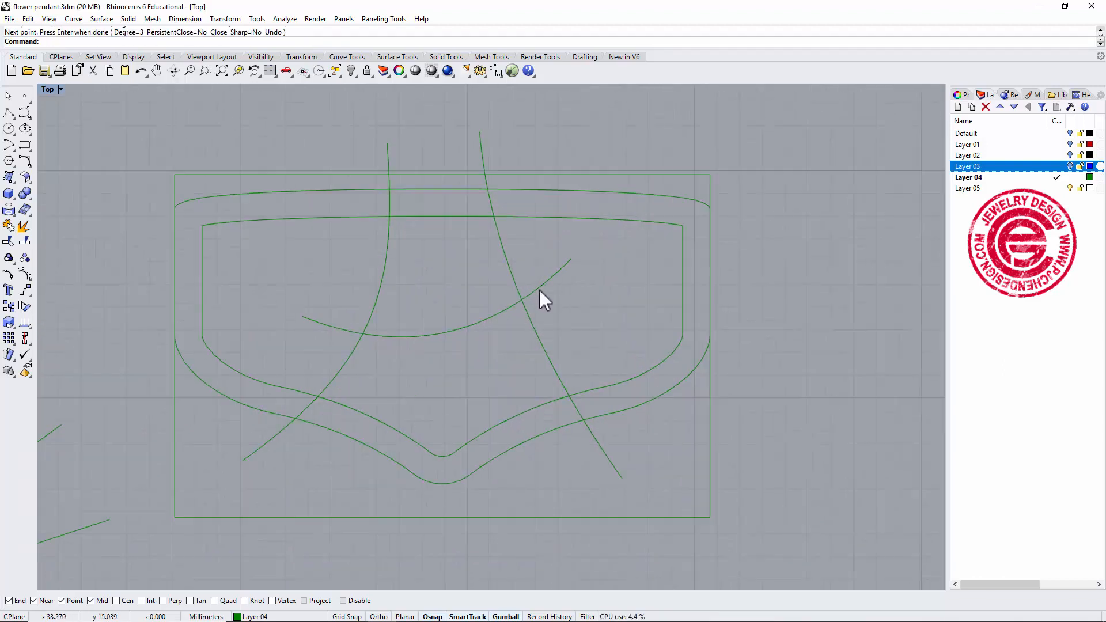
Offset the right-hand freeform curve 0.6 mm to both sides to form a band.
{"action": "right_click_drag", "start_coordinate": [539, 289], "coordinate": [564, 291]}
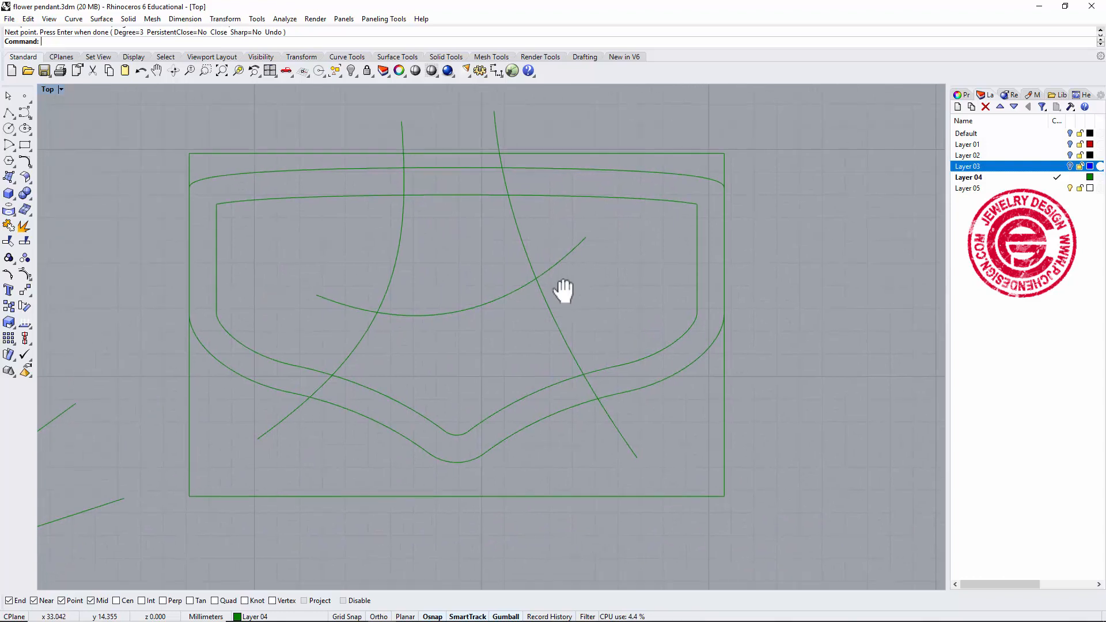
{"action": "left_click", "coordinate": [24, 164]}
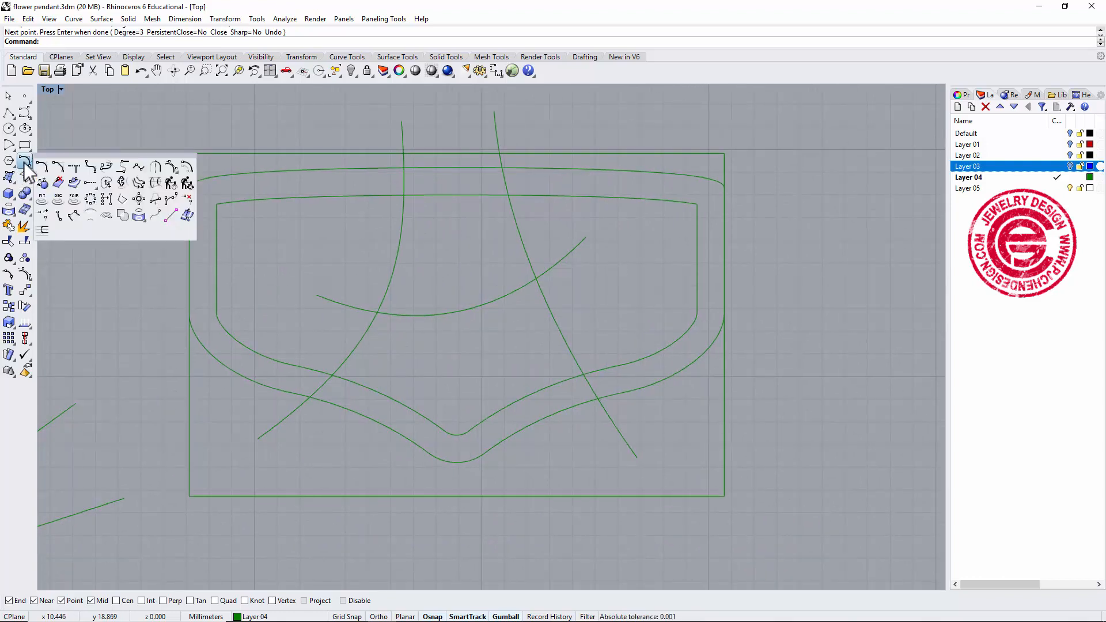
{"action": "left_click", "coordinate": [185, 165]}
{"action": "left_click", "coordinate": [561, 317]}
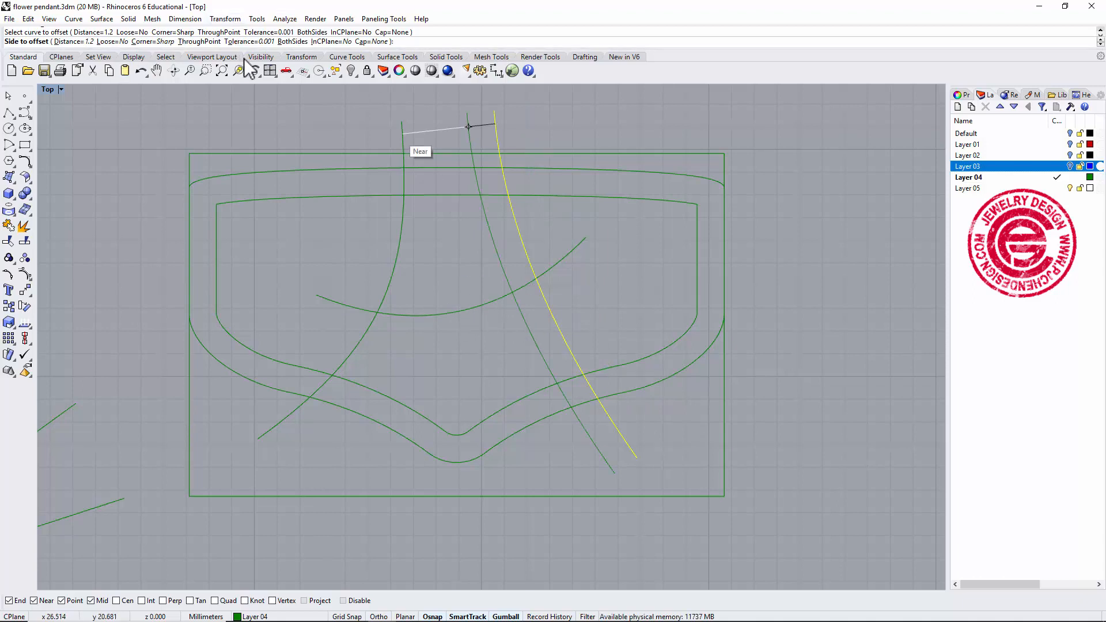
{"action": "type", "text": "0.6"}
{"action": "key", "text": "Return"}
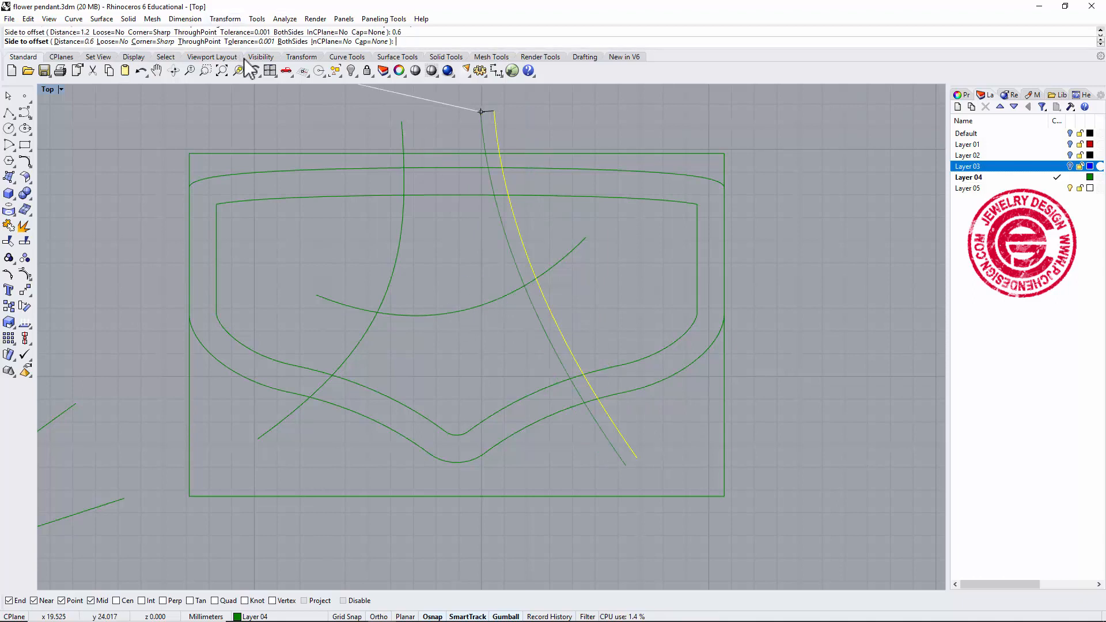
{"action": "left_click", "coordinate": [299, 40]}
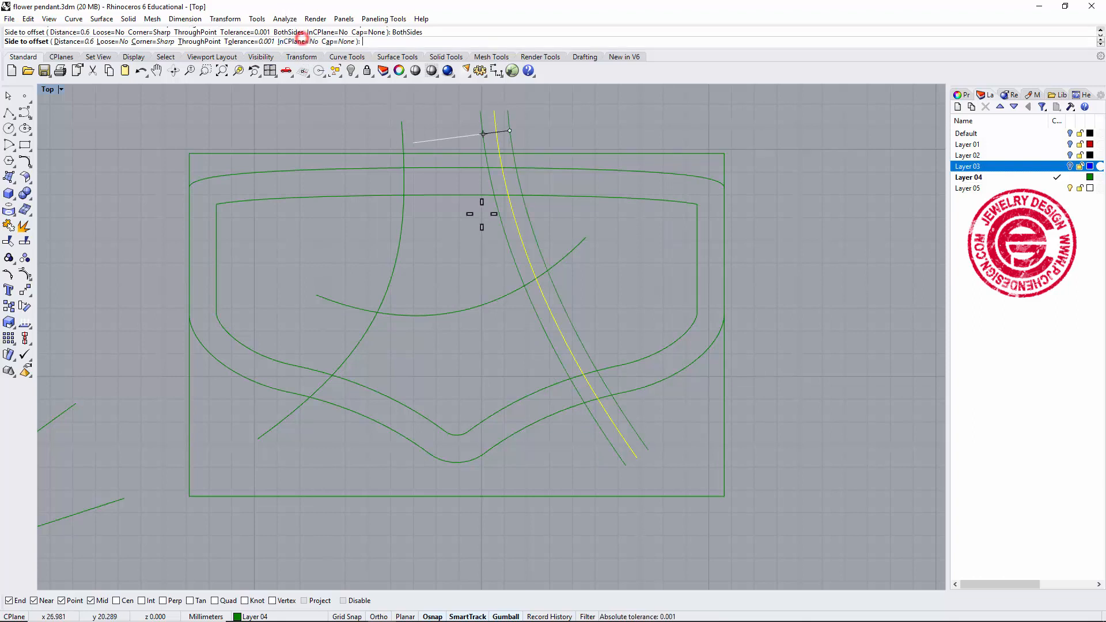
{"action": "left_click", "coordinate": [595, 309]}
Offset the middle arcing curve 0.6 mm to both sides.
{"action": "left_click", "coordinate": [468, 313]}
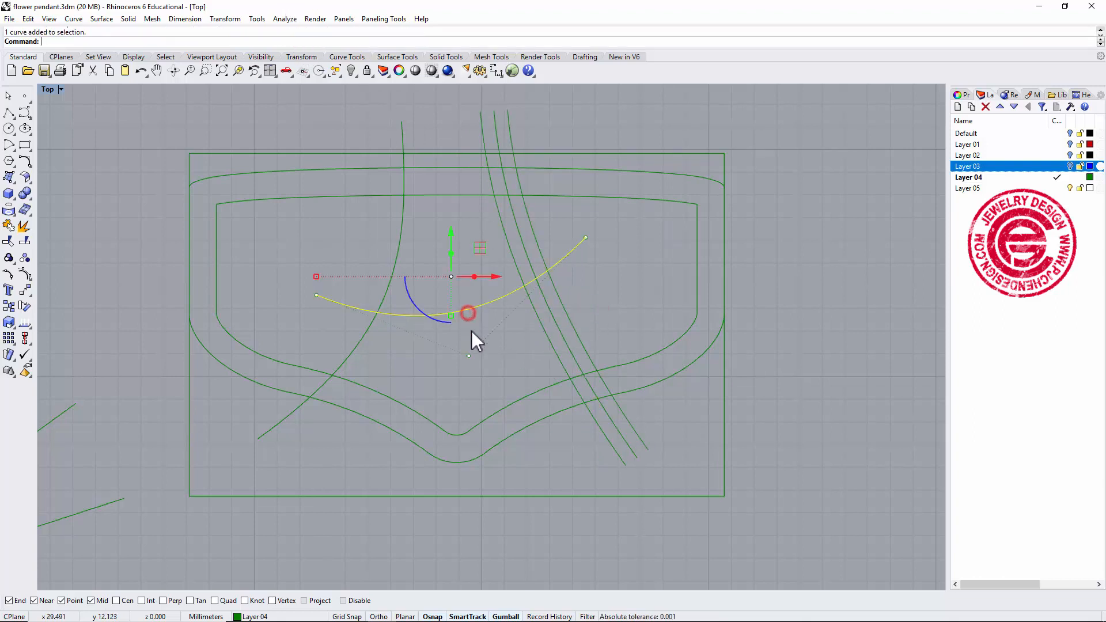
{"action": "key", "text": "Return"}
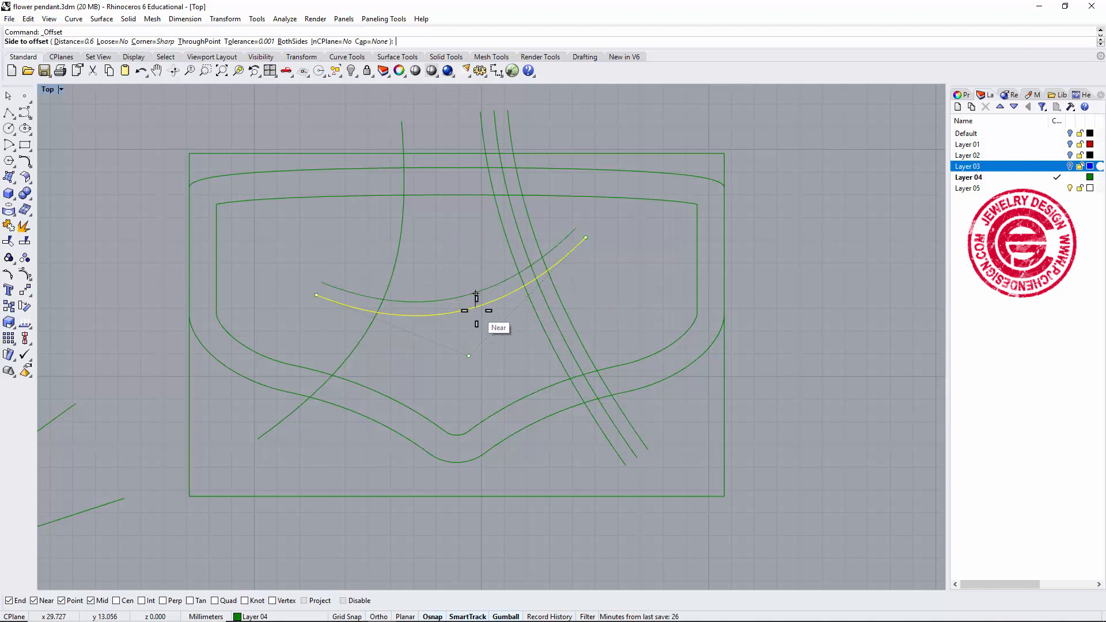
{"action": "left_click", "coordinate": [477, 296]}
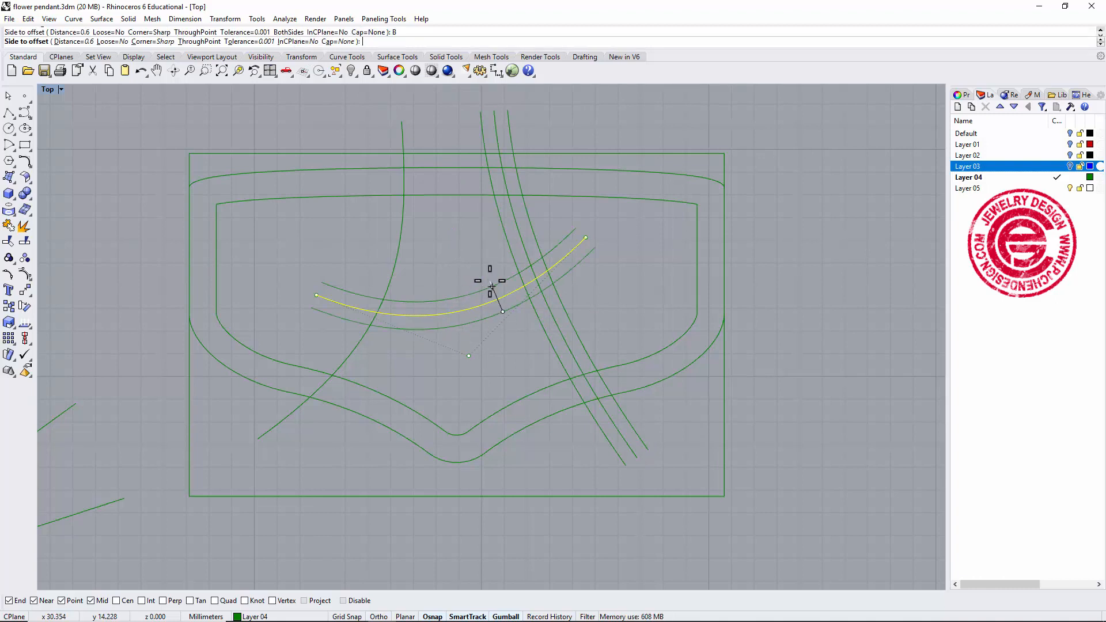
Offset the left-hand freeform curve 0.6 mm to both sides.
{"action": "left_click", "coordinate": [402, 237]}
{"action": "key", "text": "Return"}
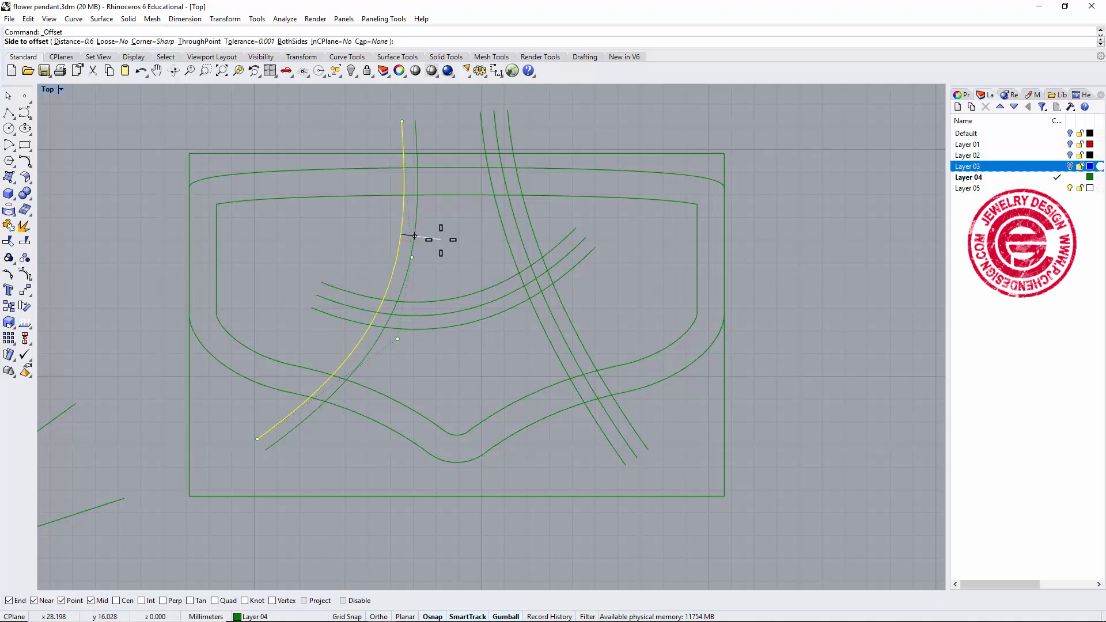
{"action": "type", "text": "B"}
{"action": "key", "text": "Return"}
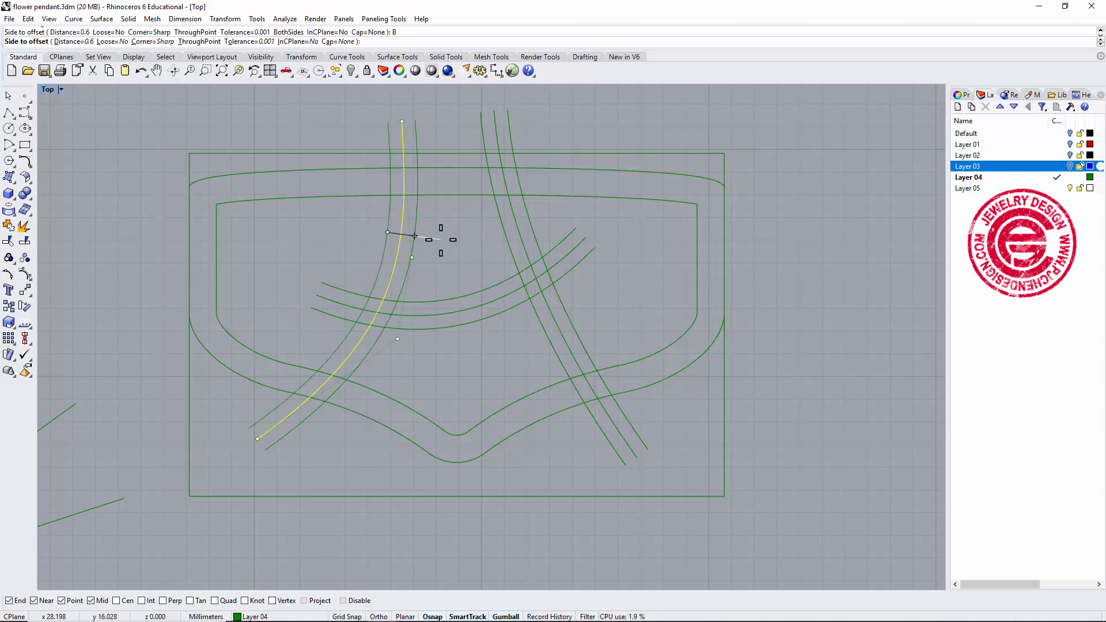
{"action": "left_click", "coordinate": [440, 240]}
{"action": "left_click", "coordinate": [610, 299]}
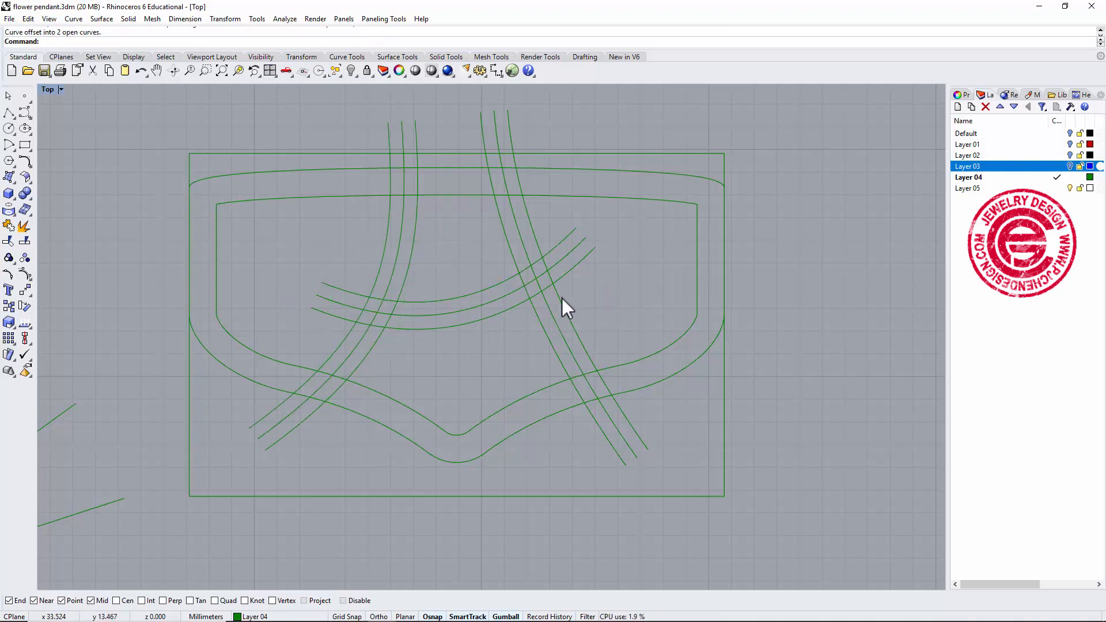
Trim the overlapping band curves where the left band crosses the border and the arc band.
{"action": "right_click_drag", "start_coordinate": [618, 288], "coordinate": [644, 268]}
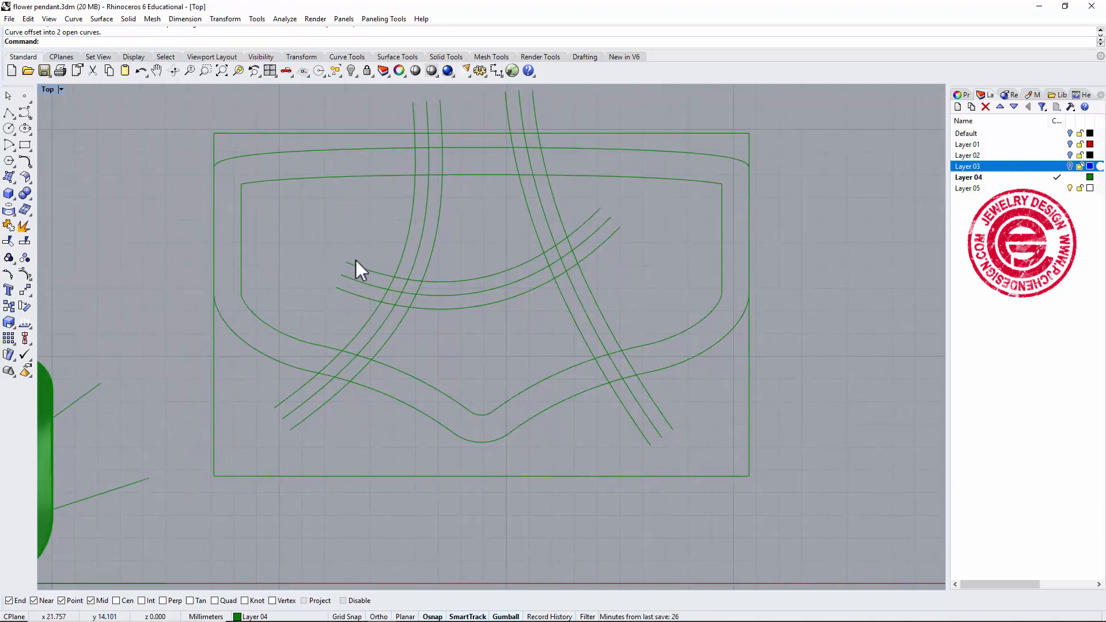
{"action": "left_click", "coordinate": [9, 240]}
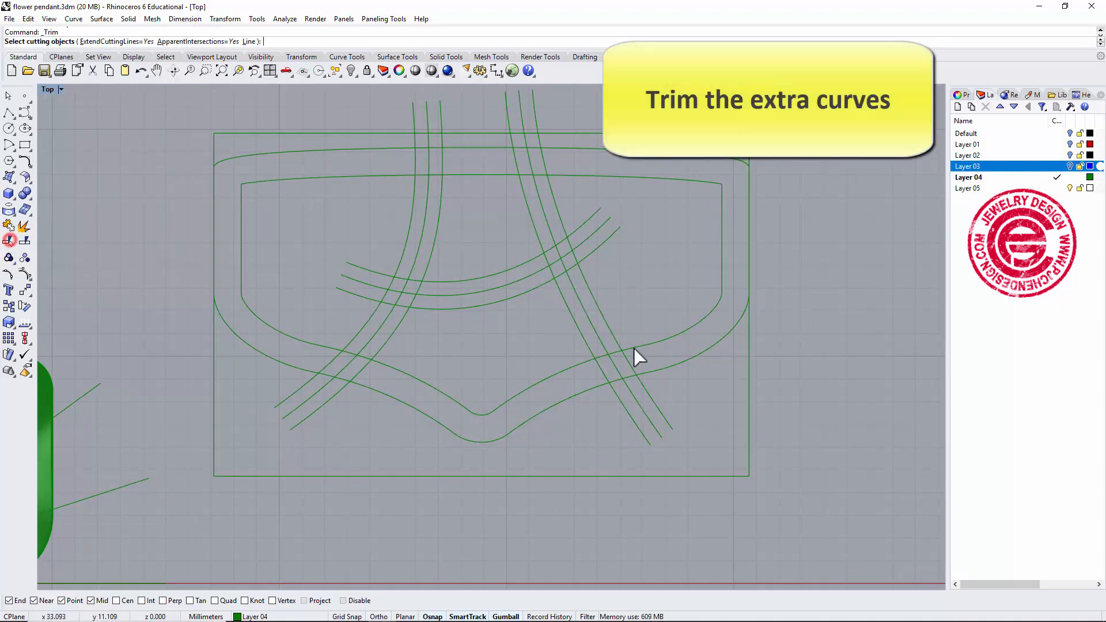
{"action": "left_click_drag", "start_coordinate": [830, 431], "coordinate": [273, 173]}
{"action": "key", "text": "Return"}
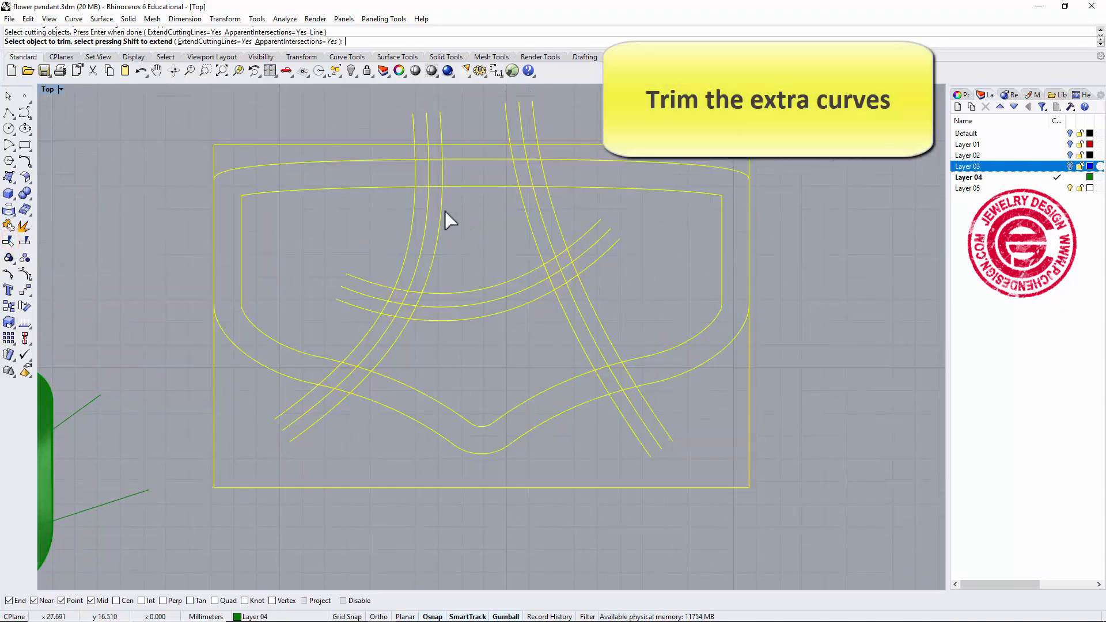
{"action": "scroll", "coordinate": [427, 188], "scroll_direction": "up", "scroll_amount": 1}
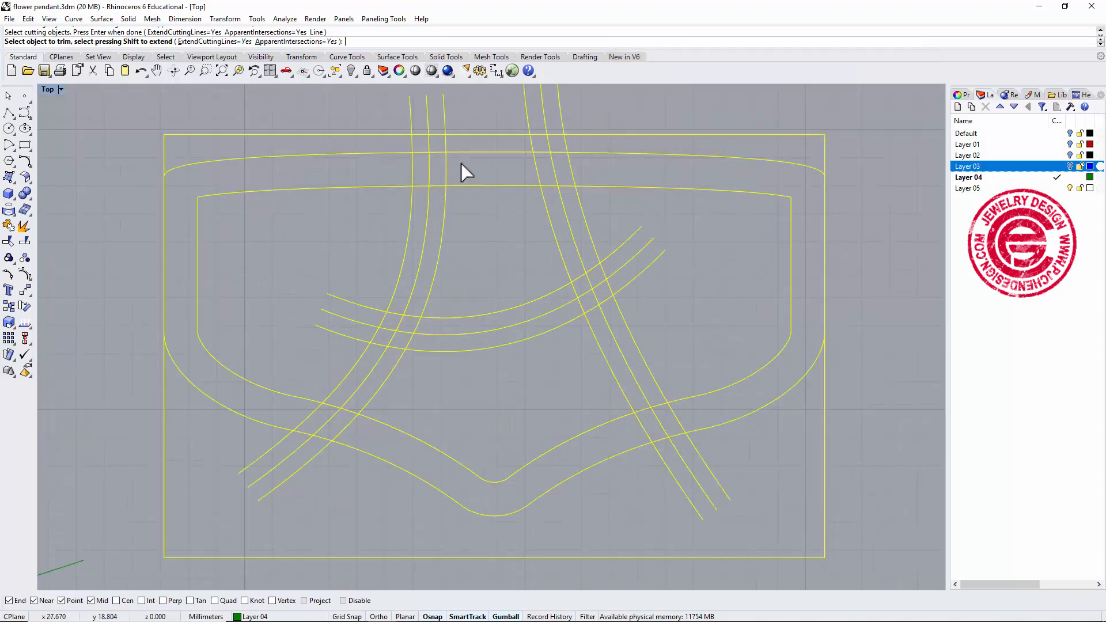
{"action": "left_click_drag", "start_coordinate": [411, 167], "coordinate": [411, 167]}
{"action": "left_click", "coordinate": [427, 186]}
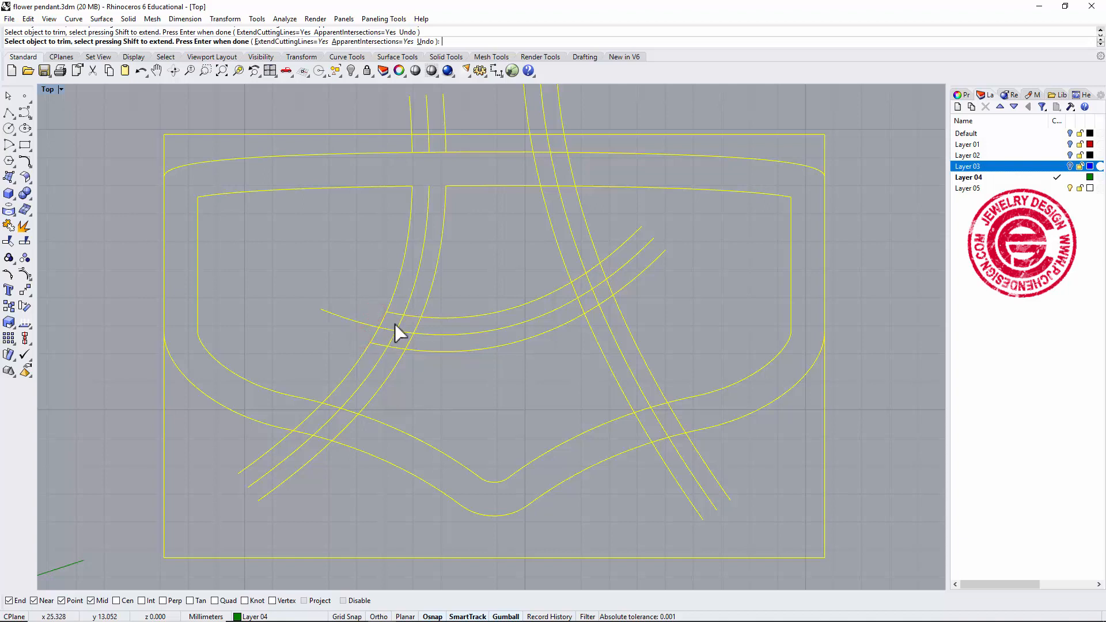
{"action": "right_click_drag", "start_coordinate": [356, 386], "coordinate": [393, 330]}
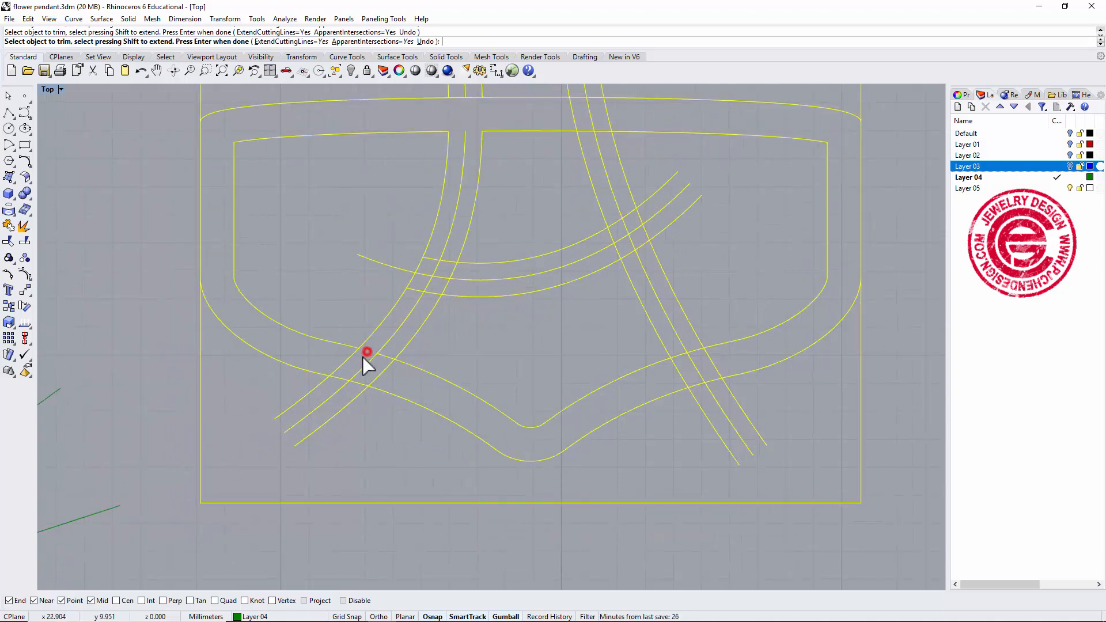
{"action": "left_click", "coordinate": [355, 351]}
{"action": "left_click", "coordinate": [388, 356]}
{"action": "left_click", "coordinate": [430, 293]}
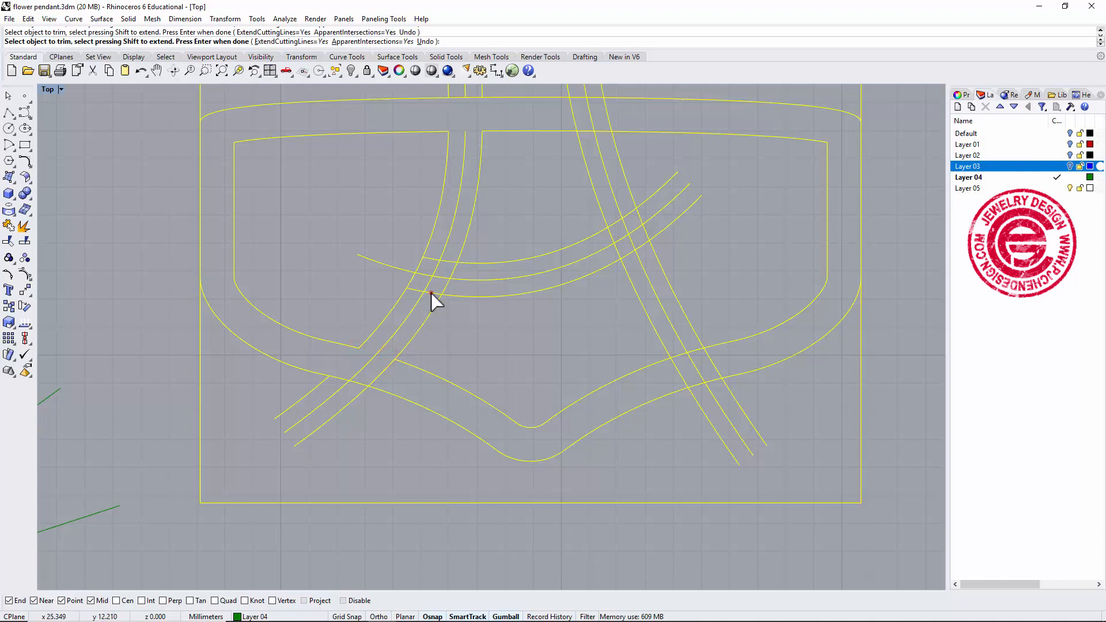
{"action": "left_click", "coordinate": [452, 269]}
Undo the last trim.
{"action": "right_click_drag", "start_coordinate": [634, 246], "coordinate": [610, 258]}
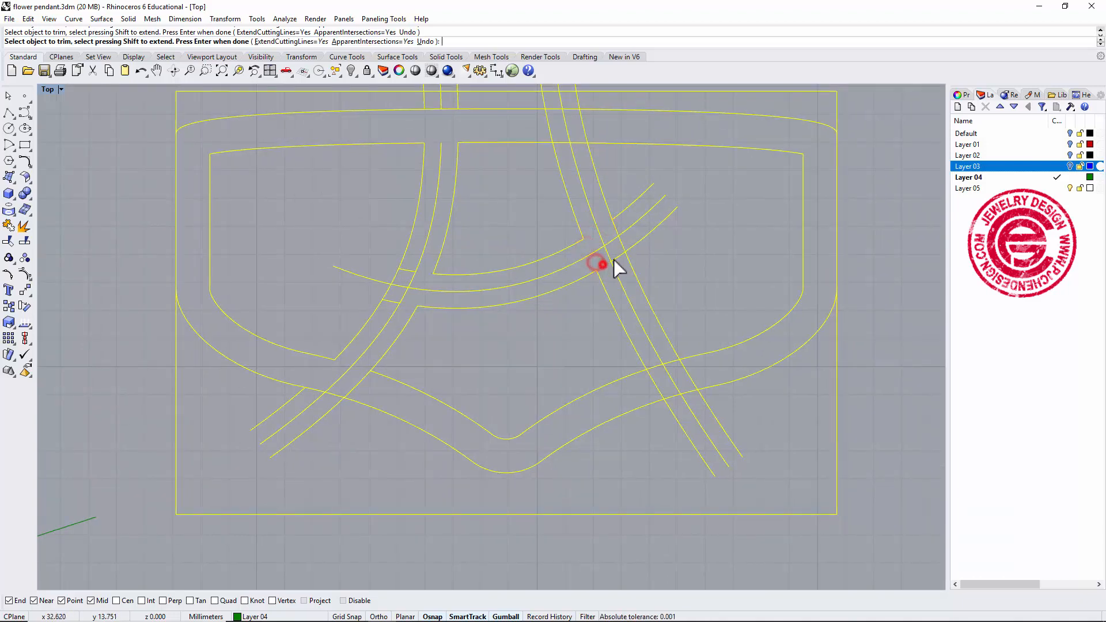
{"action": "scroll", "coordinate": [613, 230], "scroll_direction": "down", "scroll_amount": 4}
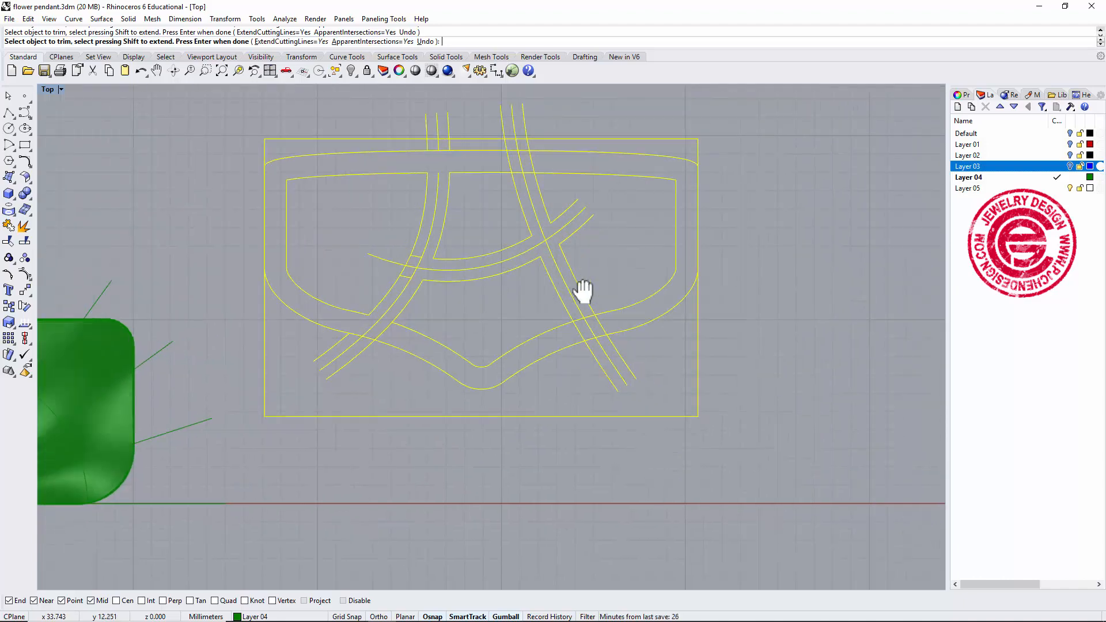
{"action": "scroll", "coordinate": [561, 238], "scroll_direction": "up", "scroll_amount": 3}
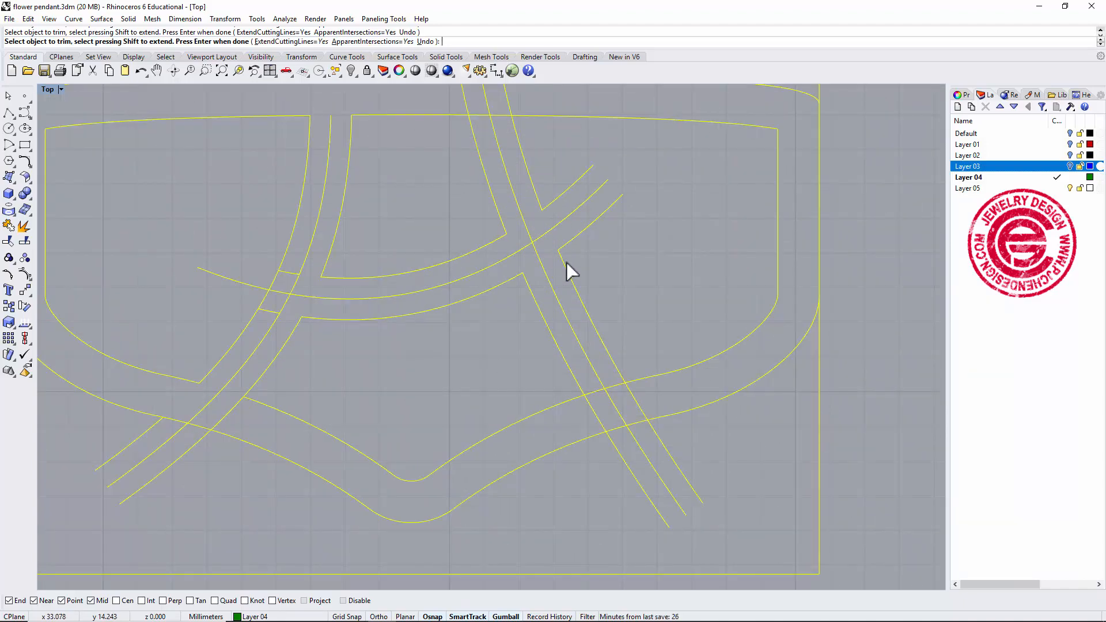
{"action": "key", "text": "ctrl+z"}
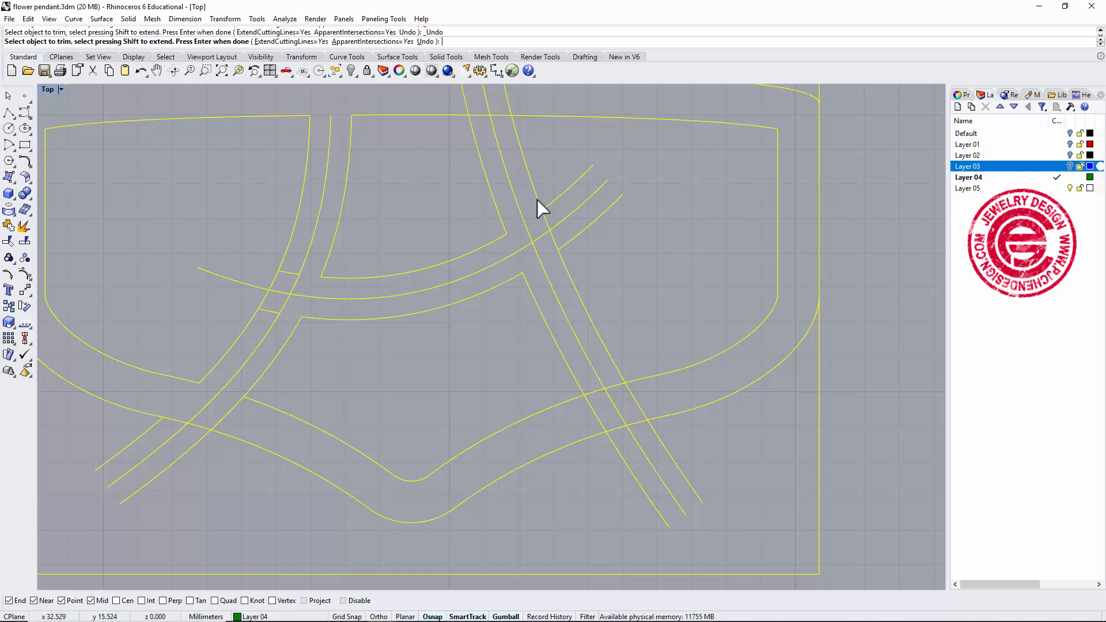
Trim the crossings of the right band with the arc band and border, then finish trimming.
{"action": "right_click_drag", "start_coordinate": [636, 410], "coordinate": [630, 345]}
{"action": "left_click", "coordinate": [634, 338]}
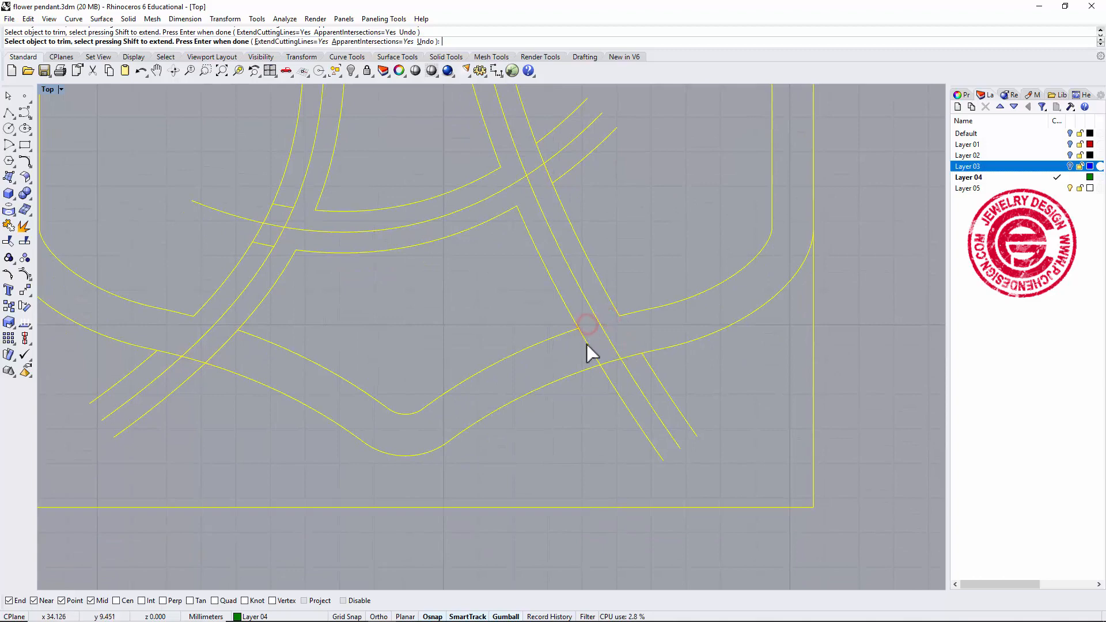
{"action": "scroll", "coordinate": [616, 330], "scroll_direction": "down", "scroll_amount": 3}
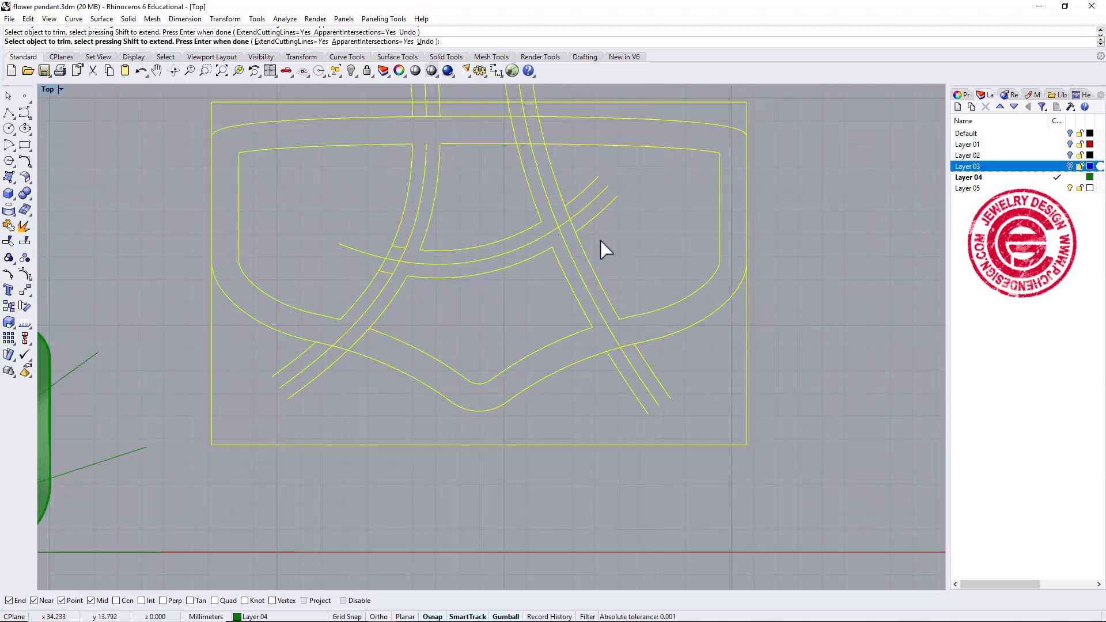
{"action": "right_click_drag", "start_coordinate": [600, 240], "coordinate": [613, 272]}
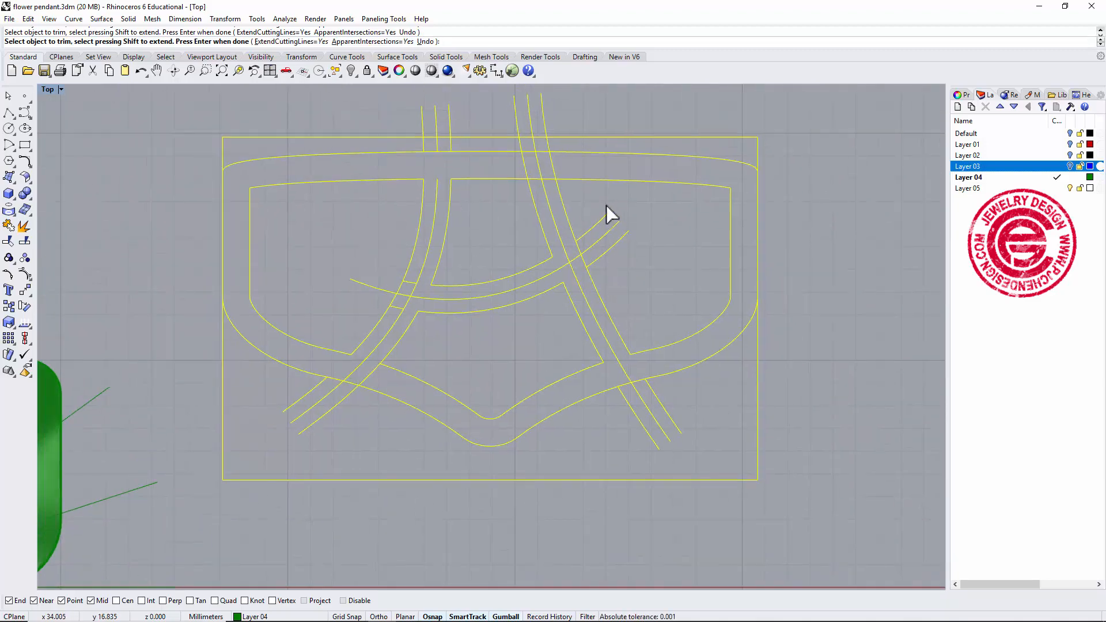
{"action": "left_click", "coordinate": [530, 178]}
{"action": "scroll", "coordinate": [604, 241], "scroll_direction": "down", "scroll_amount": 1}
{"action": "key", "text": "Return"}
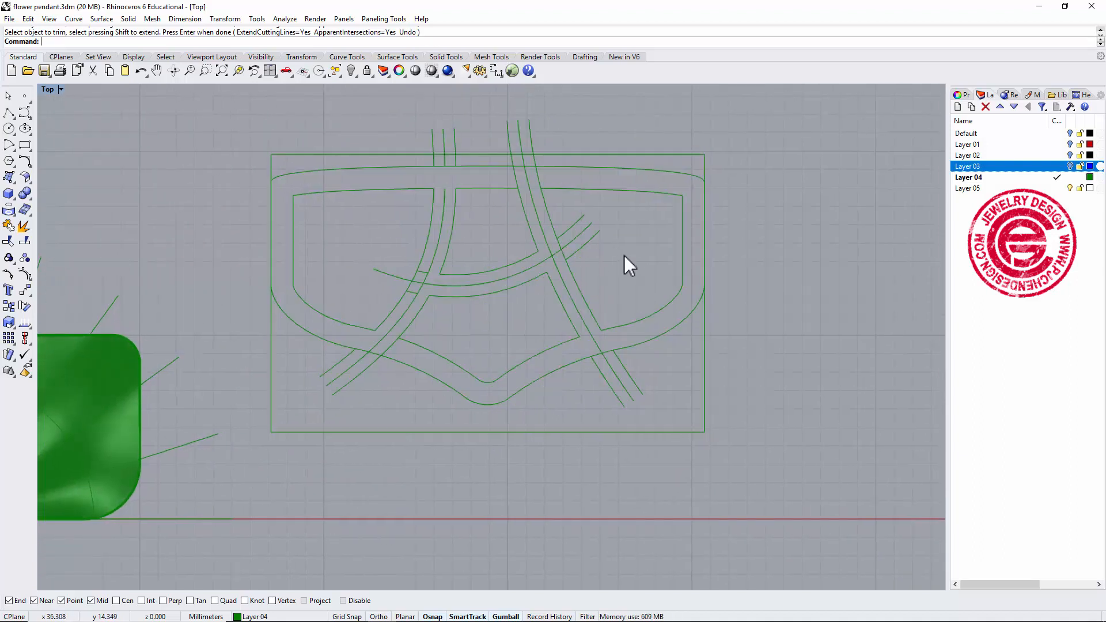
Delete the left band's curve ends protruding above the outer border.
{"action": "left_click_drag", "start_coordinate": [366, 88], "coordinate": [505, 199]}
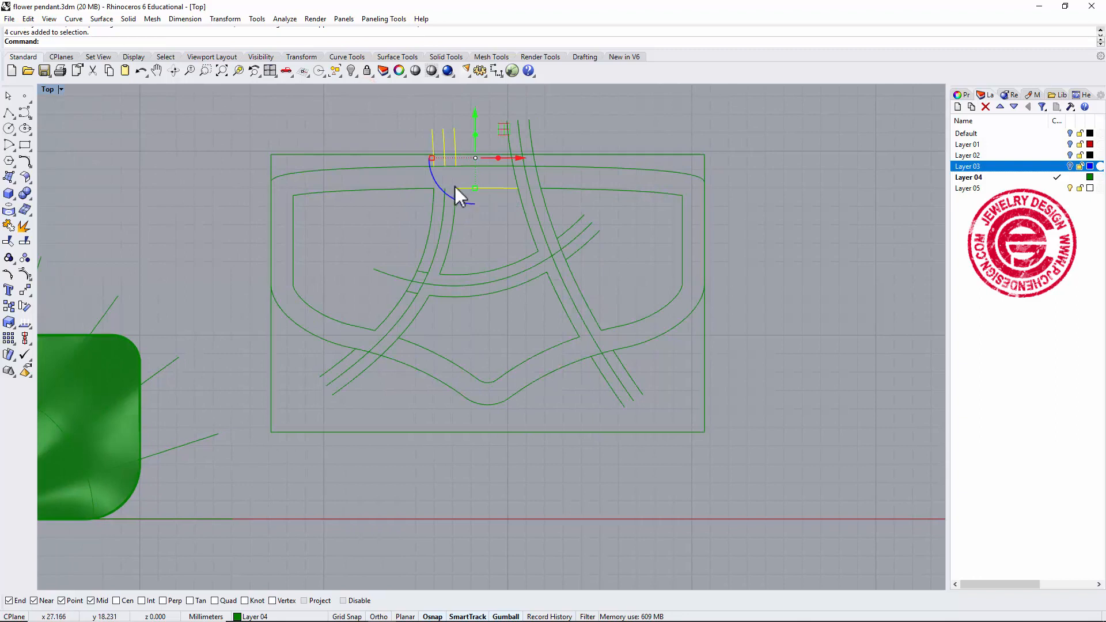
{"action": "left_click", "coordinate": [471, 227]}
{"action": "left_click_drag", "start_coordinate": [402, 123], "coordinate": [483, 173]}
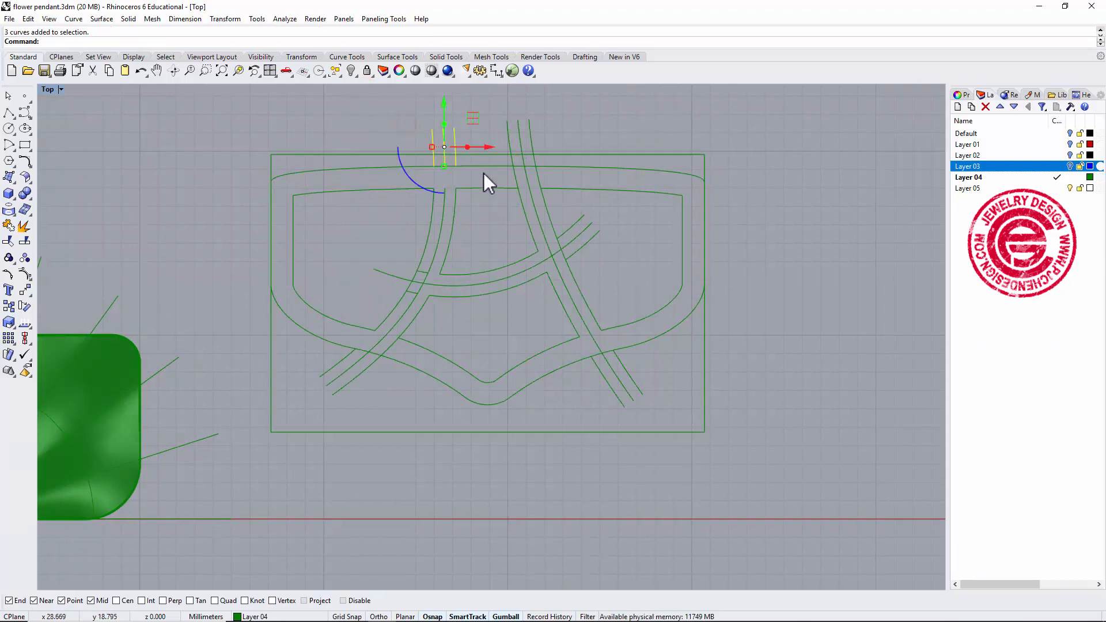
{"action": "key", "text": "Delete"}
Delete the leftover curve segments inside the left band where it crosses the arc band.
{"action": "scroll", "coordinate": [440, 230], "scroll_direction": "up", "scroll_amount": 3}
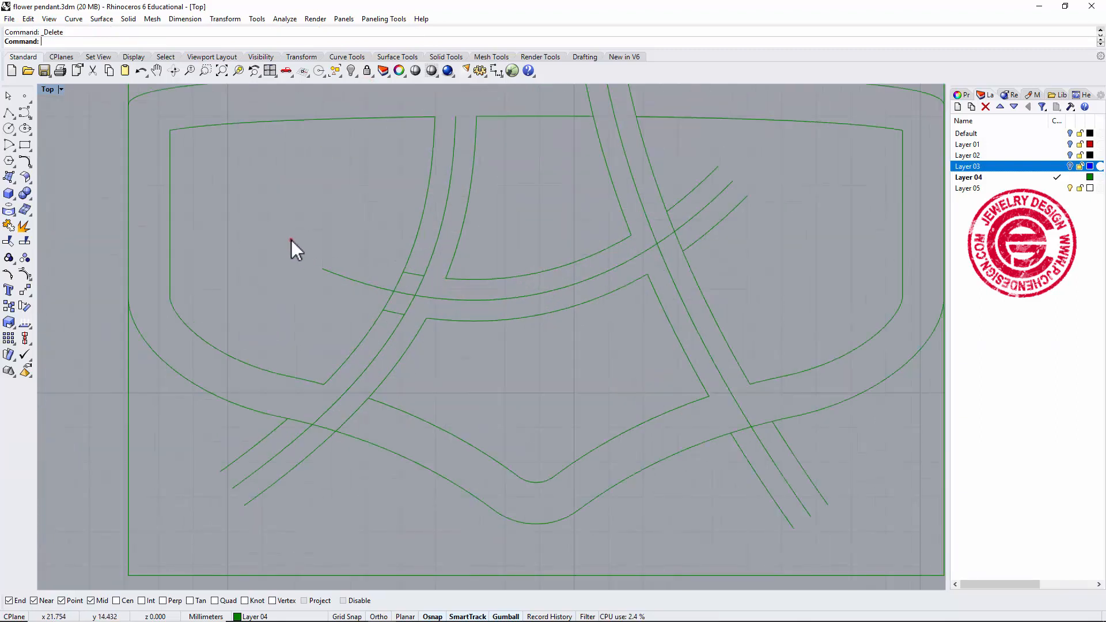
{"action": "left_click_drag", "start_coordinate": [291, 239], "coordinate": [465, 347]}
{"action": "key", "text": "Delete"}
{"action": "left_click", "coordinate": [403, 293]}
{"action": "key", "text": "Delete"}
{"action": "left_click", "coordinate": [414, 295]}
{"action": "key", "text": "Delete"}
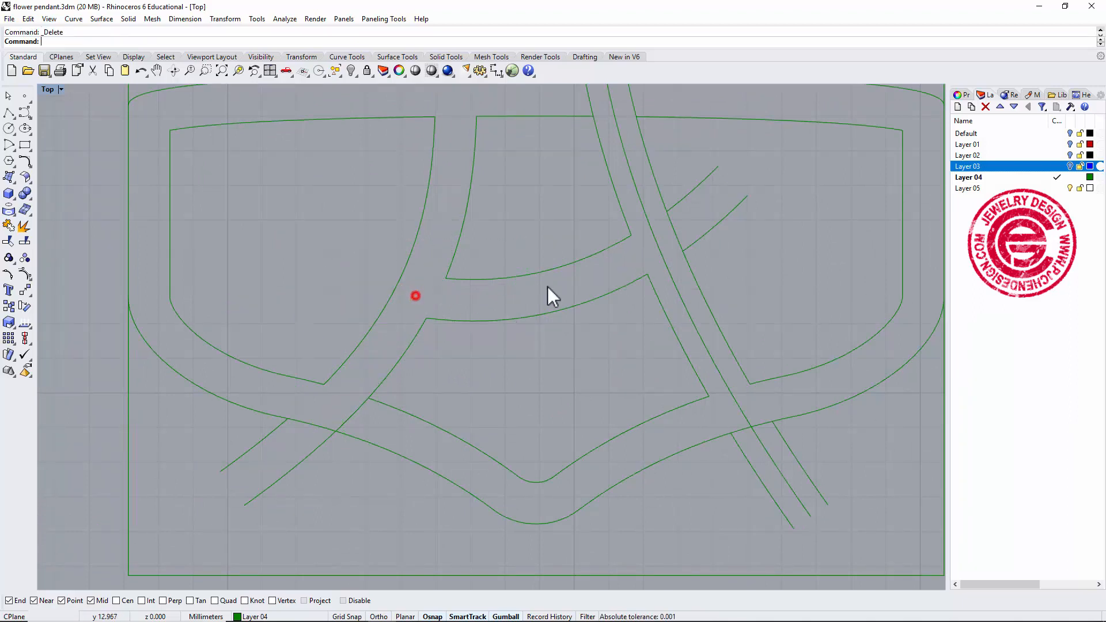
Delete the leftover segments of the right band and arc band ends on the right side.
{"action": "left_click", "coordinate": [703, 344]}
{"action": "key", "text": "Delete"}
{"action": "left_click", "coordinate": [689, 192]}
{"action": "key", "text": "Delete"}
{"action": "left_click", "coordinate": [704, 232]}
{"action": "key", "text": "Delete"}
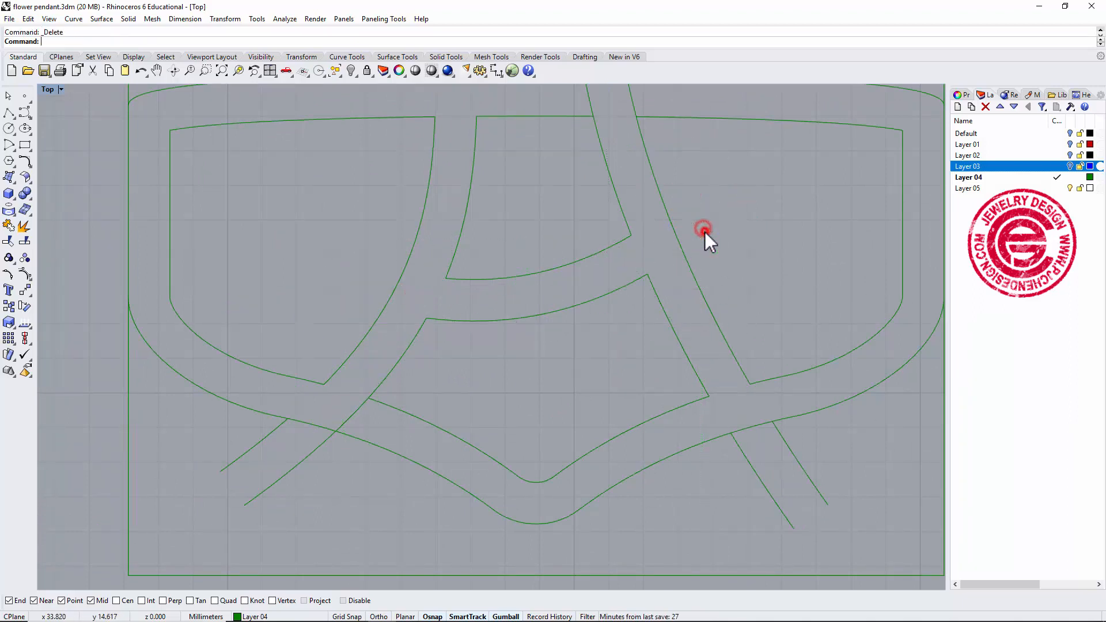
{"action": "right_click_drag", "start_coordinate": [774, 414], "coordinate": [762, 299]}
{"action": "left_click_drag", "start_coordinate": [836, 389], "coordinate": [722, 376]}
{"action": "key", "text": "Delete"}
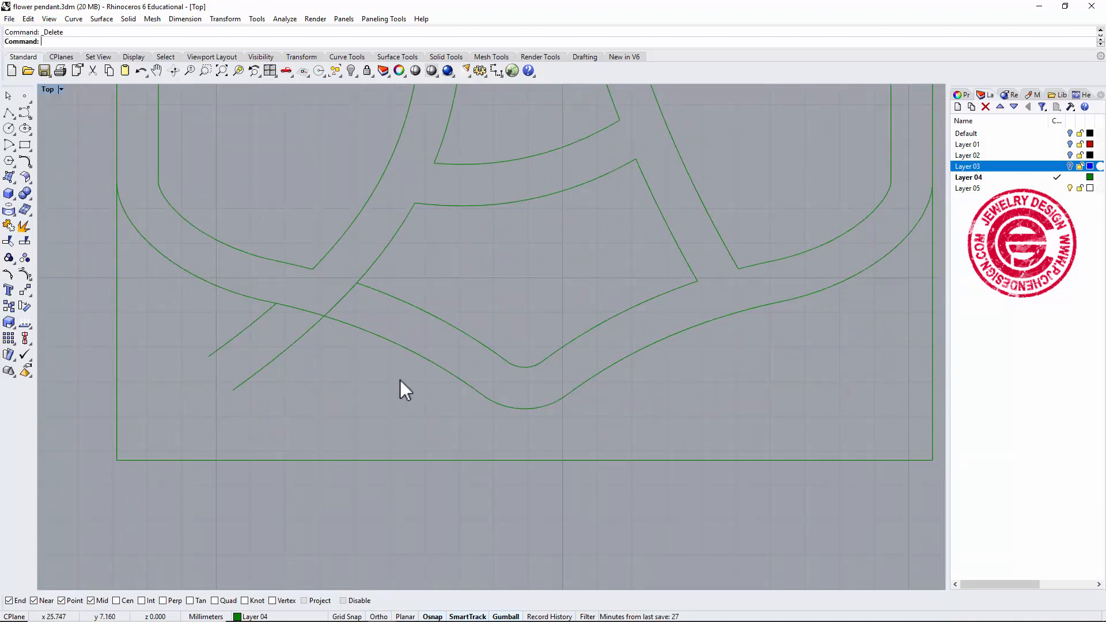
Trim the leftover crossing segment at the lower left against the arc band's curve, then delete the remaining stray piece.
{"action": "left_click_drag", "start_coordinate": [309, 377], "coordinate": [235, 358]}
{"action": "left_click", "coordinate": [363, 381]}
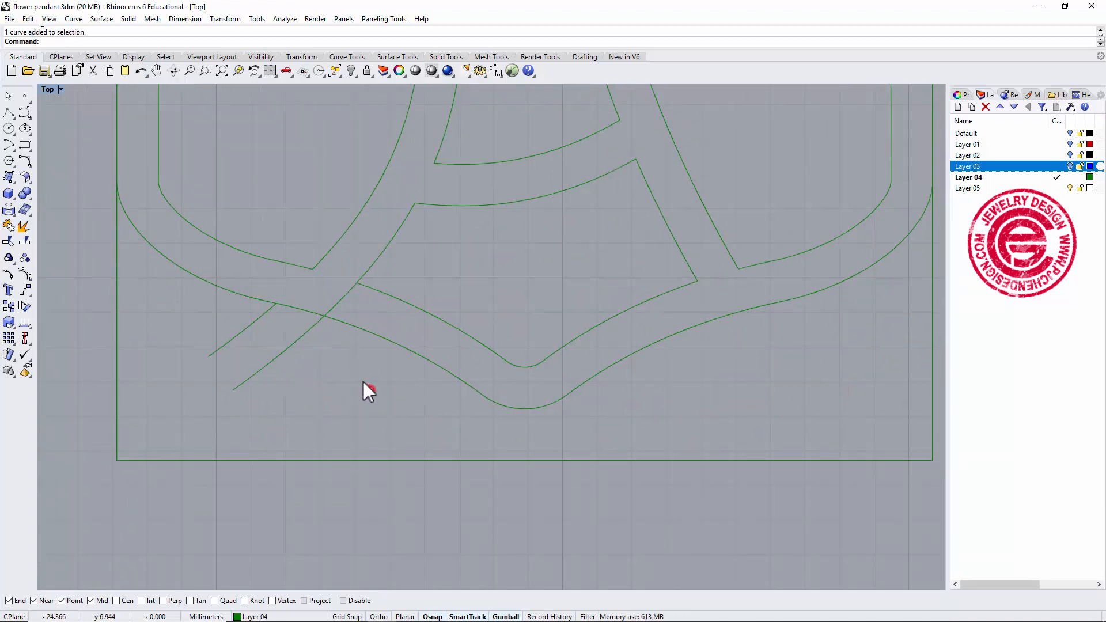
{"action": "scroll", "coordinate": [362, 287], "scroll_direction": "up", "scroll_amount": 2}
{"action": "left_click", "coordinate": [375, 276]}
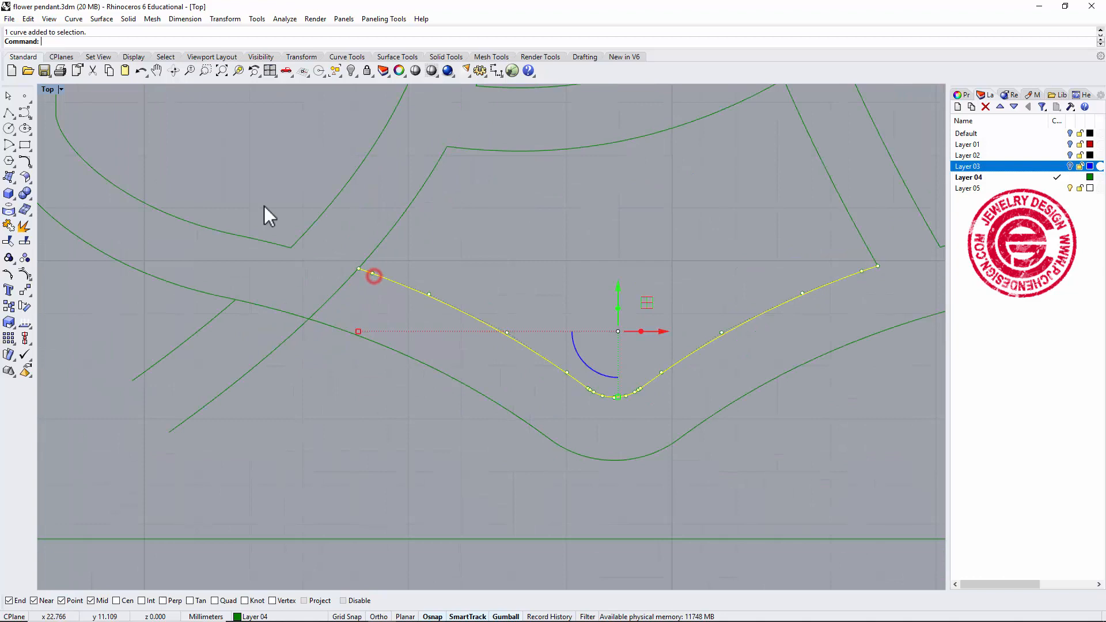
{"action": "left_click", "coordinate": [9, 241]}
{"action": "left_click", "coordinate": [338, 288]}
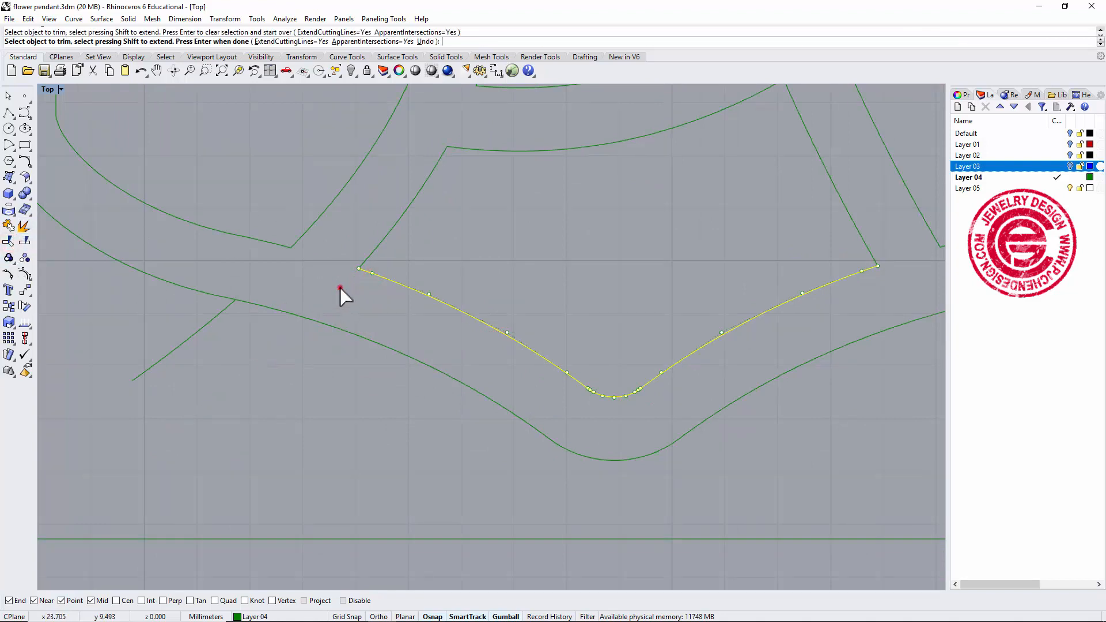
{"action": "right_click", "coordinate": [331, 433]}
{"action": "left_click_drag", "start_coordinate": [231, 406], "coordinate": [138, 321]}
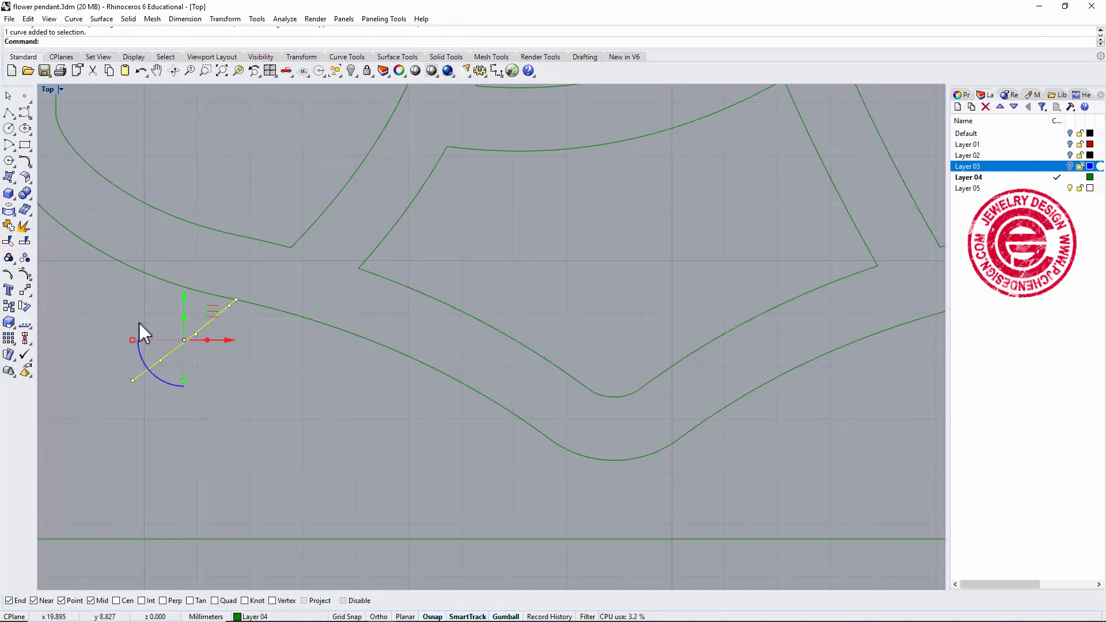
{"action": "key", "text": "Delete"}
Trim away the right band's curve ends protruding above the top edge of the inner border.
{"action": "scroll", "coordinate": [521, 232], "scroll_direction": "down", "scroll_amount": 3}
{"action": "right_click_drag", "start_coordinate": [521, 232], "coordinate": [470, 307]}
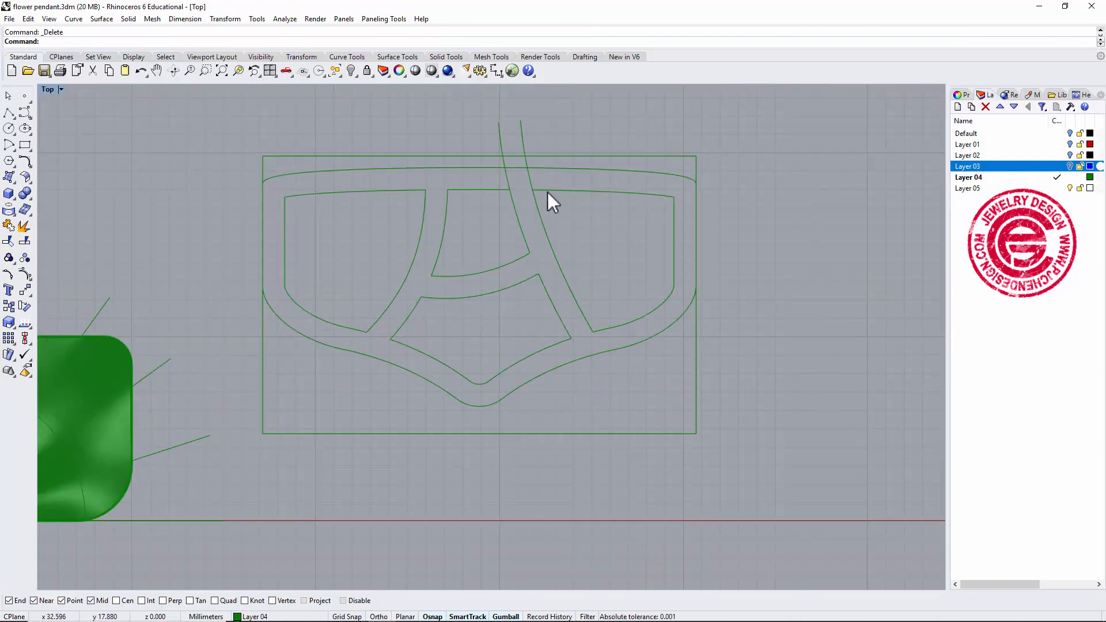
{"action": "scroll", "coordinate": [547, 191], "scroll_direction": "up", "scroll_amount": 3}
{"action": "left_click", "coordinate": [510, 179]}
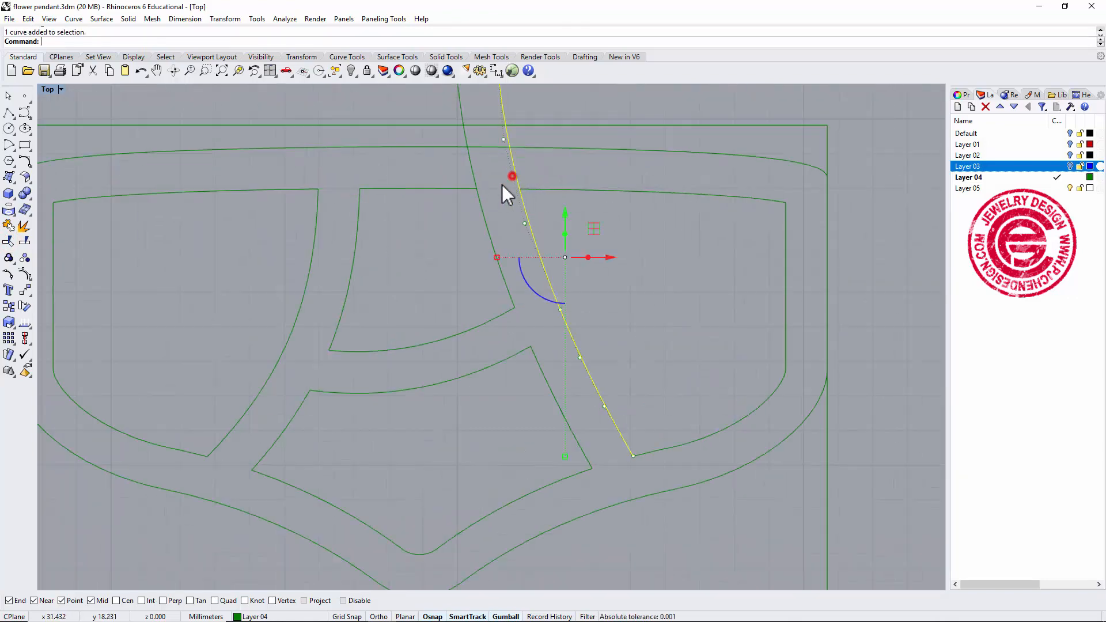
{"action": "left_click", "coordinate": [555, 189]}
{"action": "left_click", "coordinate": [441, 188], "text": "shift"}
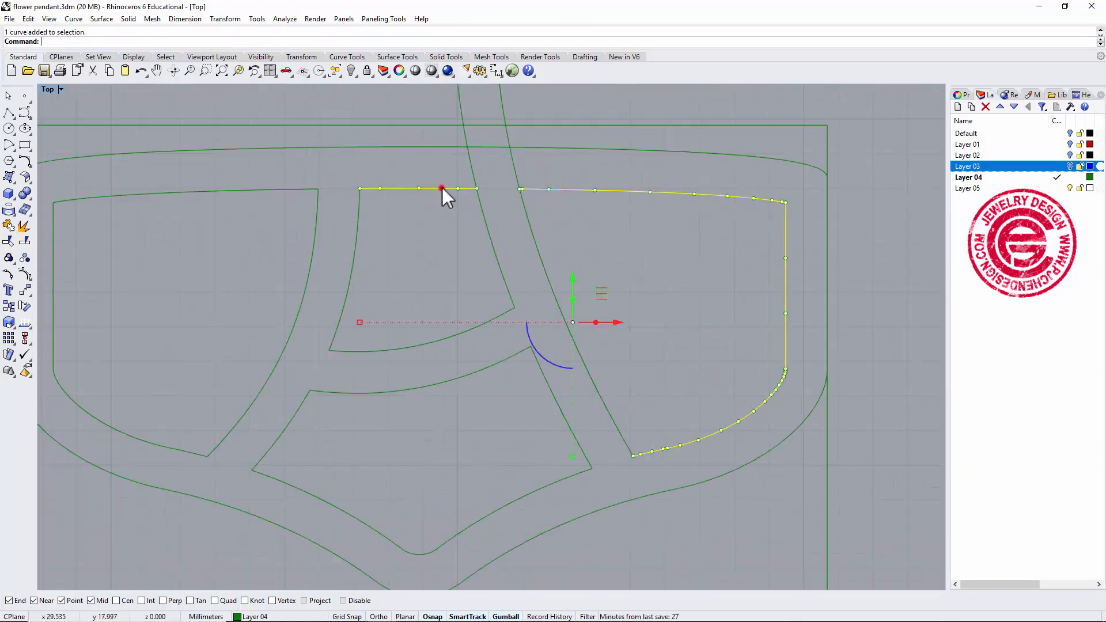
{"action": "left_click", "coordinate": [8, 241]}
{"action": "mouse_move", "coordinate": [525, 171]}
{"action": "left_mouse_down"}
{"action": "mouse_move", "coordinate": [471, 182]}
{"action": "mouse_move", "coordinate": [458, 170]}
{"action": "left_mouse_up"}
{"action": "scroll", "coordinate": [623, 245], "scroll_direction": "down", "scroll_amount": 2}
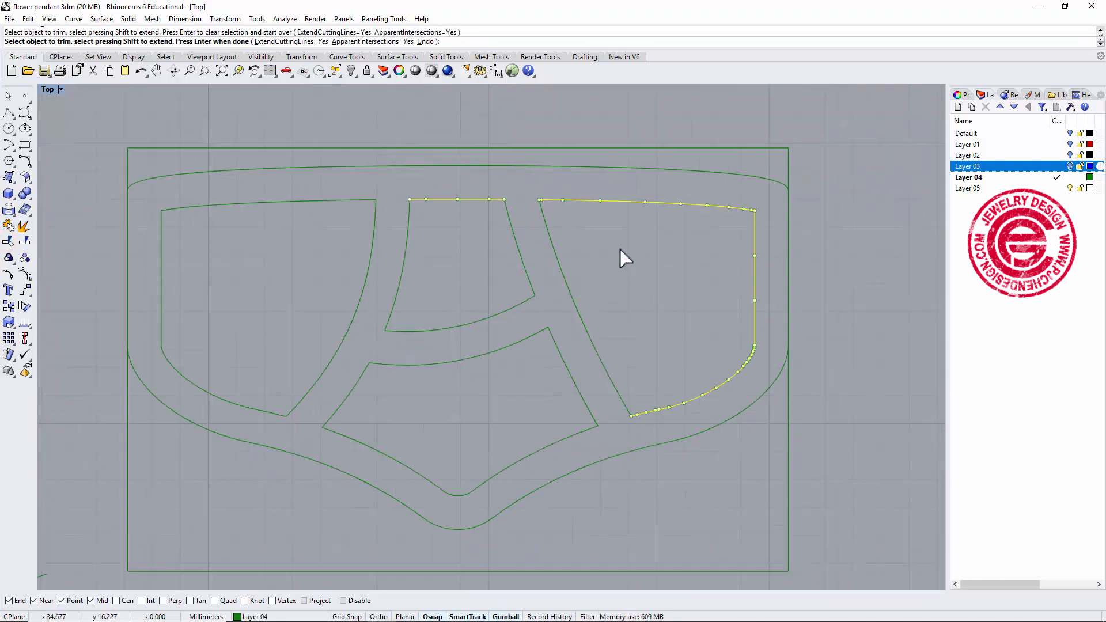
{"action": "right_click", "coordinate": [622, 249]}
{"action": "left_click", "coordinate": [696, 275]}
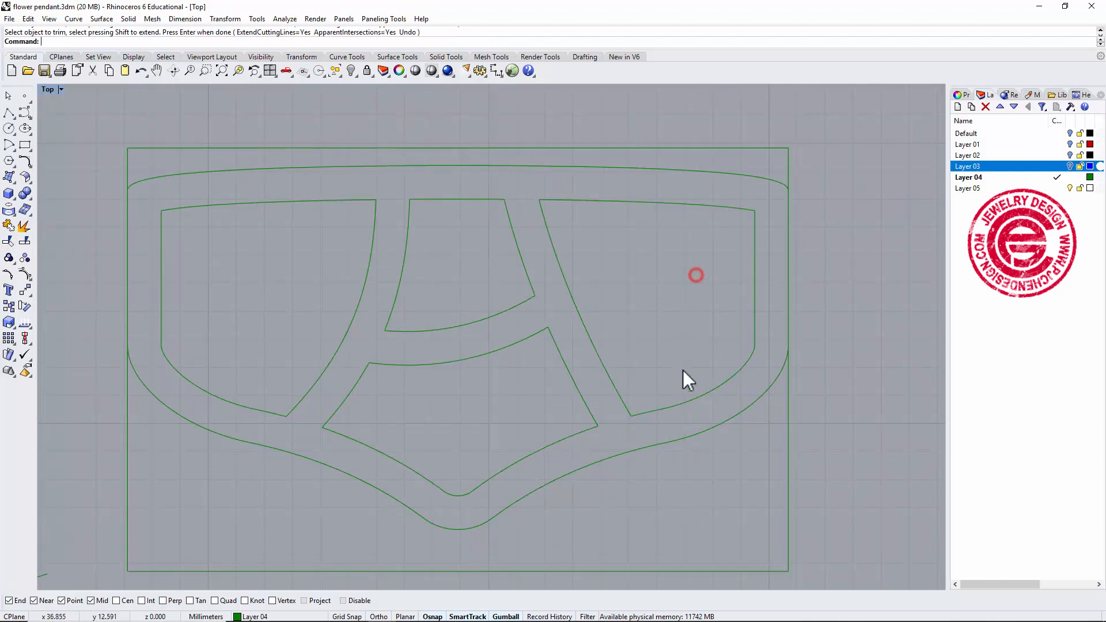
Select all band and border curves and join them into closed outlines.
{"action": "scroll", "coordinate": [478, 245], "scroll_direction": "down", "scroll_amount": 2}
{"action": "left_click_drag", "start_coordinate": [176, 122], "coordinate": [742, 485]}
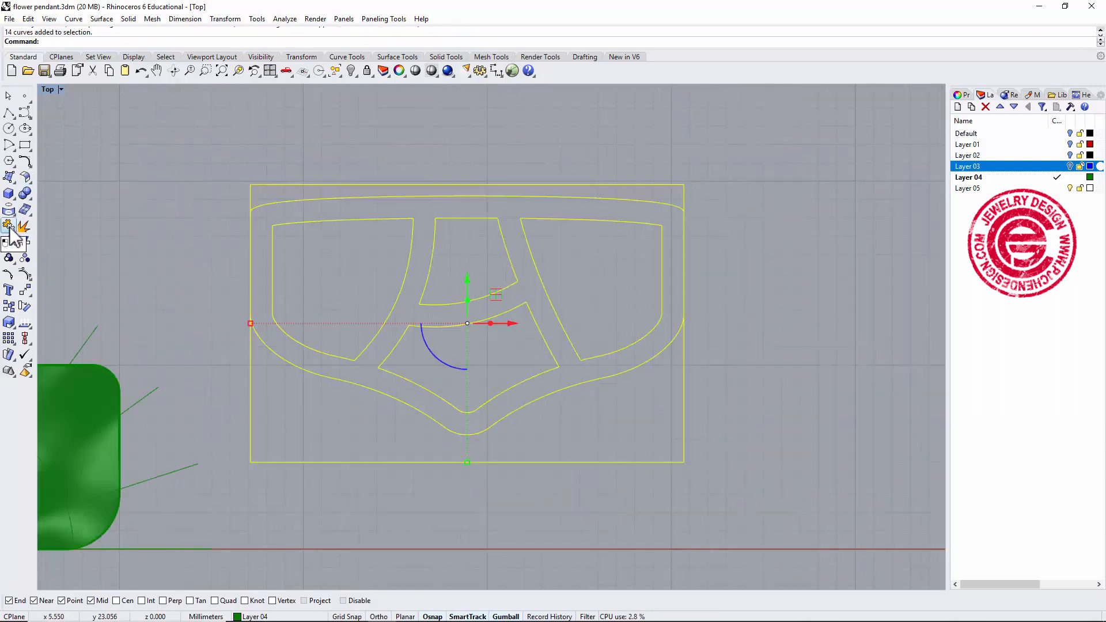
{"action": "left_click", "coordinate": [9, 227]}
{"action": "left_click", "coordinate": [818, 275]}
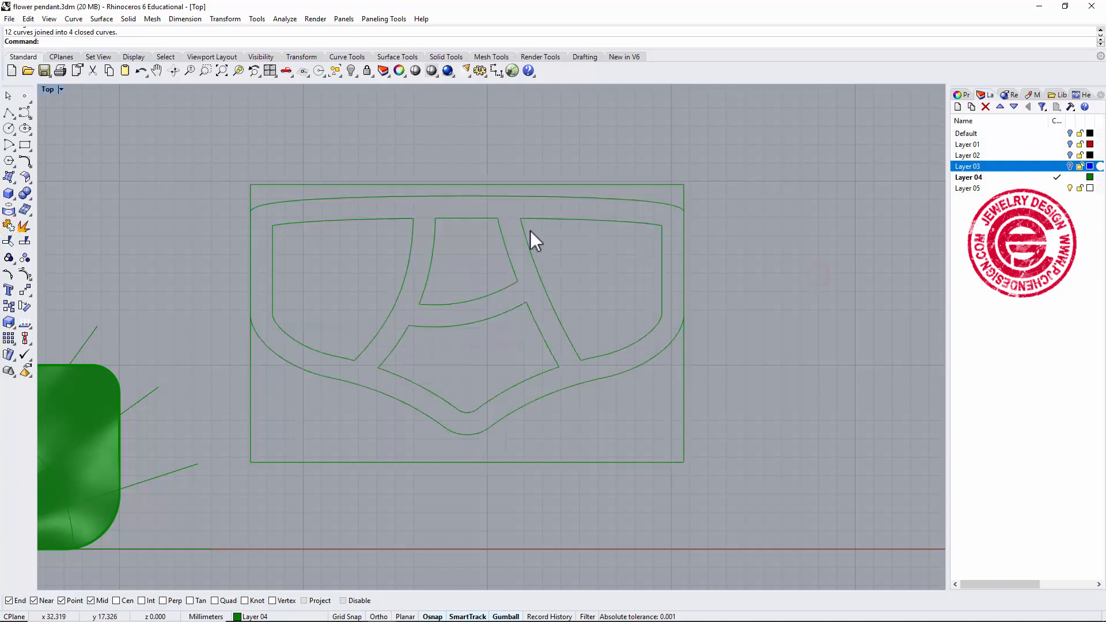
Fillet the corners of the upper left window outline with a 0.5 radius.
{"action": "scroll", "coordinate": [529, 230], "scroll_direction": "up", "scroll_amount": 1}
{"action": "scroll", "coordinate": [558, 227], "scroll_direction": "up", "scroll_amount": 2}
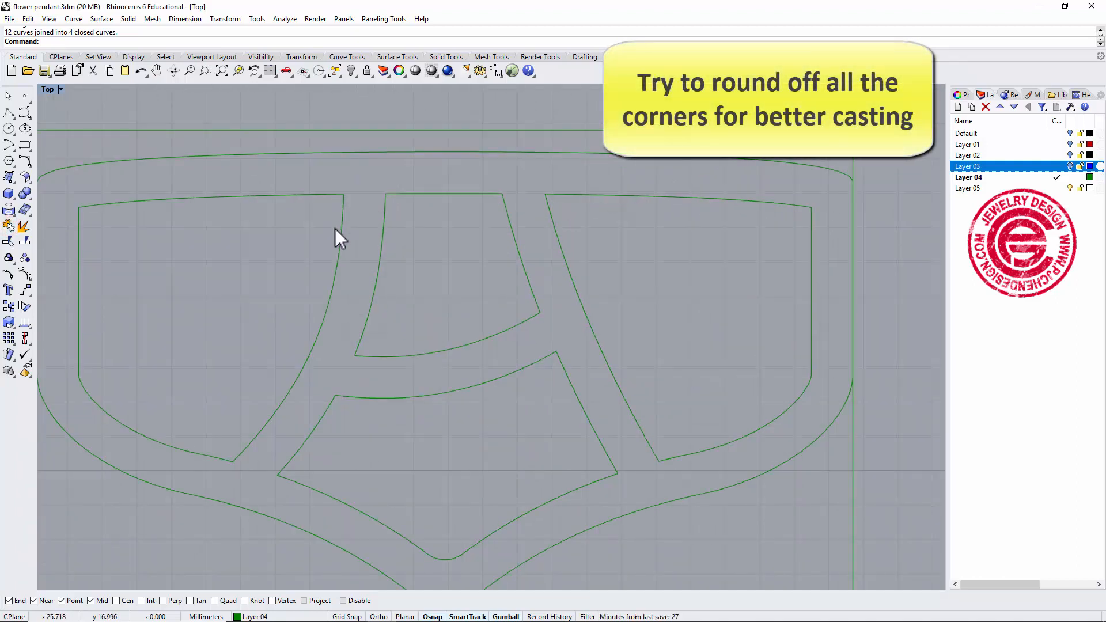
{"action": "scroll", "coordinate": [346, 200], "scroll_direction": "up", "scroll_amount": 2}
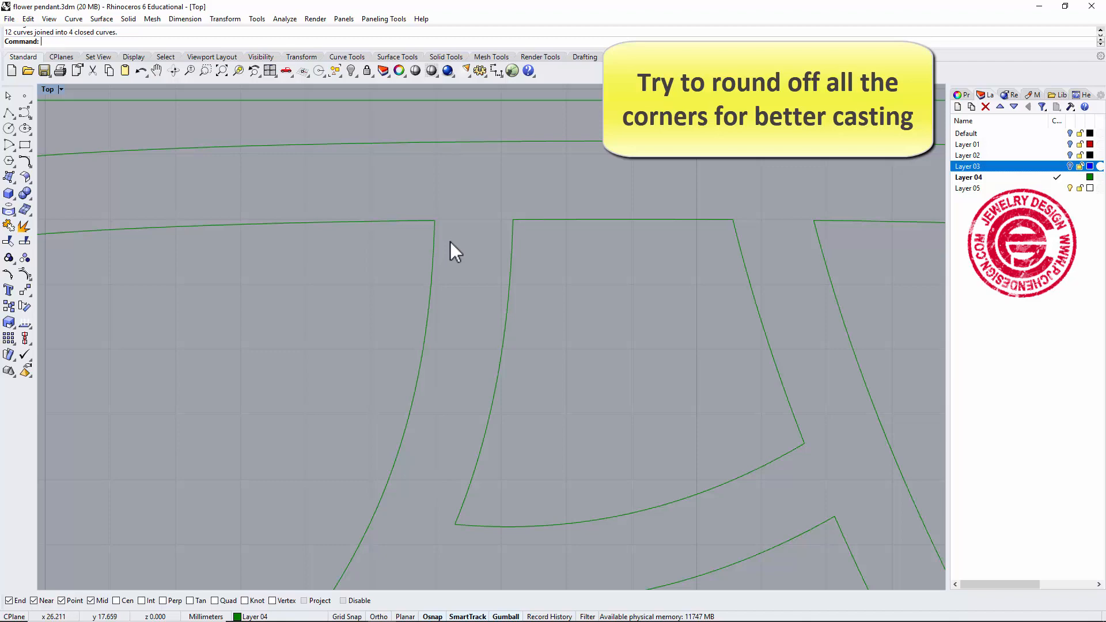
{"action": "scroll", "coordinate": [449, 247], "scroll_direction": "down", "scroll_amount": 5}
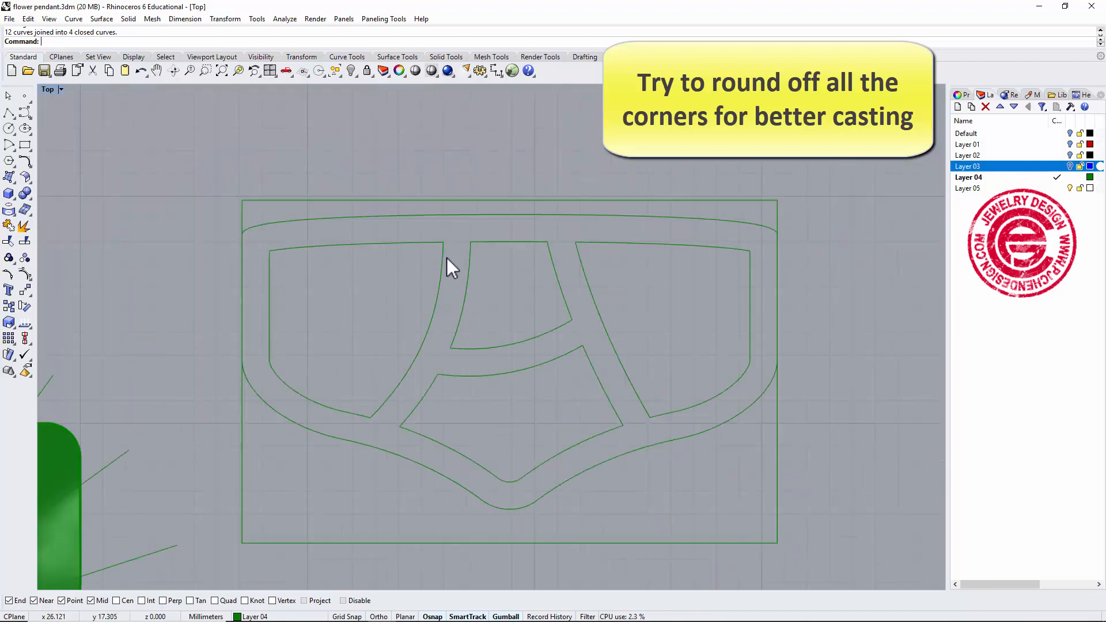
{"action": "scroll", "coordinate": [449, 259], "scroll_direction": "up", "scroll_amount": 3}
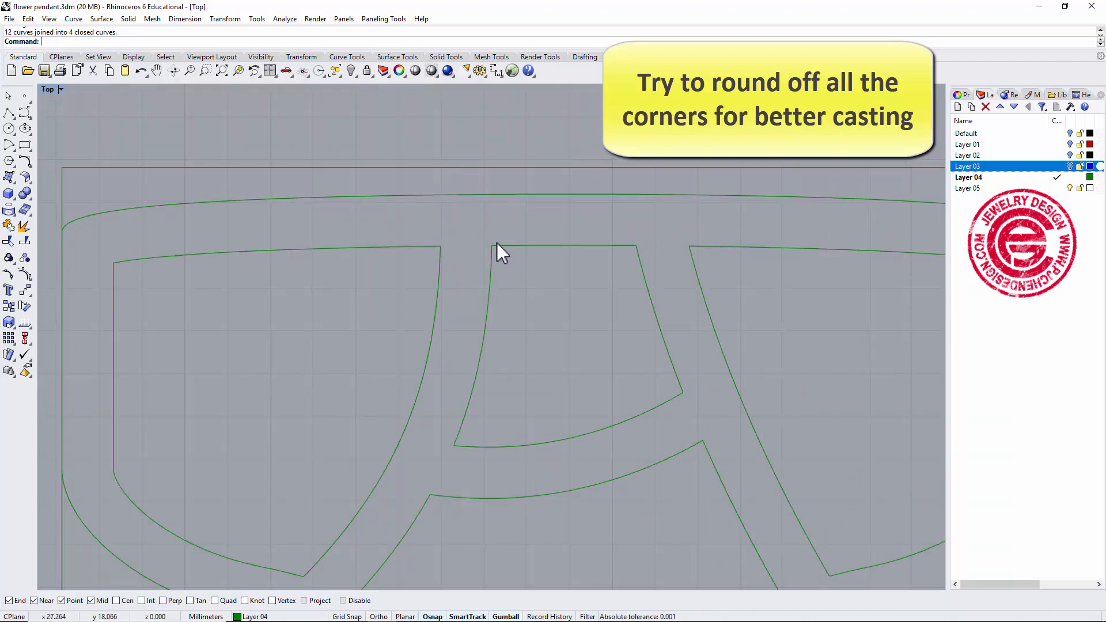
{"action": "scroll", "coordinate": [495, 302], "scroll_direction": "down", "scroll_amount": 4}
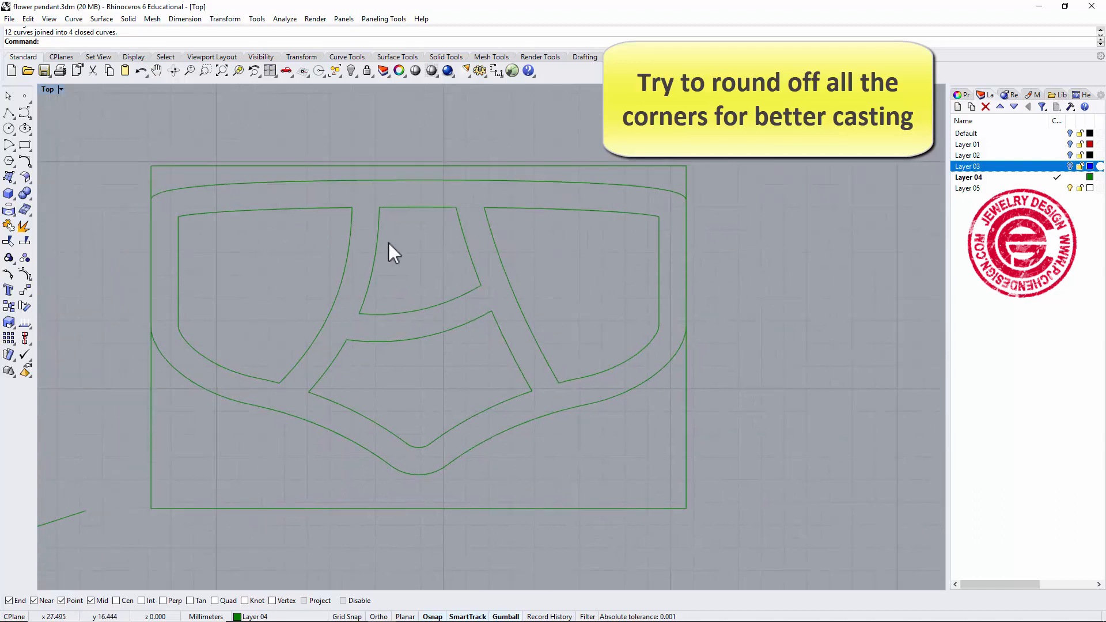
{"action": "left_click", "coordinate": [27, 164]}
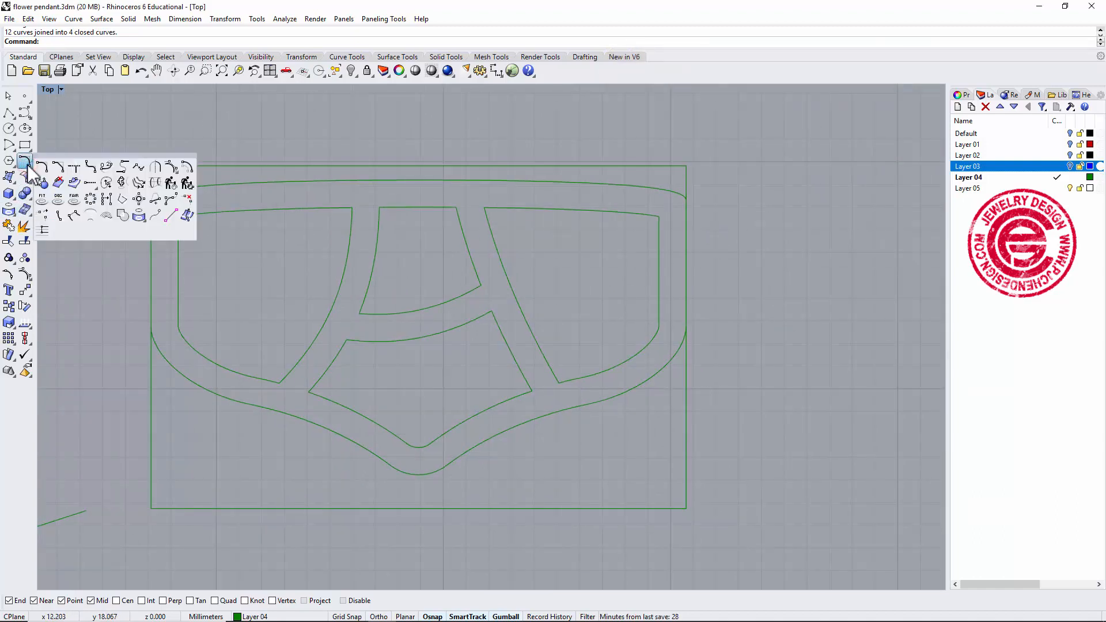
{"action": "left_click", "coordinate": [89, 168]}
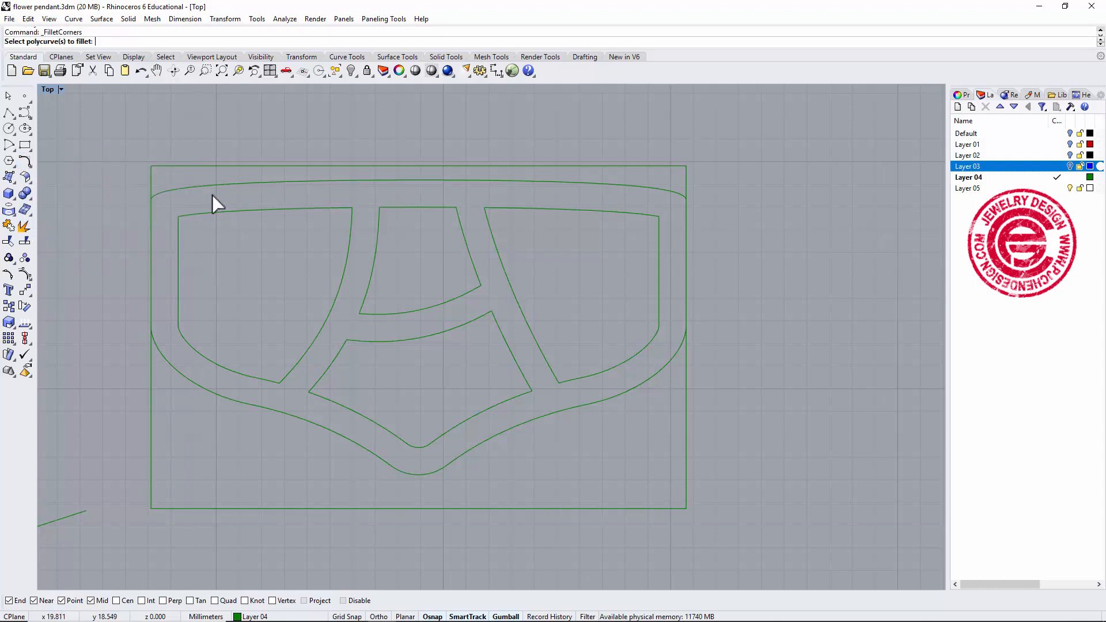
{"action": "left_click", "coordinate": [287, 209]}
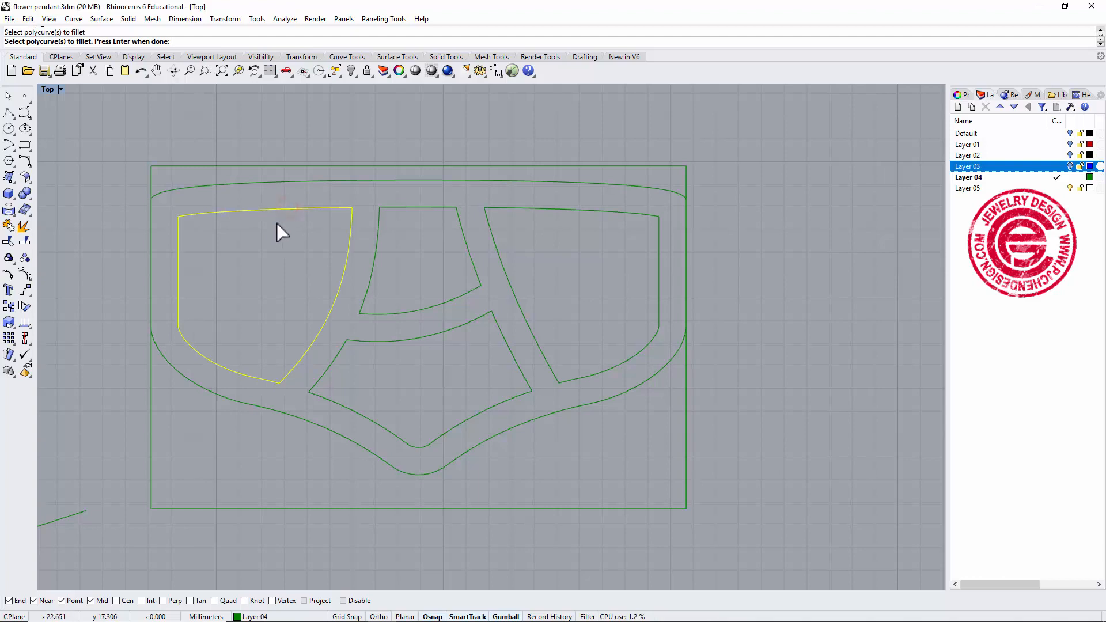
{"action": "key", "text": "Return"}
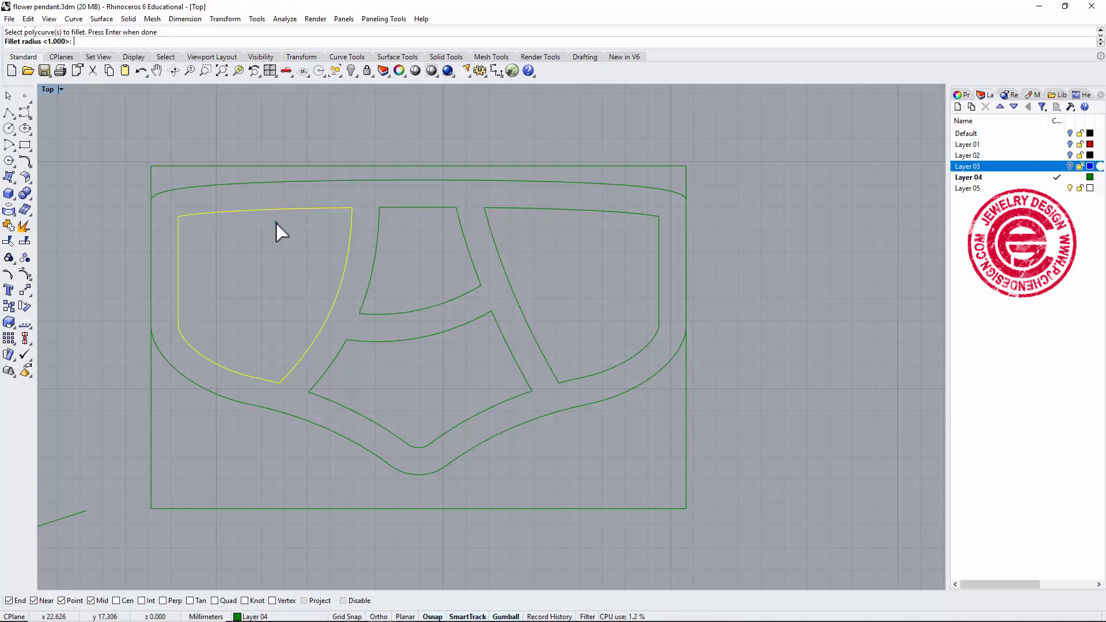
{"action": "type", "text": "0.5"}
{"action": "key", "text": "Return"}
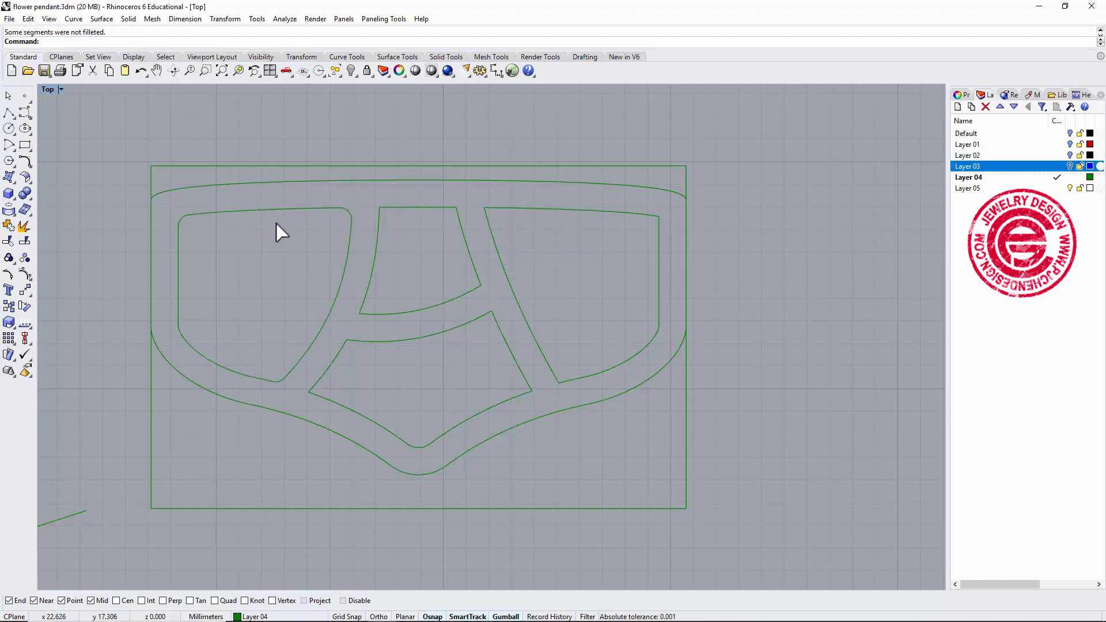
{"action": "key", "text": "Return"}
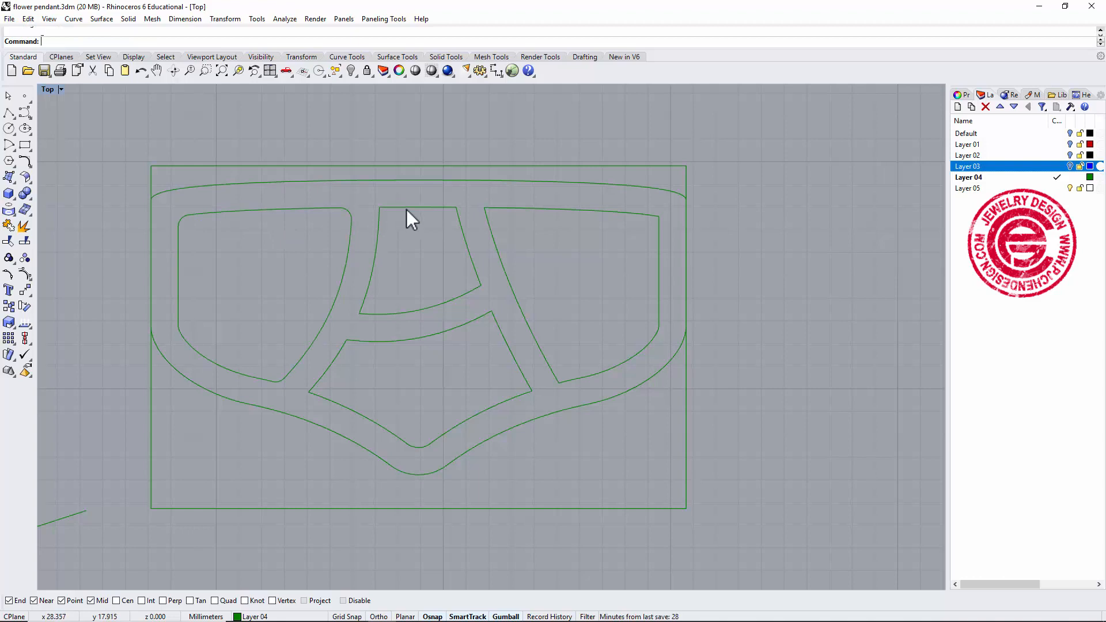
Fillet the corners of the remaining three window outlines with the same 0.5 radius.
{"action": "left_click", "coordinate": [406, 209]}
{"action": "left_click", "coordinate": [466, 324]}
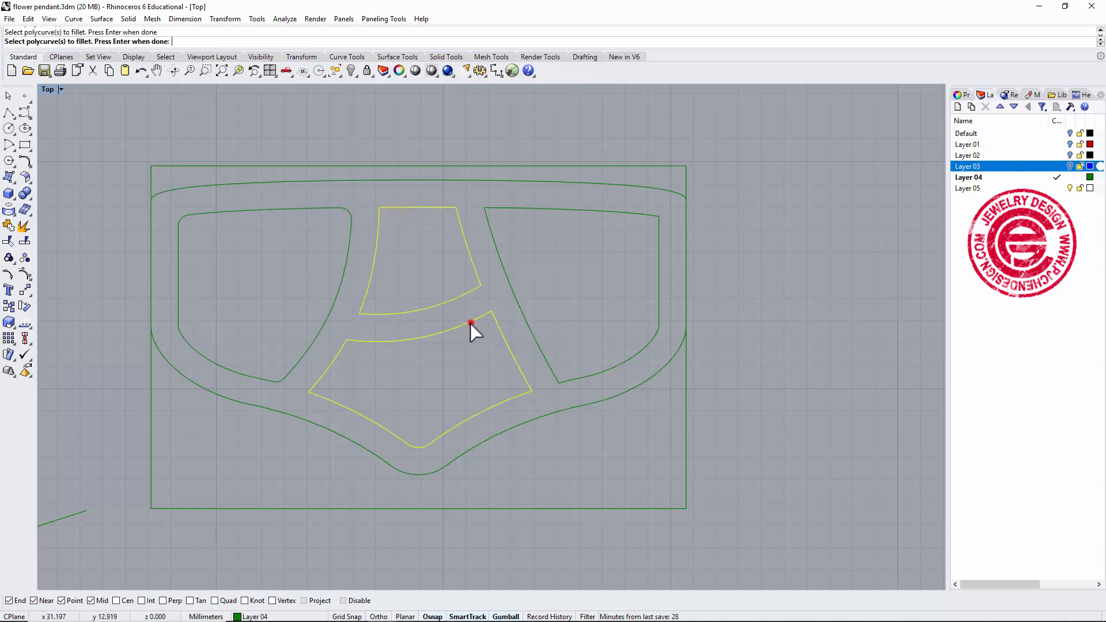
{"action": "left_click", "coordinate": [518, 298]}
{"action": "key", "text": "Return"}
{"action": "key", "text": "Return"}
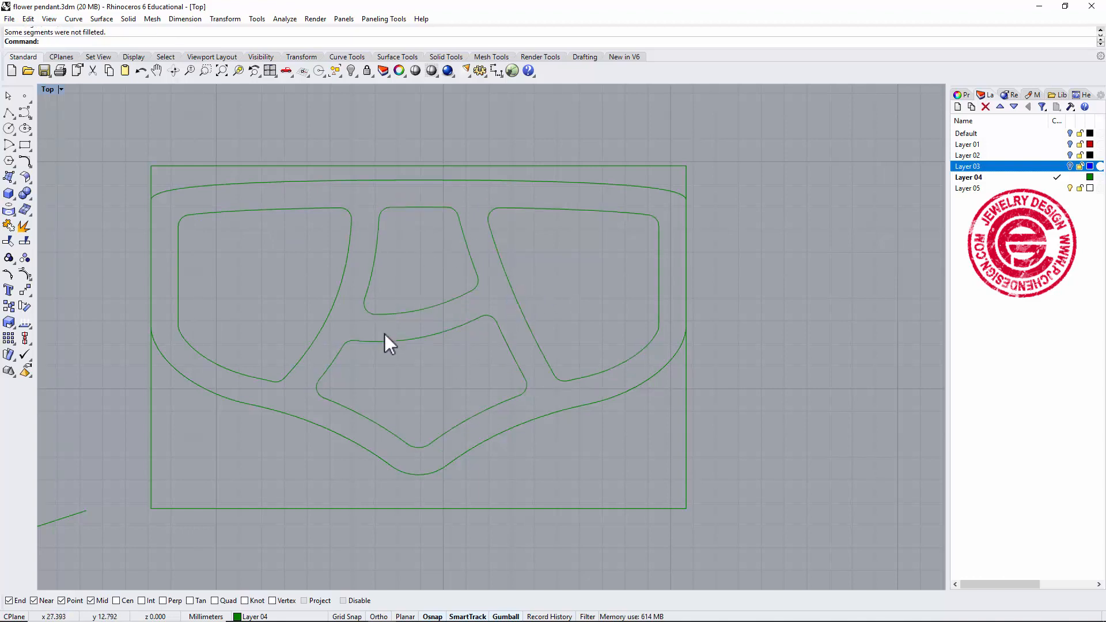
Create a planar surface from the outer rectangular border curve.
{"action": "scroll", "coordinate": [499, 391], "scroll_direction": "down", "scroll_amount": 3}
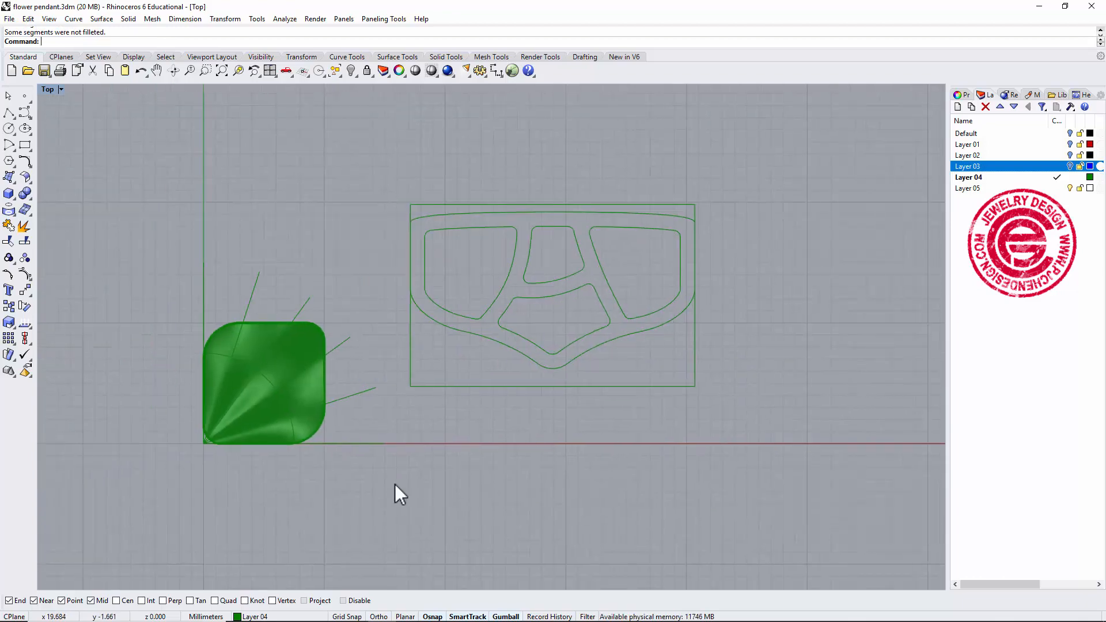
{"action": "right_click_drag", "start_coordinate": [498, 333], "coordinate": [554, 291]}
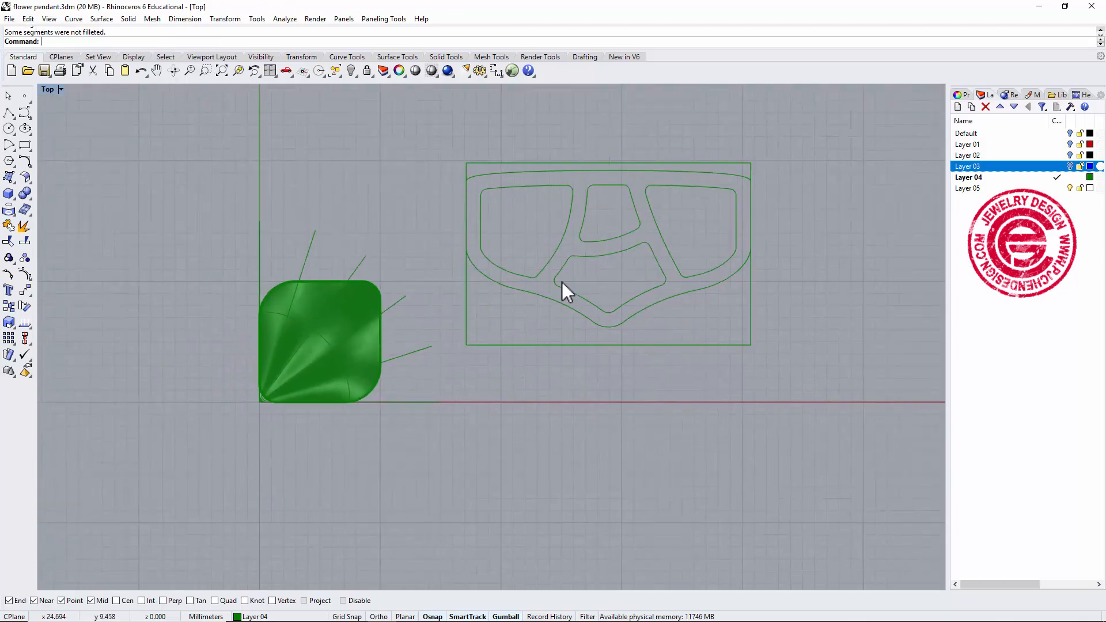
{"action": "scroll", "coordinate": [604, 261], "scroll_direction": "up", "scroll_amount": 4}
{"action": "scroll", "coordinate": [631, 257], "scroll_direction": "down", "scroll_amount": 4}
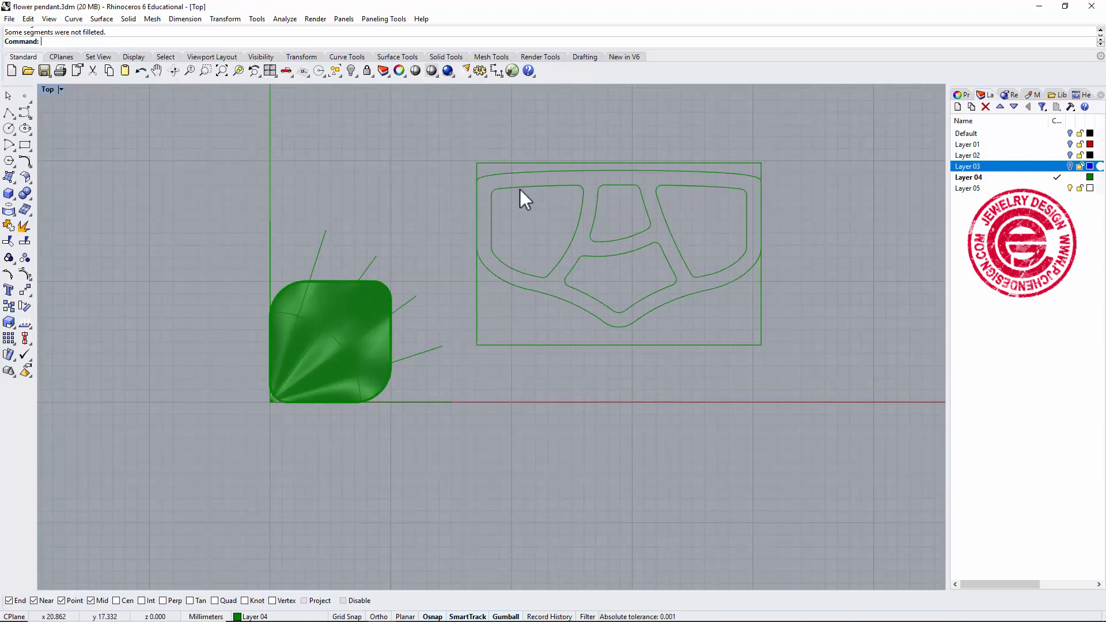
{"action": "left_click", "coordinate": [477, 293]}
{"action": "left_click", "coordinate": [18, 185]}
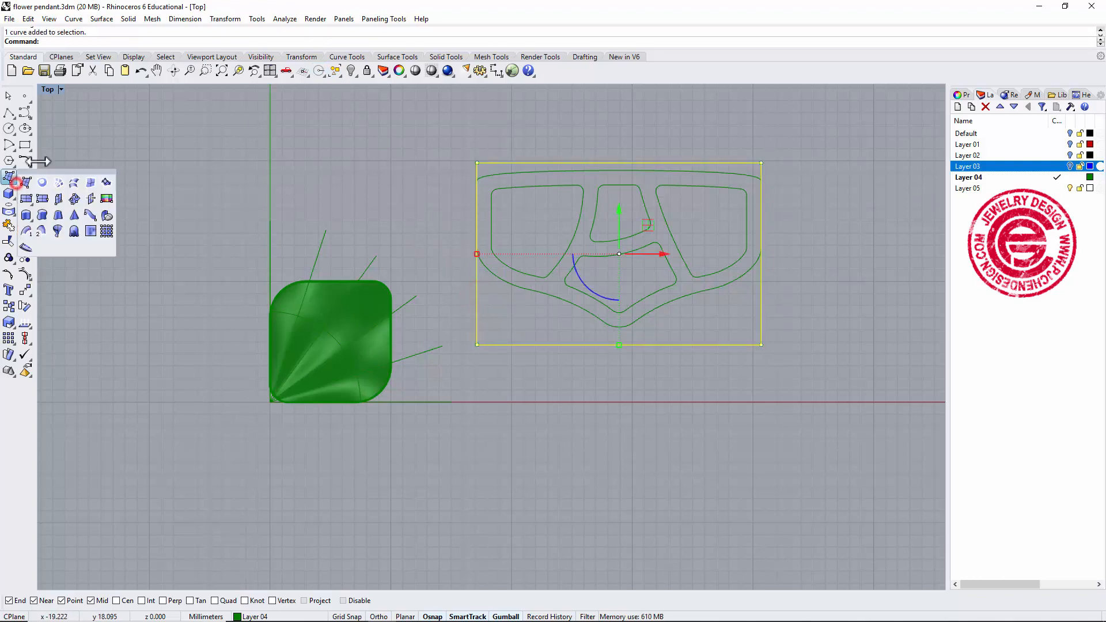
{"action": "left_click", "coordinate": [45, 179]}
{"action": "key", "text": "Escape"}
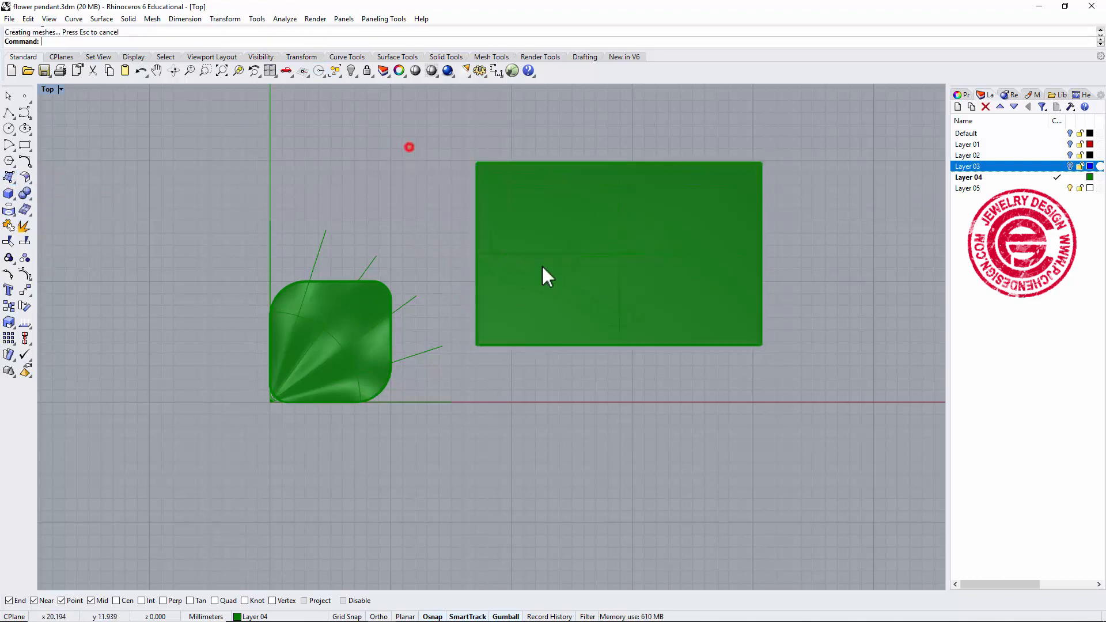
Select the five closed outline curves and set their display color to Red.
{"action": "scroll", "coordinate": [562, 277], "scroll_direction": "up", "scroll_amount": 1}
{"action": "scroll", "coordinate": [562, 279], "scroll_direction": "down", "scroll_amount": 1}
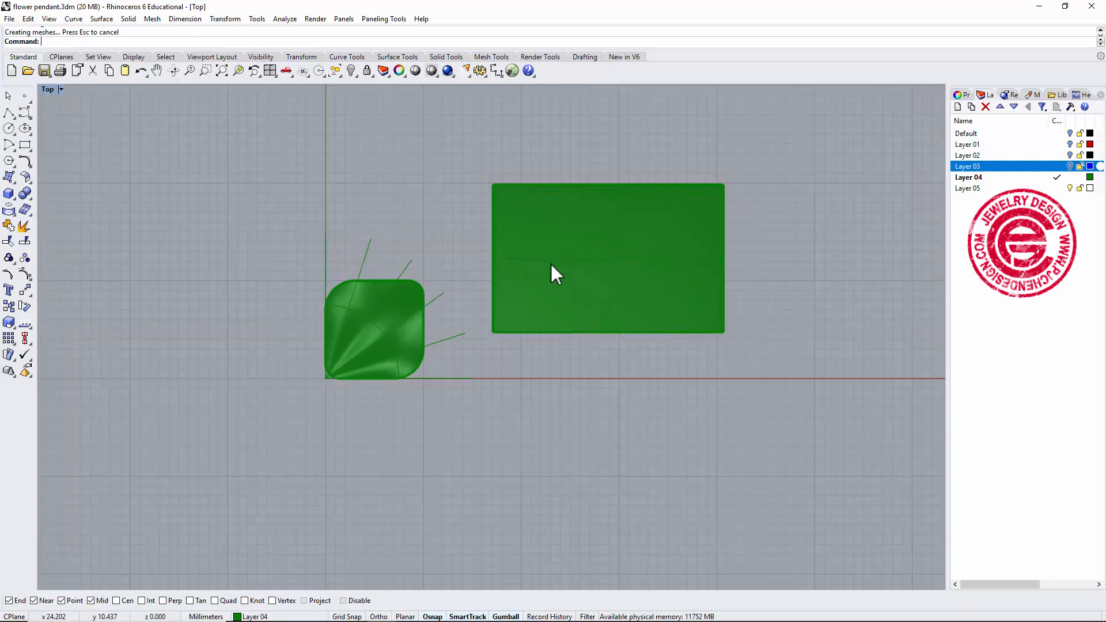
{"action": "left_click_drag", "start_coordinate": [447, 136], "coordinate": [714, 320]}
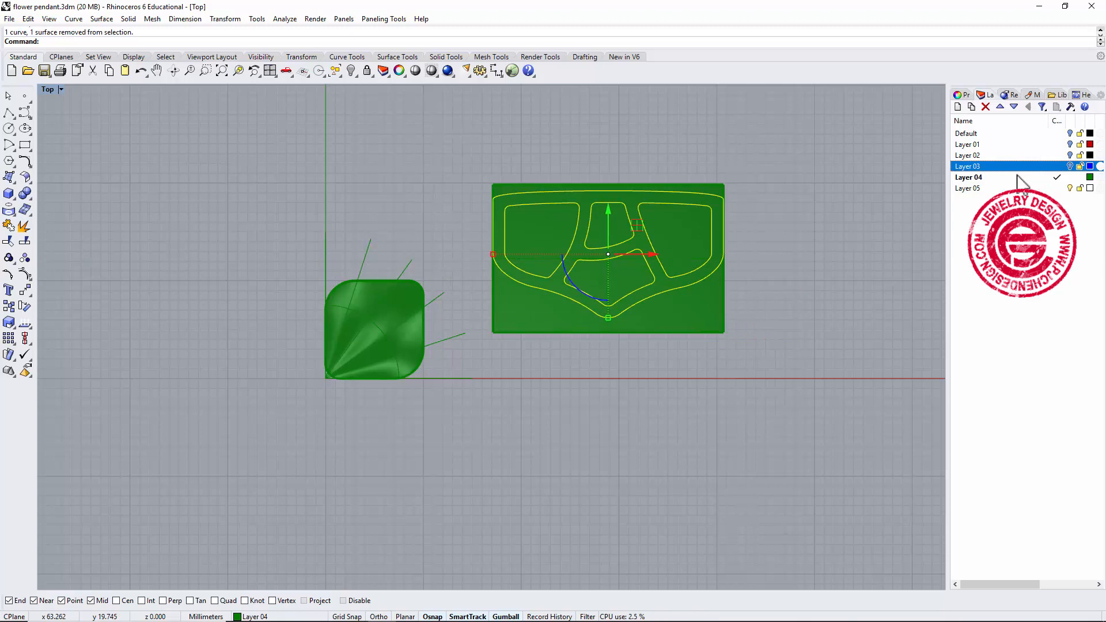
{"action": "left_click", "coordinate": [959, 95]}
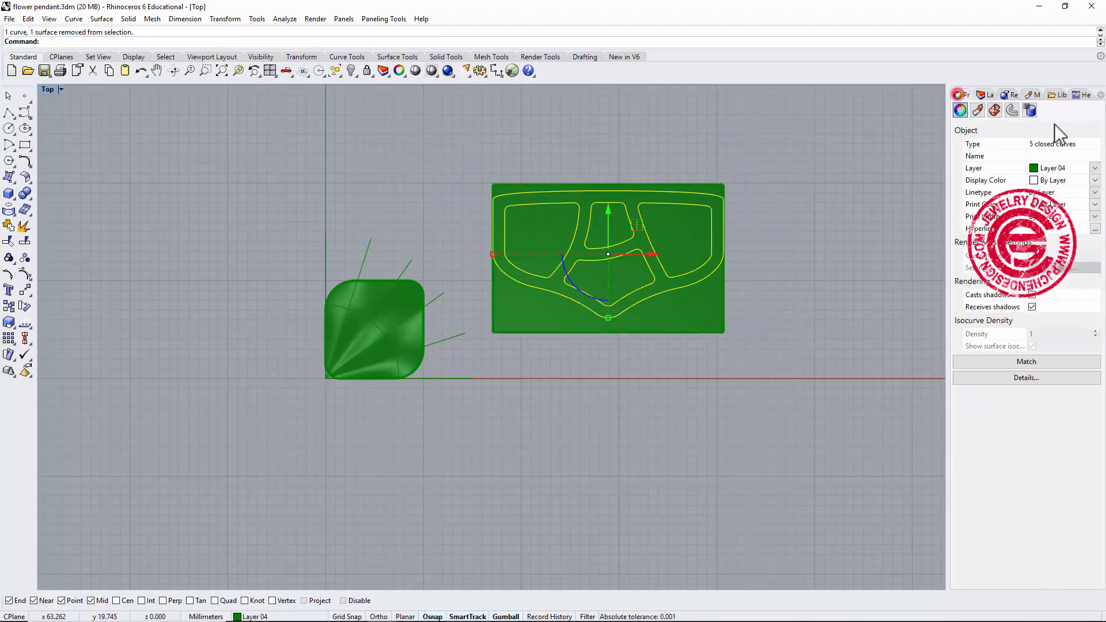
{"action": "left_click", "coordinate": [1095, 181]}
{"action": "left_click", "coordinate": [1051, 232]}
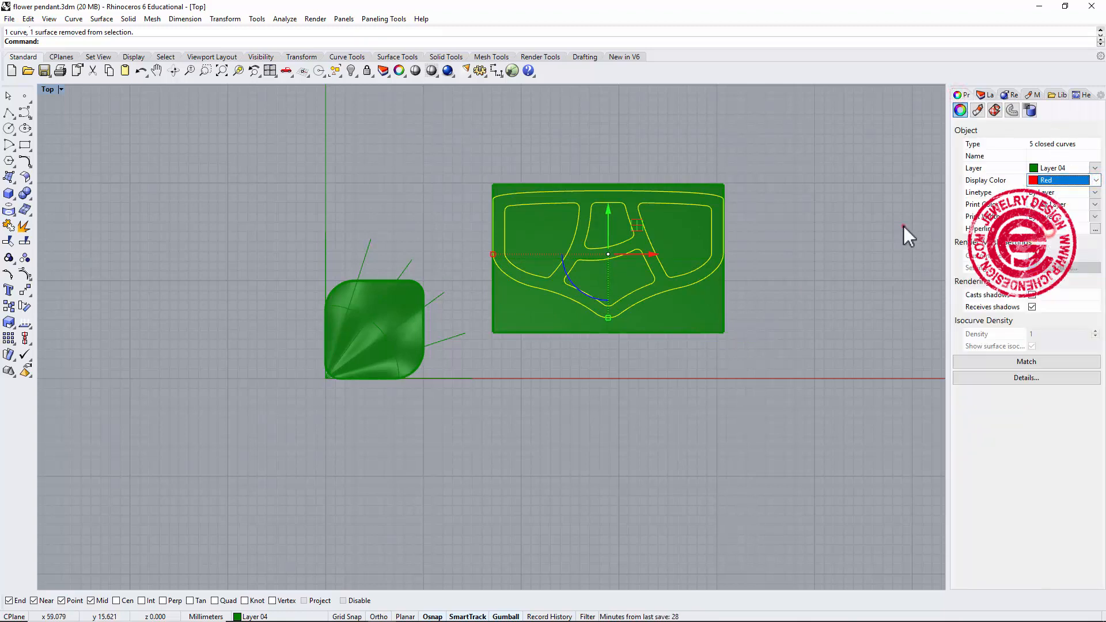
{"action": "left_click", "coordinate": [903, 226]}
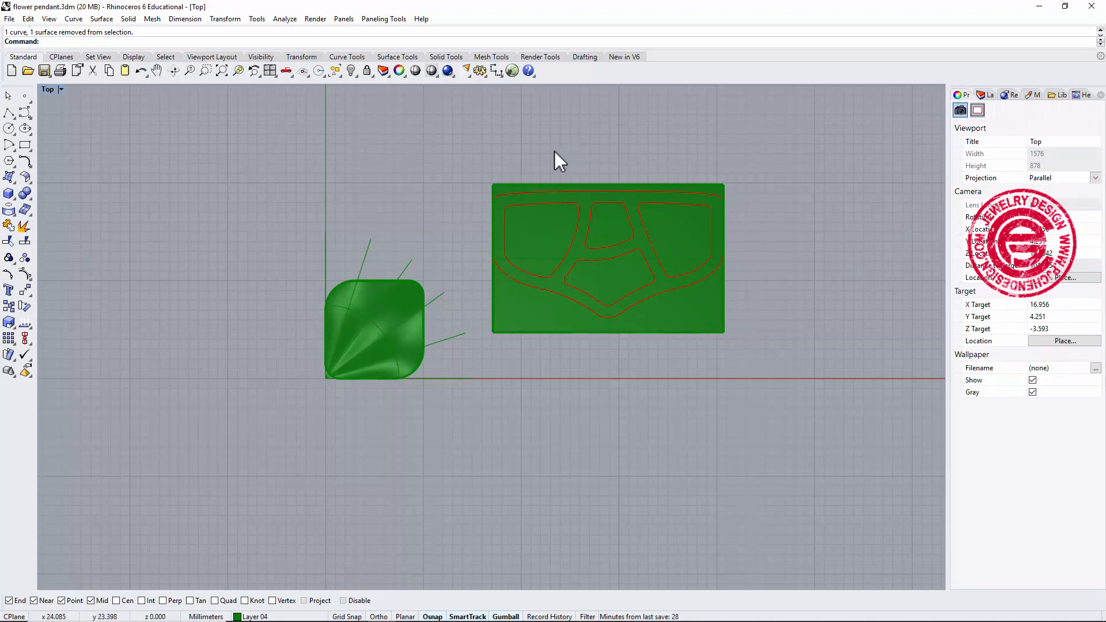
Flow the five red outline curves from the flat rectangular surface onto the petal surface using Flow along Surface, matching corresponding corners.
{"action": "left_click", "coordinate": [216, 19]}
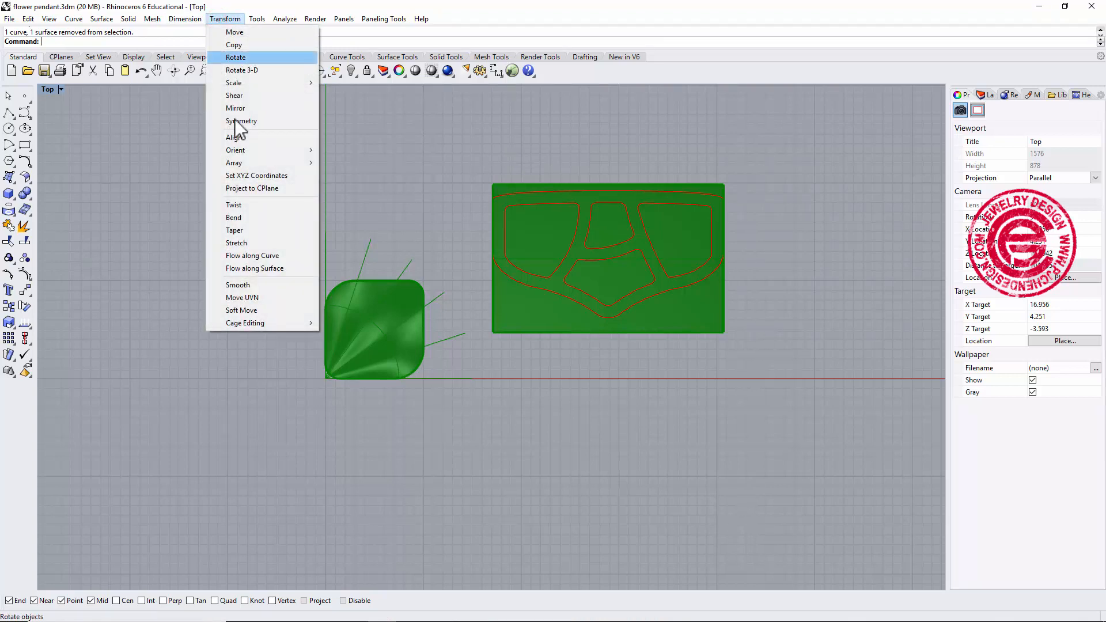
{"action": "left_click", "coordinate": [245, 268]}
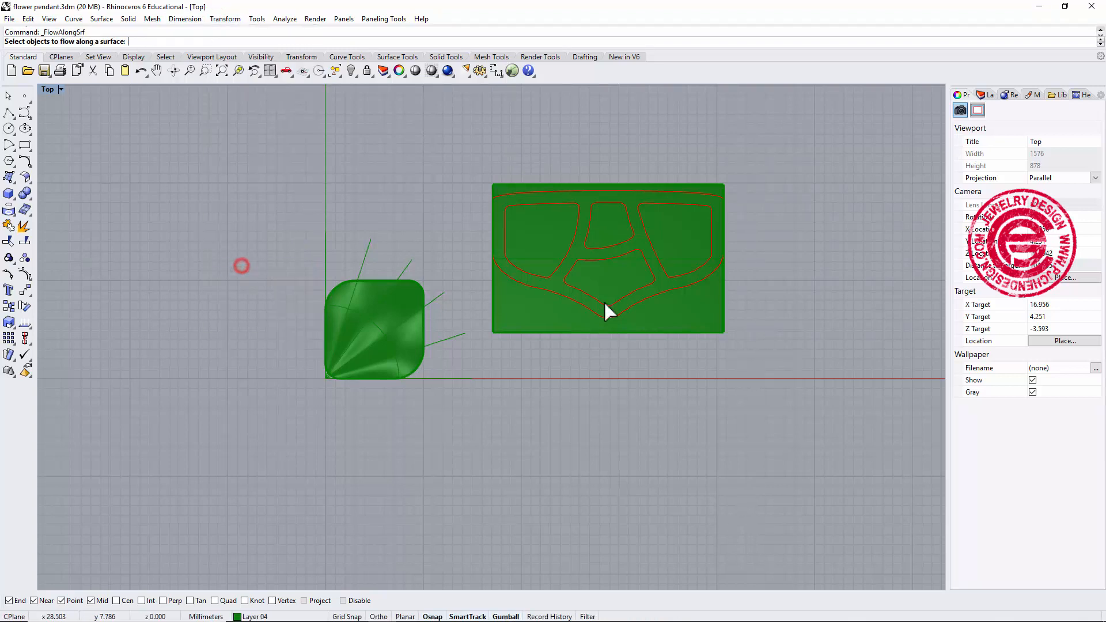
{"action": "left_click_drag", "start_coordinate": [464, 159], "coordinate": [743, 325]}
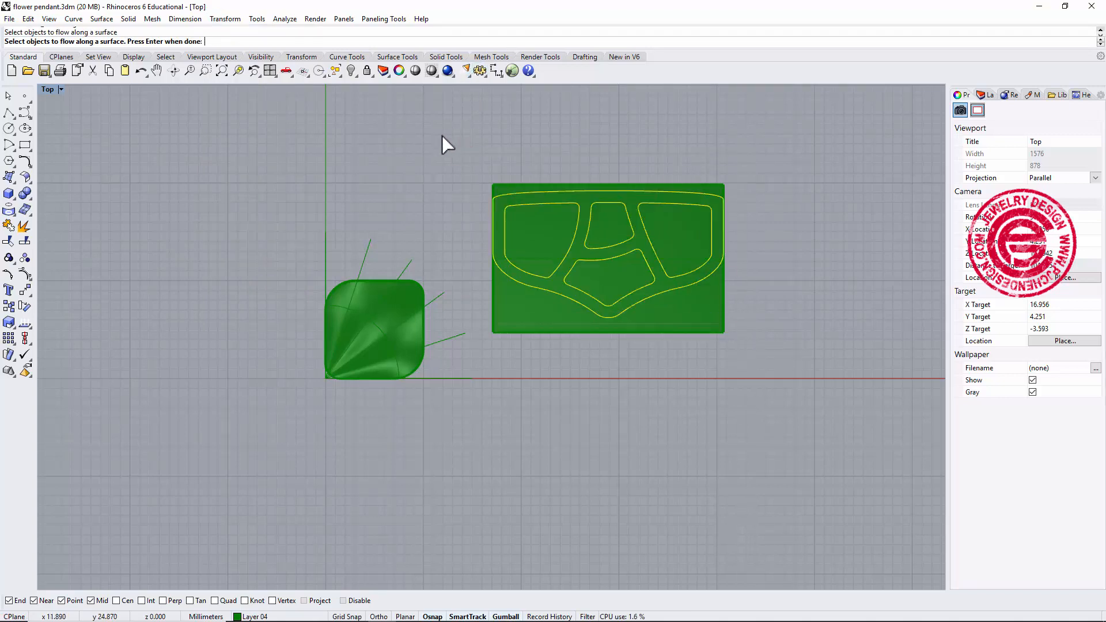
{"action": "key", "text": "Return"}
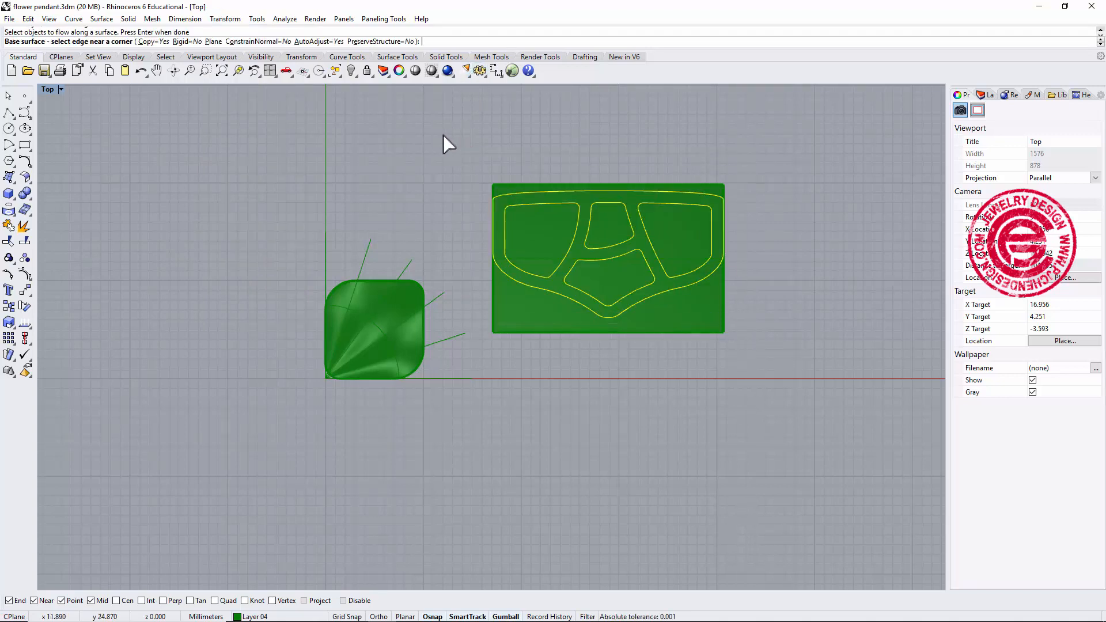
{"action": "left_click", "coordinate": [496, 182]}
{"action": "scroll", "coordinate": [322, 369], "scroll_direction": "up", "scroll_amount": 6}
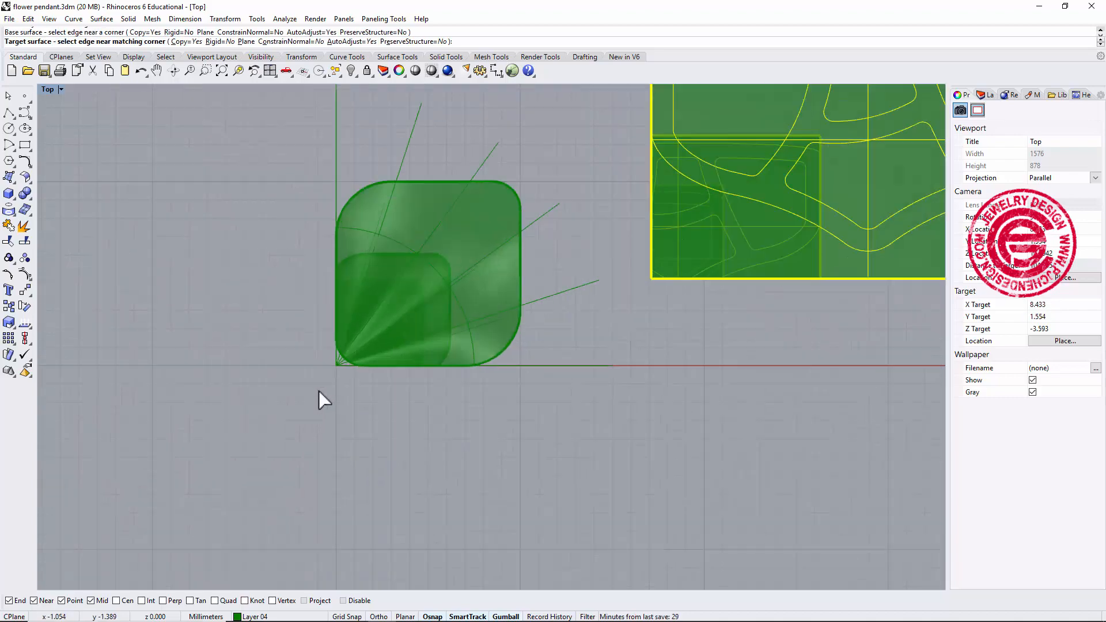
{"action": "left_click", "coordinate": [343, 289]}
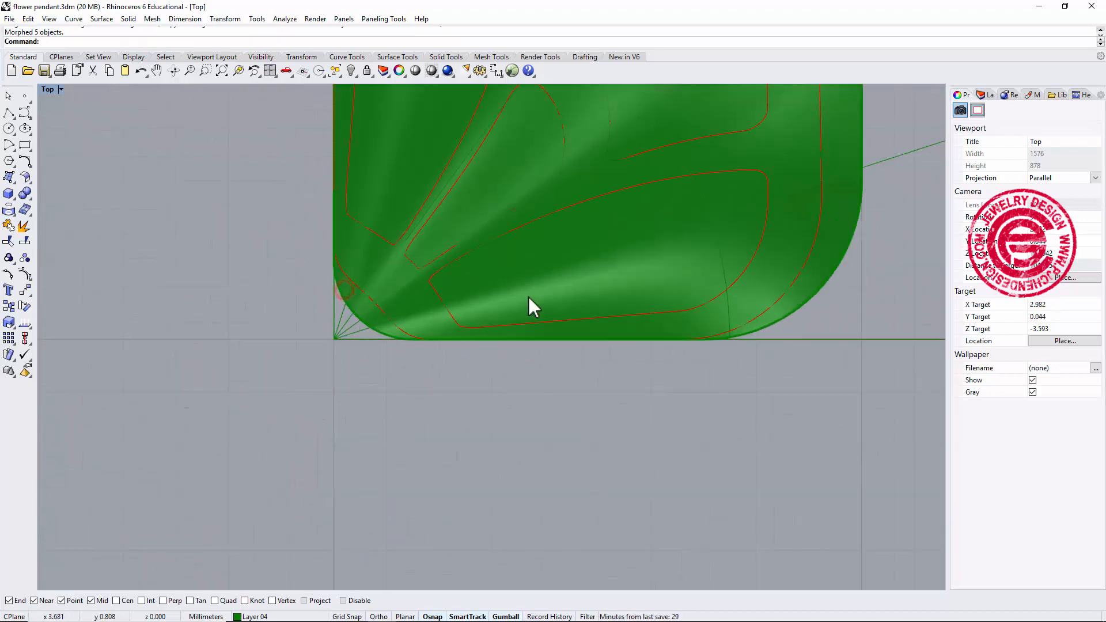
Examine the flowed outline curves on the petal surface from closer up, checking their fit.
{"action": "scroll", "coordinate": [541, 297], "scroll_direction": "down", "scroll_amount": 3}
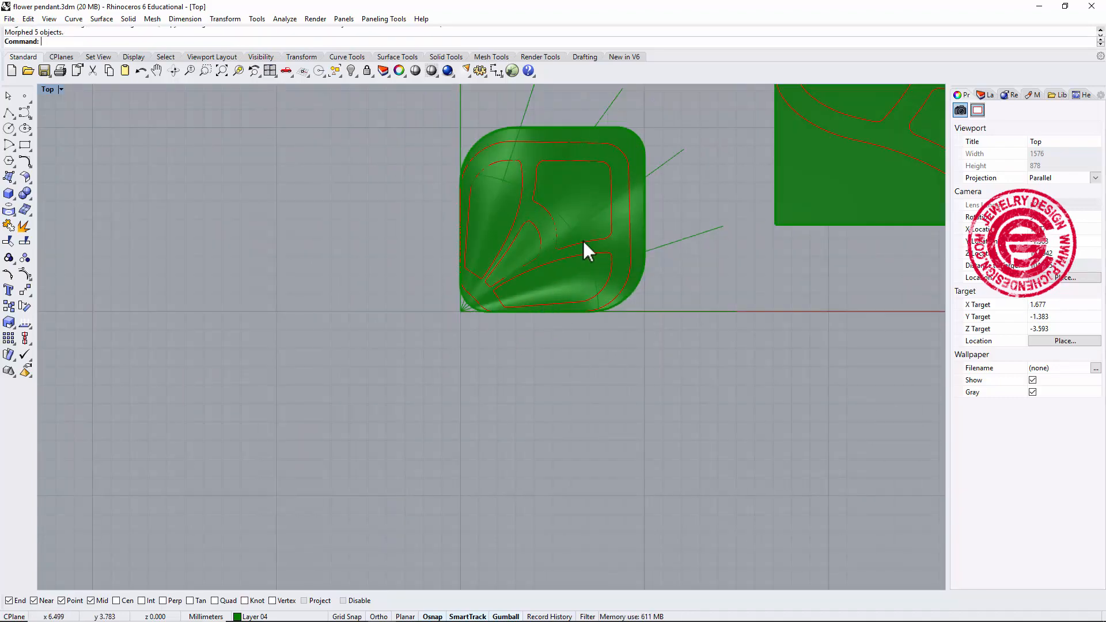
{"action": "right_click_drag", "start_coordinate": [593, 231], "coordinate": [571, 280]}
{"action": "scroll", "coordinate": [553, 277], "scroll_direction": "up", "scroll_amount": 2}
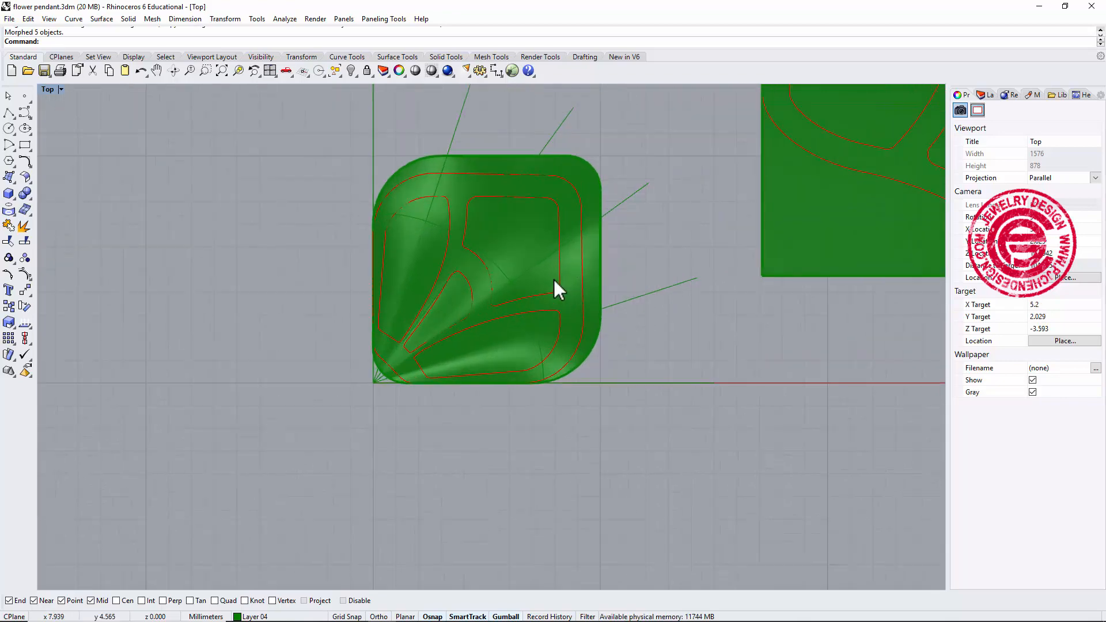
{"action": "scroll", "coordinate": [553, 277], "scroll_direction": "down", "scroll_amount": 6}
{"action": "right_click_drag", "start_coordinate": [769, 273], "coordinate": [575, 320]}
{"action": "right_click_drag", "start_coordinate": [472, 376], "coordinate": [435, 401]}
{"action": "scroll", "coordinate": [464, 375], "scroll_direction": "up", "scroll_amount": 4}
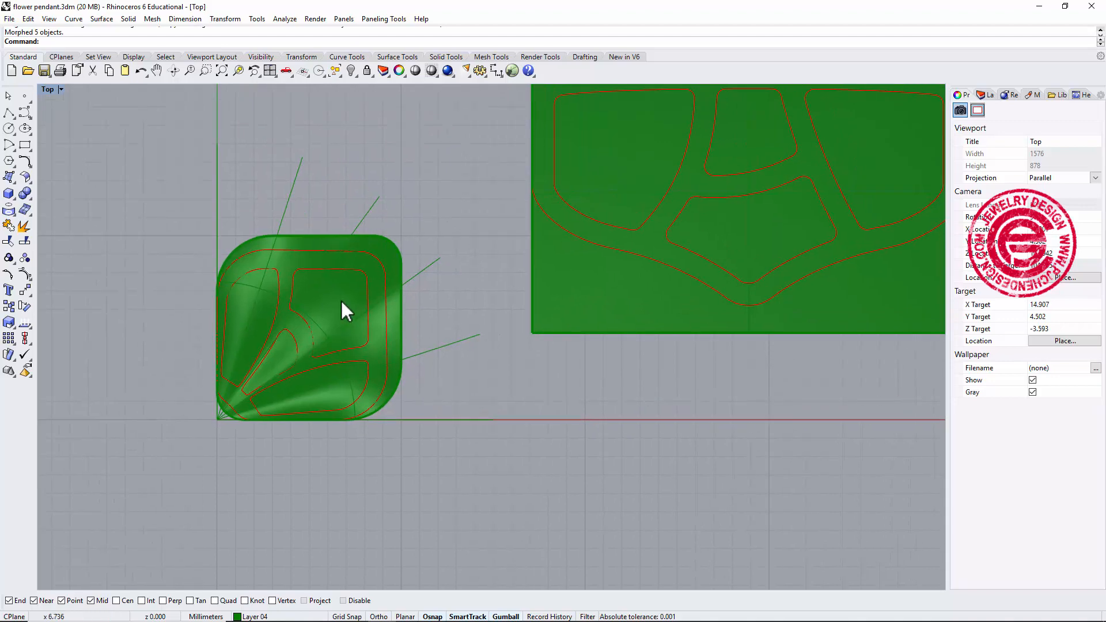
{"action": "scroll", "coordinate": [343, 299], "scroll_direction": "up", "scroll_amount": 3}
{"action": "scroll", "coordinate": [343, 298], "scroll_direction": "down", "scroll_amount": 2}
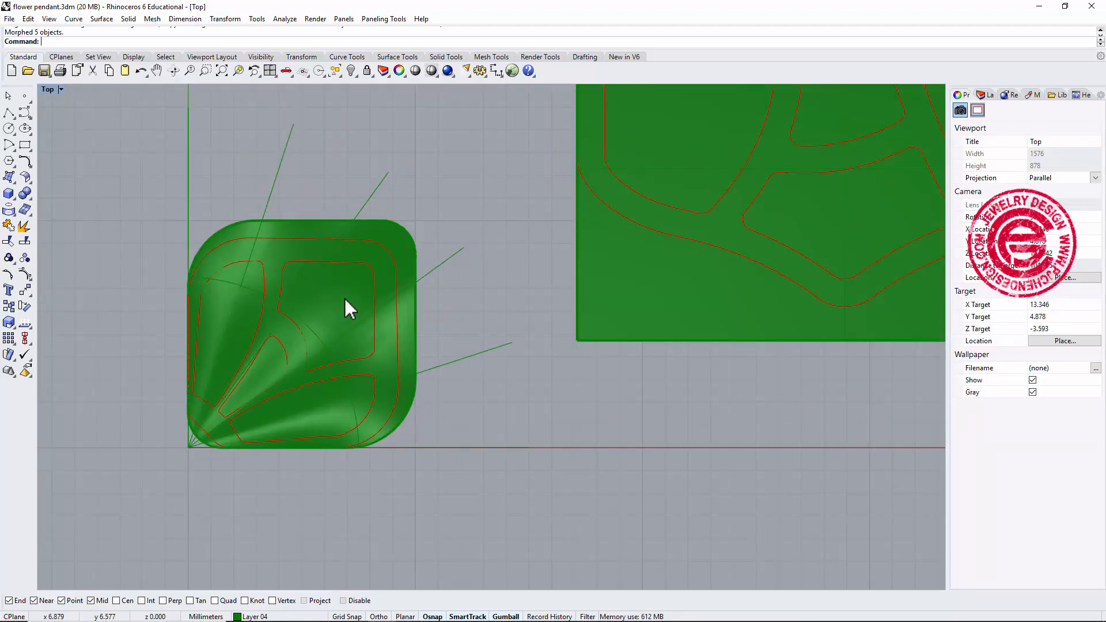
{"action": "right_click_drag", "start_coordinate": [344, 296], "coordinate": [399, 245]}
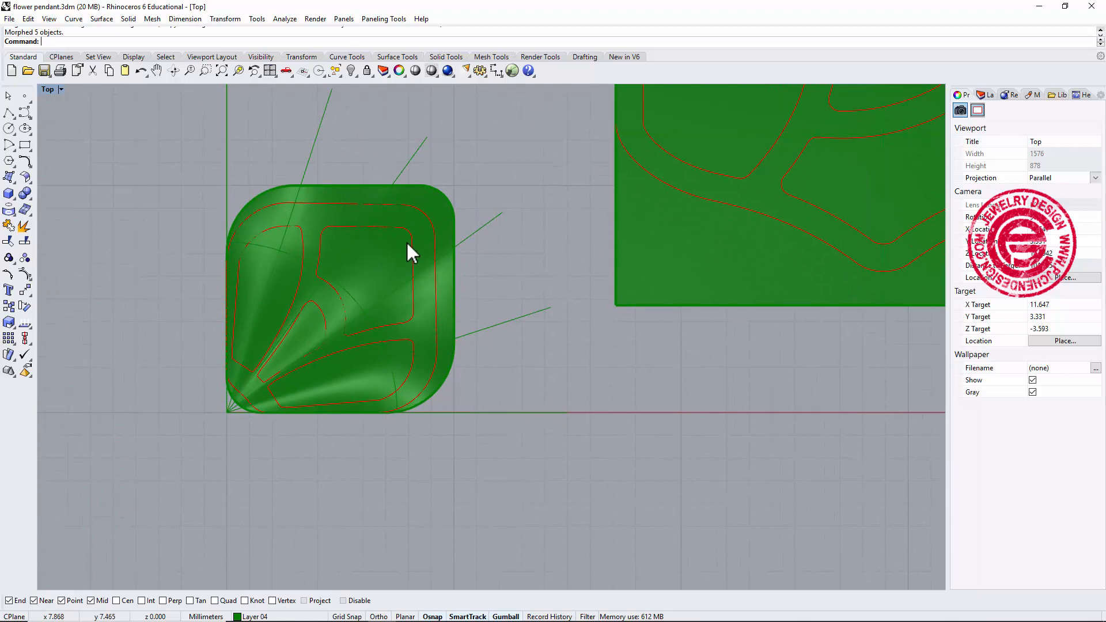
{"action": "left_click", "coordinate": [431, 221]}
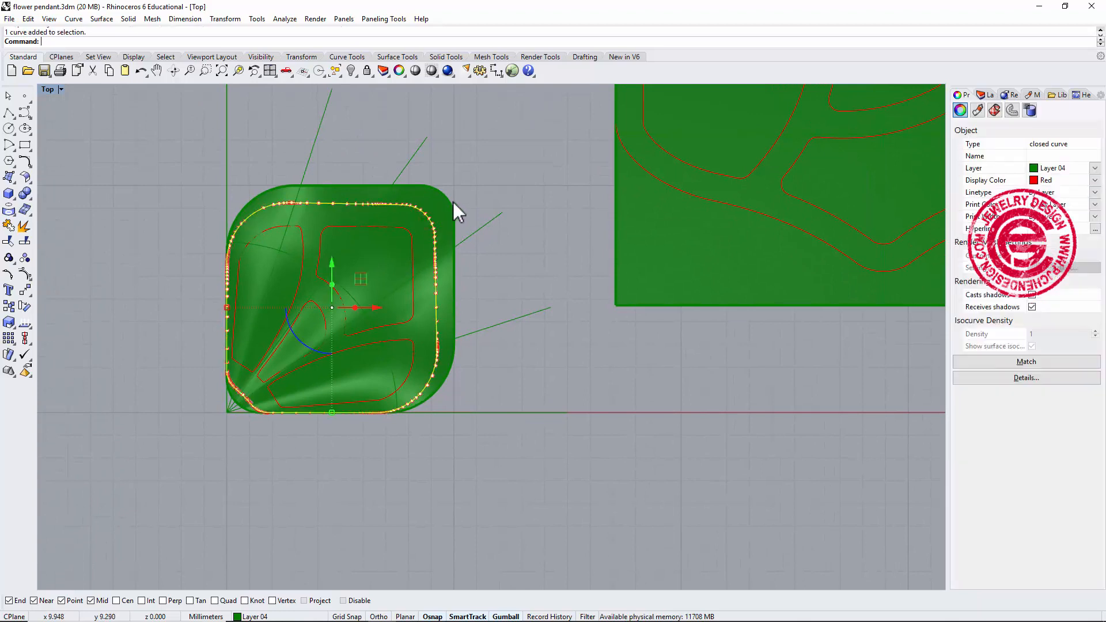
{"action": "left_click", "coordinate": [450, 203]}
{"action": "left_click", "coordinate": [529, 166]}
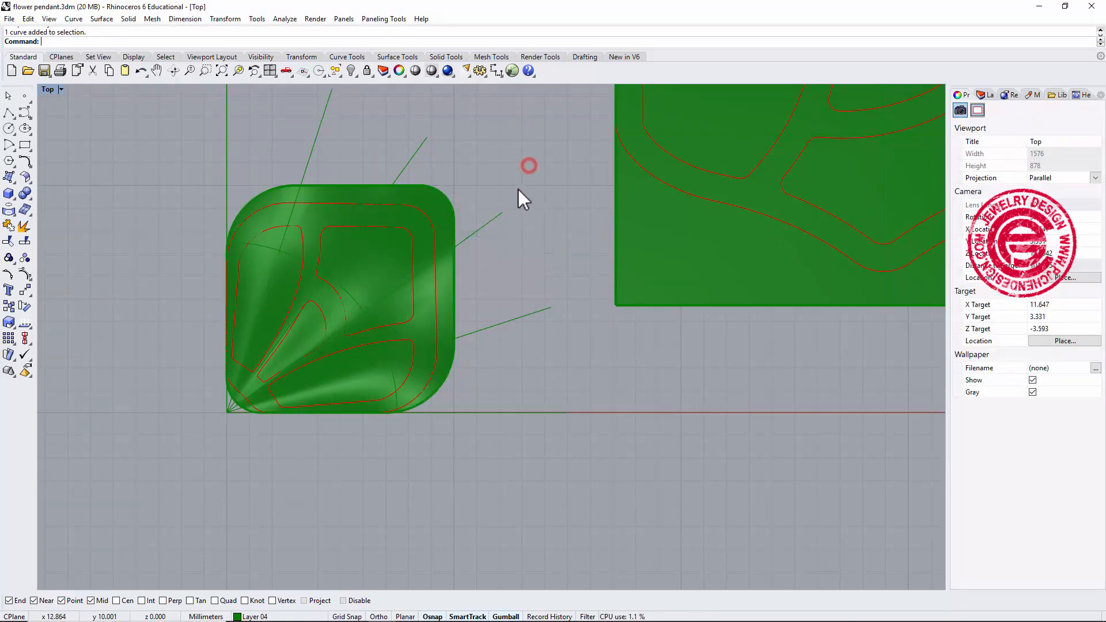
{"action": "scroll", "coordinate": [765, 243], "scroll_direction": "down", "scroll_amount": 3}
{"action": "scroll", "coordinate": [817, 196], "scroll_direction": "down", "scroll_amount": 3}
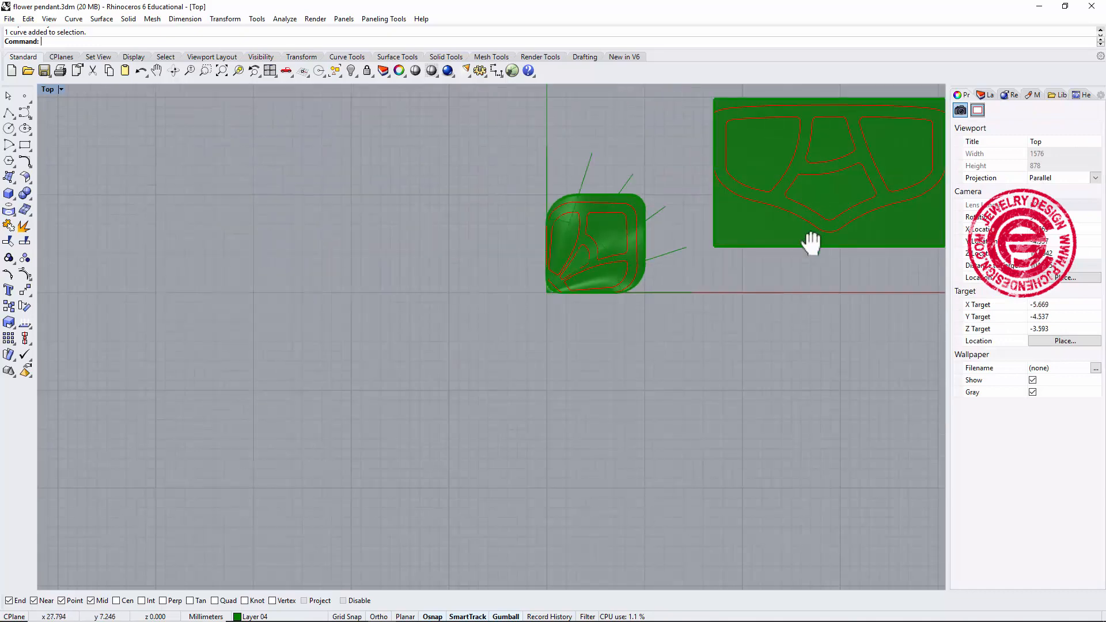
{"action": "right_click_drag", "start_coordinate": [811, 243], "coordinate": [726, 259]}
{"action": "scroll", "coordinate": [547, 242], "scroll_direction": "up", "scroll_amount": 2}
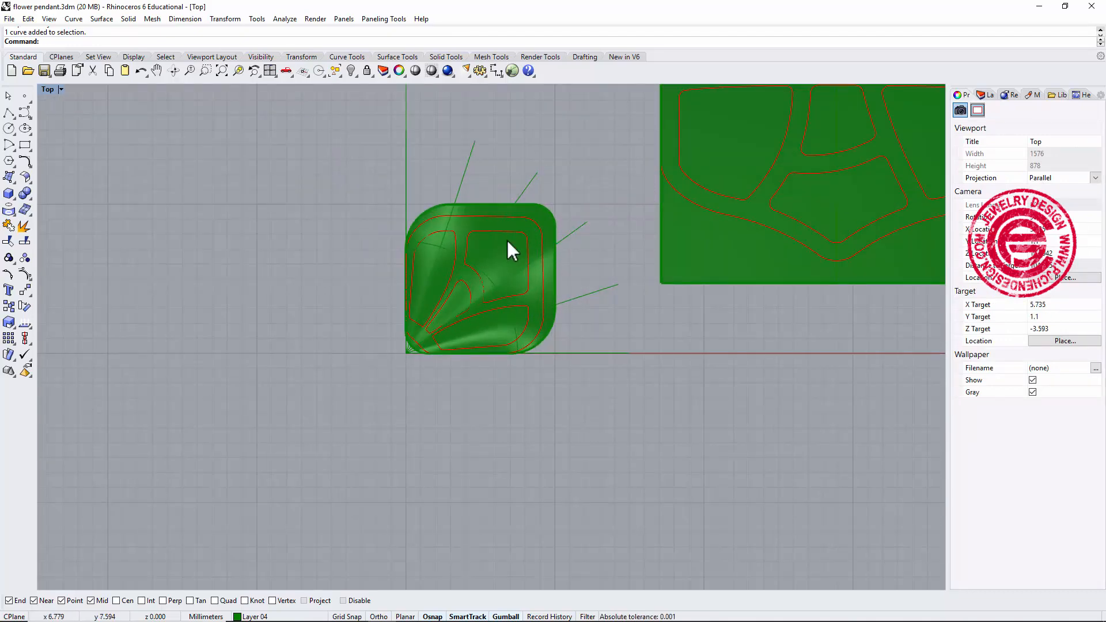
{"action": "scroll", "coordinate": [499, 226], "scroll_direction": "down", "scroll_amount": 1}
{"action": "right_click_drag", "start_coordinate": [575, 257], "coordinate": [396, 262]}
{"action": "right_click_drag", "start_coordinate": [485, 289], "coordinate": [493, 352]}
{"action": "scroll", "coordinate": [444, 291], "scroll_direction": "up", "scroll_amount": 1}
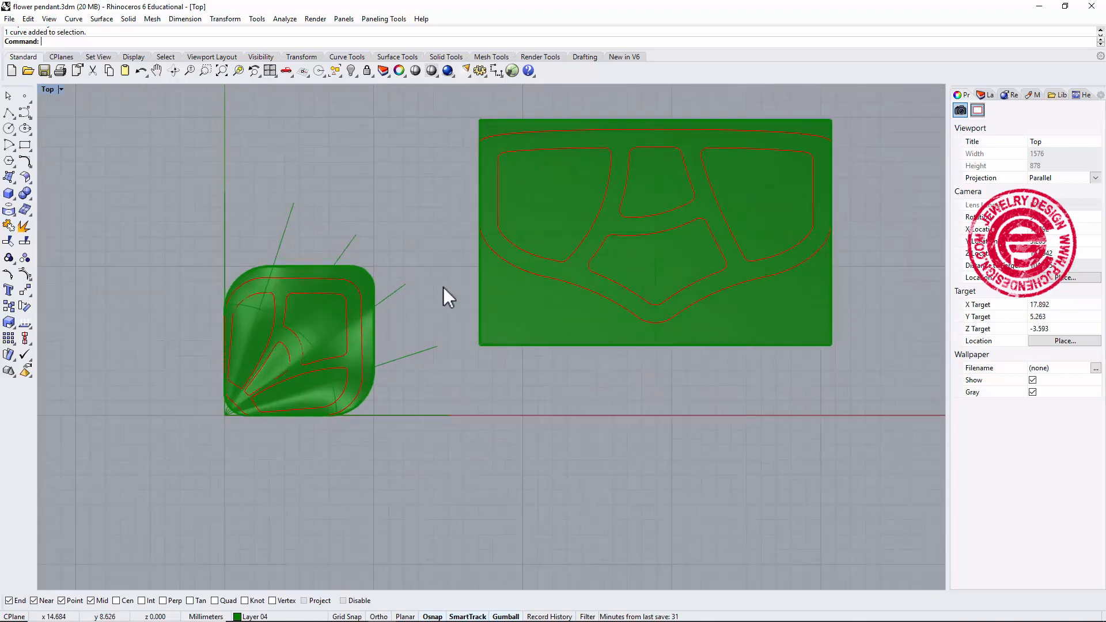
Select the petal surface, the straight baseline curve beneath it and the flat rectangular surface together.
{"action": "left_click", "coordinate": [369, 281]}
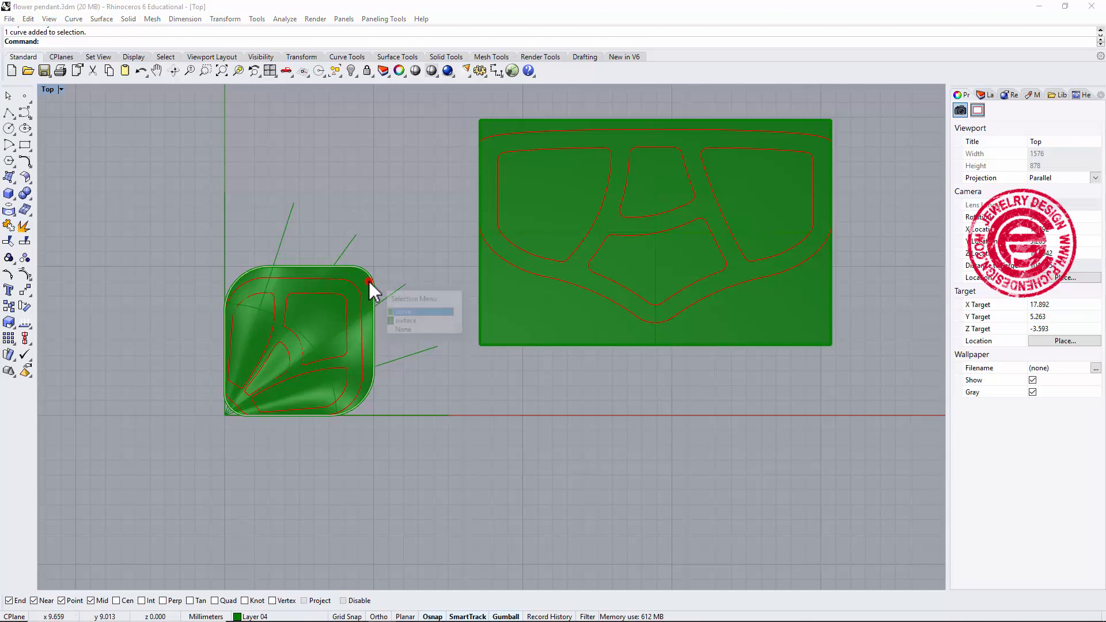
{"action": "left_click", "coordinate": [406, 320]}
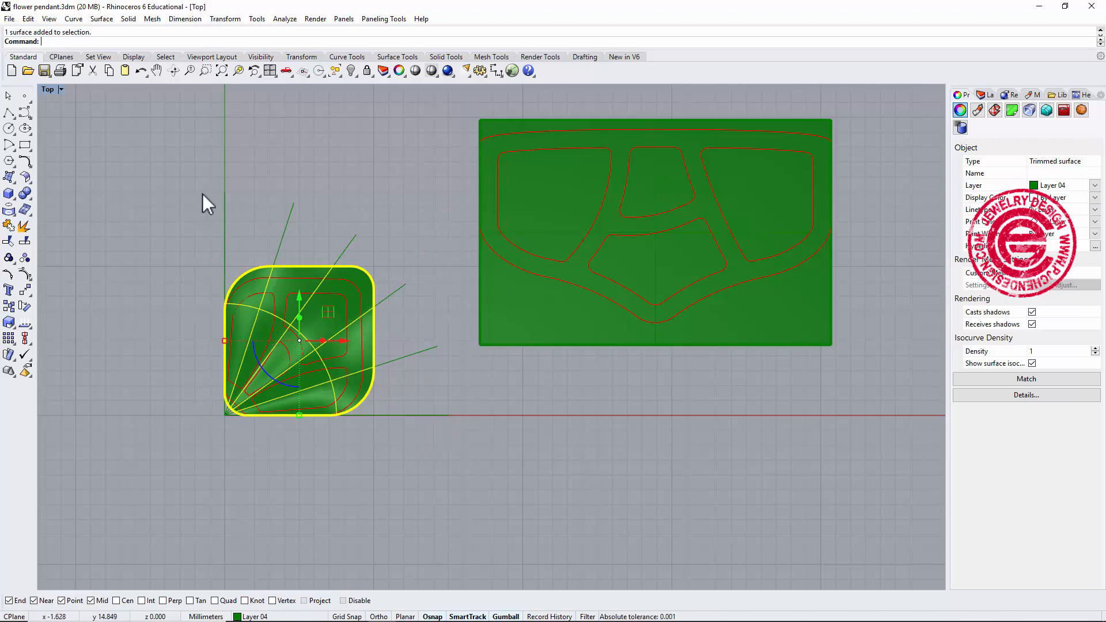
{"action": "left_click", "coordinate": [433, 415]}
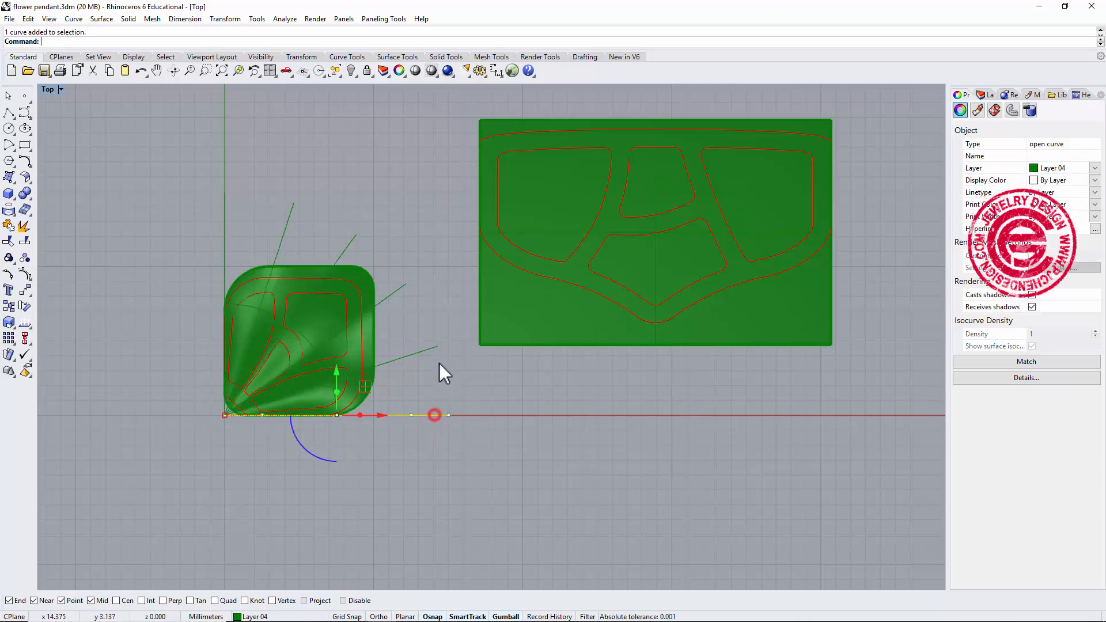
{"action": "left_click", "coordinate": [553, 309]}
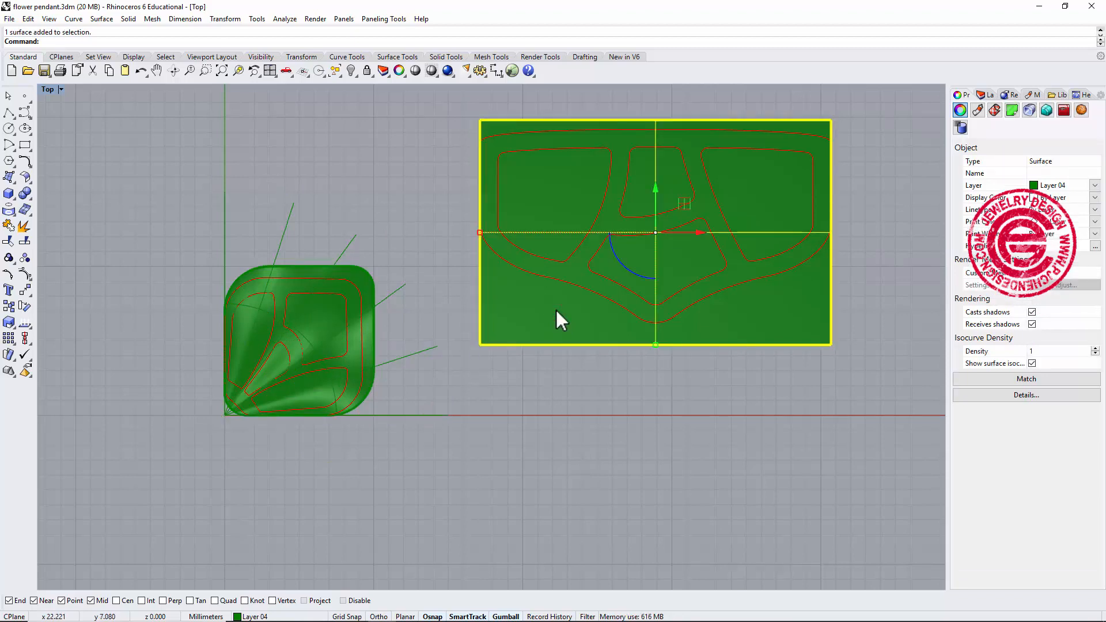
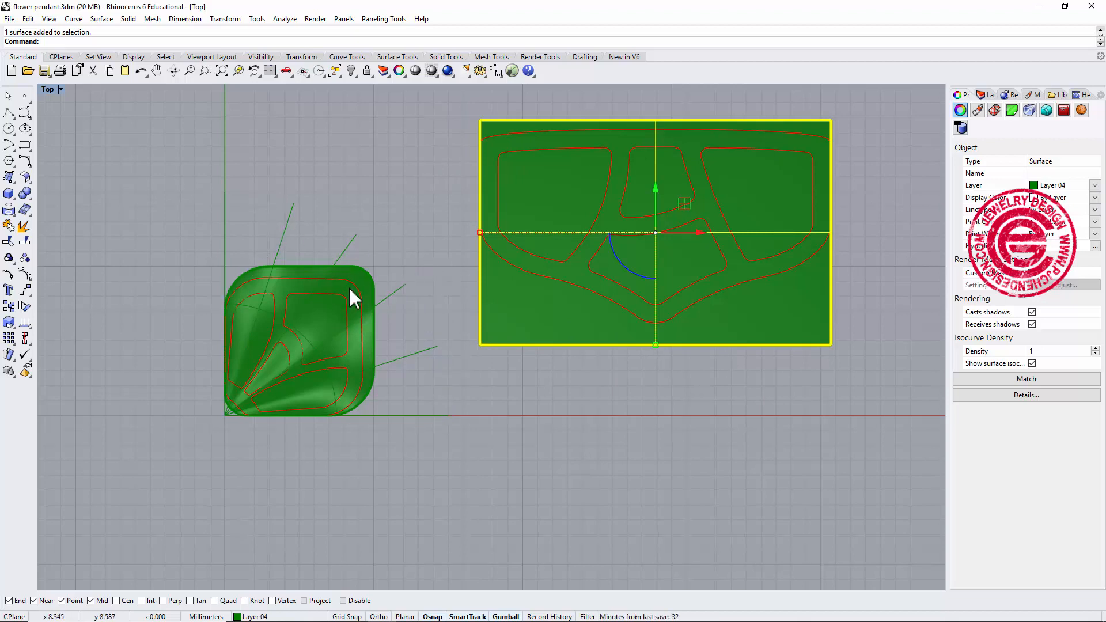
Inspect individual flowed outline curves on the petal, then undo the Flow along Surface operation.
{"action": "scroll", "coordinate": [353, 298], "scroll_direction": "up", "scroll_amount": 1}
{"action": "scroll", "coordinate": [415, 309], "scroll_direction": "down", "scroll_amount": 1}
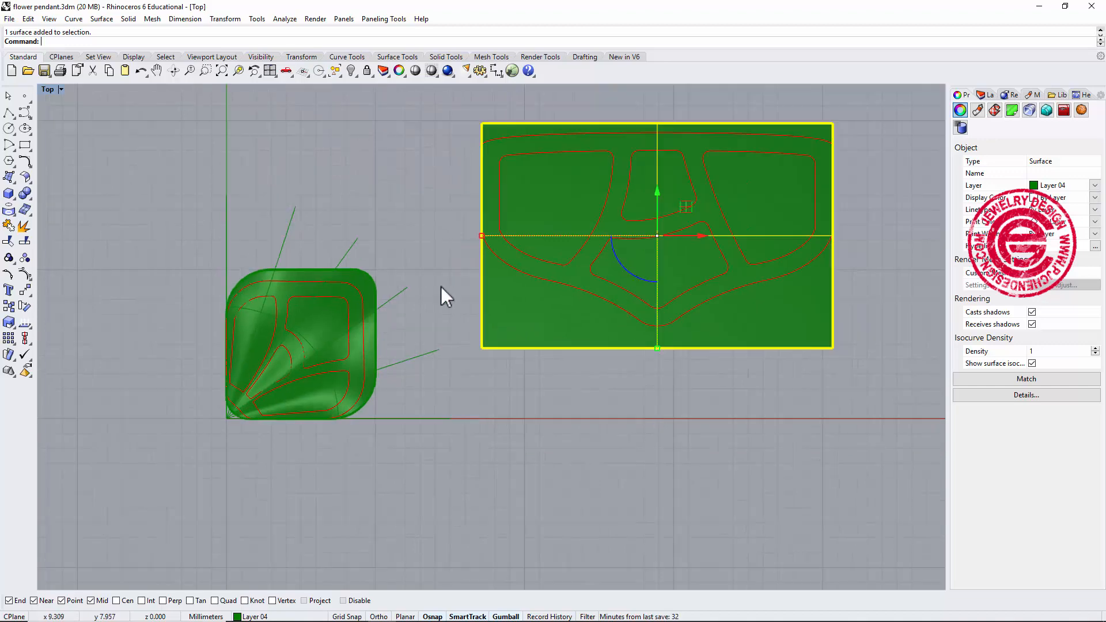
{"action": "left_click", "coordinate": [656, 354]}
{"action": "scroll", "coordinate": [655, 348], "scroll_direction": "up", "scroll_amount": 1}
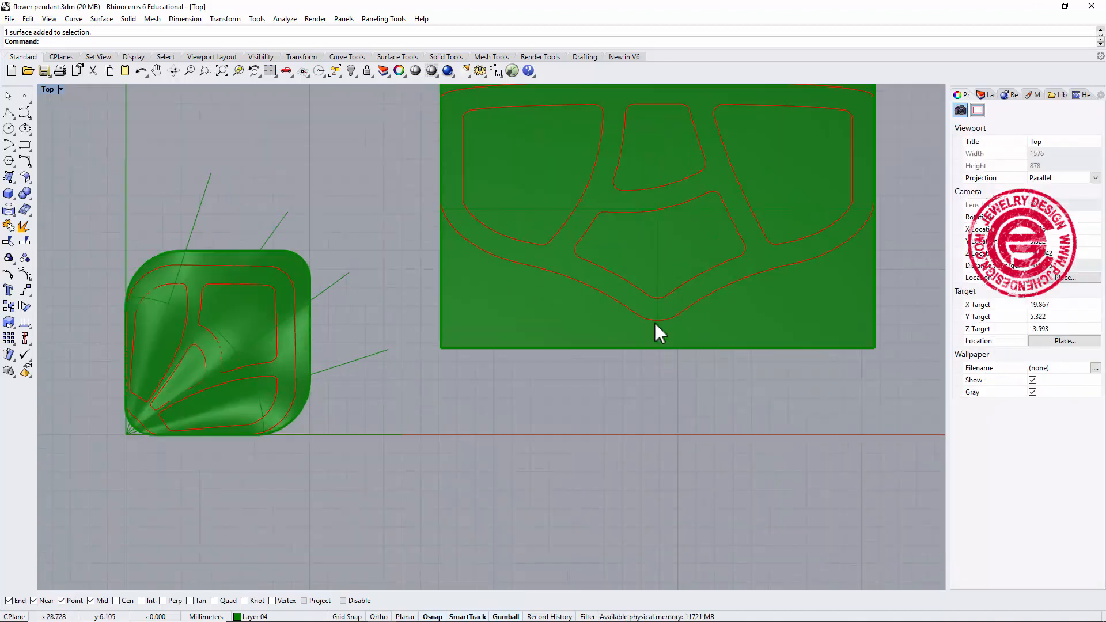
{"action": "left_click", "coordinate": [657, 350]}
{"action": "left_click", "coordinate": [694, 391]}
{"action": "left_click", "coordinate": [606, 411]}
{"action": "left_click", "coordinate": [286, 274]}
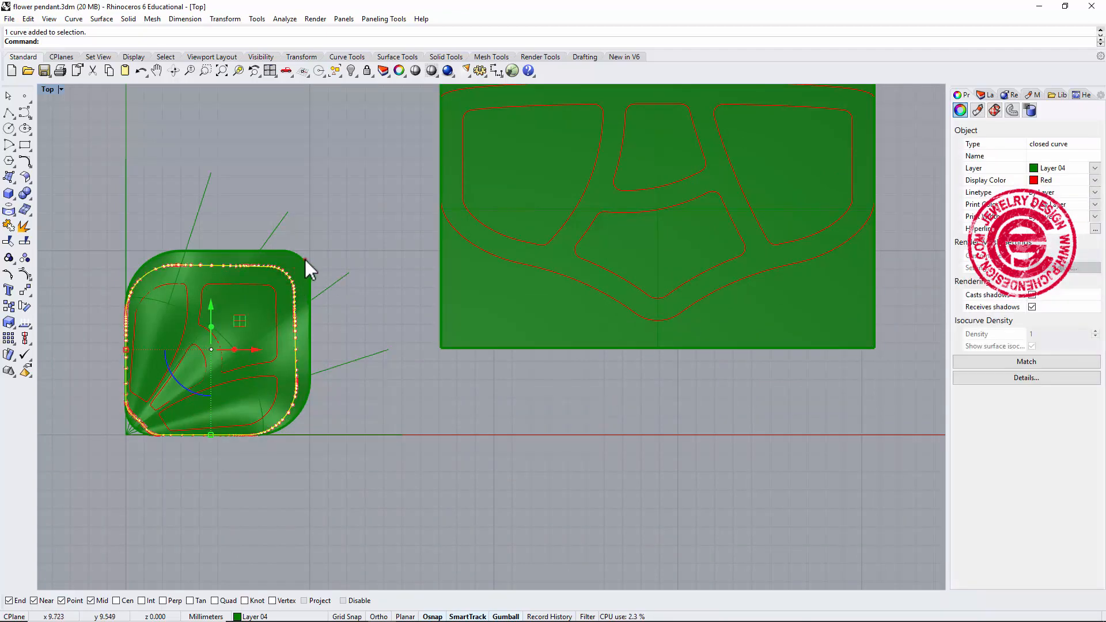
{"action": "left_click", "coordinate": [304, 259]}
{"action": "left_click", "coordinate": [333, 222]}
{"action": "scroll", "coordinate": [353, 196], "scroll_direction": "down", "scroll_amount": 5}
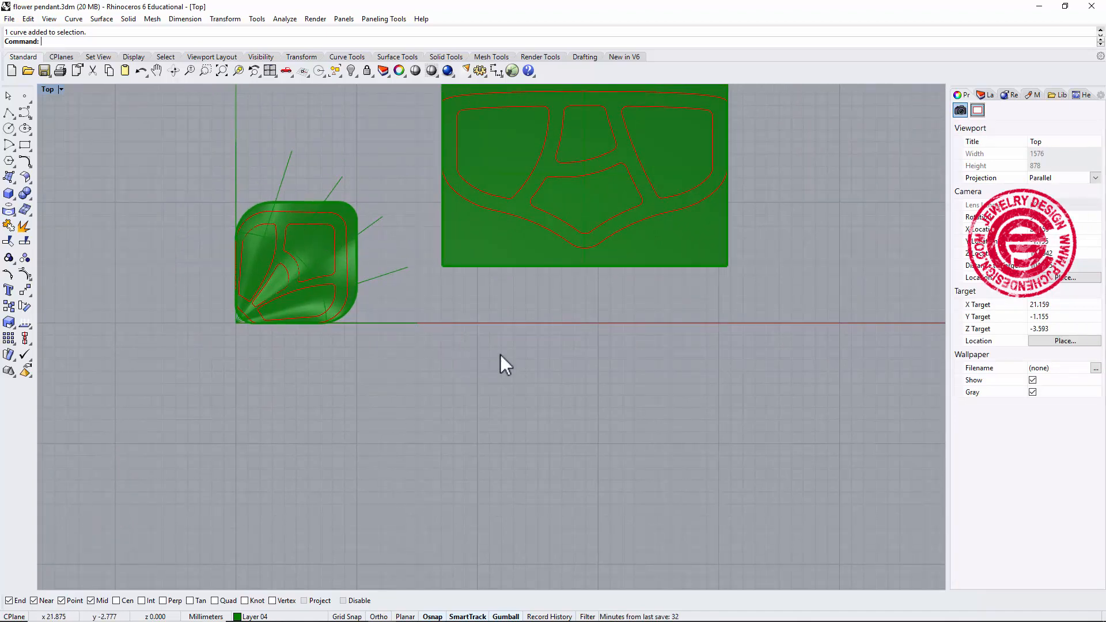
{"action": "scroll", "coordinate": [342, 210], "scroll_direction": "up", "scroll_amount": 2}
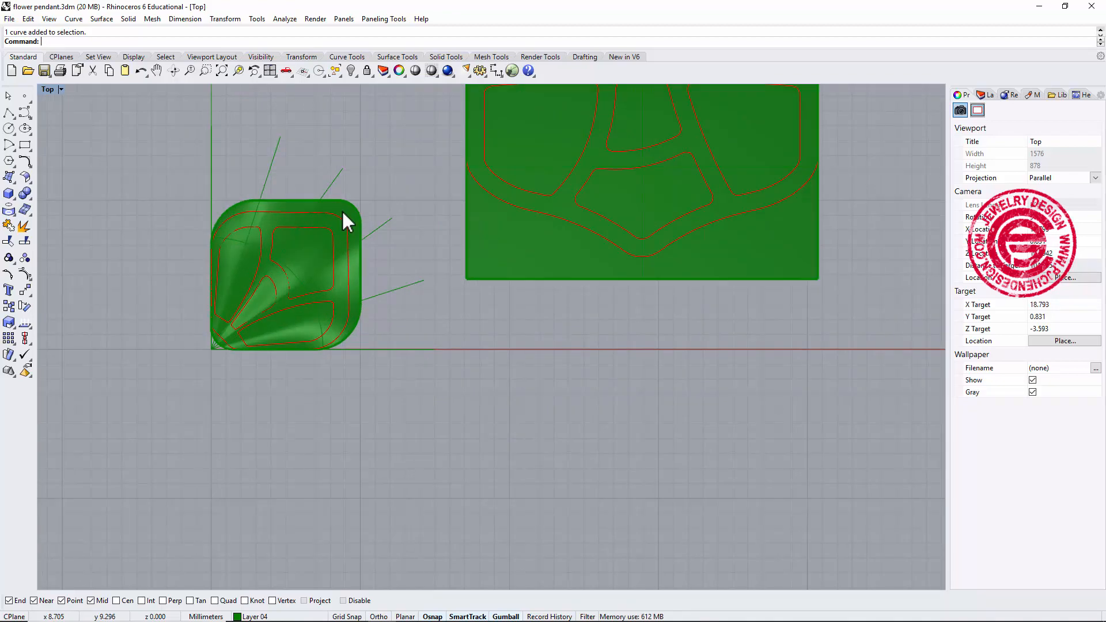
{"action": "scroll", "coordinate": [342, 211], "scroll_direction": "down", "scroll_amount": 2}
{"action": "right_click_drag", "start_coordinate": [395, 250], "coordinate": [397, 306]}
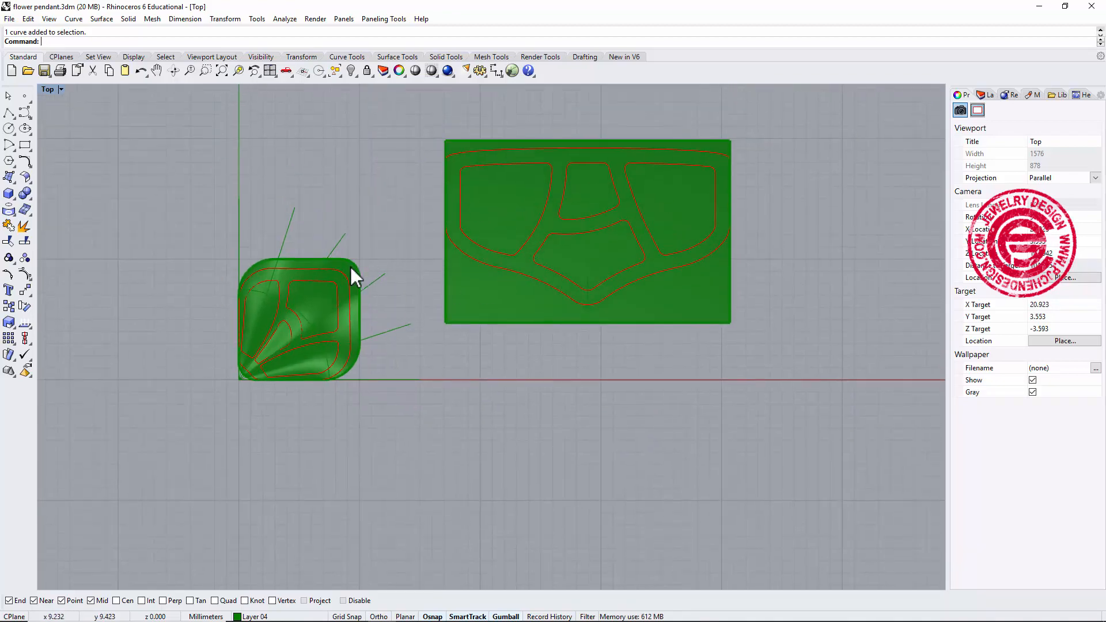
{"action": "scroll", "coordinate": [352, 267], "scroll_direction": "up", "scroll_amount": 1}
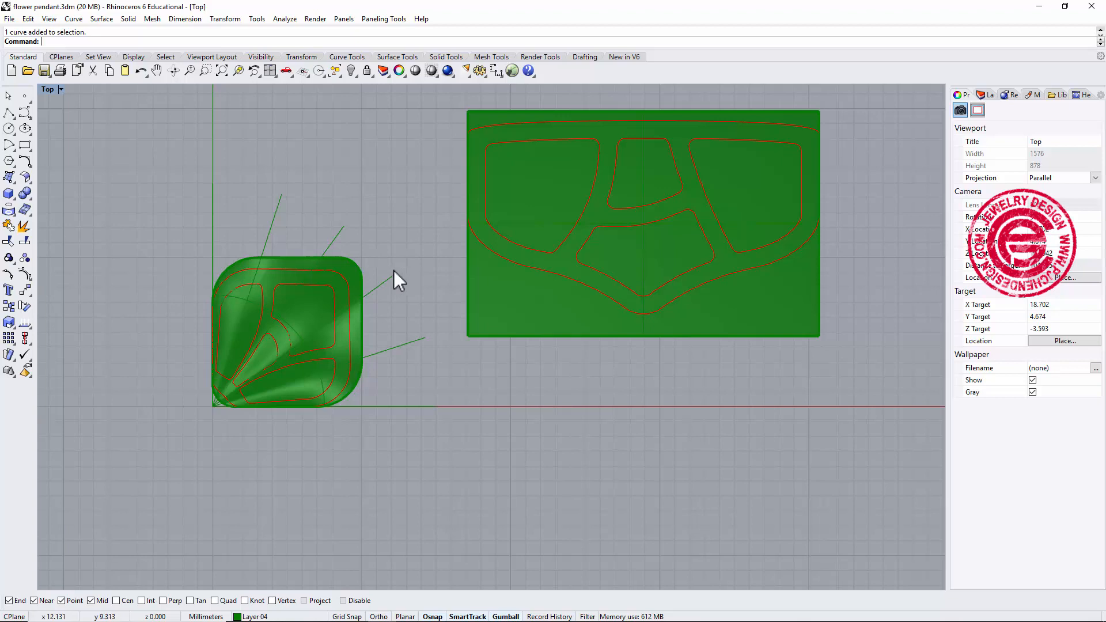
{"action": "key", "text": "ctrl+z"}
Shrink the petal's trimmed surface with ShrinkTrimmedSrf.
{"action": "left_click", "coordinate": [344, 326]}
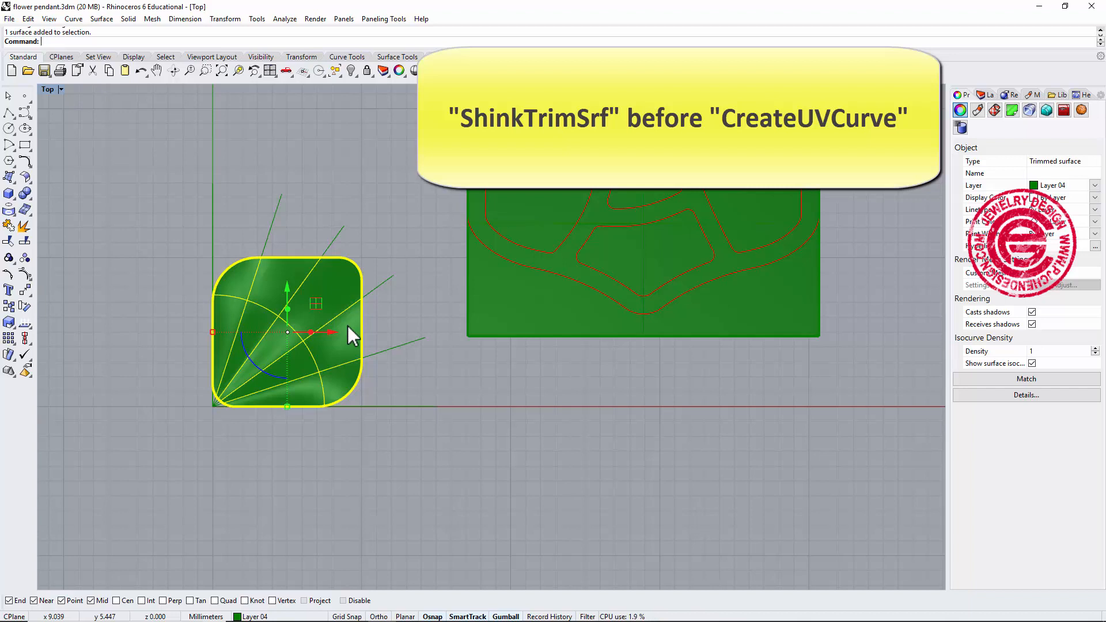
{"action": "type", "text": "ShINK"}
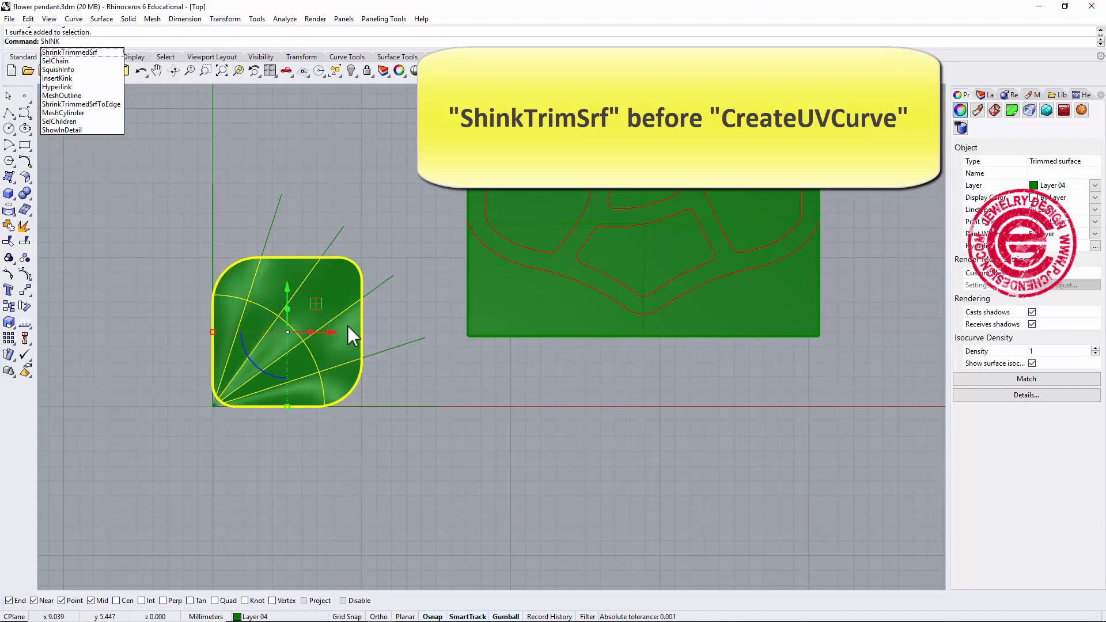
{"action": "left_click", "coordinate": [83, 52]}
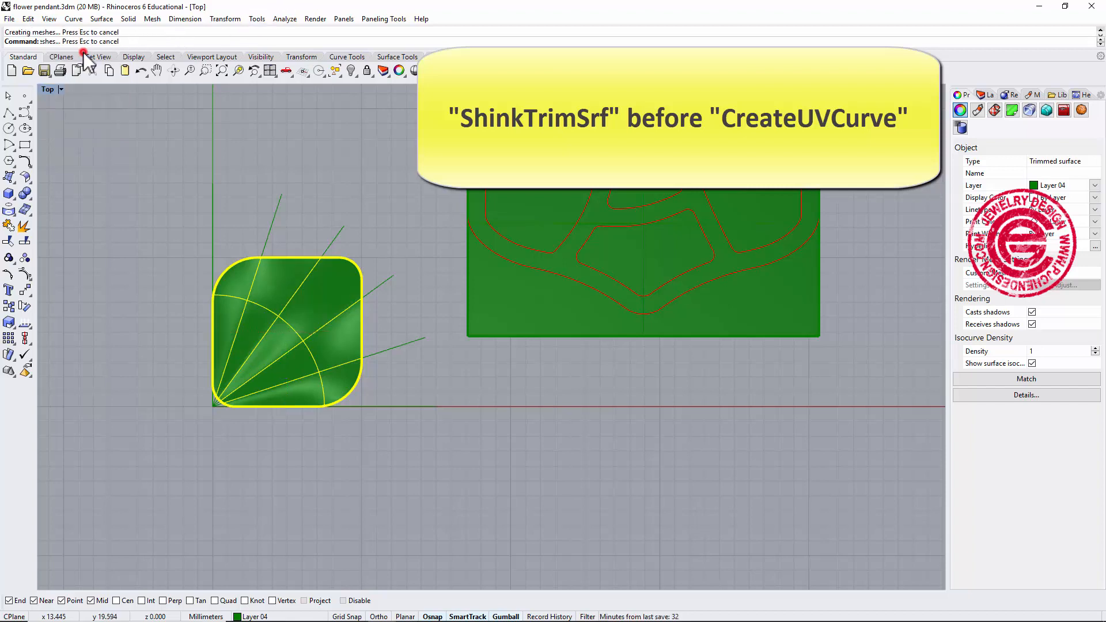
{"action": "left_click", "coordinate": [296, 177]}
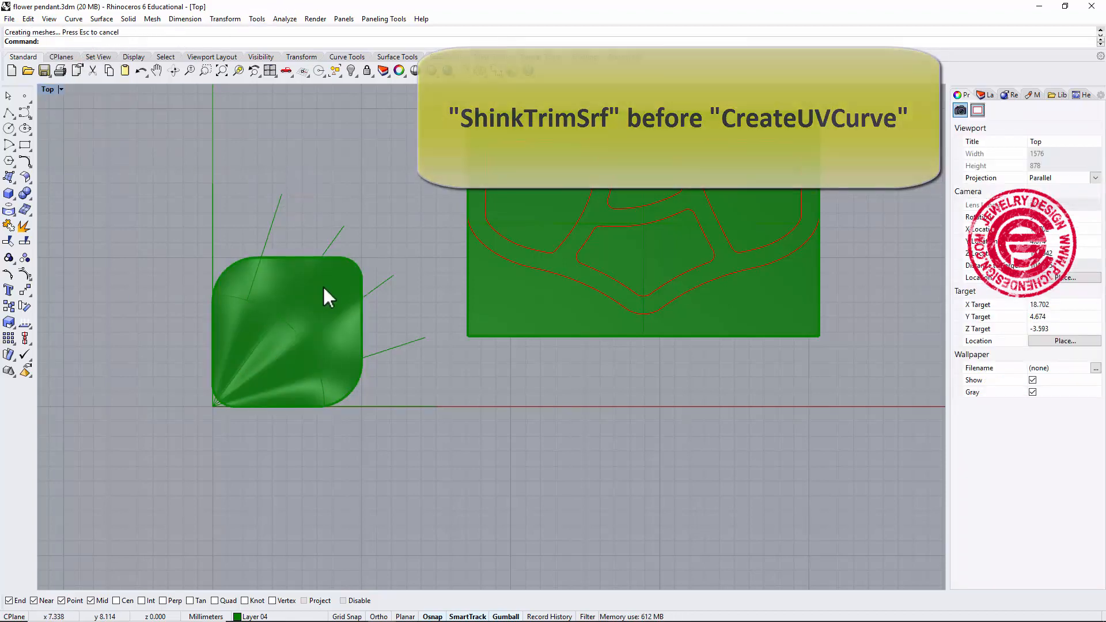
Create UV curves from the petal surface and move them below the petal.
{"action": "left_click", "coordinate": [333, 298]}
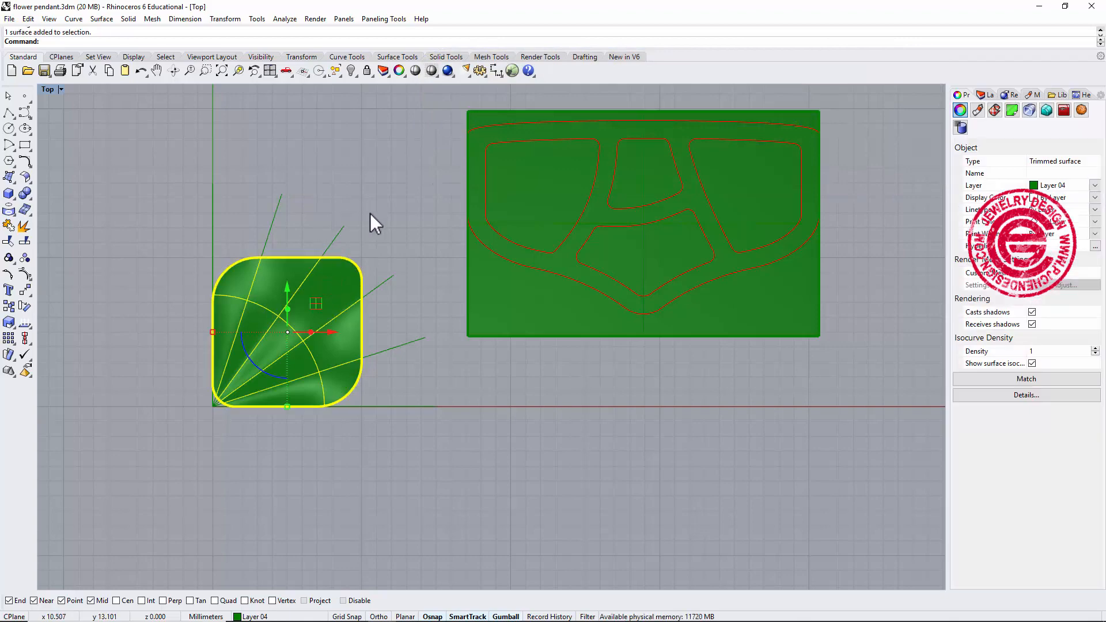
{"action": "scroll", "coordinate": [375, 213], "scroll_direction": "down", "scroll_amount": 2}
{"action": "right_click_drag", "start_coordinate": [382, 214], "coordinate": [334, 197]}
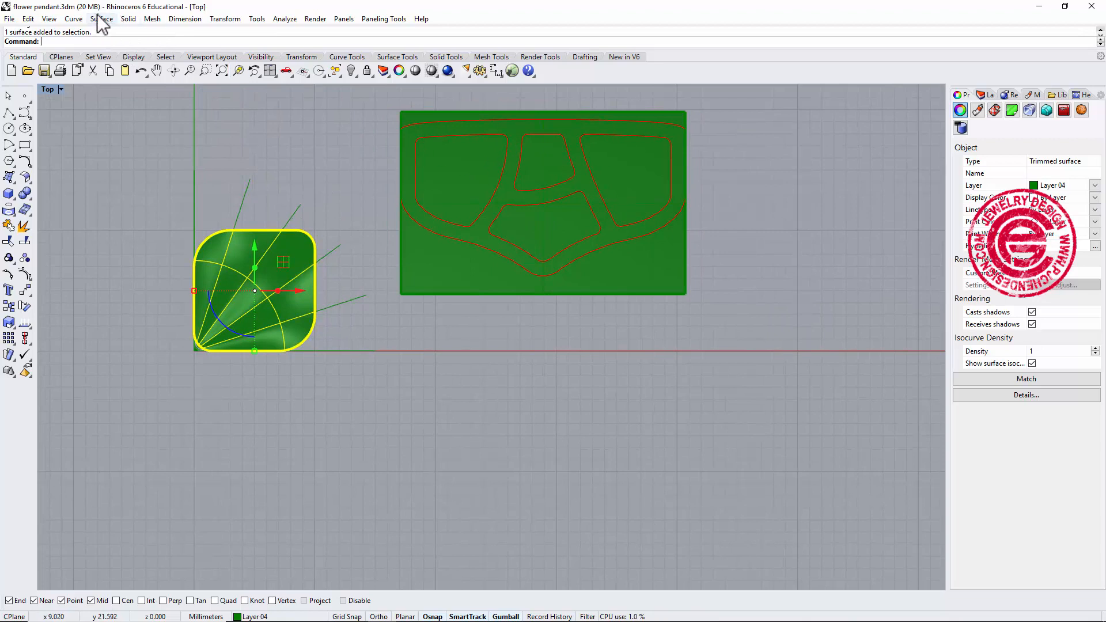
{"action": "left_click", "coordinate": [73, 19]}
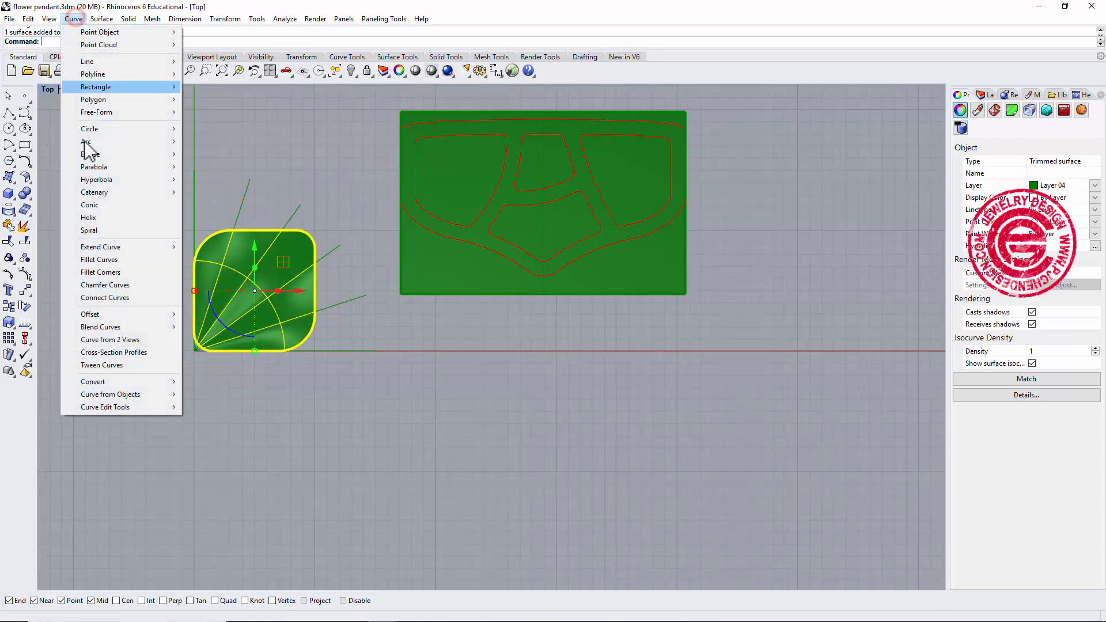
{"action": "mouse_move", "coordinate": [110, 396]}
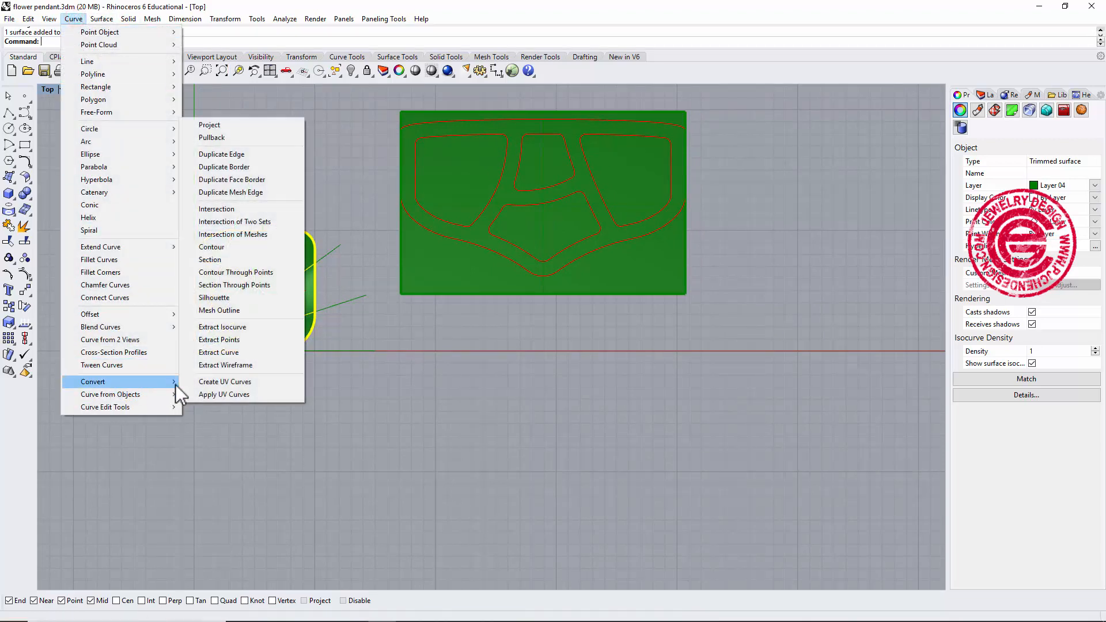
{"action": "left_click", "coordinate": [203, 381]}
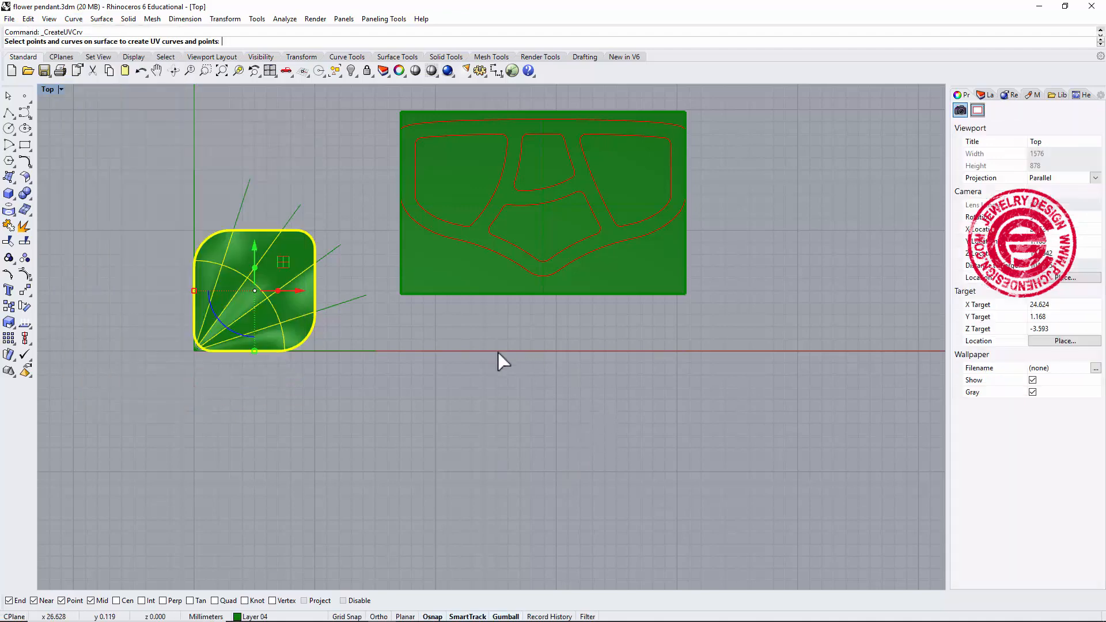
{"action": "right_click", "coordinate": [347, 312]}
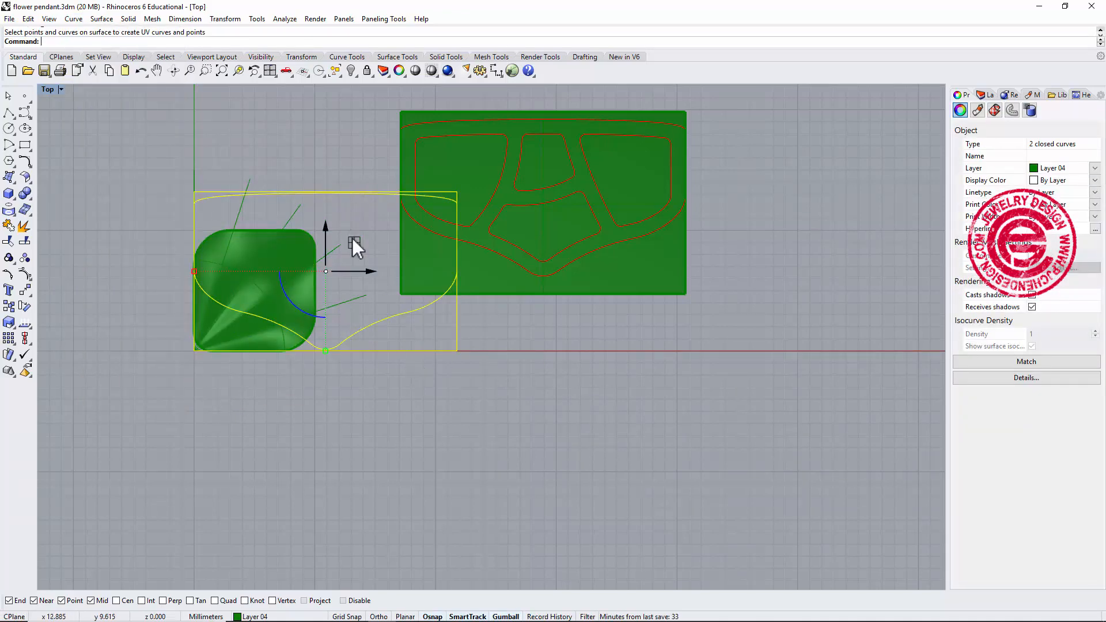
{"action": "left_click_drag", "start_coordinate": [352, 240], "coordinate": [567, 388]}
{"action": "left_click", "coordinate": [739, 414]}
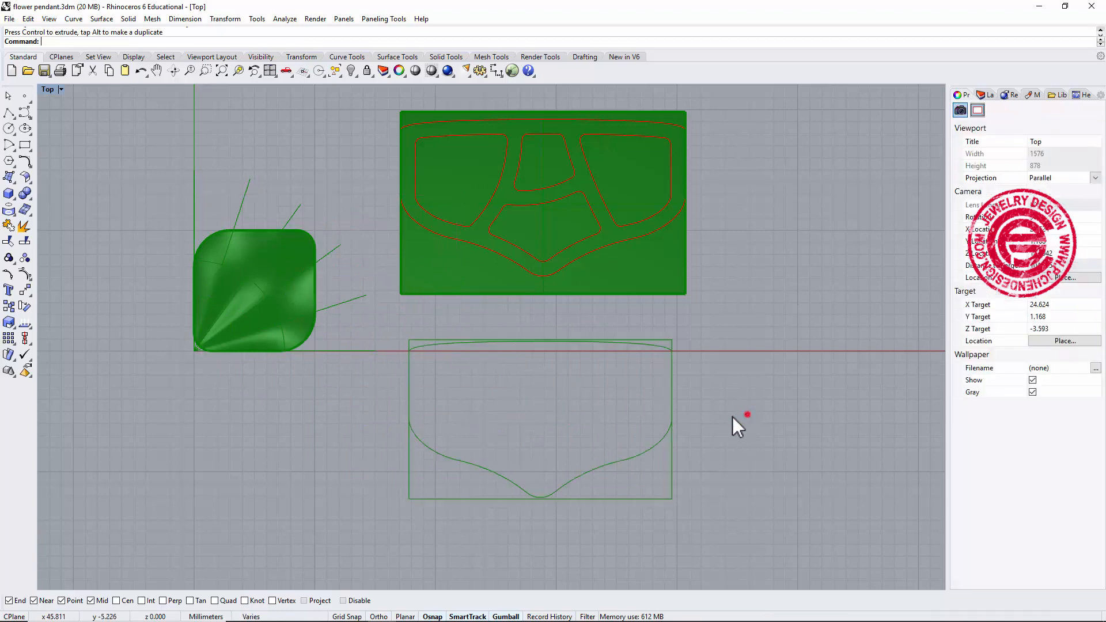
Copy the red cutout curves from the flat rectangle into the UV outline and adjust their position and size to fit.
{"action": "scroll", "coordinate": [623, 486], "scroll_direction": "up", "scroll_amount": 3}
{"action": "left_click", "coordinate": [623, 446]}
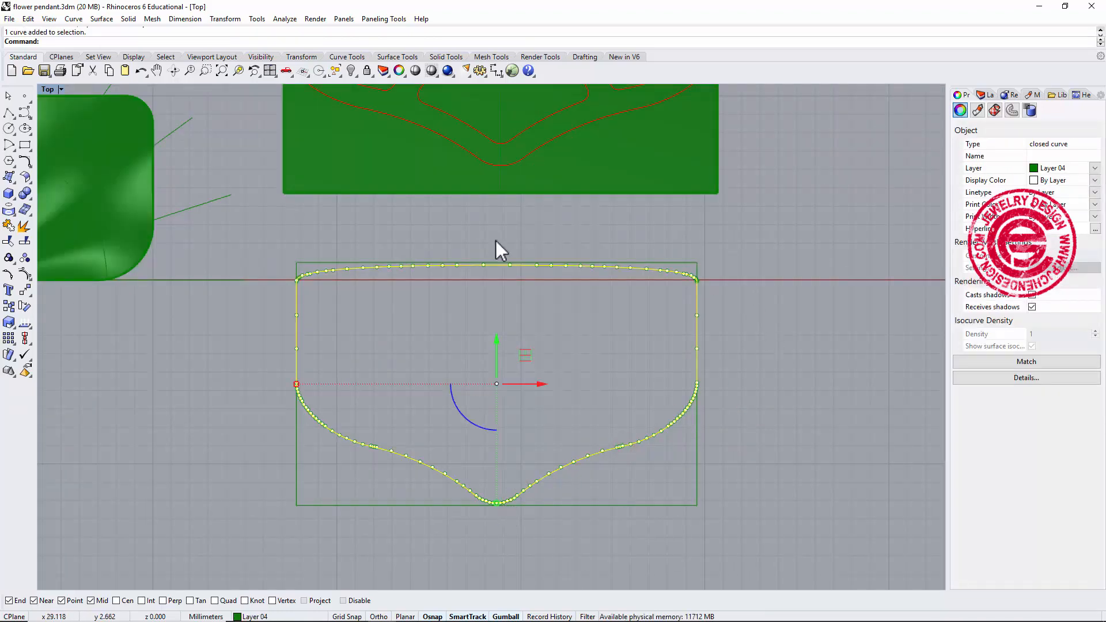
{"action": "scroll", "coordinate": [607, 278], "scroll_direction": "down", "scroll_amount": 3}
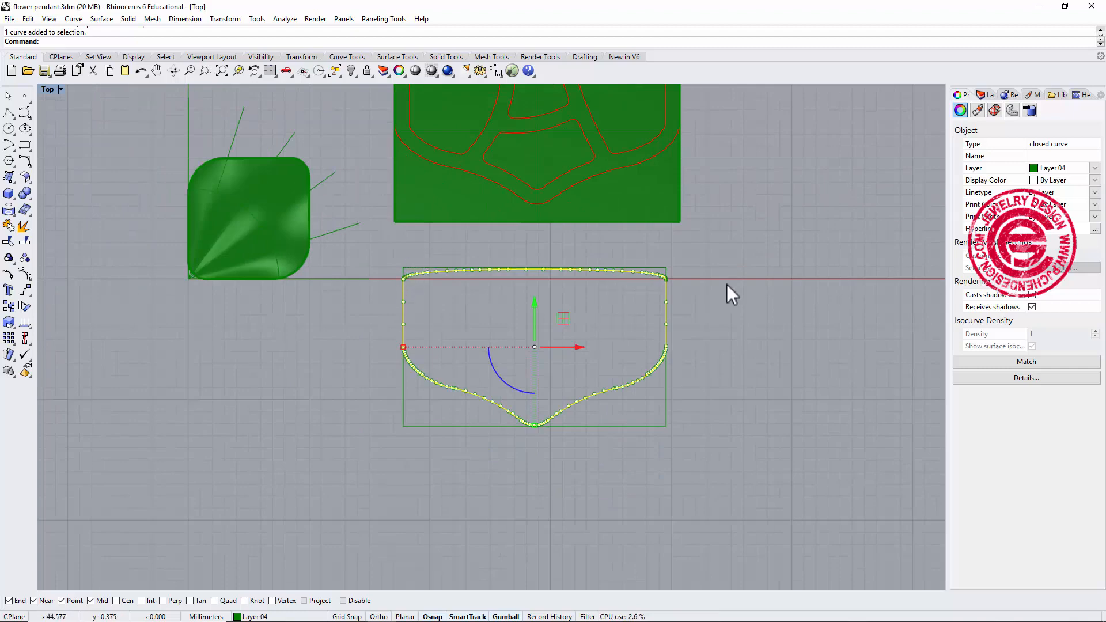
{"action": "left_click", "coordinate": [742, 333]}
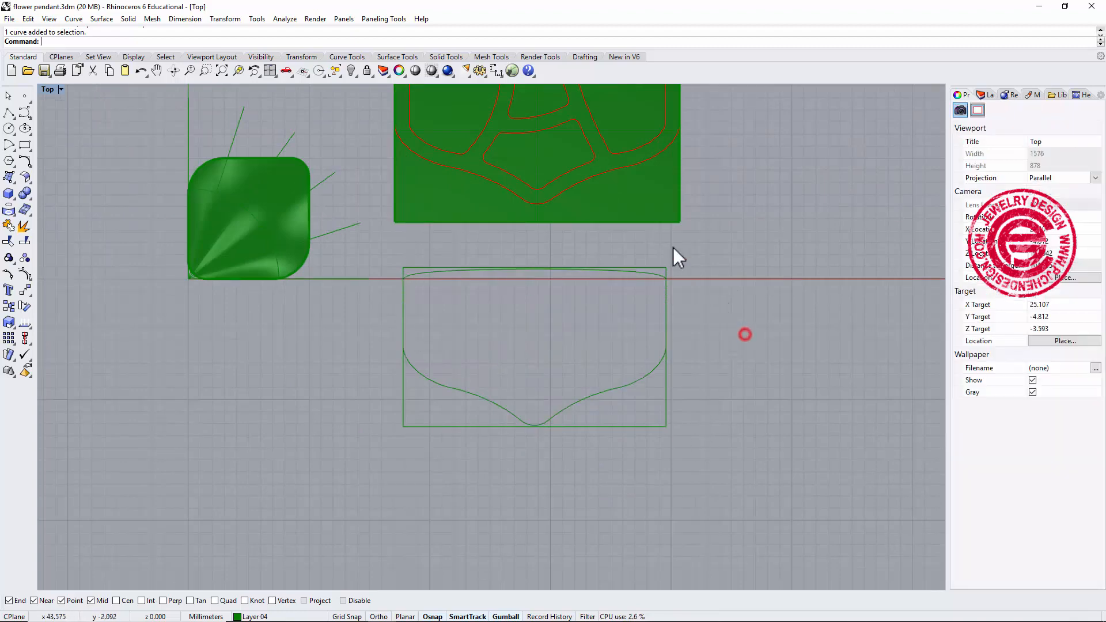
{"action": "right_click_drag", "start_coordinate": [673, 247], "coordinate": [676, 276]}
{"action": "left_click", "coordinate": [651, 167]}
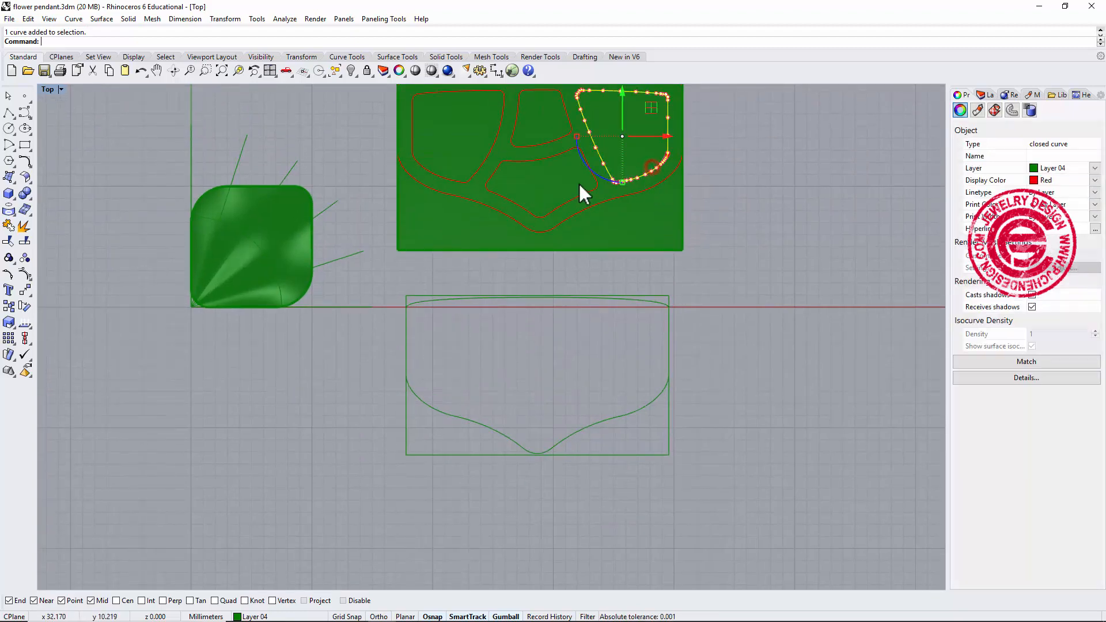
{"action": "left_click", "coordinate": [576, 195], "text": "shift"}
{"action": "left_click", "coordinate": [541, 144], "text": "shift"}
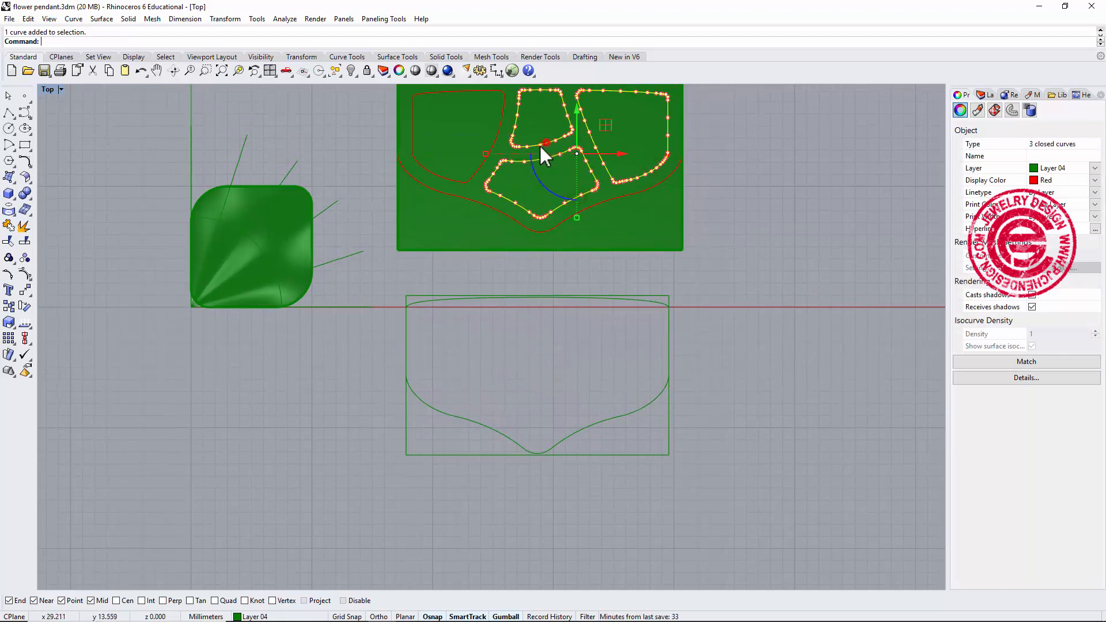
{"action": "left_click", "coordinate": [494, 142], "text": "shift"}
{"action": "left_click_drag", "start_coordinate": [537, 113], "coordinate": [532, 335]}
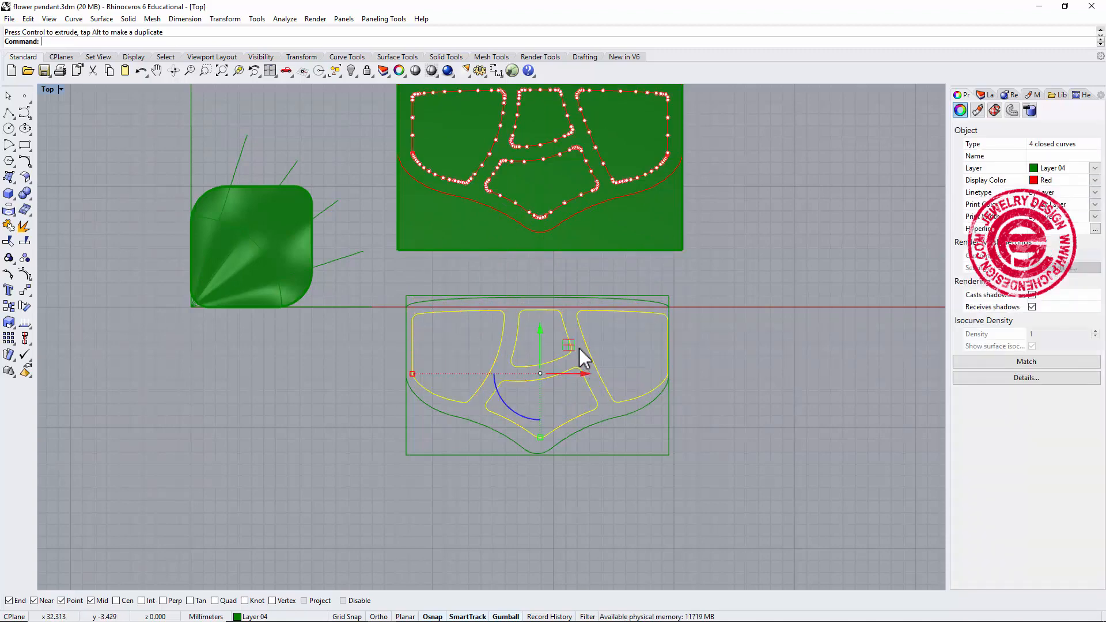
{"action": "left_click_drag", "start_coordinate": [590, 385], "coordinate": [570, 387]}
{"action": "left_click_drag", "start_coordinate": [412, 374], "coordinate": [421, 378]}
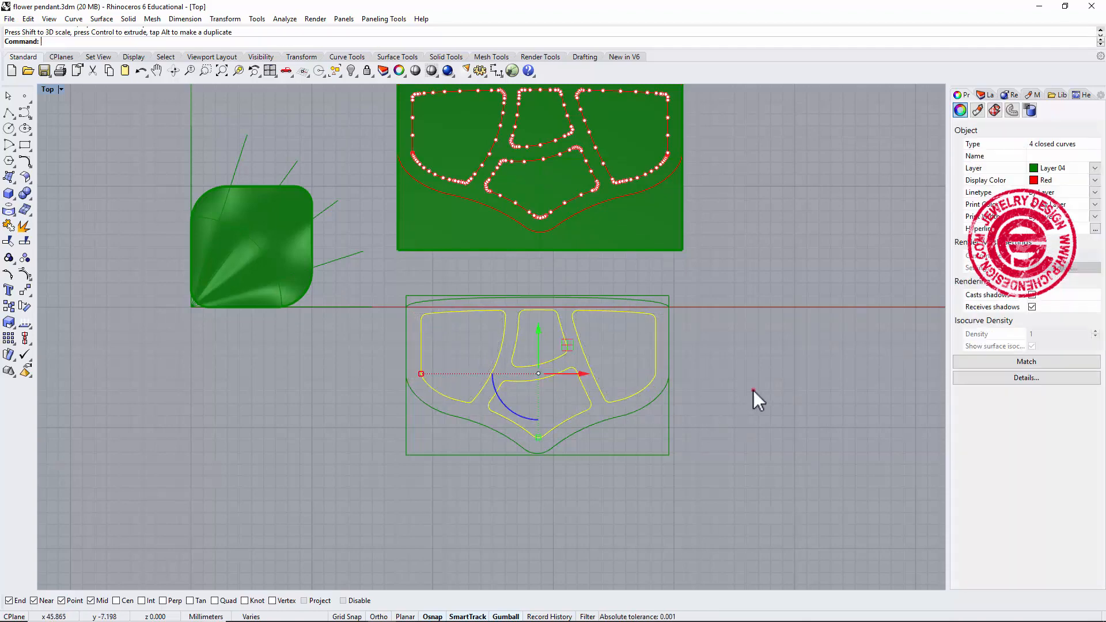
{"action": "left_click", "coordinate": [752, 389]}
Create a planar surface from the UV boundary rectangle.
{"action": "scroll", "coordinate": [714, 391], "scroll_direction": "down", "scroll_amount": 6}
{"action": "right_click_drag", "start_coordinate": [680, 392], "coordinate": [666, 372]}
{"action": "scroll", "coordinate": [630, 314], "scroll_direction": "up", "scroll_amount": 4}
{"action": "right_click_drag", "start_coordinate": [646, 335], "coordinate": [656, 347]}
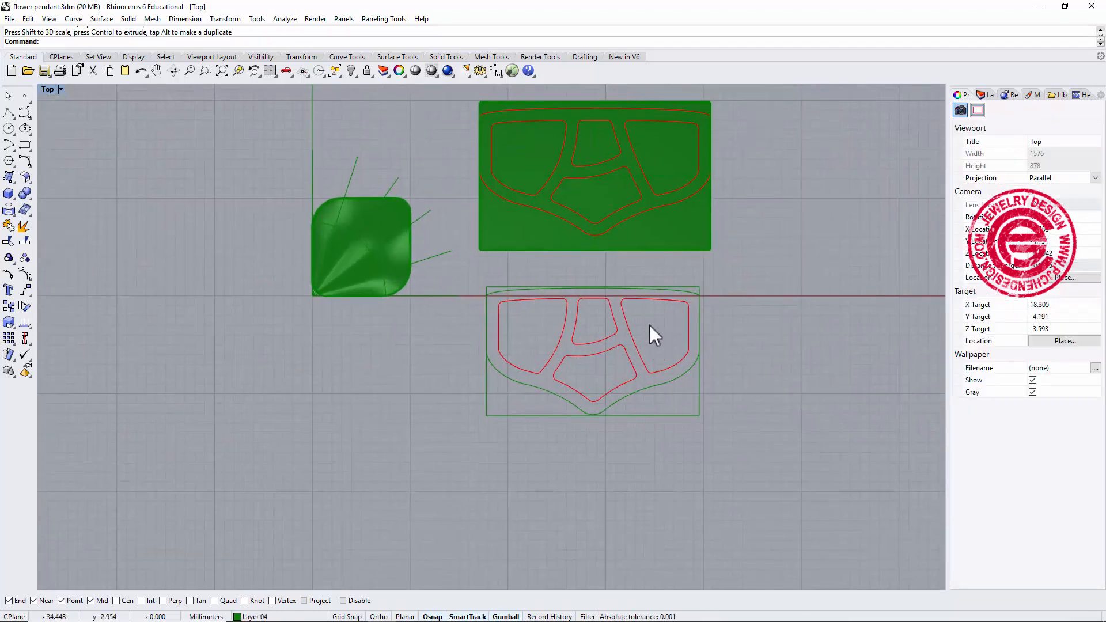
{"action": "left_click", "coordinate": [675, 414]}
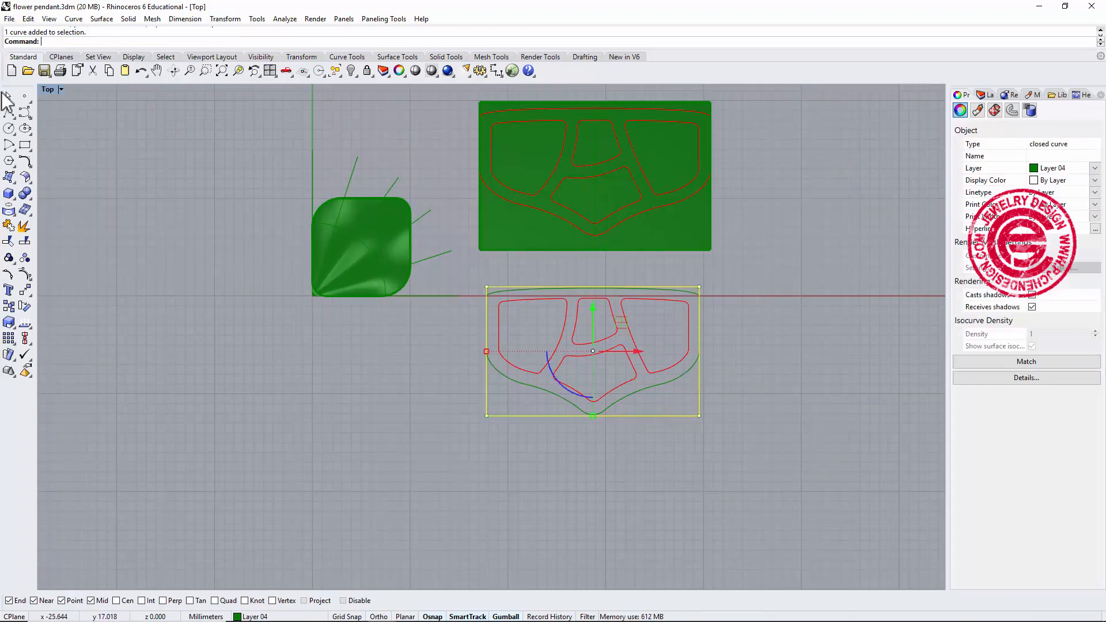
{"action": "left_click", "coordinate": [9, 178]}
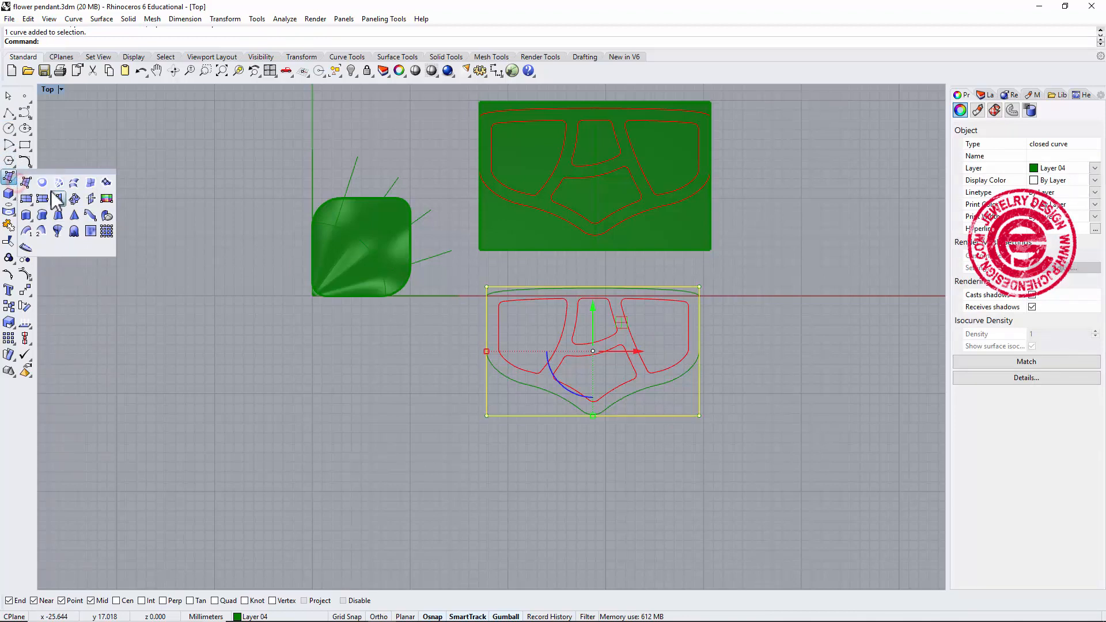
{"action": "left_click", "coordinate": [41, 181]}
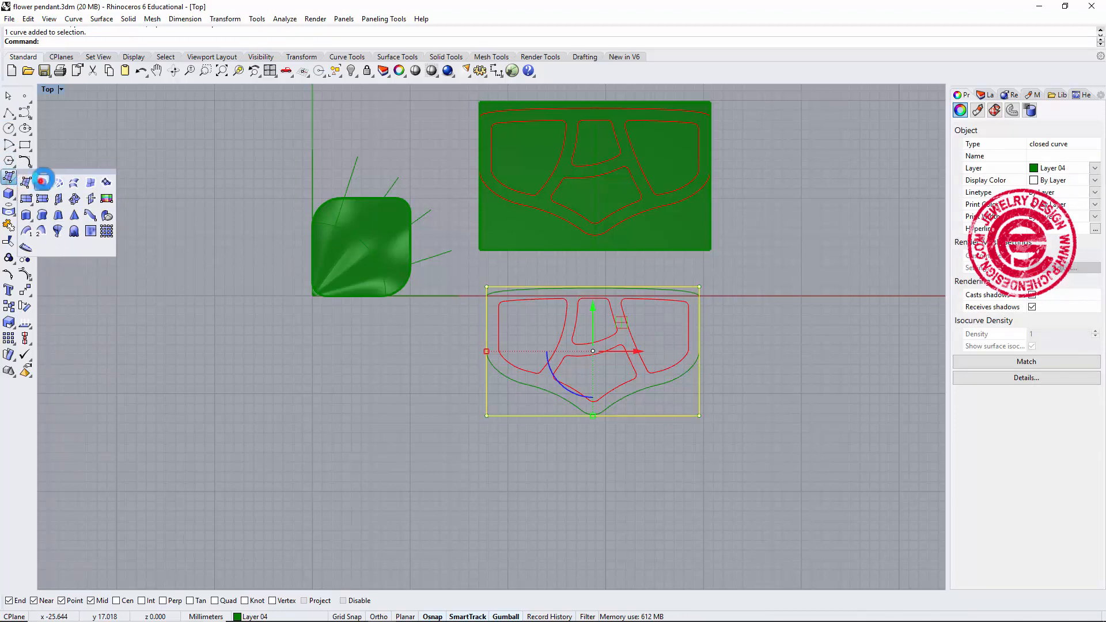
Flow the red curves from the new planar surface onto the petal with Flow along Surface.
{"action": "left_click", "coordinate": [257, 19]}
{"action": "mouse_move", "coordinate": [218, 20]}
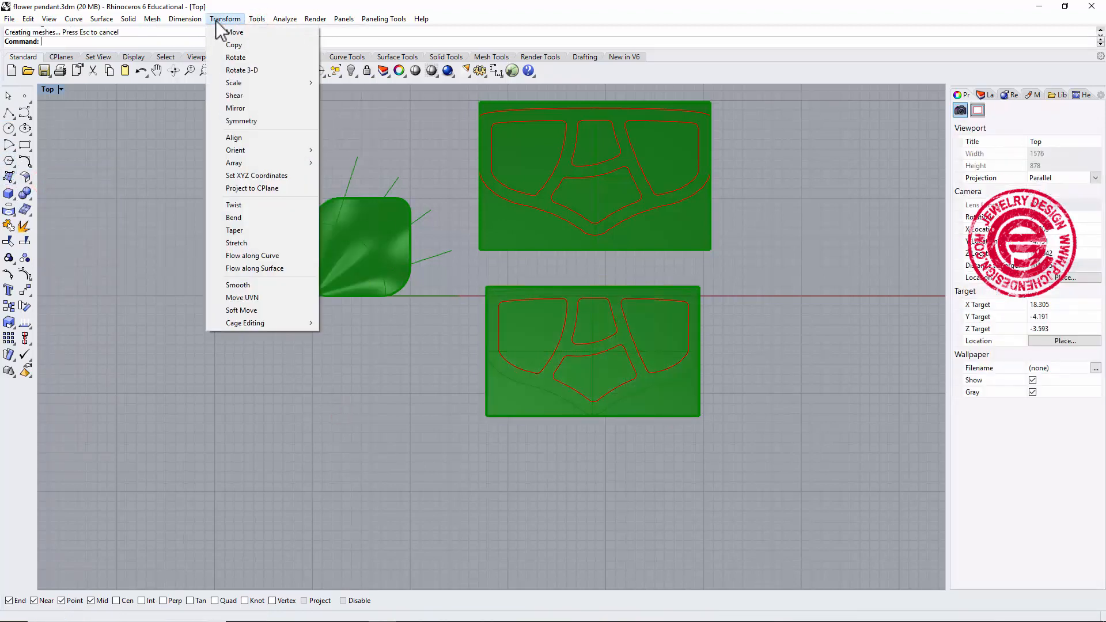
{"action": "left_click", "coordinate": [278, 269]}
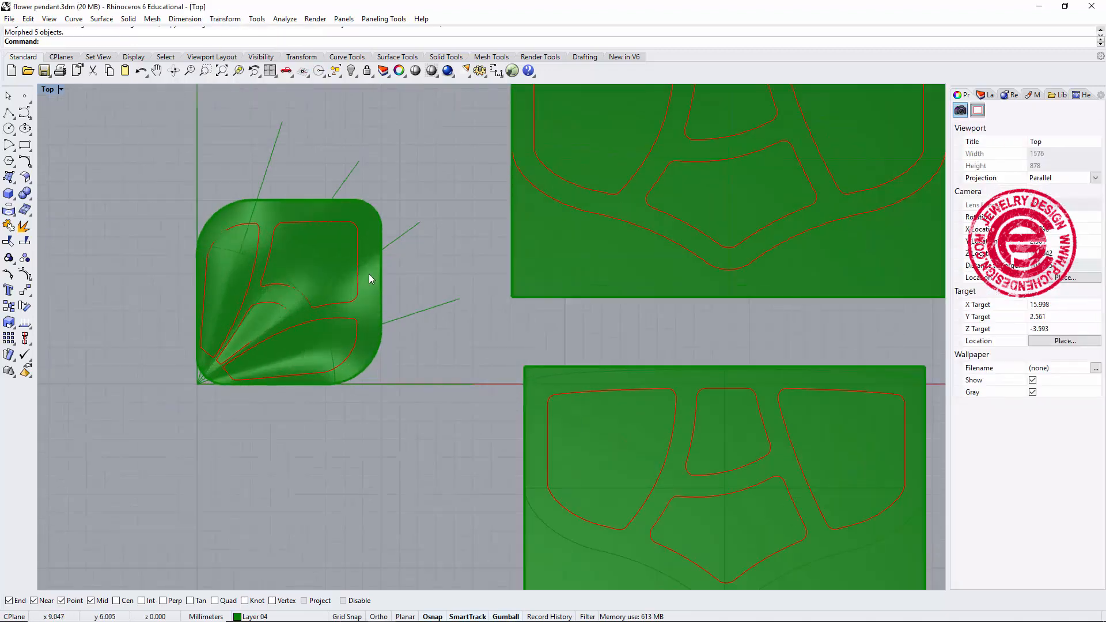
Examine the newly flowed curves on the petal up close, selecting one to check its fit.
{"action": "scroll", "coordinate": [423, 279], "scroll_direction": "up", "scroll_amount": 2}
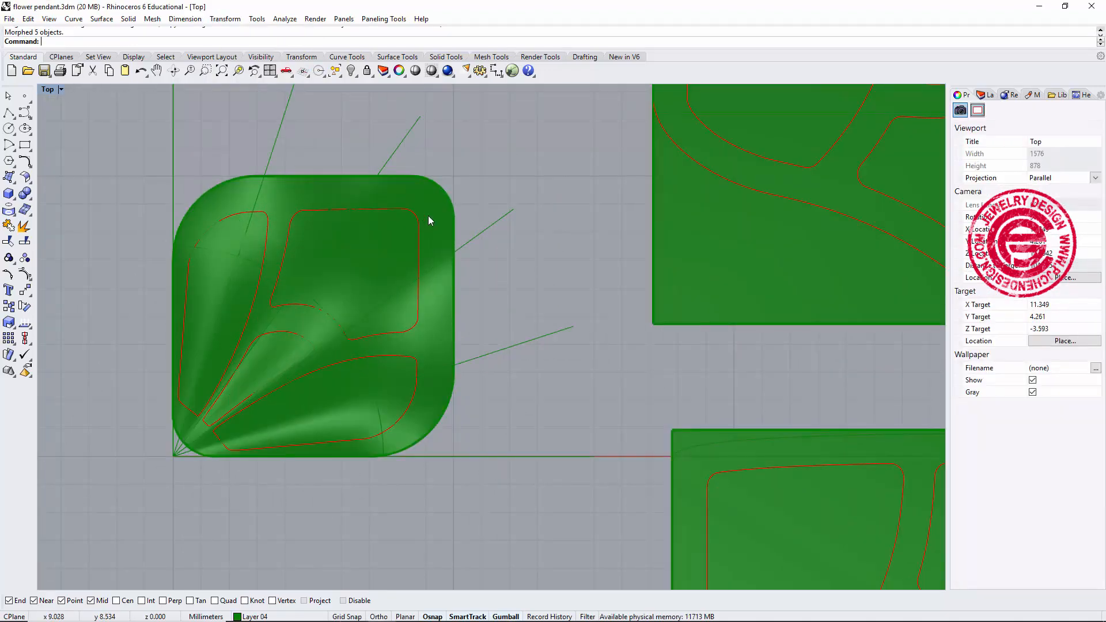
{"action": "scroll", "coordinate": [593, 261], "scroll_direction": "down", "scroll_amount": 3}
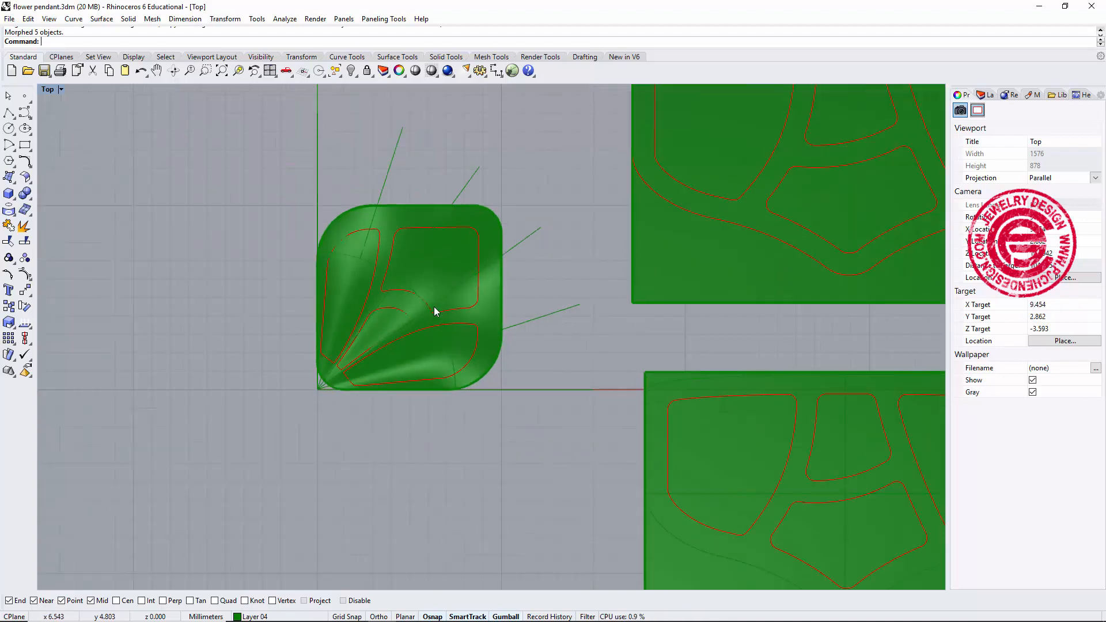
{"action": "right_click_drag", "start_coordinate": [429, 316], "coordinate": [449, 338]}
{"action": "right_click_drag", "start_coordinate": [401, 314], "coordinate": [598, 285]}
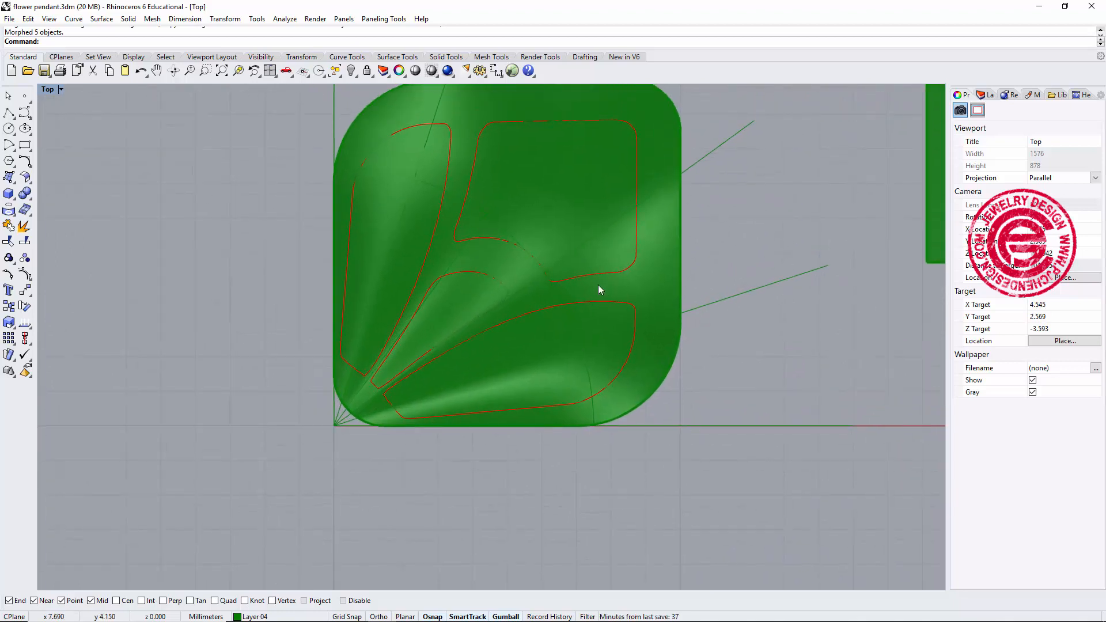
{"action": "left_click", "coordinate": [617, 302]}
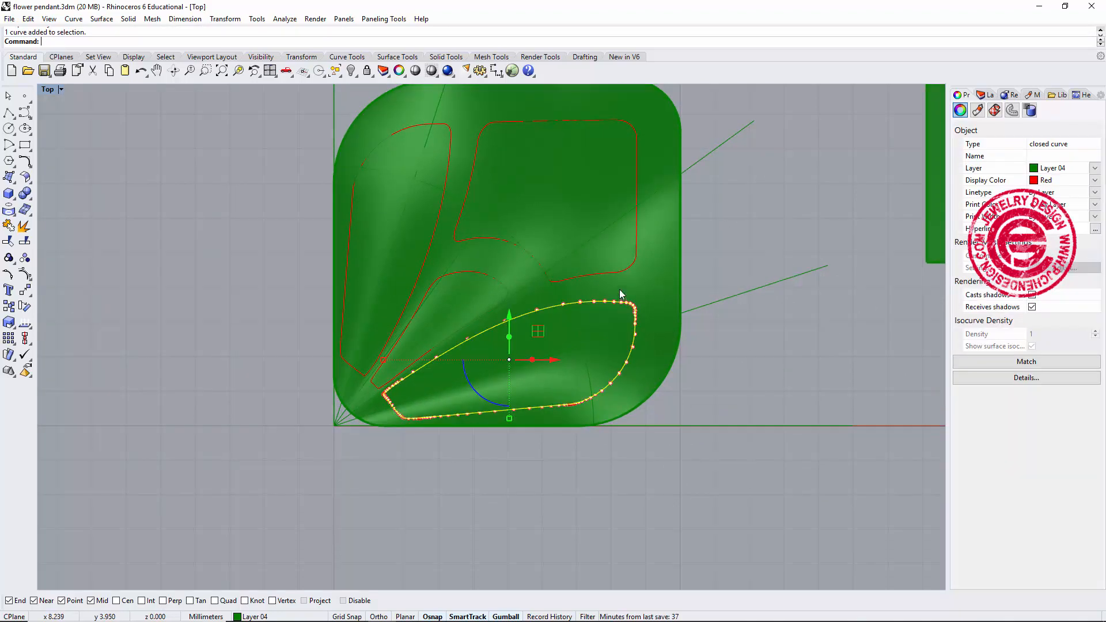
Select the four flowed cutout curves and trim their enclosed regions out of the petal surface.
{"action": "left_click", "coordinate": [627, 268], "text": "shift"}
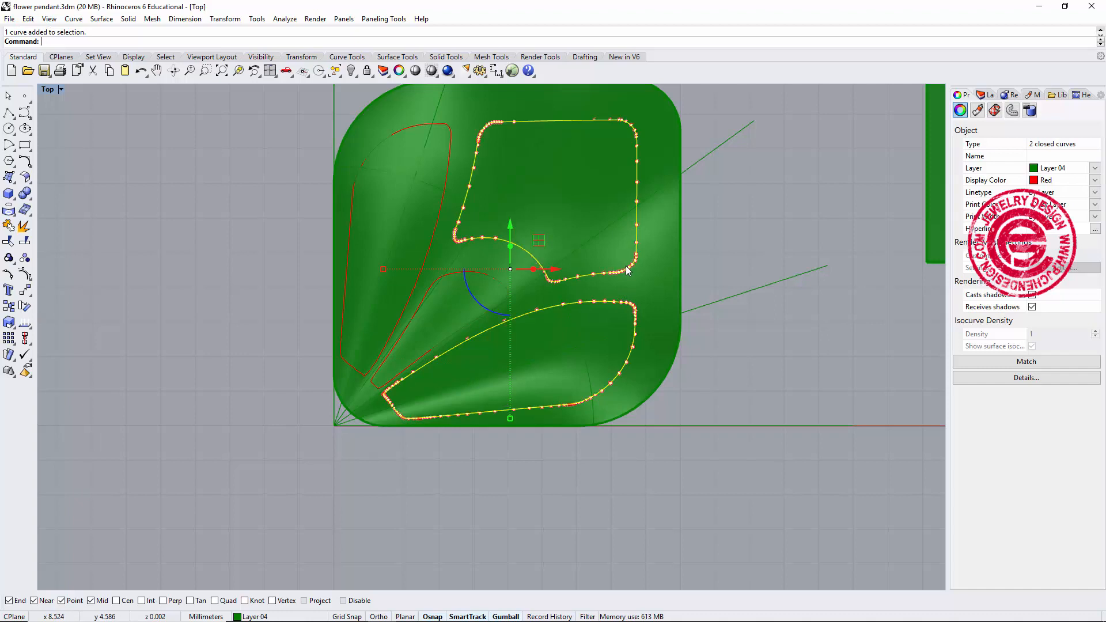
{"action": "left_click", "coordinate": [482, 272], "text": "shift"}
{"action": "left_click", "coordinate": [443, 209], "text": "shift"}
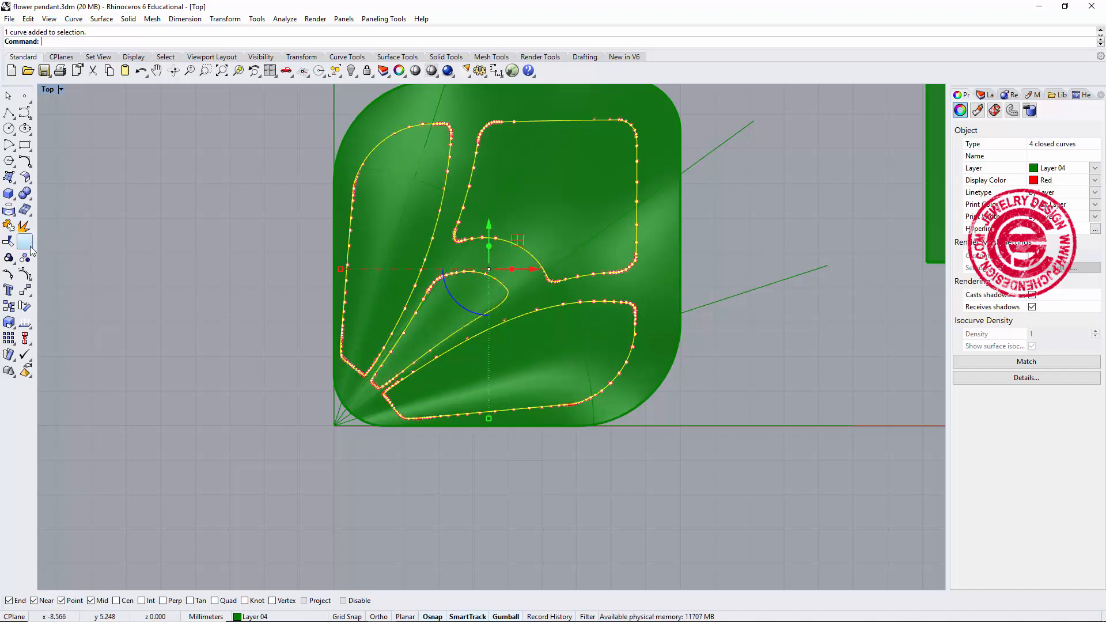
{"action": "left_click", "coordinate": [9, 241]}
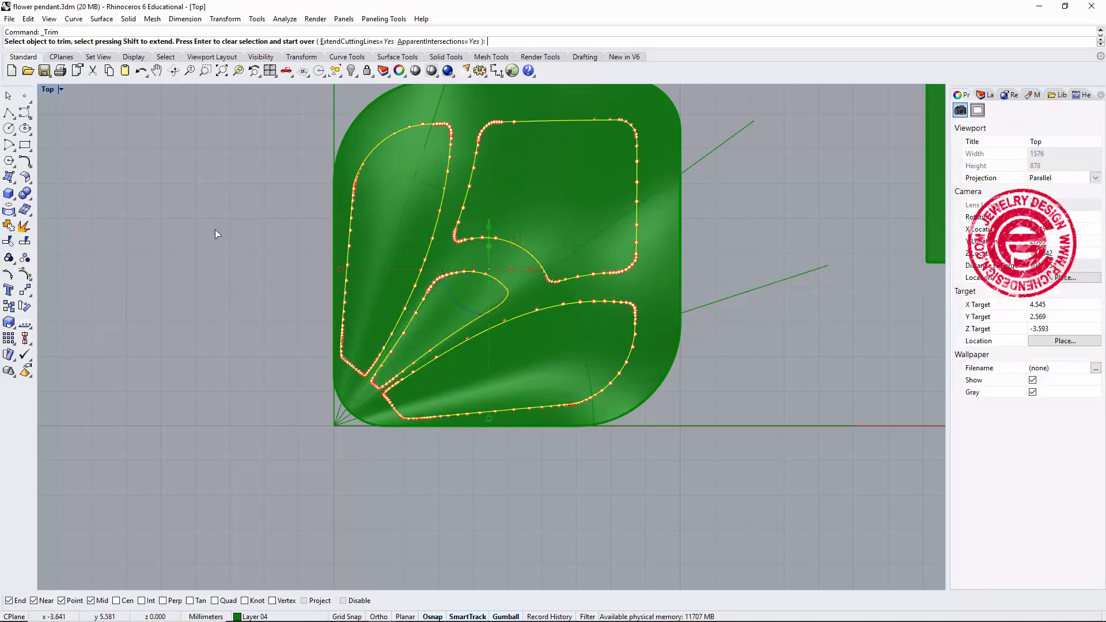
{"action": "left_click", "coordinate": [384, 195]}
{"action": "left_click", "coordinate": [538, 214]}
{"action": "left_click", "coordinate": [460, 307]}
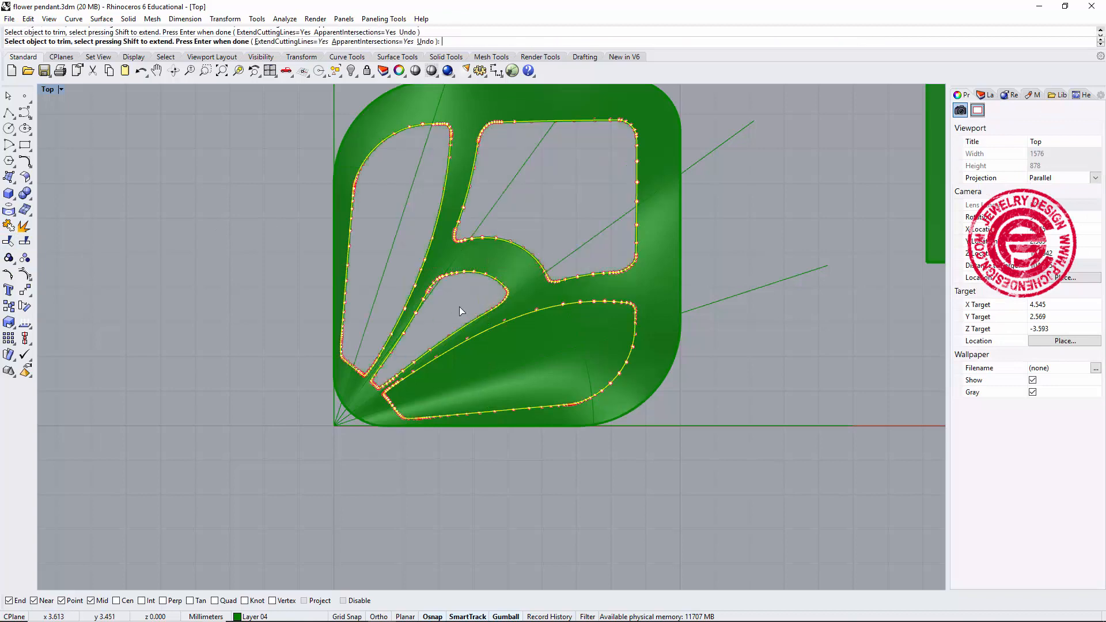
{"action": "left_click", "coordinate": [547, 356]}
Zoom and pan around the trimmed petal to inspect the cutouts and finish the Trim command.
{"action": "scroll", "coordinate": [546, 356], "scroll_direction": "down", "scroll_amount": 3}
{"action": "scroll", "coordinate": [499, 363], "scroll_direction": "up", "scroll_amount": 1}
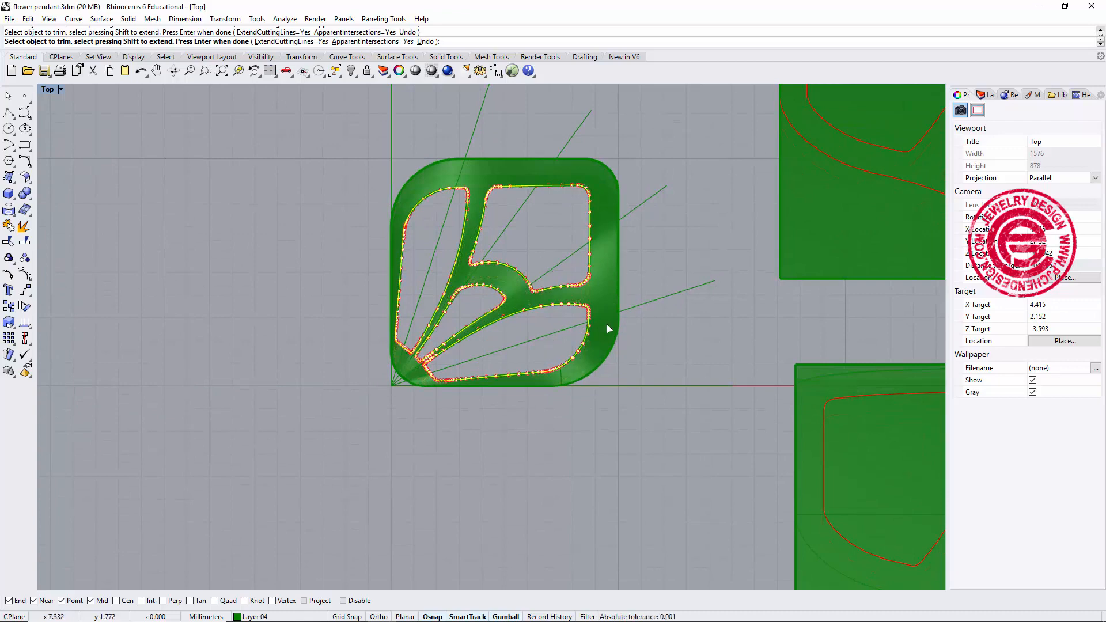
{"action": "scroll", "coordinate": [727, 262], "scroll_direction": "down", "scroll_amount": 4}
{"action": "right_click_drag", "start_coordinate": [766, 133], "coordinate": [549, 179]}
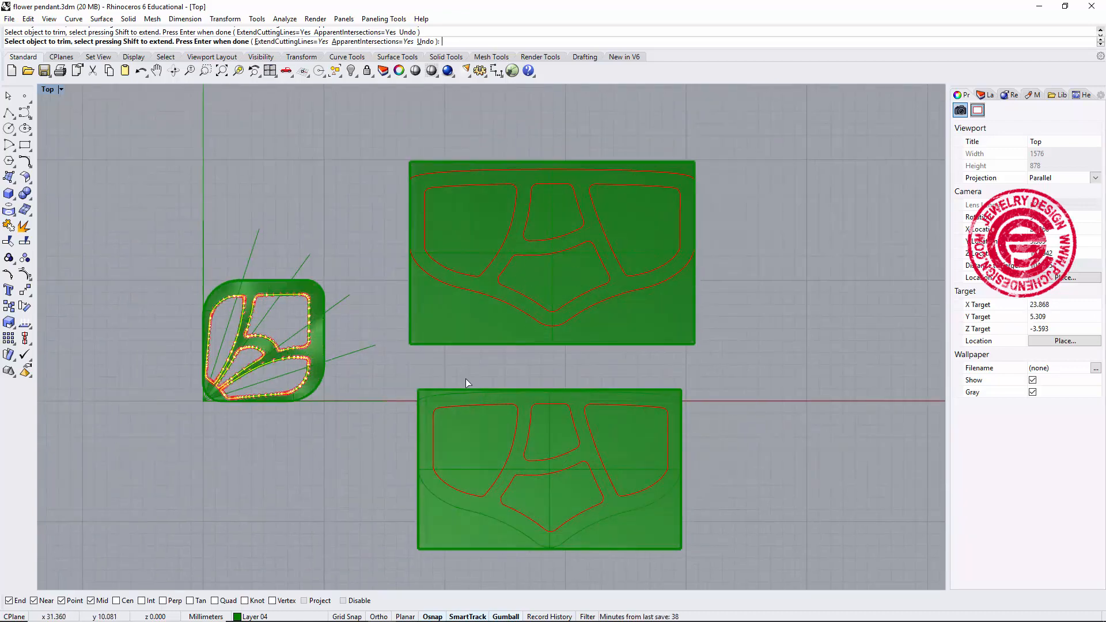
{"action": "scroll", "coordinate": [249, 369], "scroll_direction": "up", "scroll_amount": 3}
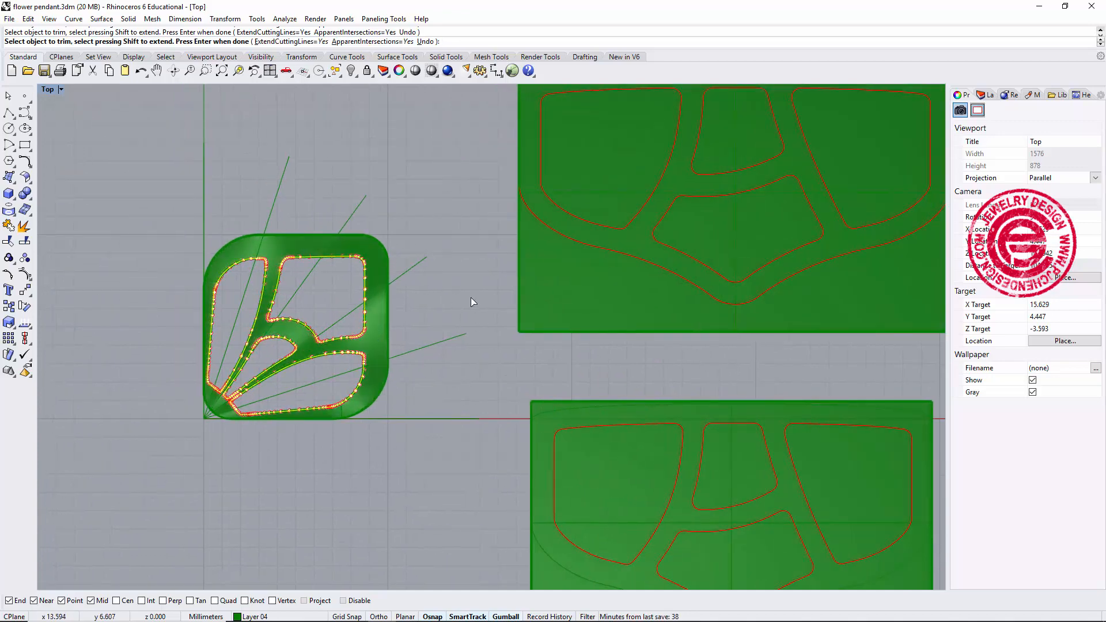
{"action": "right_click_drag", "start_coordinate": [264, 346], "coordinate": [291, 318]}
{"action": "scroll", "coordinate": [295, 359], "scroll_direction": "up", "scroll_amount": 4}
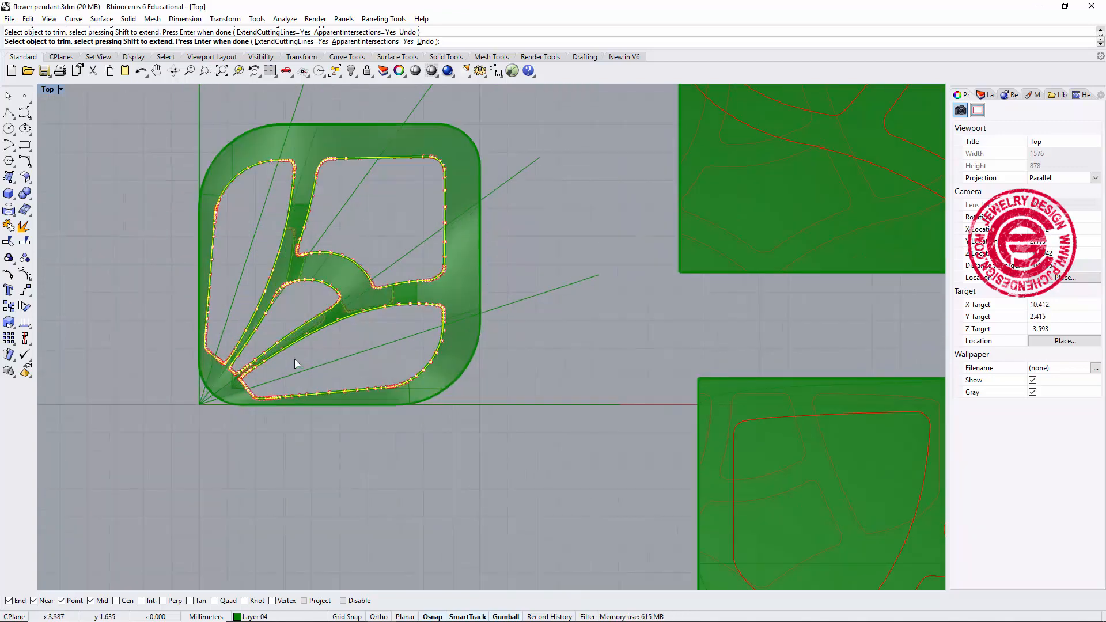
{"action": "scroll", "coordinate": [310, 349], "scroll_direction": "down", "scroll_amount": 4}
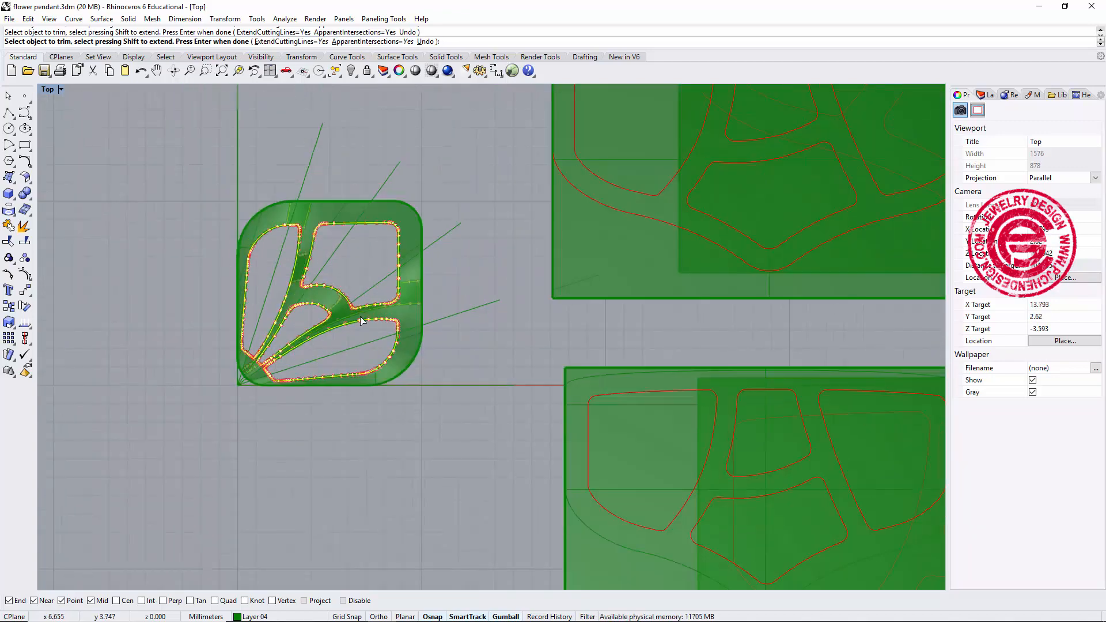
{"action": "scroll", "coordinate": [406, 297], "scroll_direction": "up", "scroll_amount": 4}
{"action": "key", "text": "Return"}
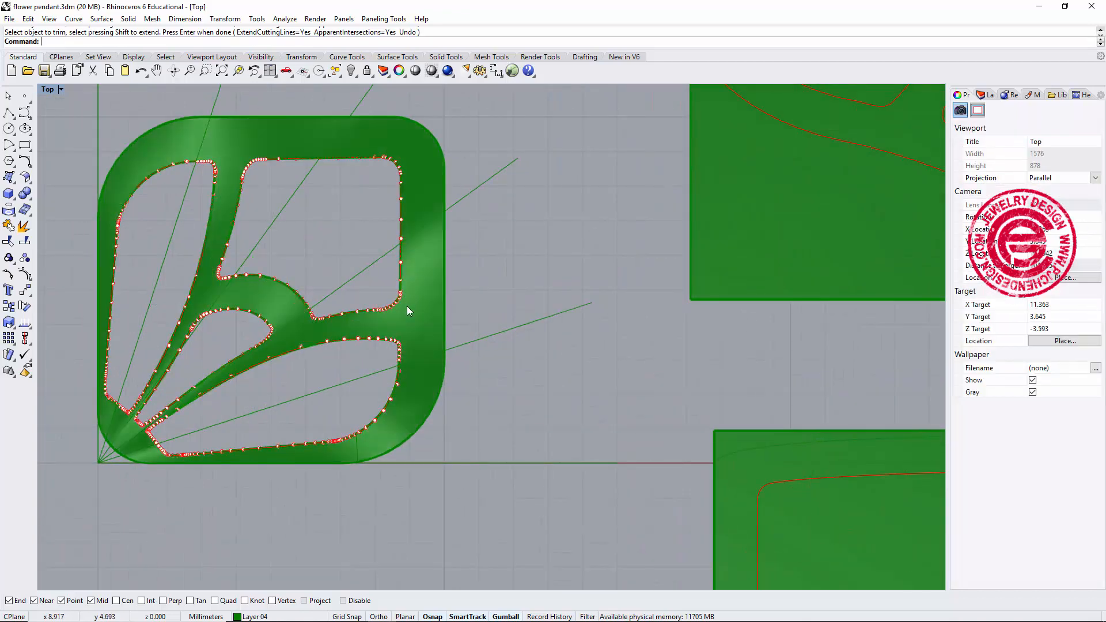
Offset the trimmed petal surface into a solid 0.75 mm thick.
{"action": "scroll", "coordinate": [401, 226], "scroll_direction": "down", "scroll_amount": 2}
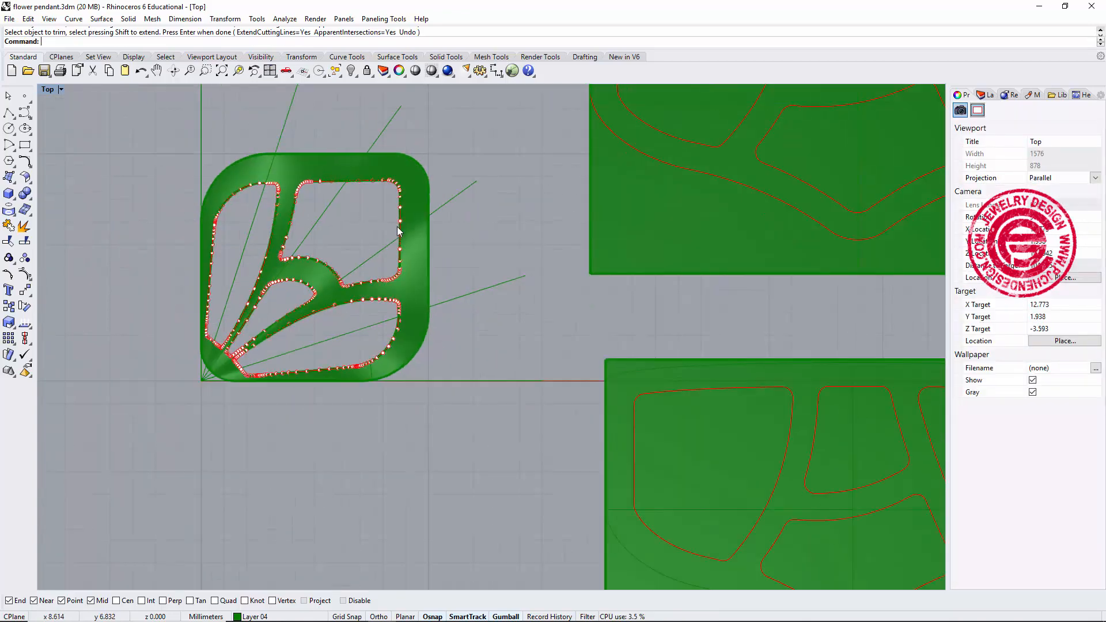
{"action": "right_click_drag", "start_coordinate": [480, 278], "coordinate": [503, 284]}
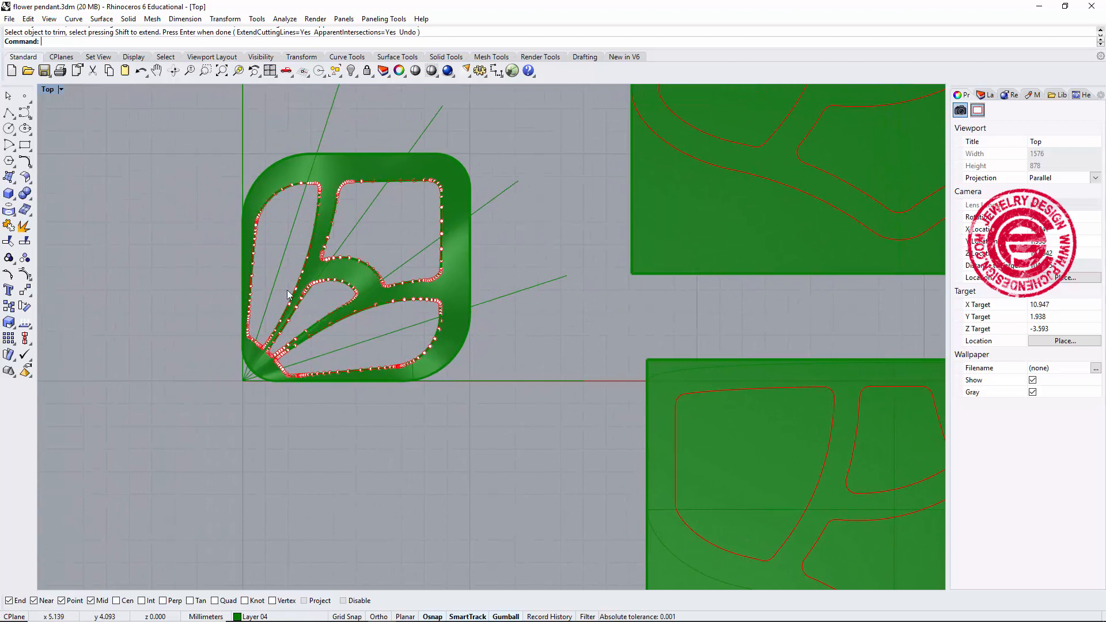
{"action": "key", "text": "Escape"}
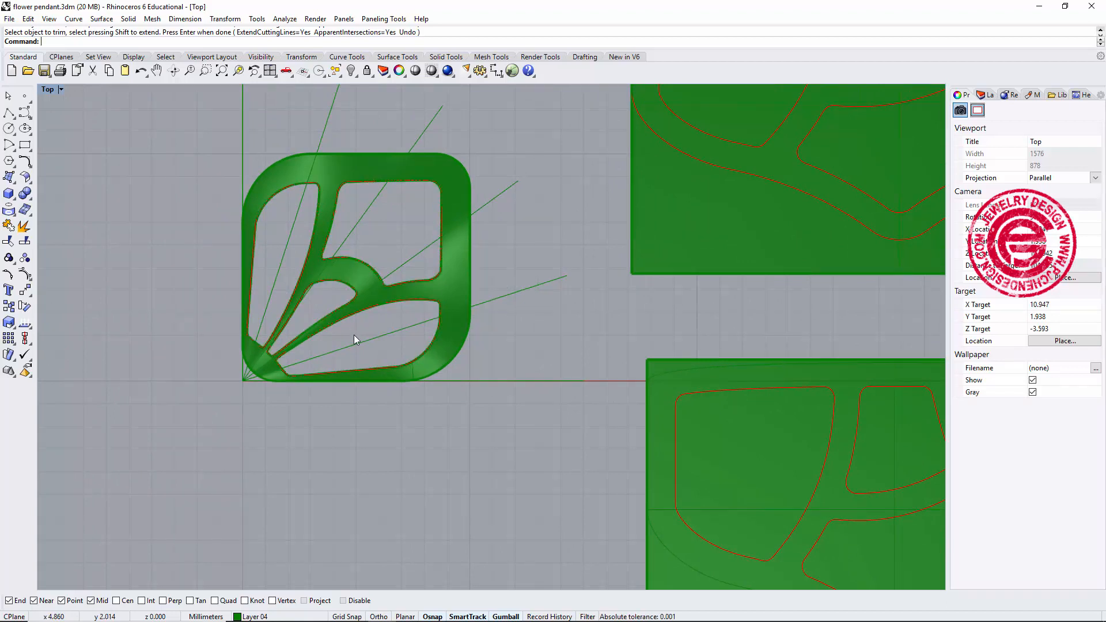
{"action": "left_click", "coordinate": [421, 291]}
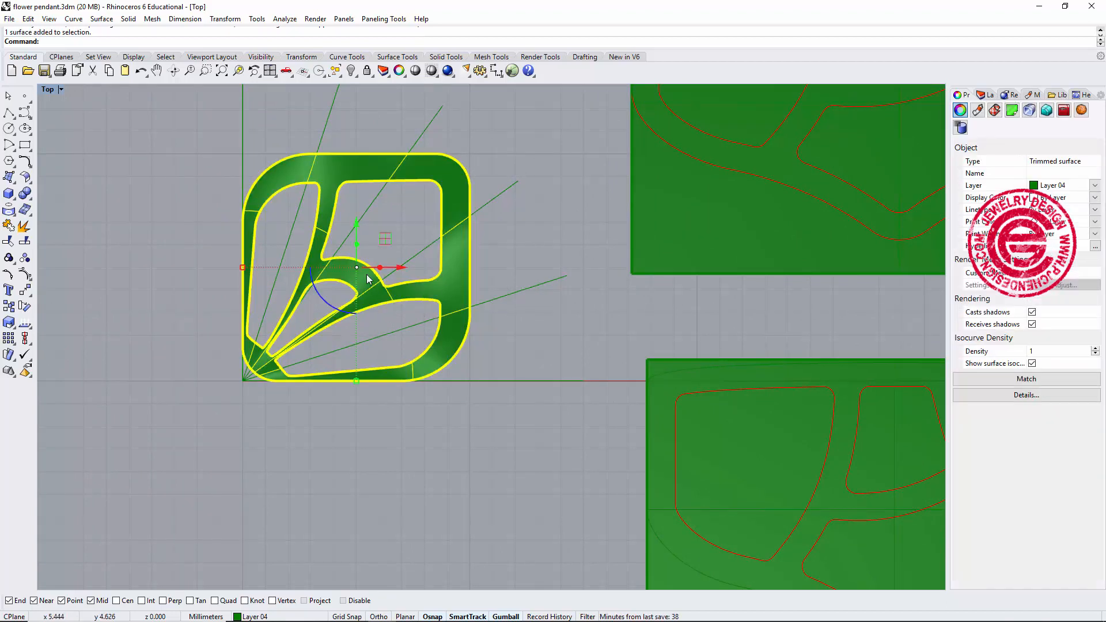
{"action": "left_click", "coordinate": [11, 196]}
{"action": "left_click", "coordinate": [26, 177]}
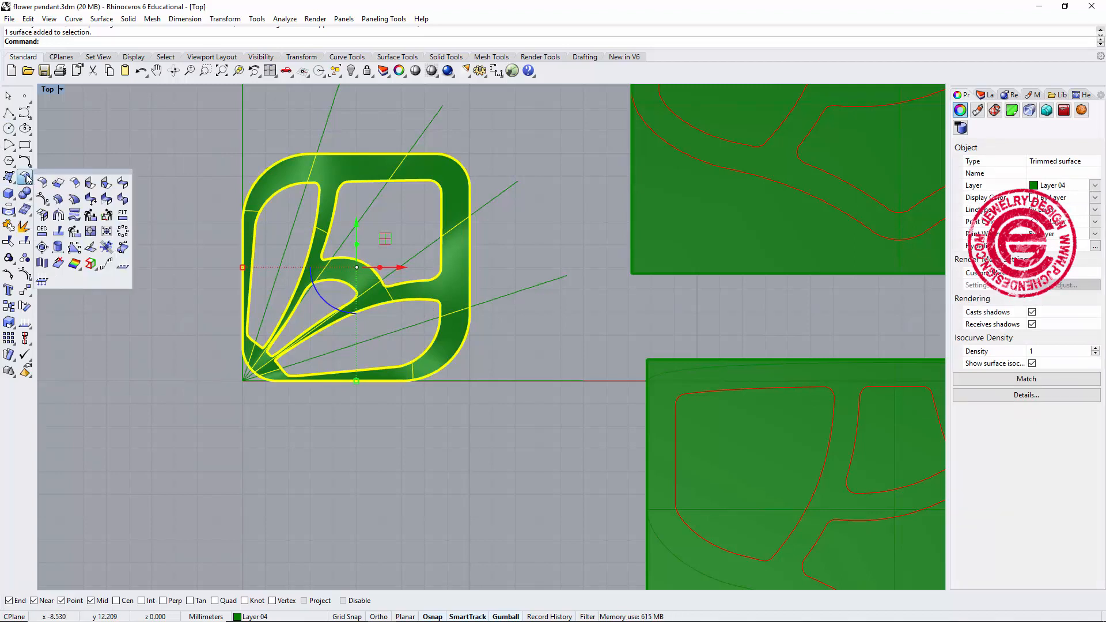
{"action": "left_click", "coordinate": [58, 199]}
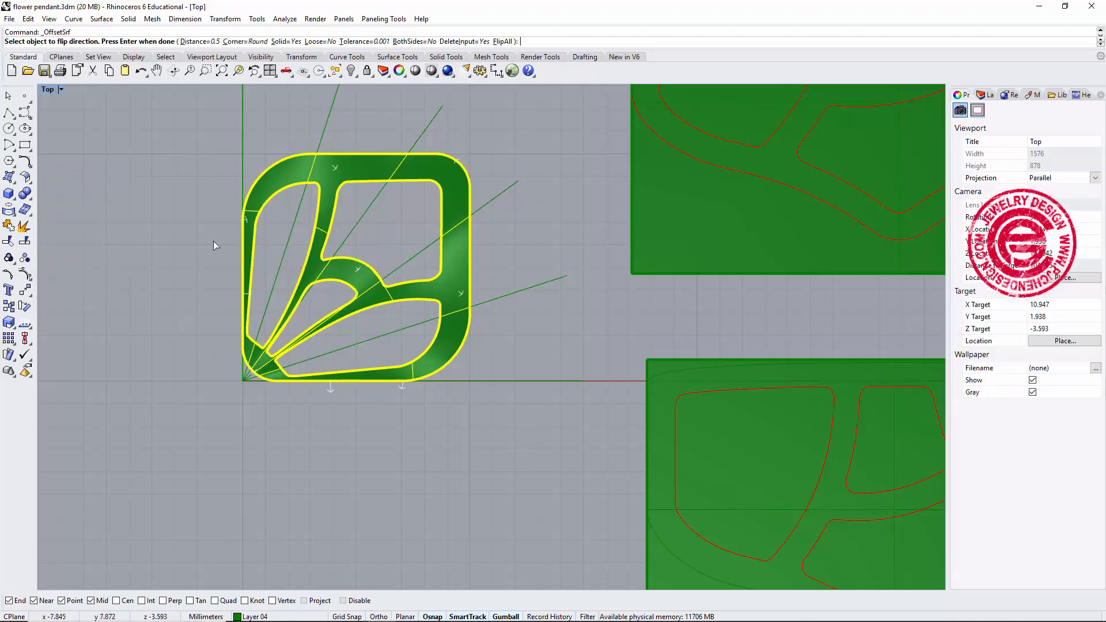
{"action": "double_click", "coordinate": [48, 89]}
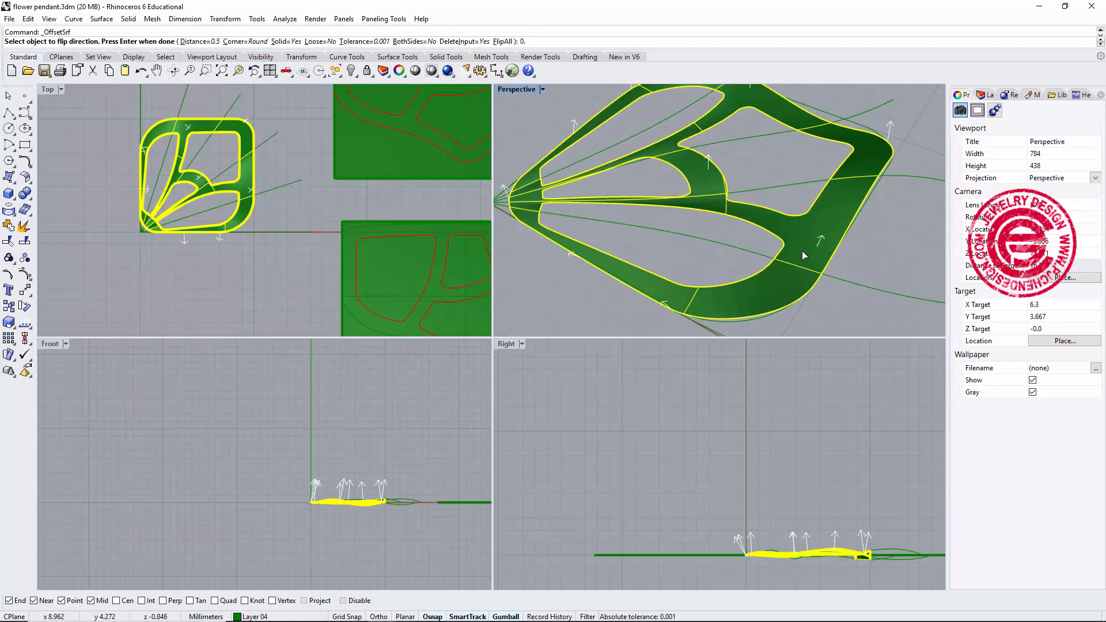
{"action": "type", "text": "0.75"}
{"action": "key", "text": "Return"}
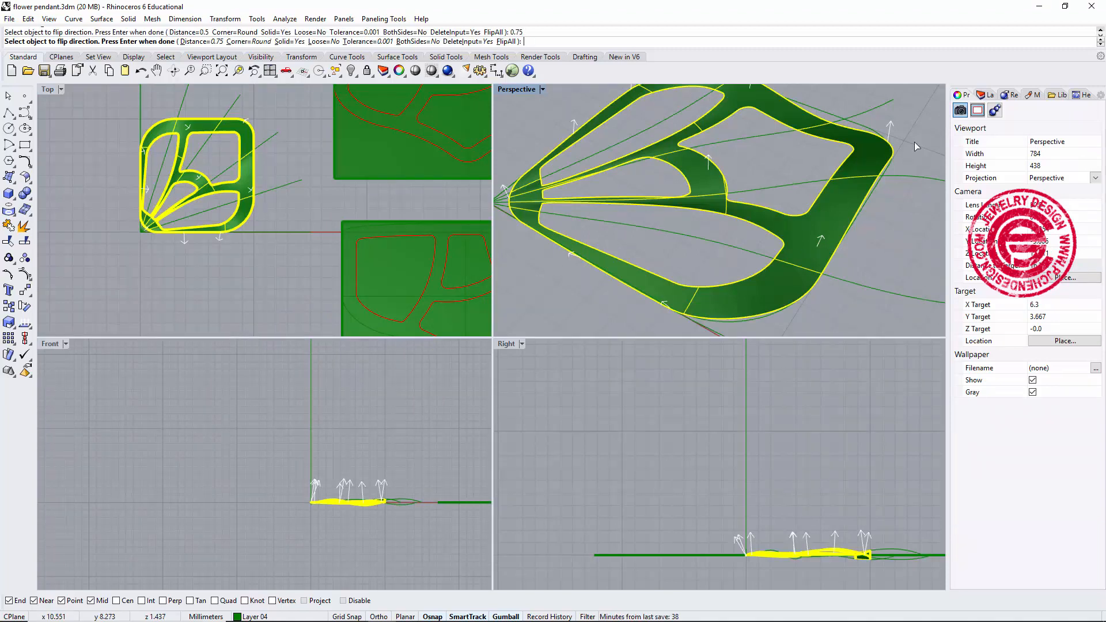
{"action": "key", "text": "Return"}
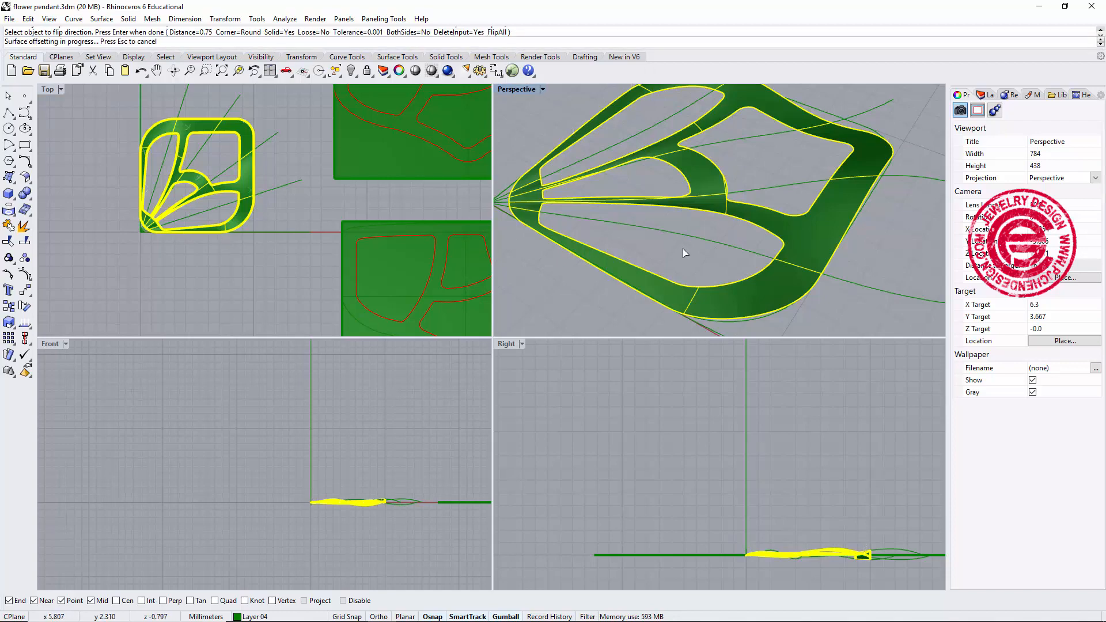
Twist the petal solid around an axis running from its tip across to its outer edge.
{"action": "left_click", "coordinate": [706, 243]}
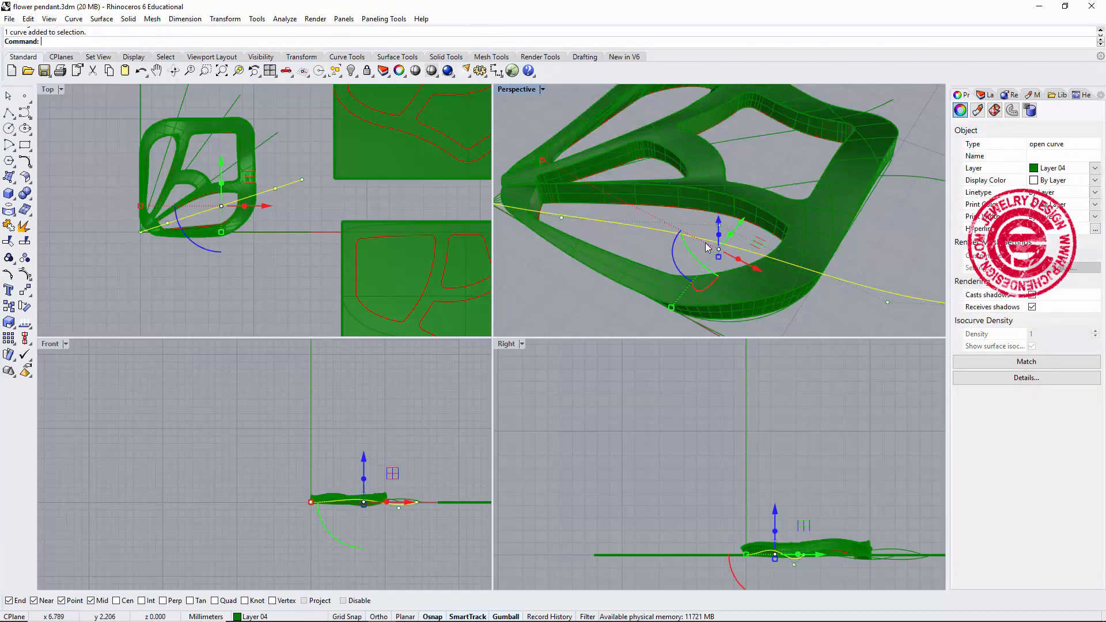
{"action": "right_click_drag", "start_coordinate": [707, 243], "coordinate": [817, 133]}
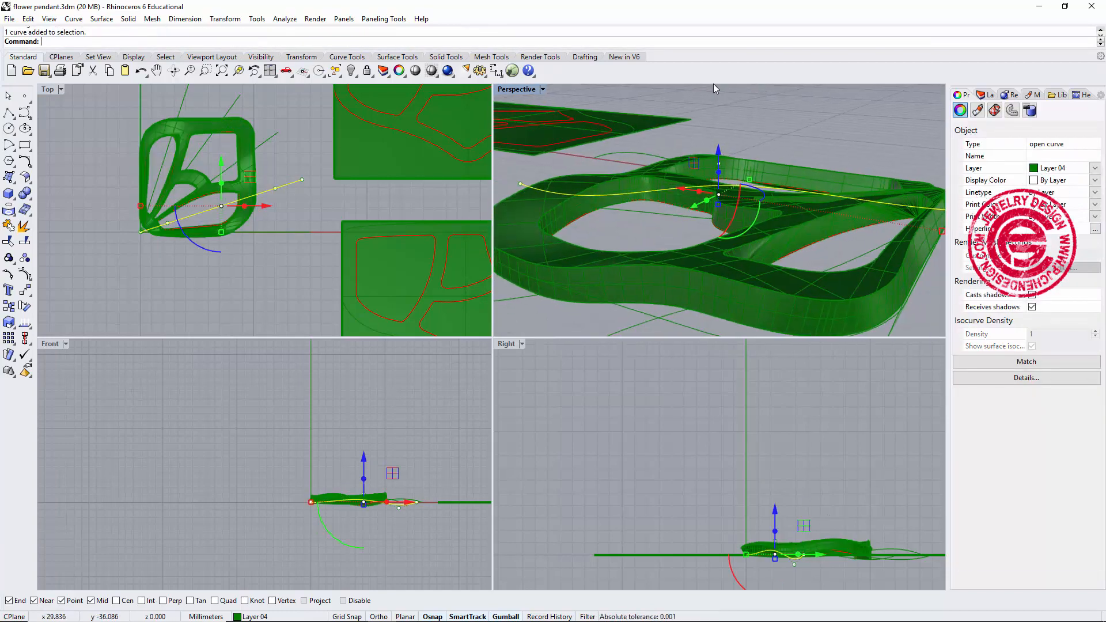
{"action": "double_click", "coordinate": [517, 90]}
{"action": "right_click_drag", "start_coordinate": [658, 320], "coordinate": [503, 319]}
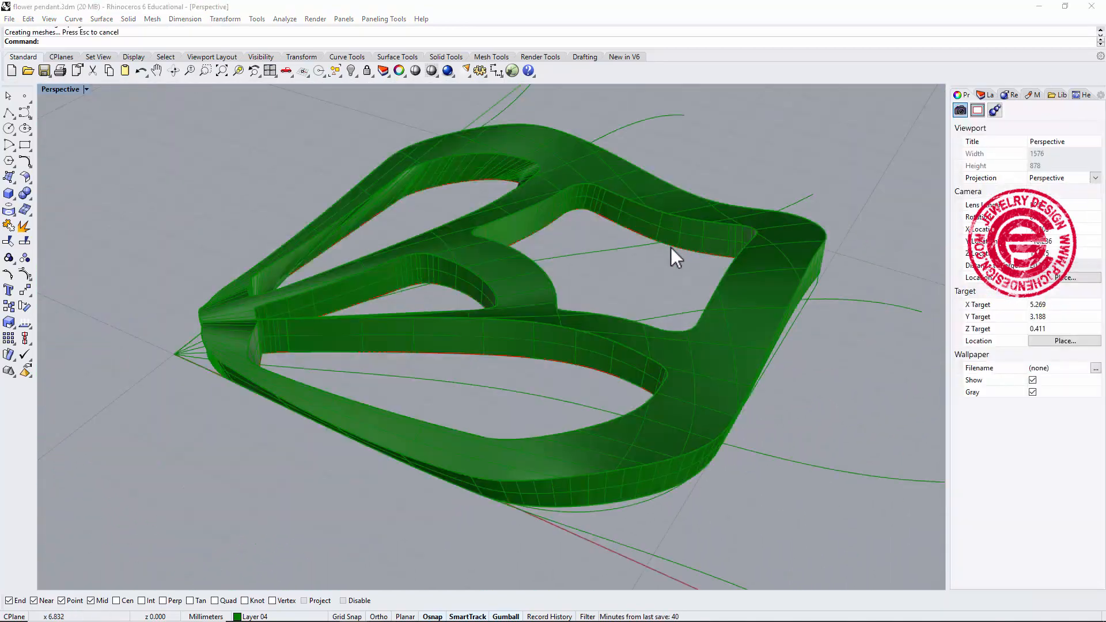
{"action": "right_click_drag", "start_coordinate": [670, 248], "coordinate": [486, 217]}
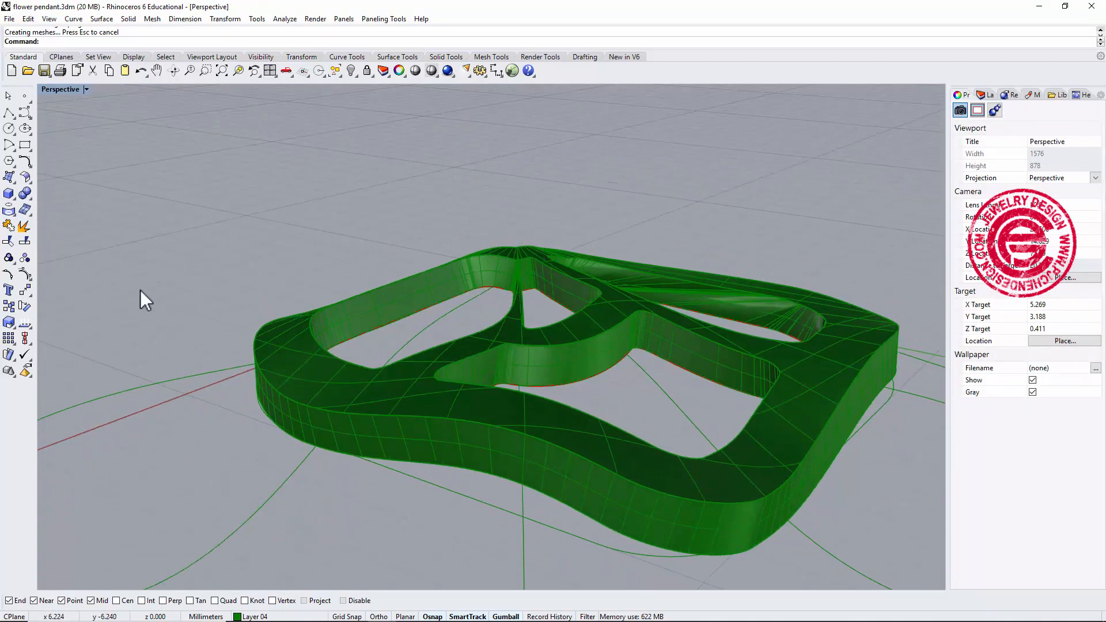
{"action": "left_click", "coordinate": [26, 292]}
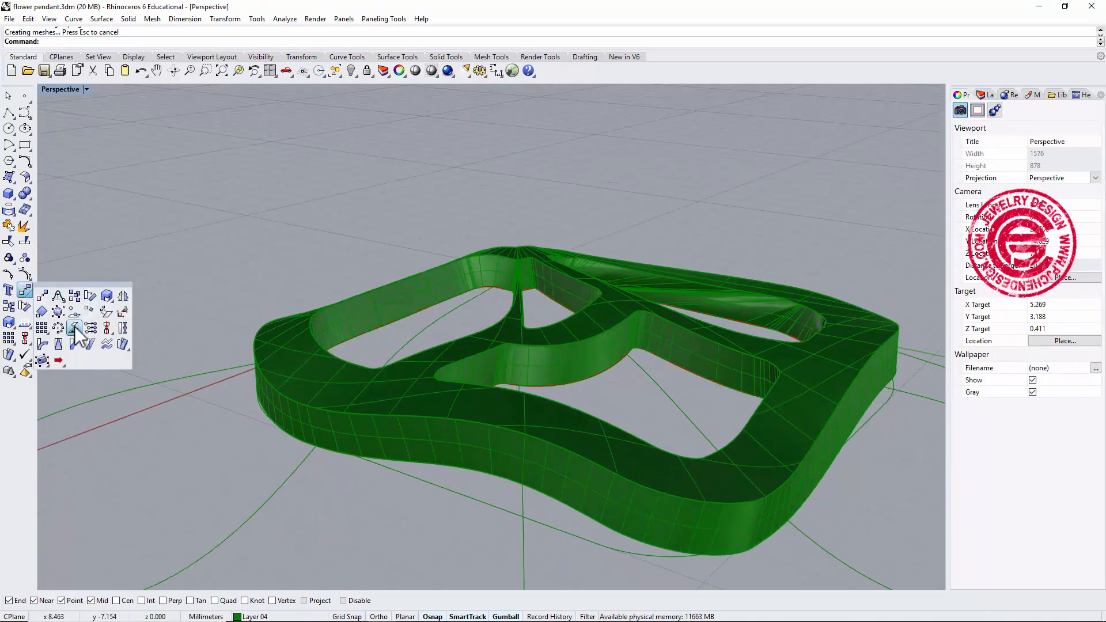
{"action": "left_click", "coordinate": [122, 327]}
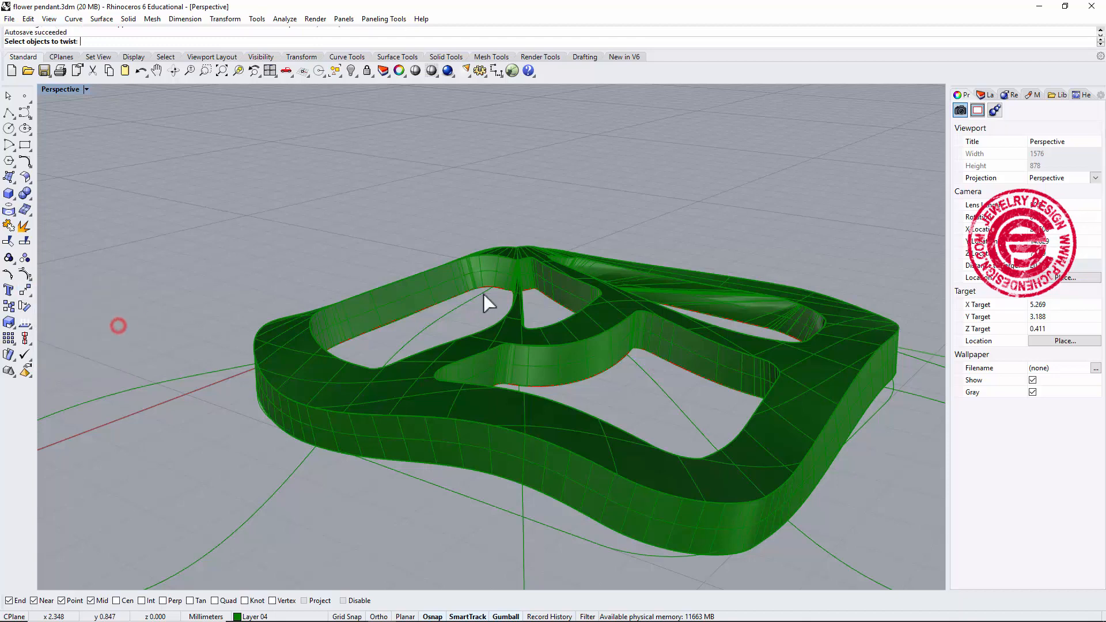
{"action": "left_click", "coordinate": [512, 255]}
{"action": "key", "text": "Return"}
{"action": "left_click", "coordinate": [511, 242]}
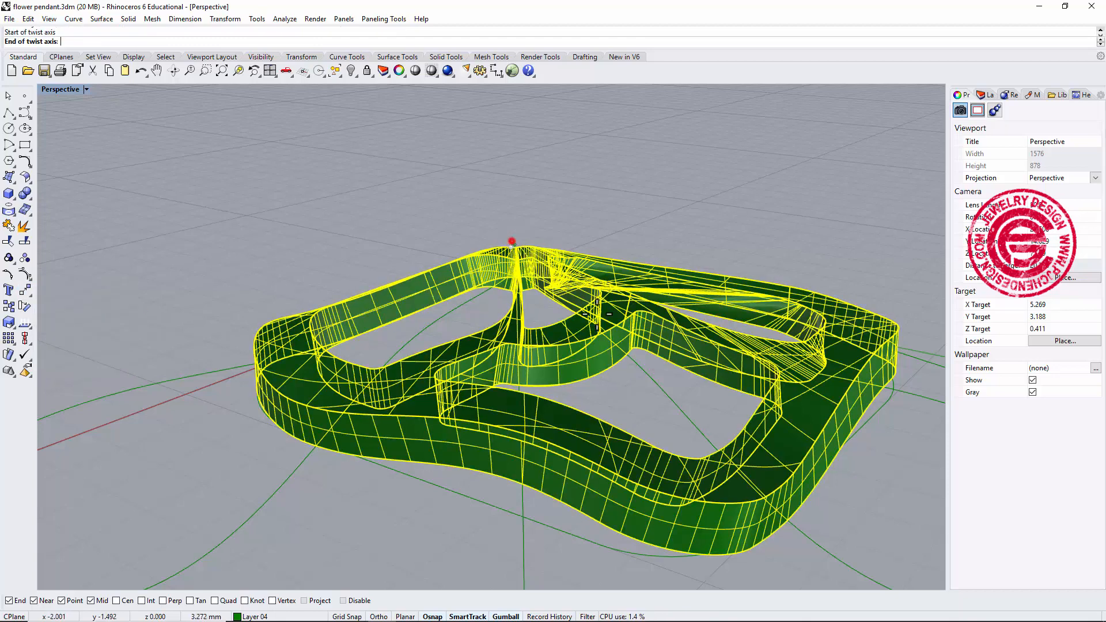
{"action": "left_click", "coordinate": [718, 503]}
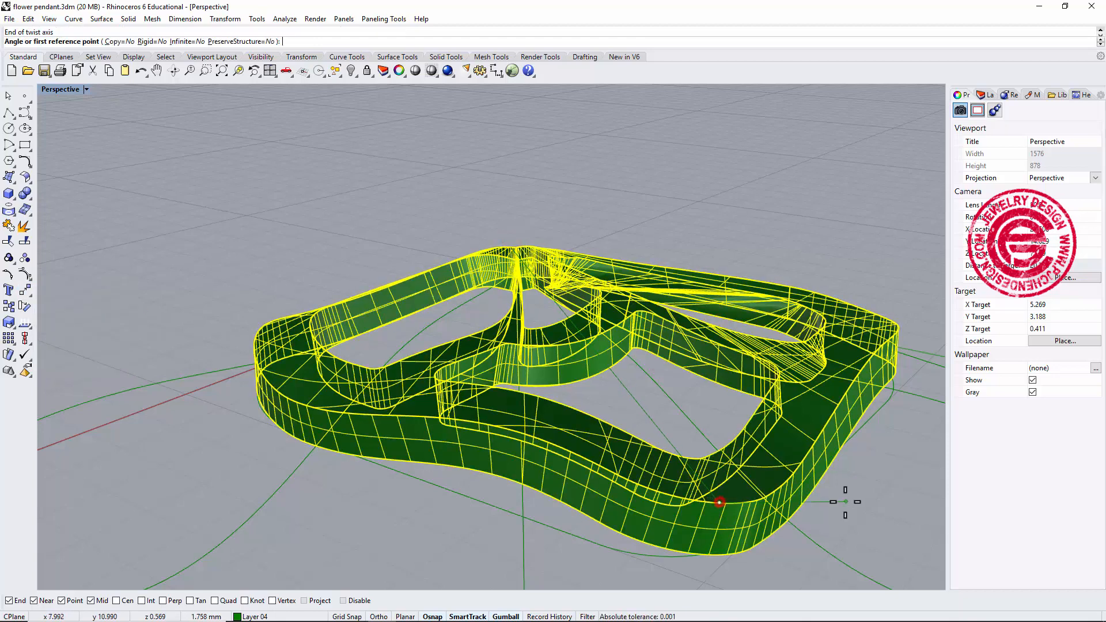
{"action": "left_click", "coordinate": [860, 457]}
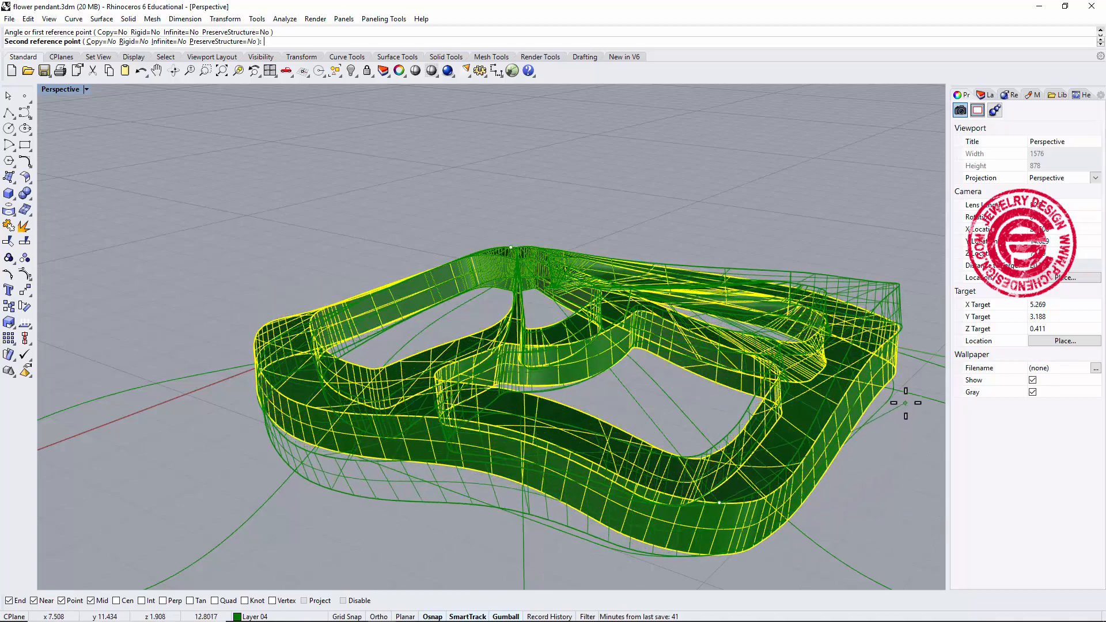
{"action": "left_click", "coordinate": [905, 403]}
{"action": "key", "text": "Escape"}
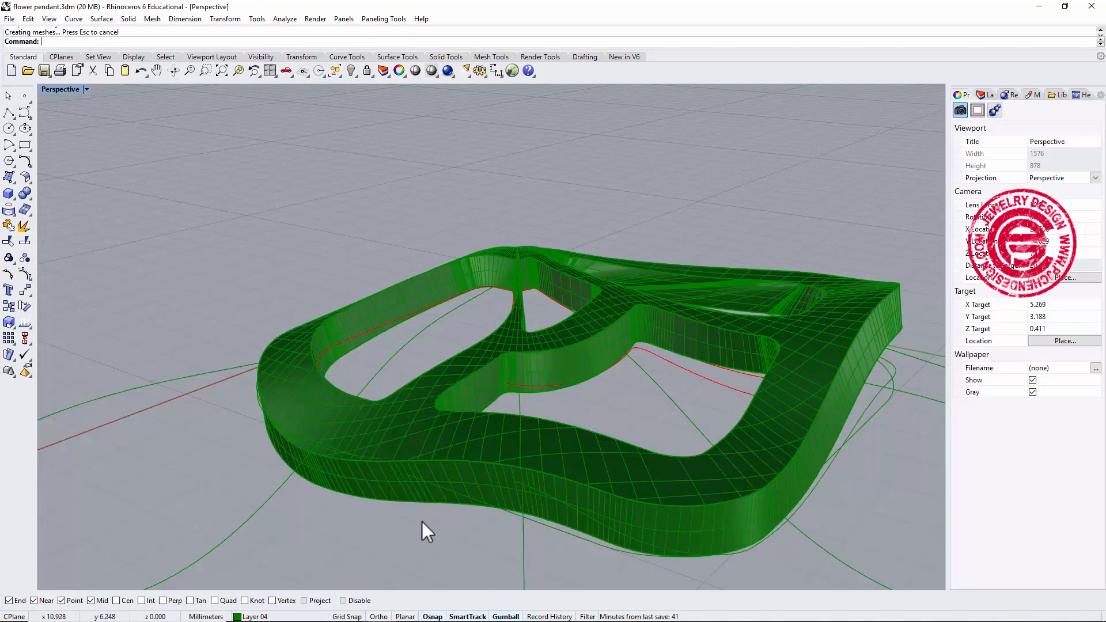
Turn on Layer 03 to display the flower gemstone setting together with the petal.
{"action": "right_click_drag", "start_coordinate": [421, 521], "coordinate": [558, 464]}
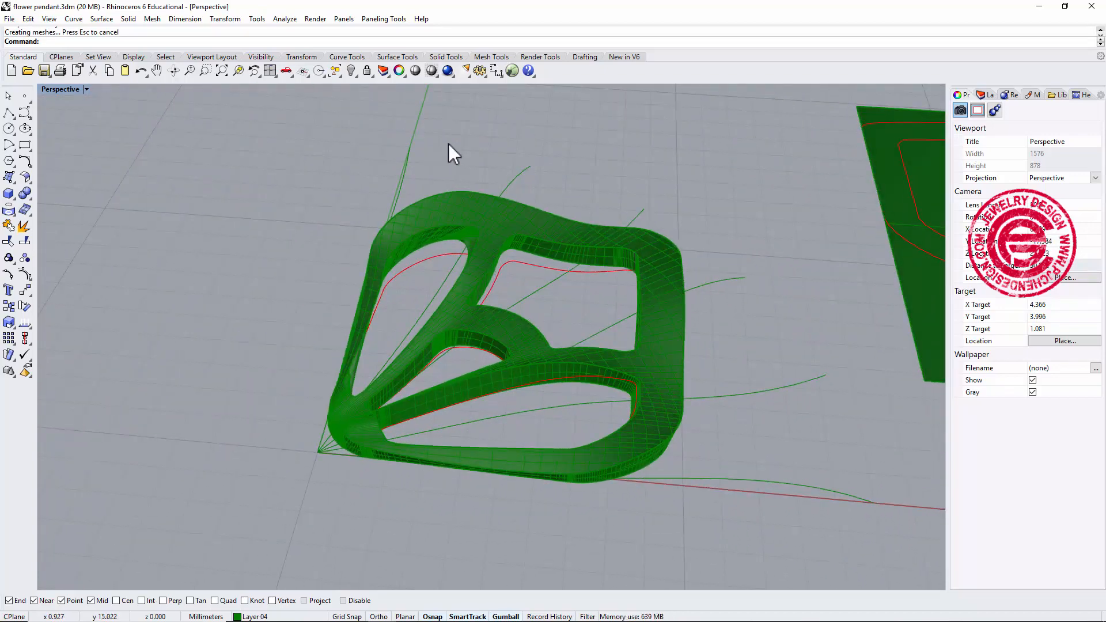
{"action": "left_click", "coordinate": [986, 94]}
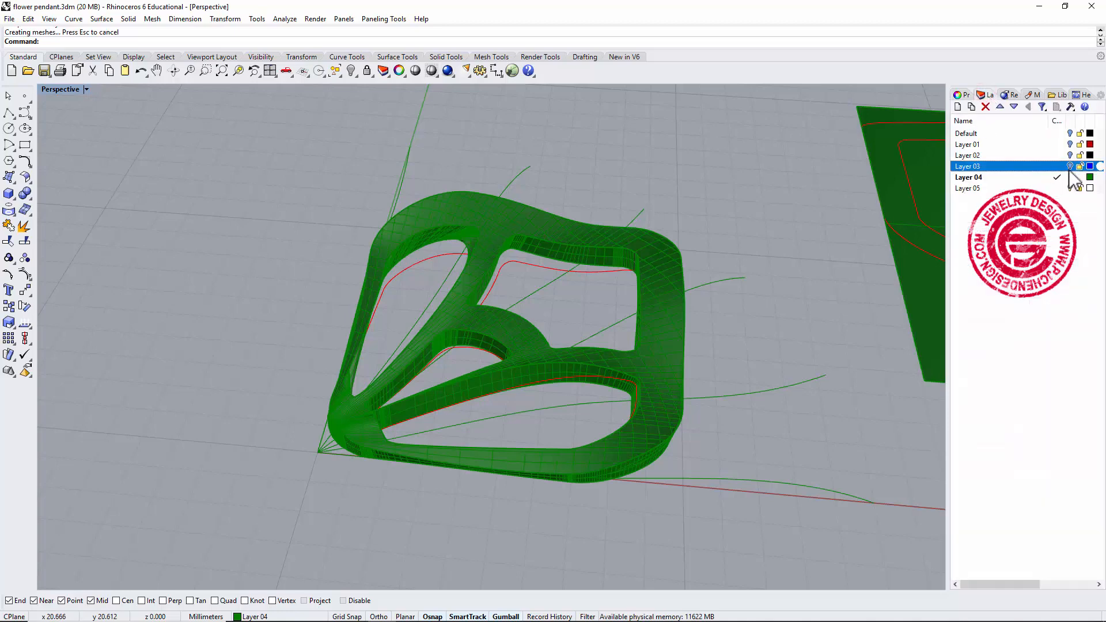
{"action": "left_click", "coordinate": [1069, 166]}
{"action": "scroll", "coordinate": [620, 293], "scroll_direction": "down", "scroll_amount": 5}
{"action": "right_click_drag", "start_coordinate": [620, 292], "coordinate": [642, 338]}
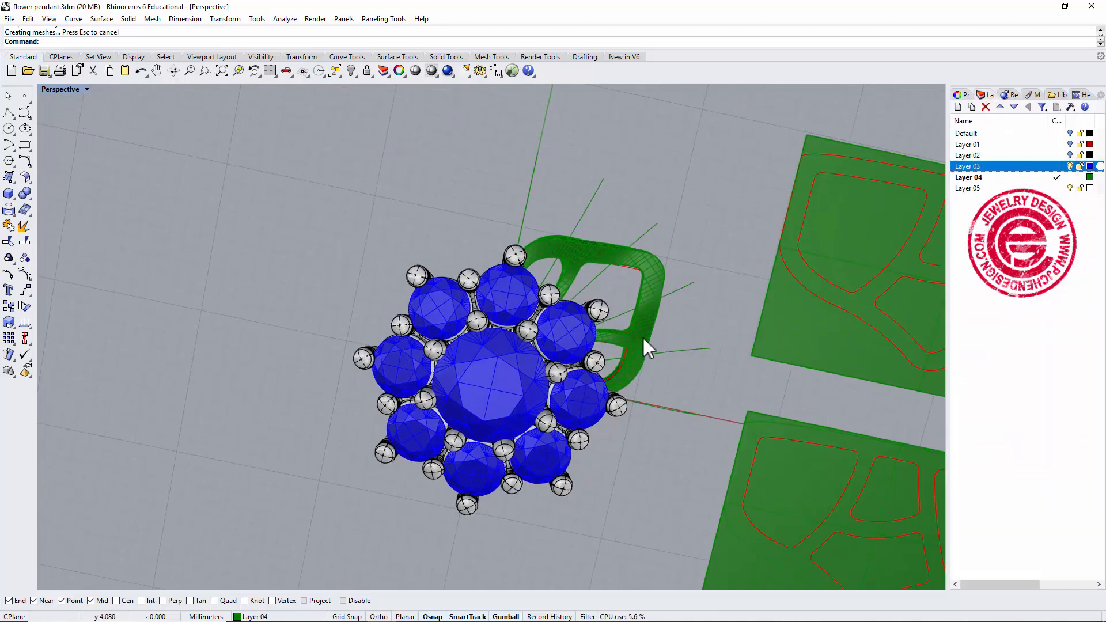
Move the petal solid slightly in the top view to position it against the flower setting.
{"action": "left_click", "coordinate": [643, 337]}
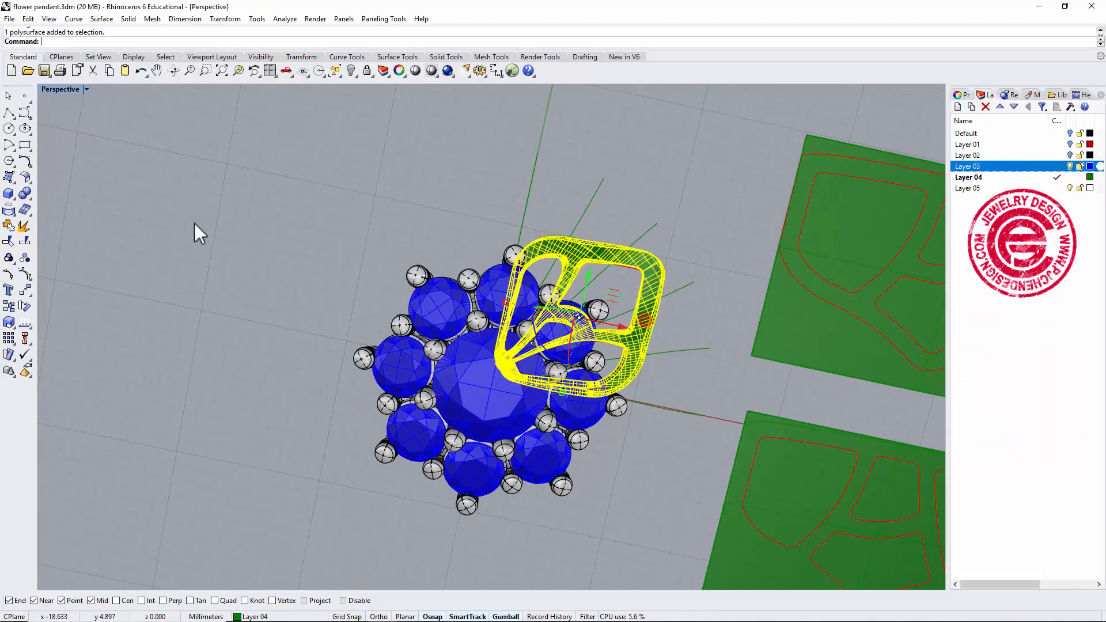
{"action": "double_click", "coordinate": [51, 88]}
{"action": "scroll", "coordinate": [275, 167], "scroll_direction": "down", "scroll_amount": 2}
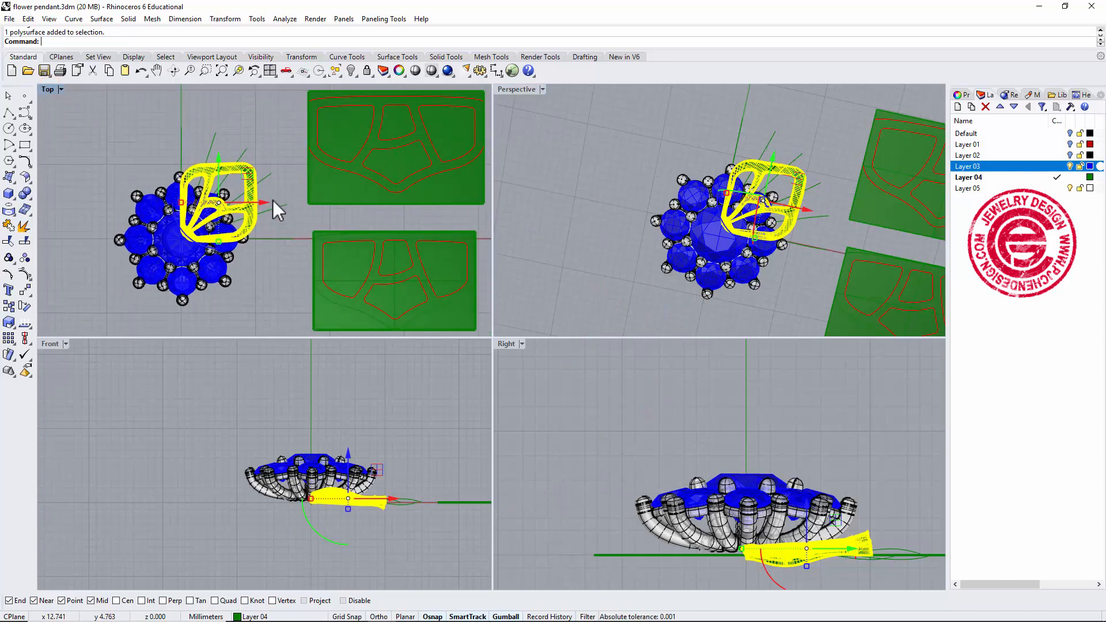
{"action": "left_click_drag", "start_coordinate": [257, 169], "coordinate": [268, 155]}
{"action": "left_click", "coordinate": [271, 275]}
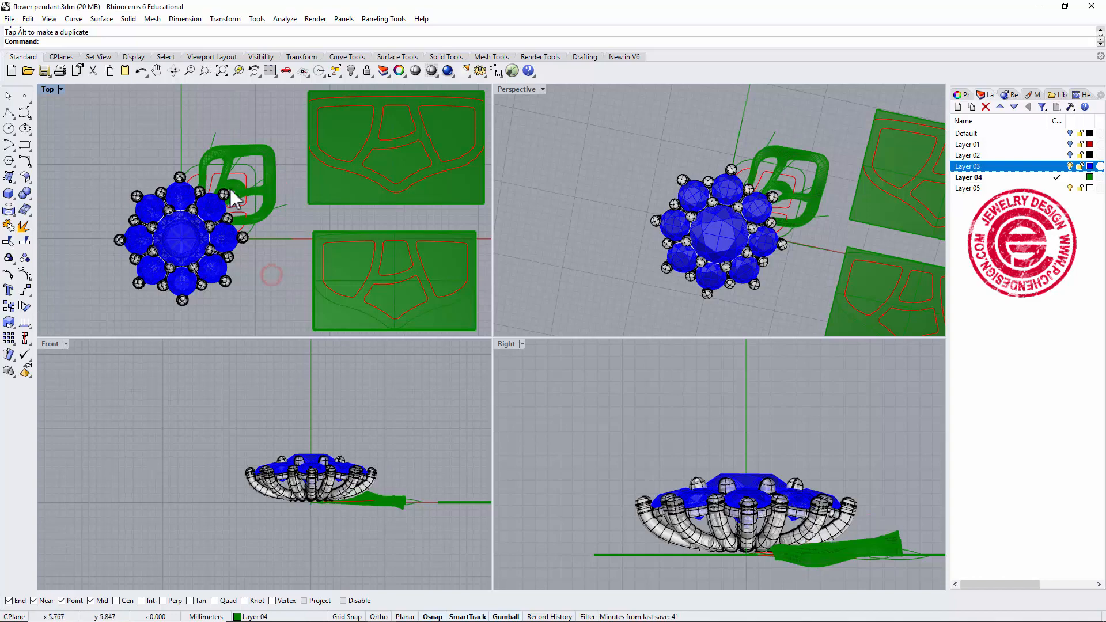
{"action": "double_click", "coordinate": [47, 91]}
{"action": "right_click_drag", "start_coordinate": [502, 307], "coordinate": [545, 257]}
{"action": "scroll", "coordinate": [661, 282], "scroll_direction": "down", "scroll_amount": 2}
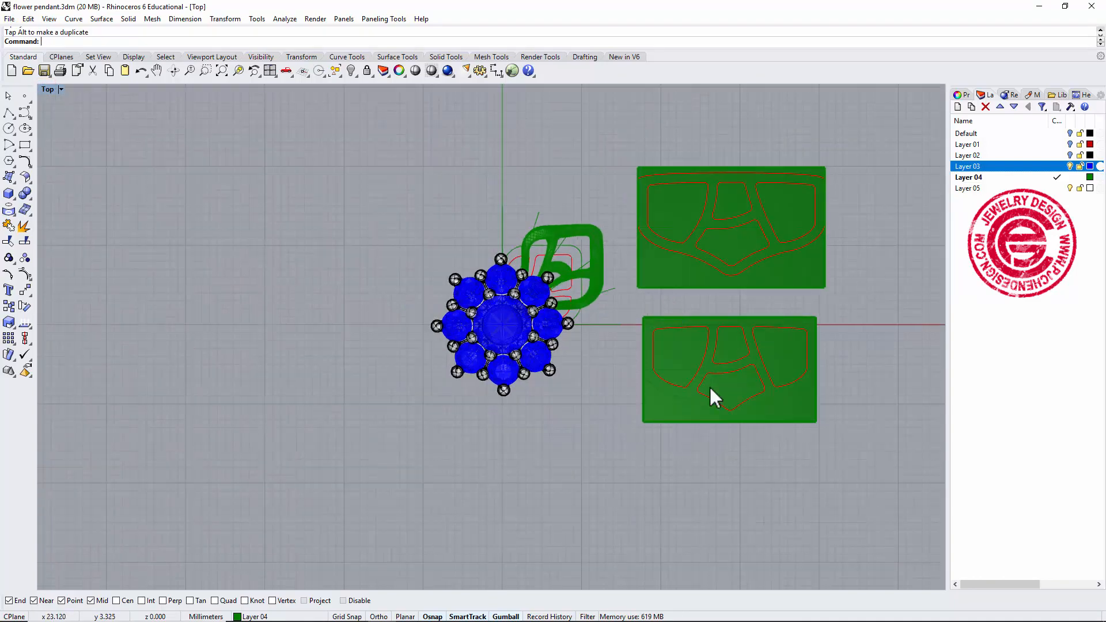
Delete the two green cutting surfaces beside the flower setting.
{"action": "left_click_drag", "start_coordinate": [807, 501], "coordinate": [671, 124]}
{"action": "key", "text": "Delete"}
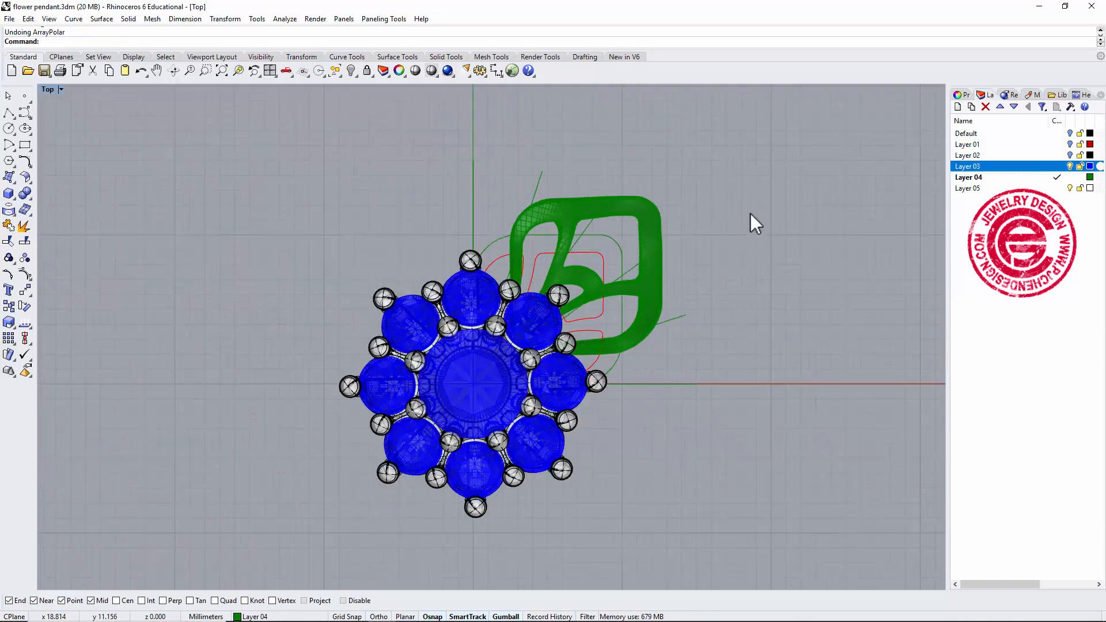
Polar-array the petal solid around the origin with 12 items over 360 degrees.
{"action": "right_click", "coordinate": [744, 205]}
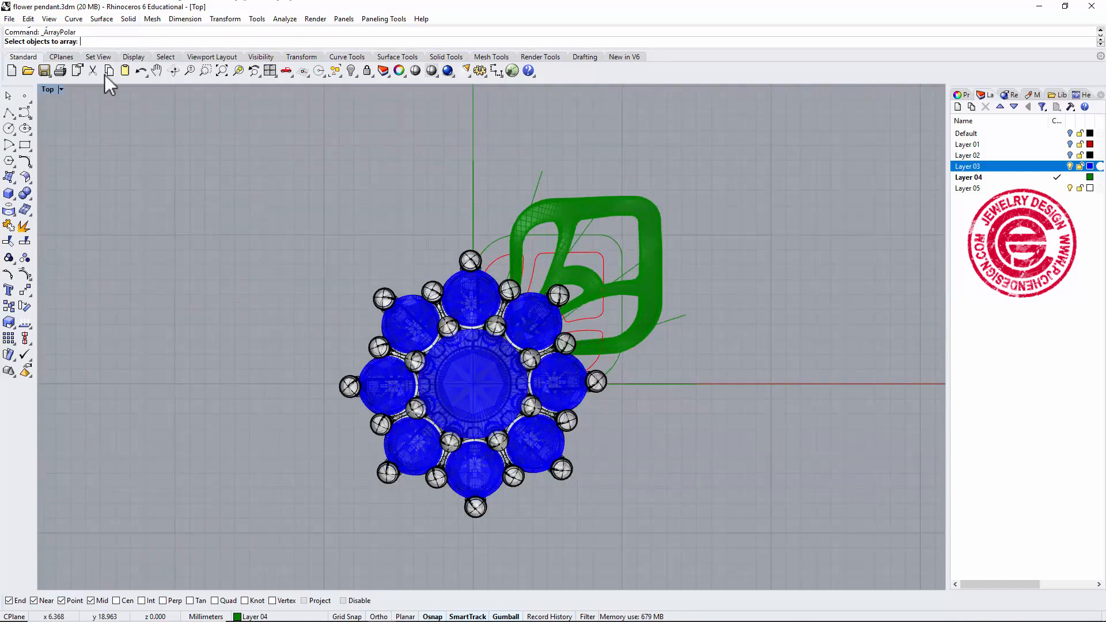
{"action": "left_click", "coordinate": [630, 210]}
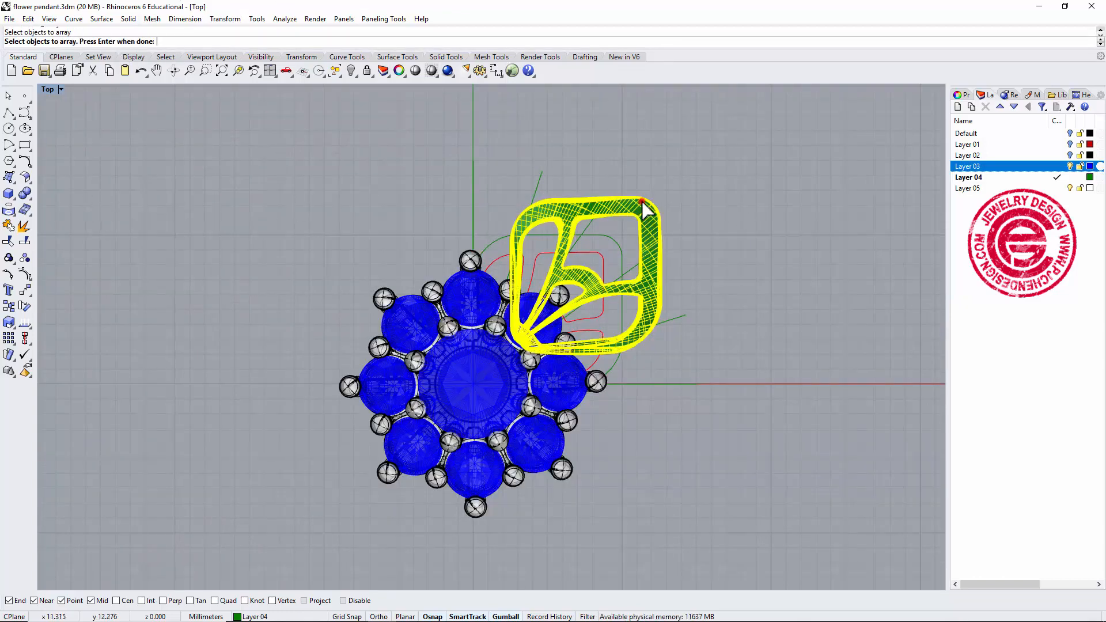
{"action": "right_click", "coordinate": [709, 218]}
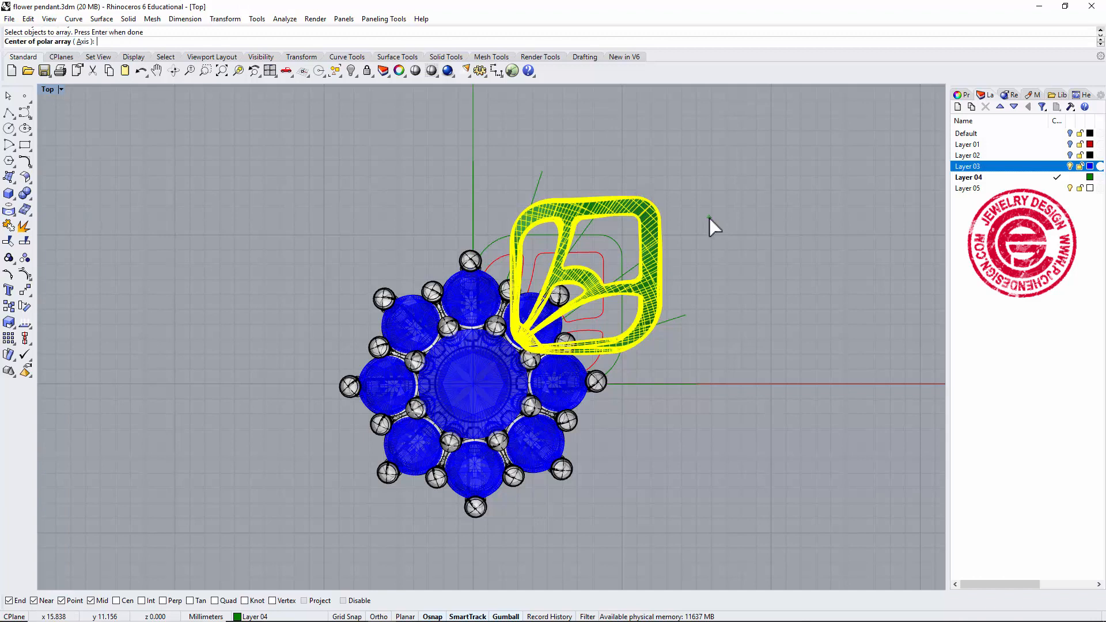
{"action": "type", "text": "0"}
{"action": "key", "text": "Return"}
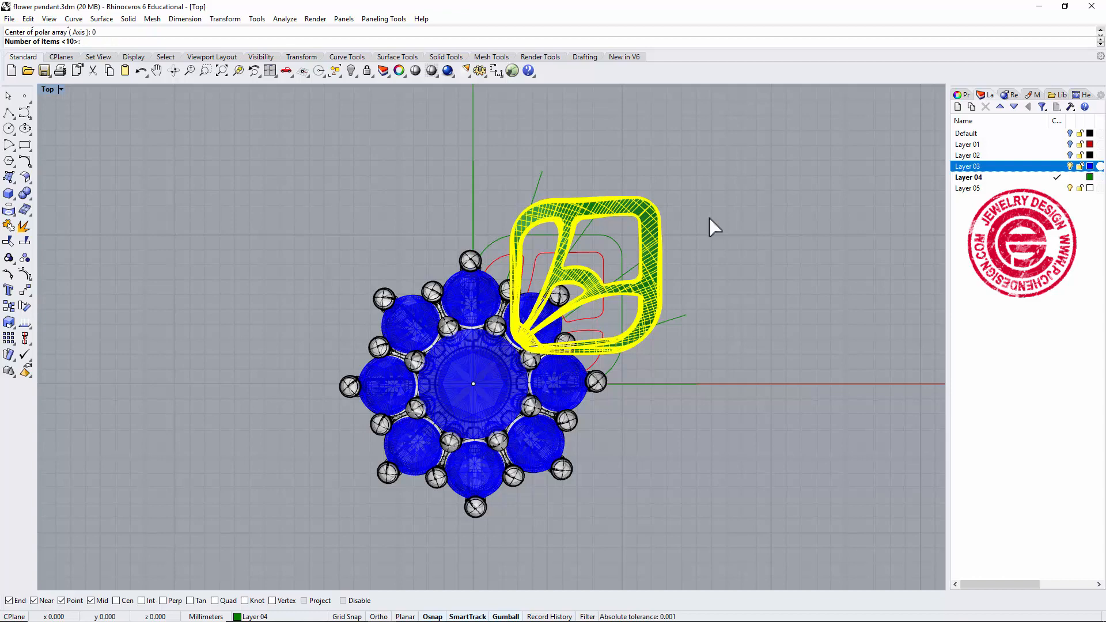
{"action": "type", "text": "12"}
{"action": "key", "text": "Return"}
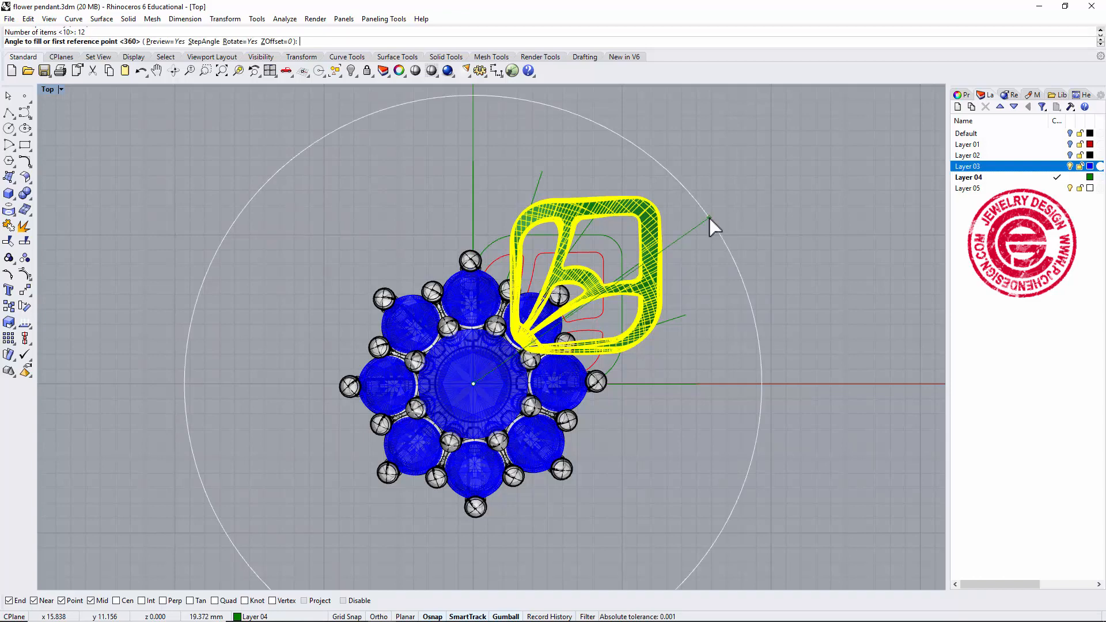
{"action": "key", "text": "Return"}
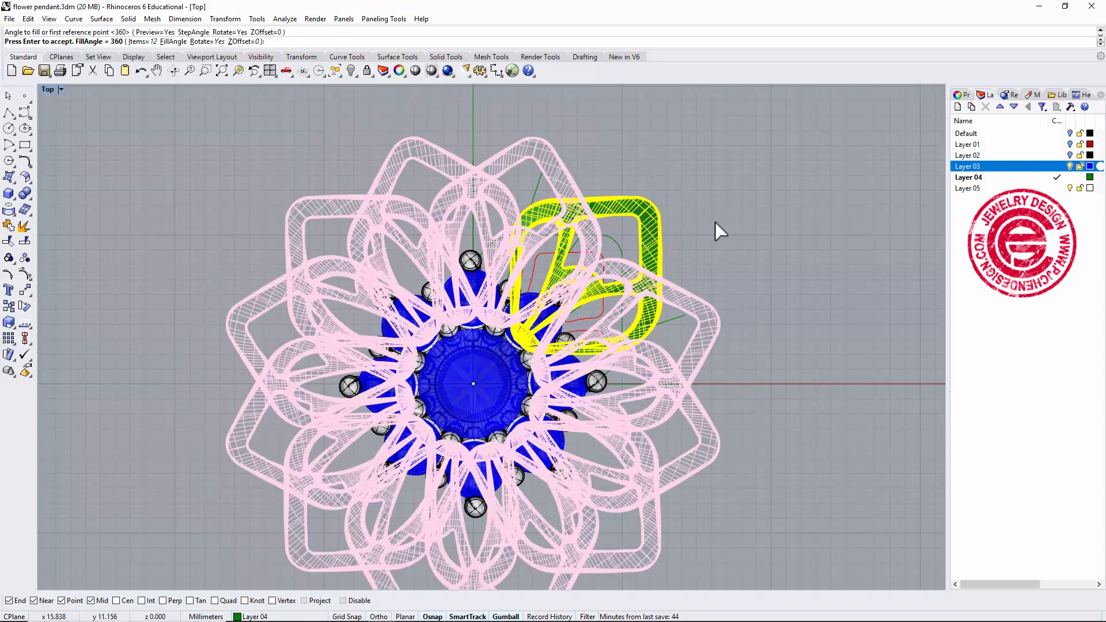
{"action": "key", "text": "Return"}
{"action": "left_click", "coordinate": [787, 225]}
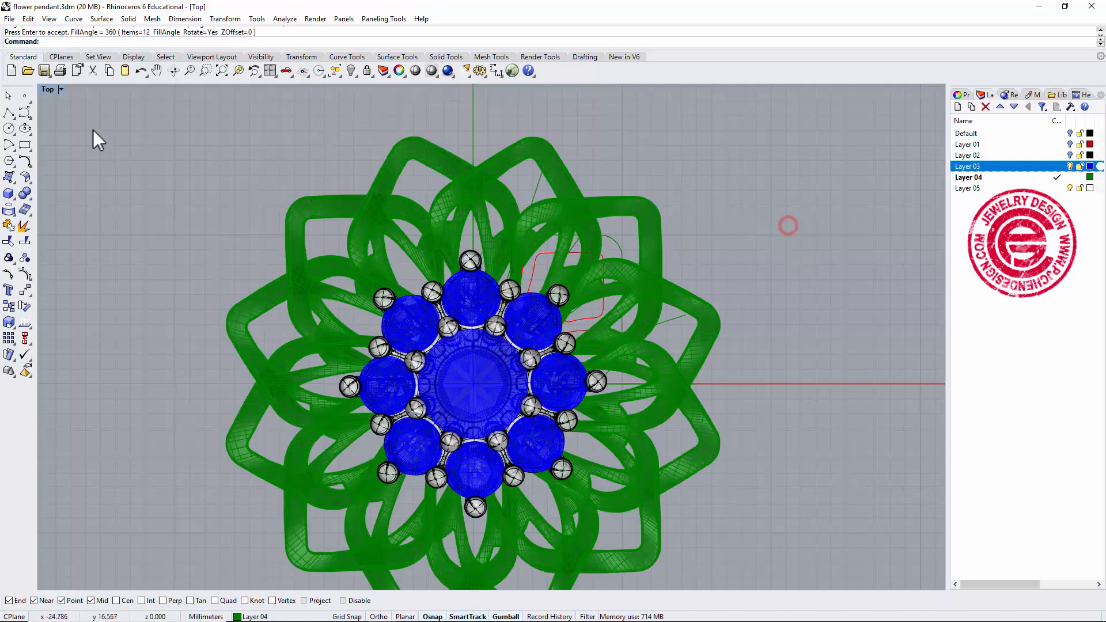
Inspect the ring of arrayed petals around the gemstone setting in the perspective view from several angles.
{"action": "double_click", "coordinate": [49, 89]}
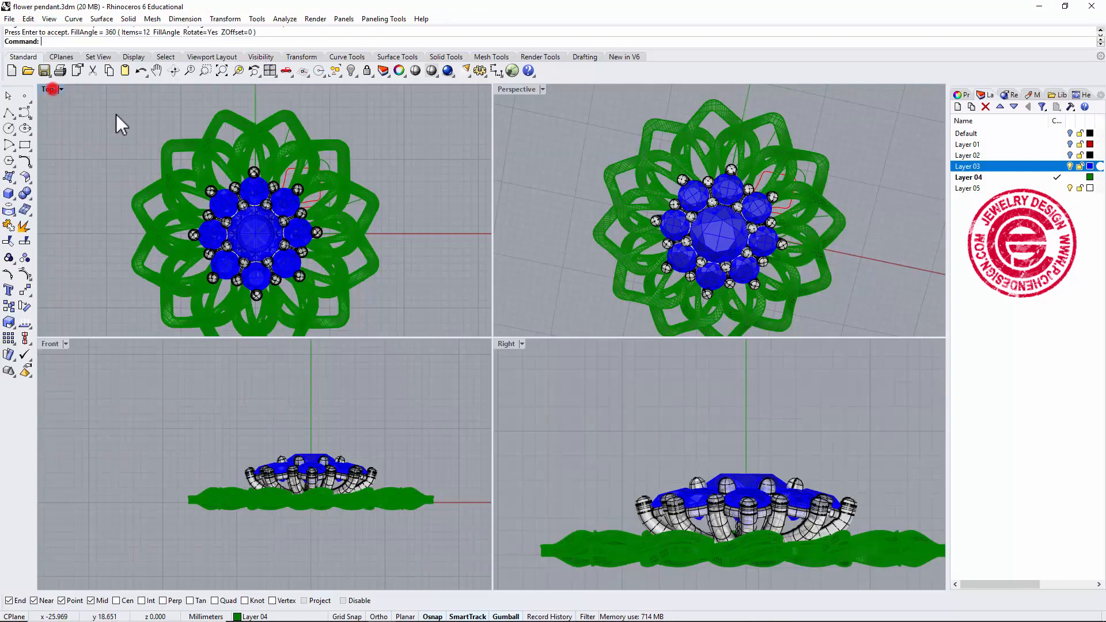
{"action": "double_click", "coordinate": [520, 88]}
{"action": "right_click_drag", "start_coordinate": [719, 337], "coordinate": [676, 262]}
{"action": "scroll", "coordinate": [652, 384], "scroll_direction": "up", "scroll_amount": 5}
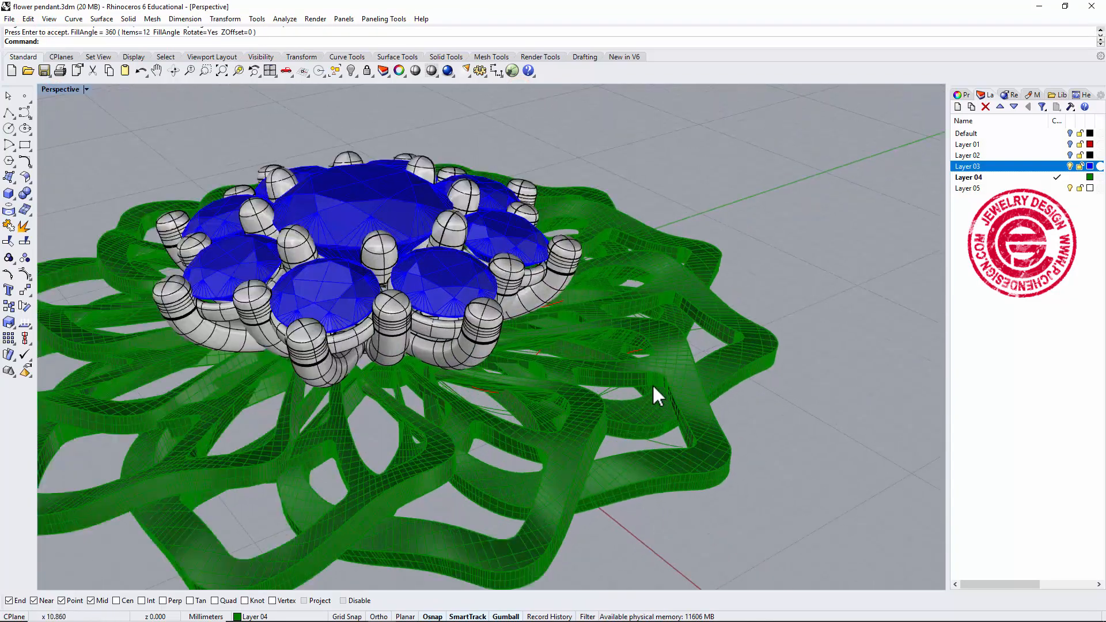
{"action": "right_click_drag", "start_coordinate": [652, 384], "coordinate": [407, 319]}
{"action": "scroll", "coordinate": [650, 399], "scroll_direction": "up", "scroll_amount": 3}
{"action": "scroll", "coordinate": [500, 320], "scroll_direction": "up", "scroll_amount": 4}
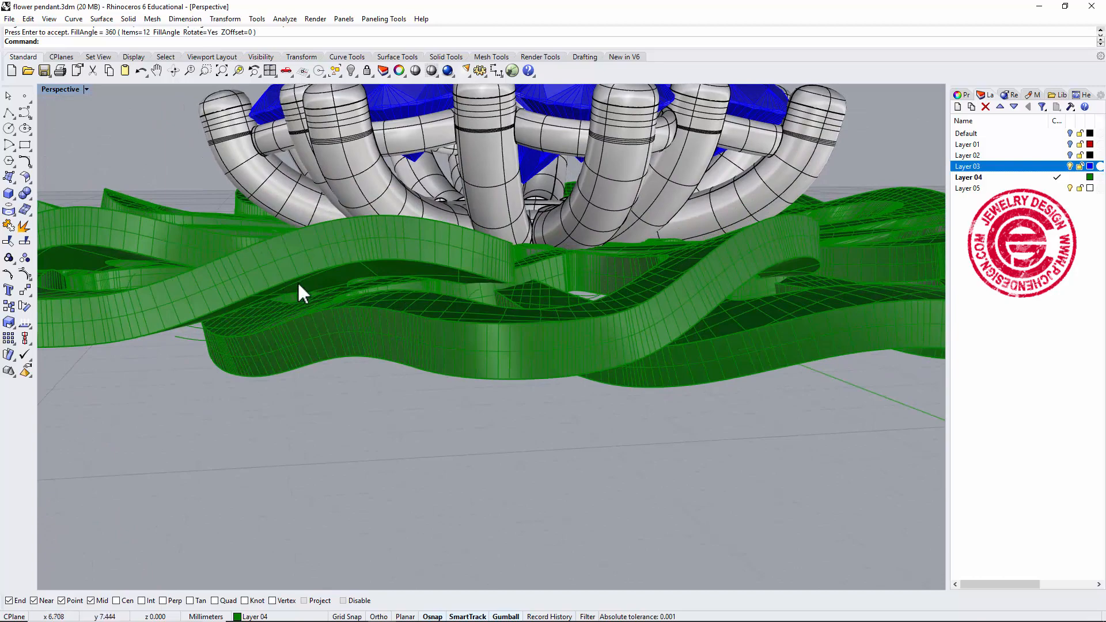
{"action": "scroll", "coordinate": [270, 285], "scroll_direction": "down", "scroll_amount": 5}
{"action": "right_click_drag", "start_coordinate": [270, 285], "coordinate": [586, 423]}
{"action": "scroll", "coordinate": [545, 340], "scroll_direction": "down", "scroll_amount": 5}
{"action": "right_click_drag", "start_coordinate": [597, 334], "coordinate": [543, 281], "text": "shift"}
{"action": "scroll", "coordinate": [554, 275], "scroll_direction": "down", "scroll_amount": 2}
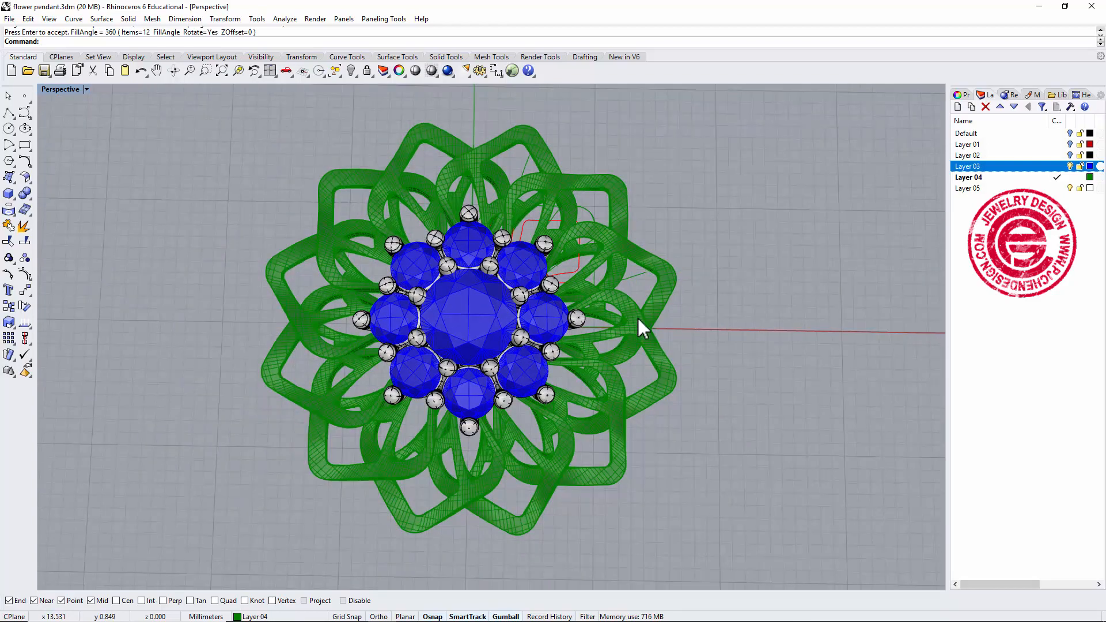
{"action": "right_click_drag", "start_coordinate": [637, 318], "coordinate": [502, 353]}
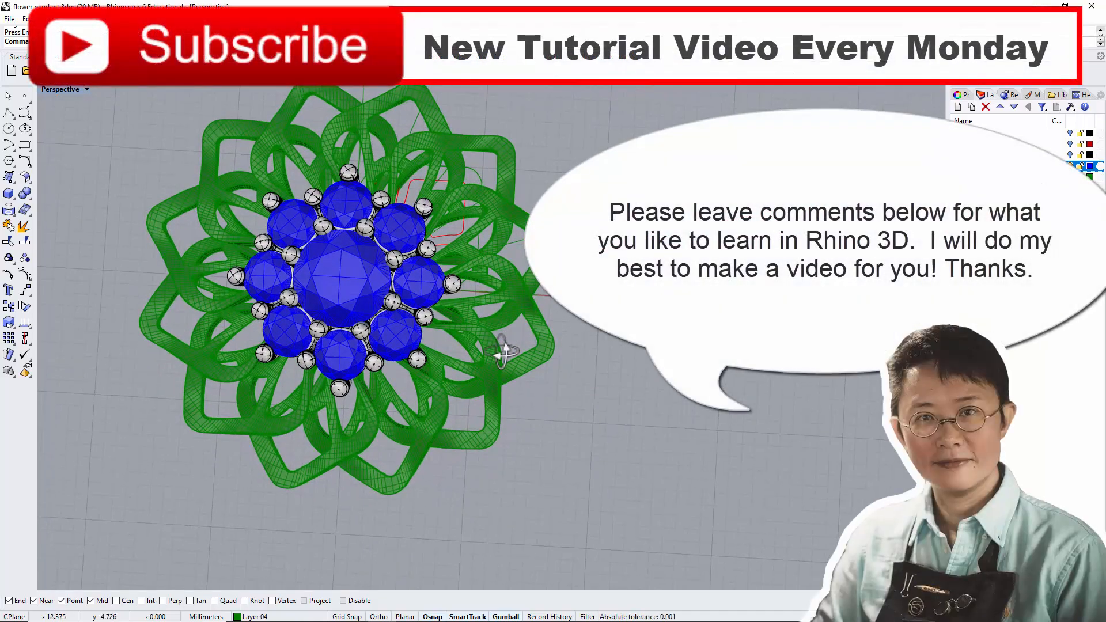
{"action": "right_click_drag", "start_coordinate": [537, 305], "coordinate": [549, 333], "text": "shift"}
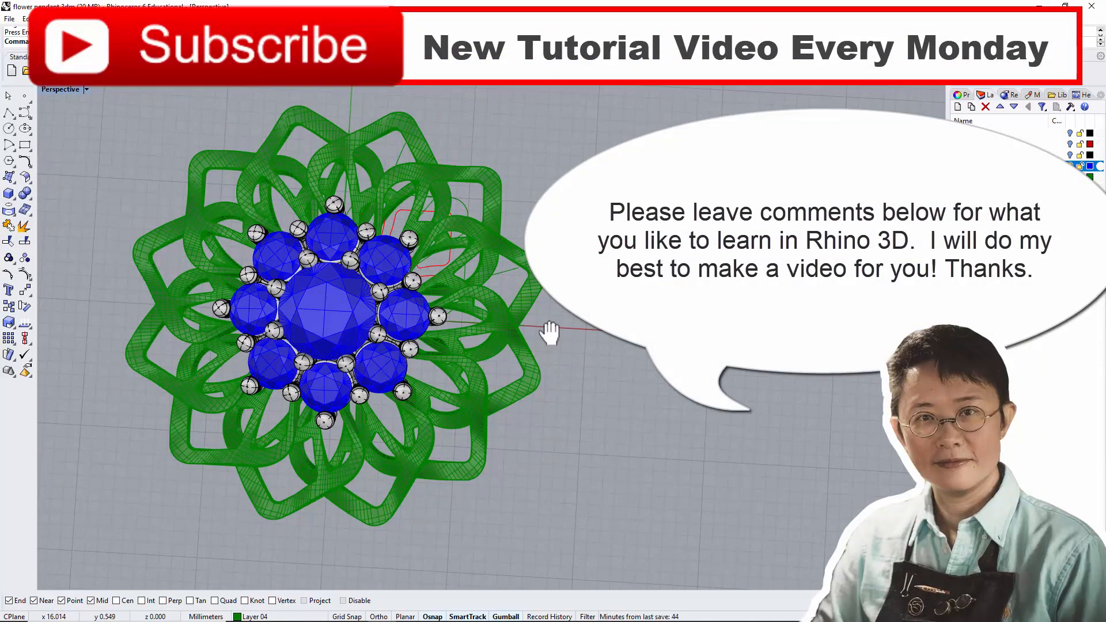
{"action": "right_click_drag", "start_coordinate": [538, 352], "coordinate": [549, 268]}
{"action": "scroll", "coordinate": [503, 336], "scroll_direction": "up", "scroll_amount": 2}
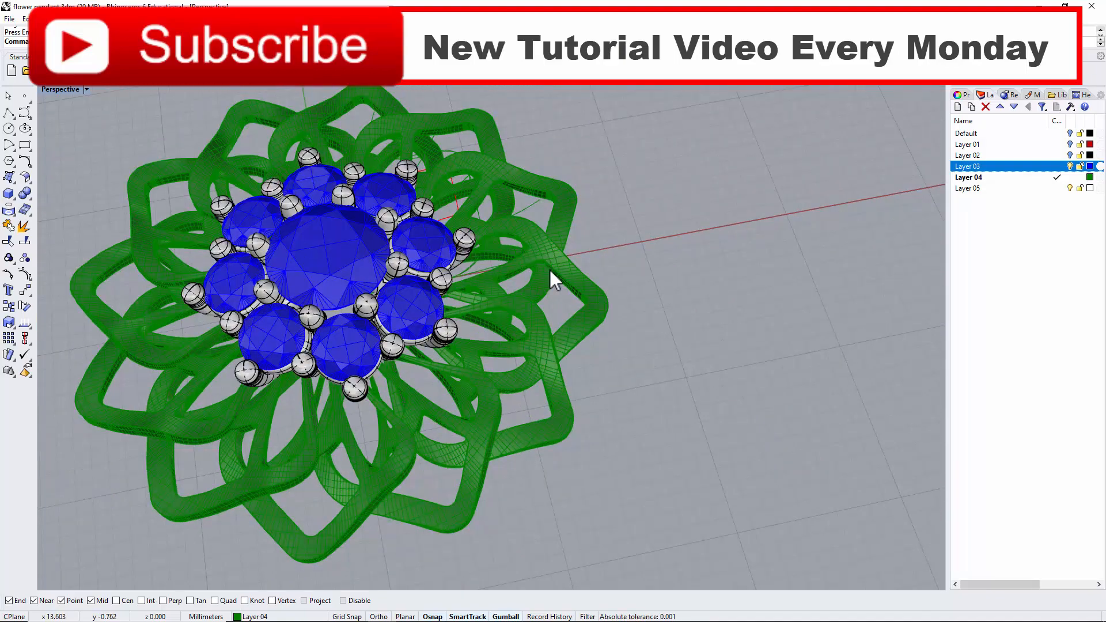